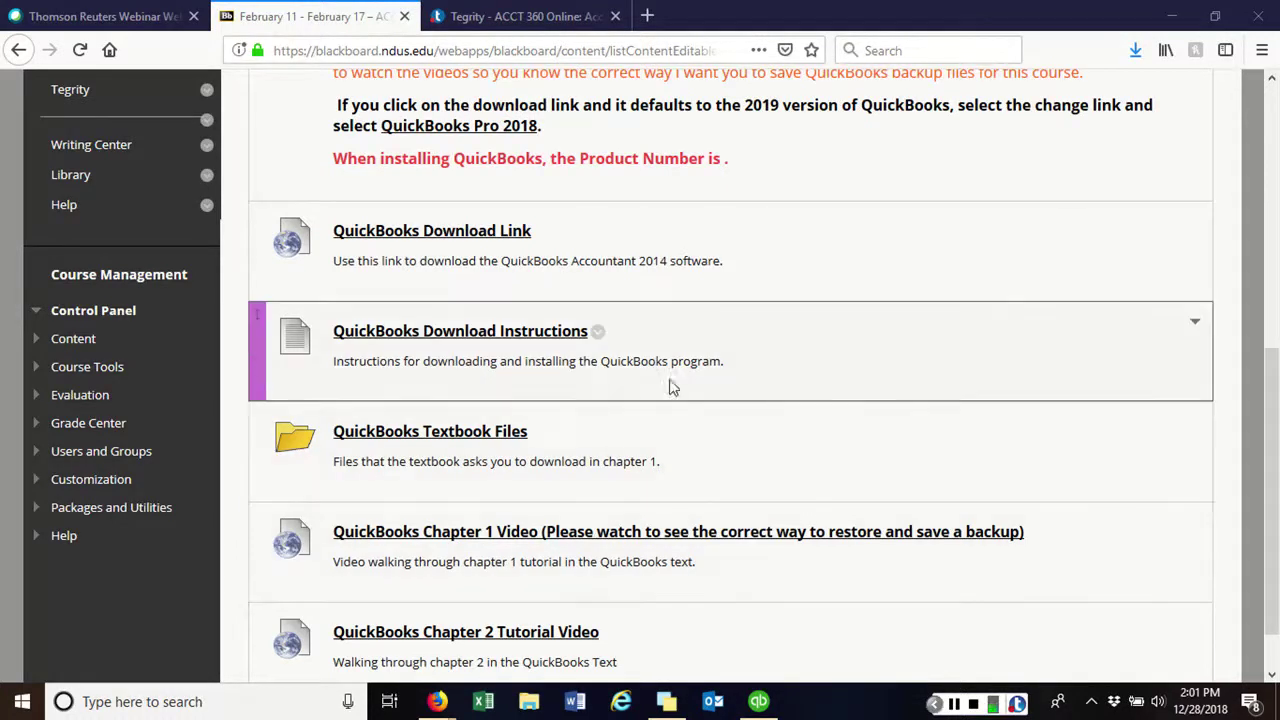
# - View the QuickBooks Download Instructions document, close it and return to the February 11 - February 17 course page
pyautogui.click(499, 332)
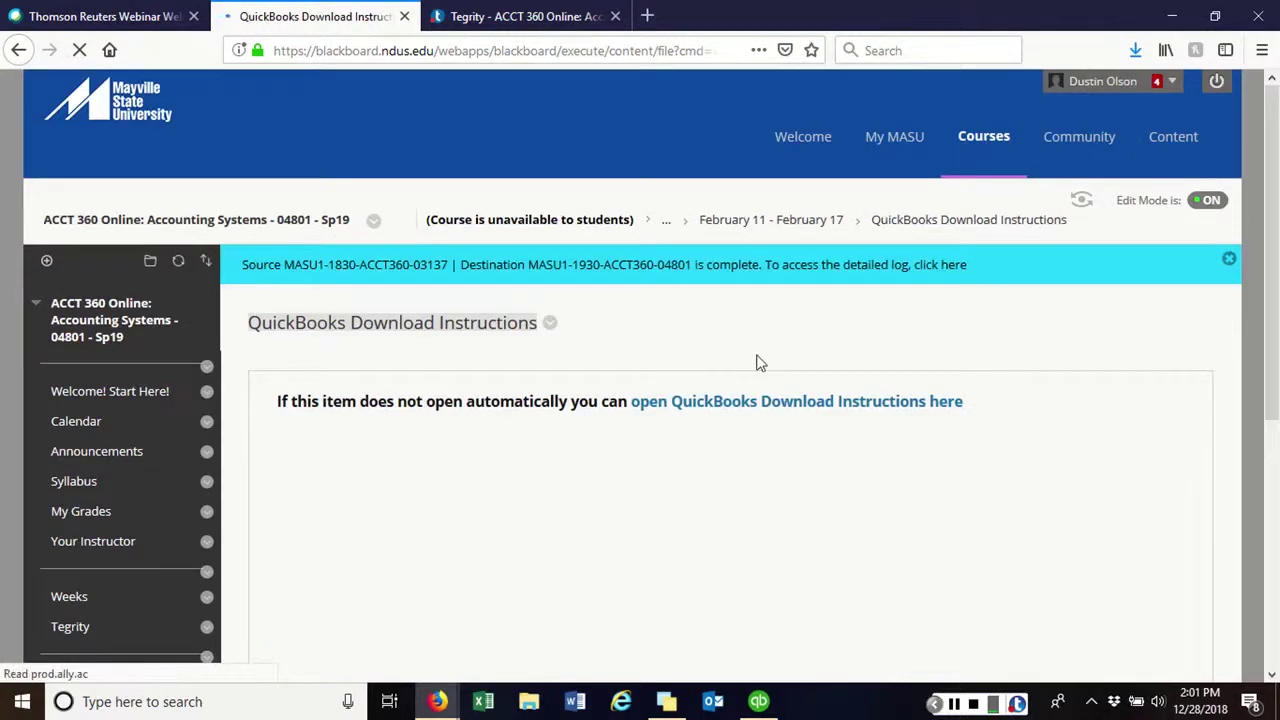
pyautogui.click(812, 405)
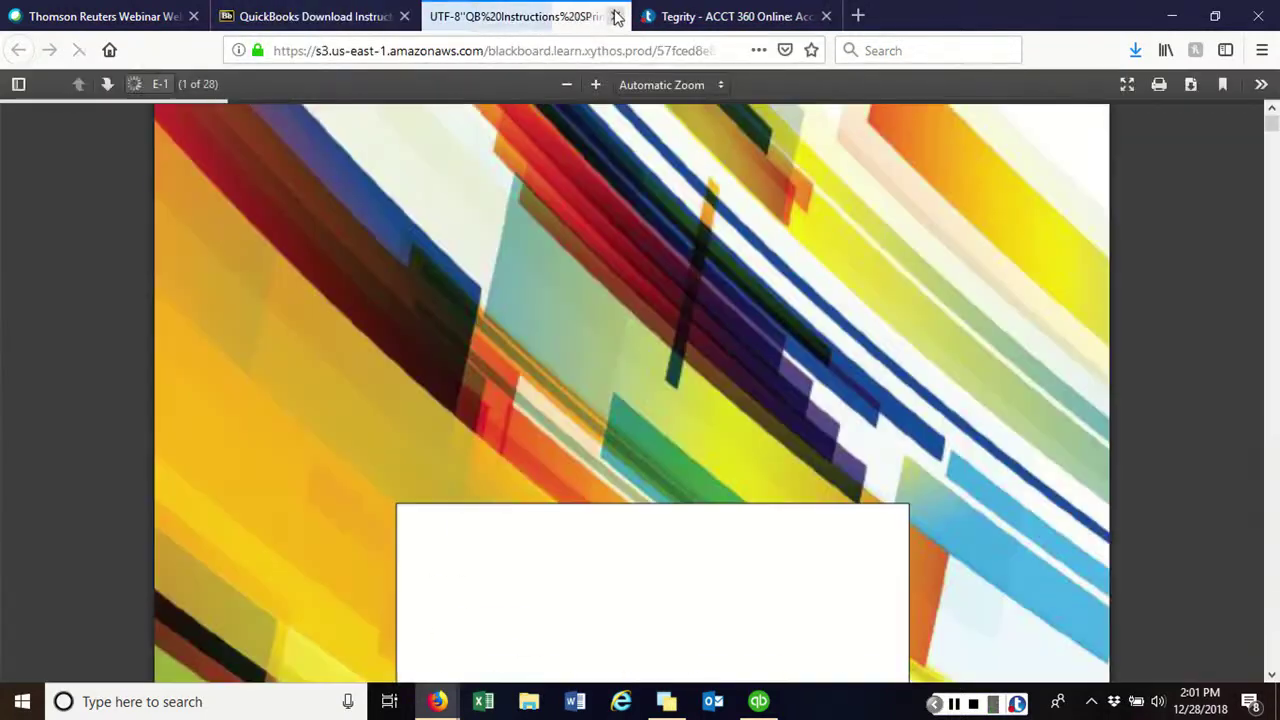
pyautogui.click(617, 17)
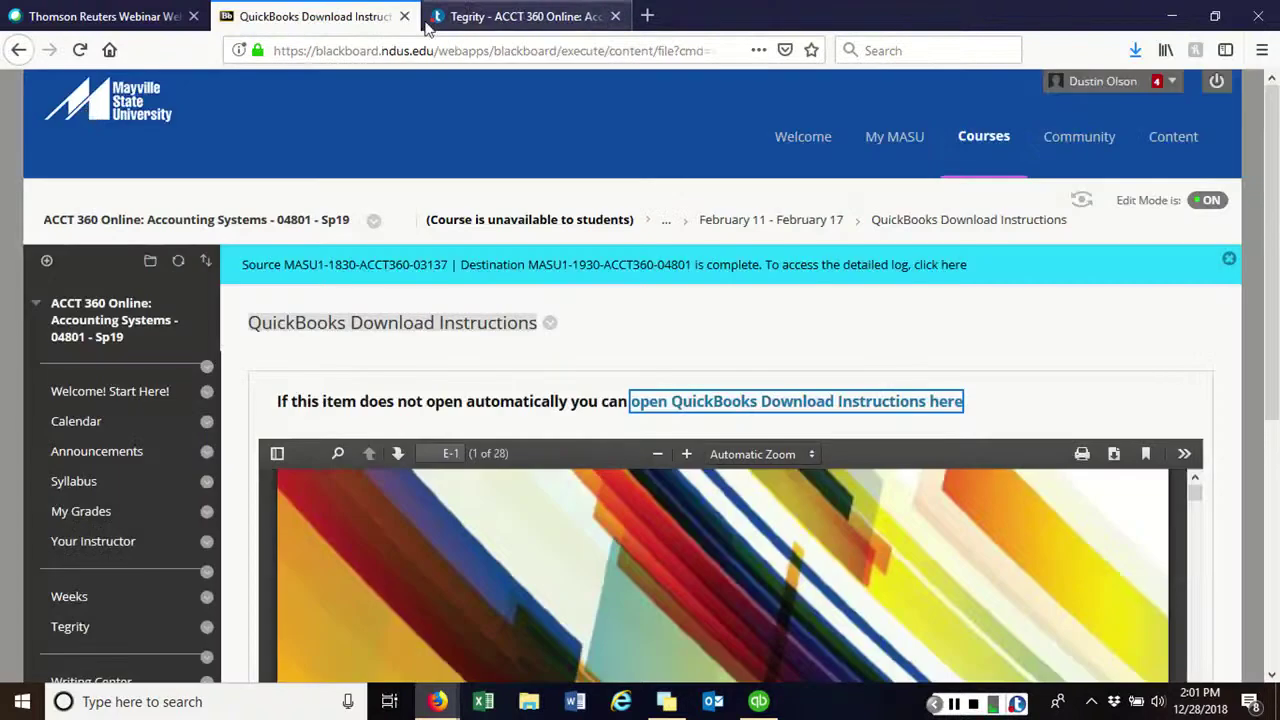
pyautogui.click(18, 52)
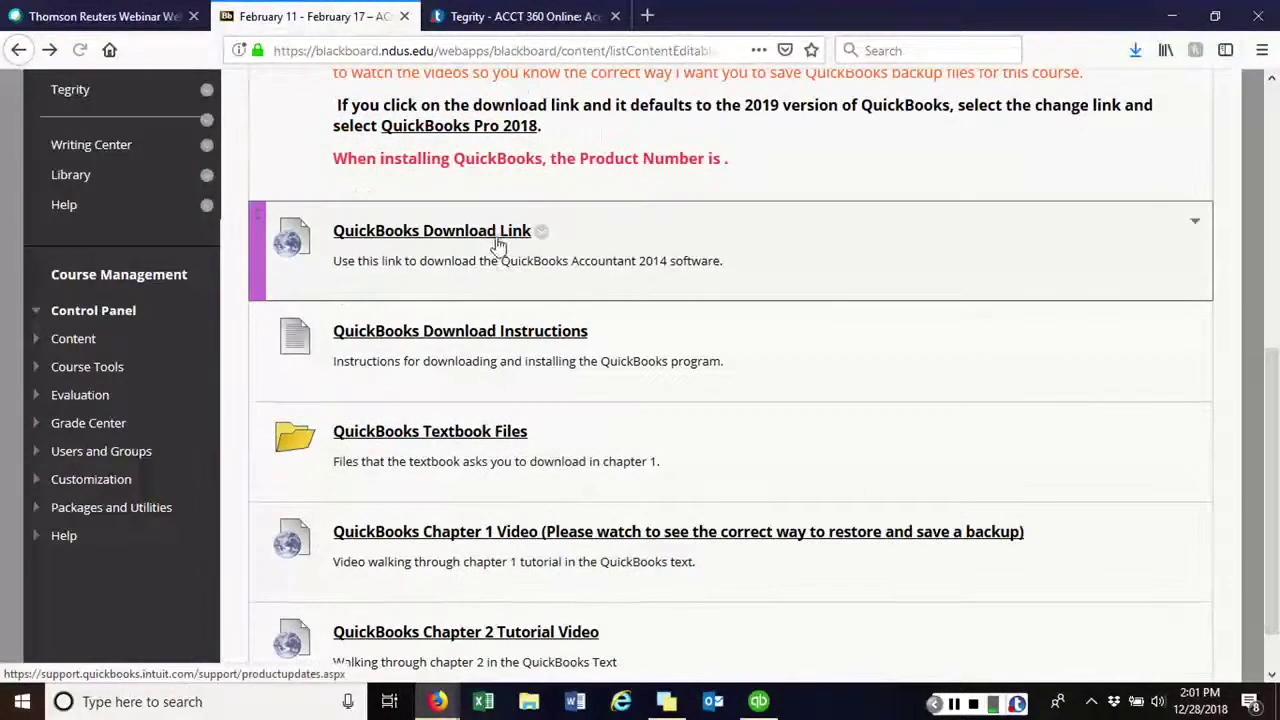
# - Open the QuickBooks Download Link and find the download for United States (US), QuickBooks Desktop Accountant, Accountant 2018
pyautogui.click(491, 234)
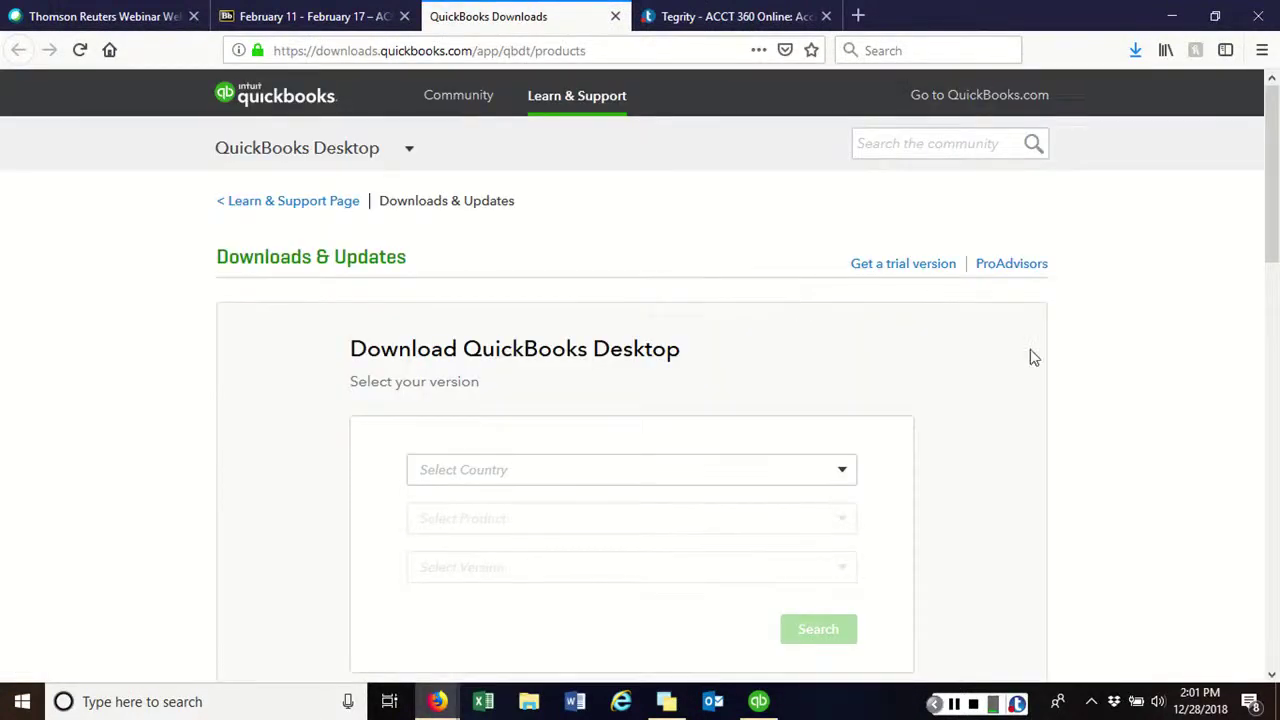
pyautogui.scroll(-3, 1268, 204)
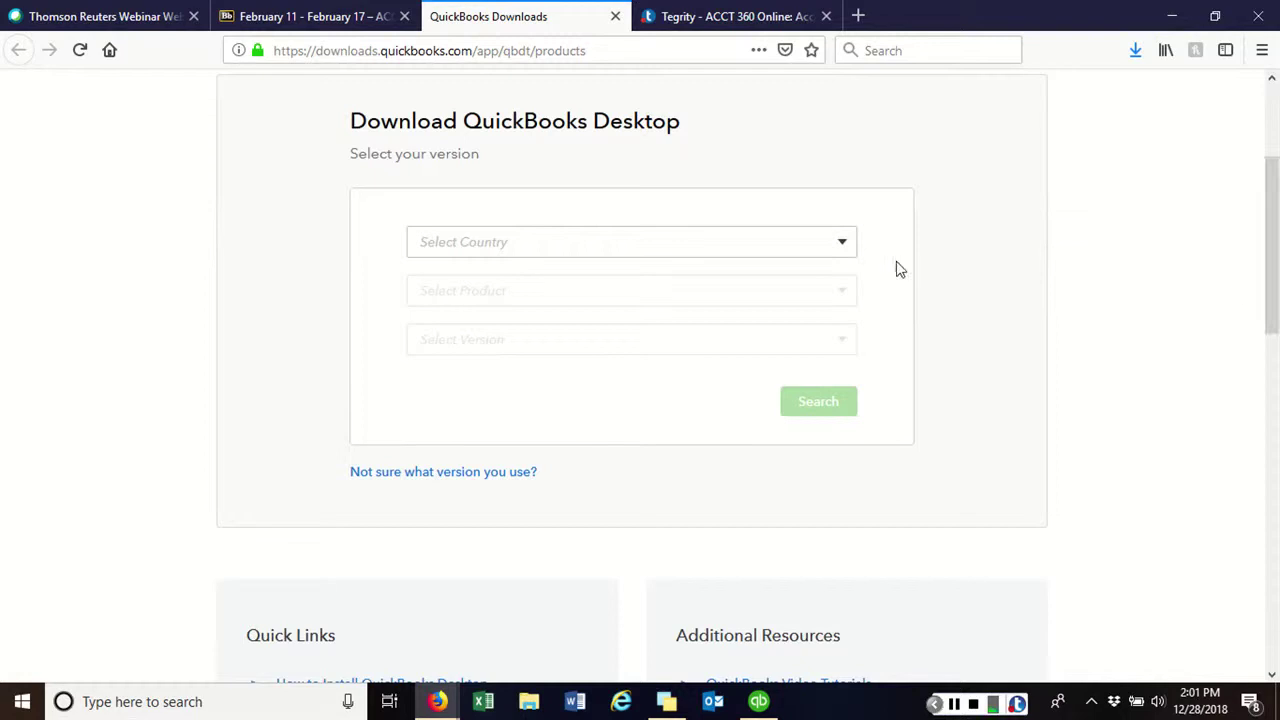
pyautogui.click(846, 247)
pyautogui.click(650, 286)
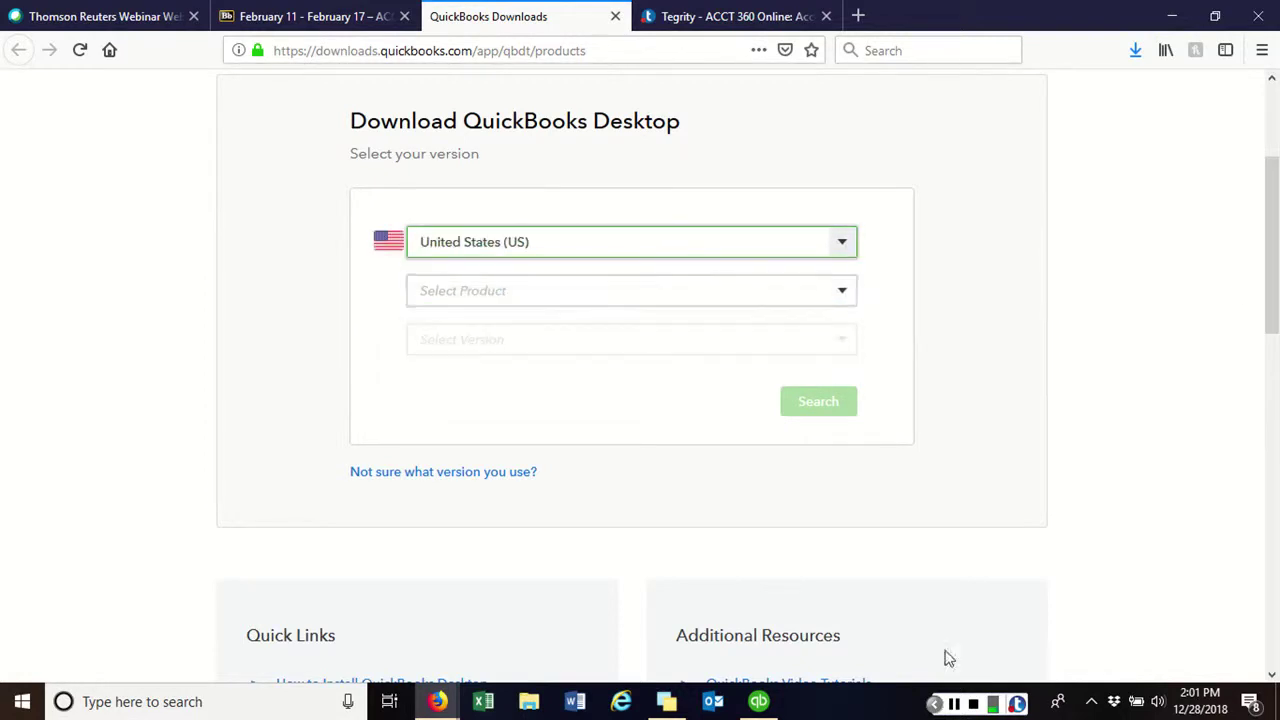
pyautogui.click(845, 294)
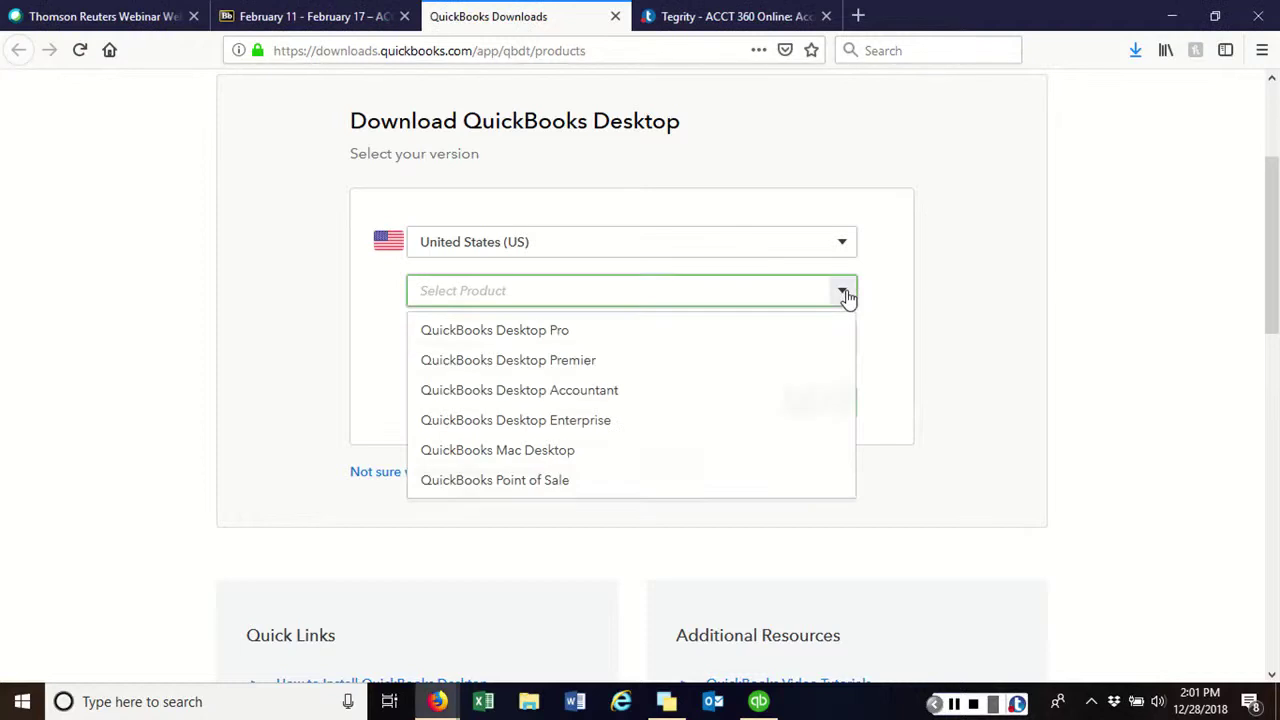
pyautogui.click(546, 390)
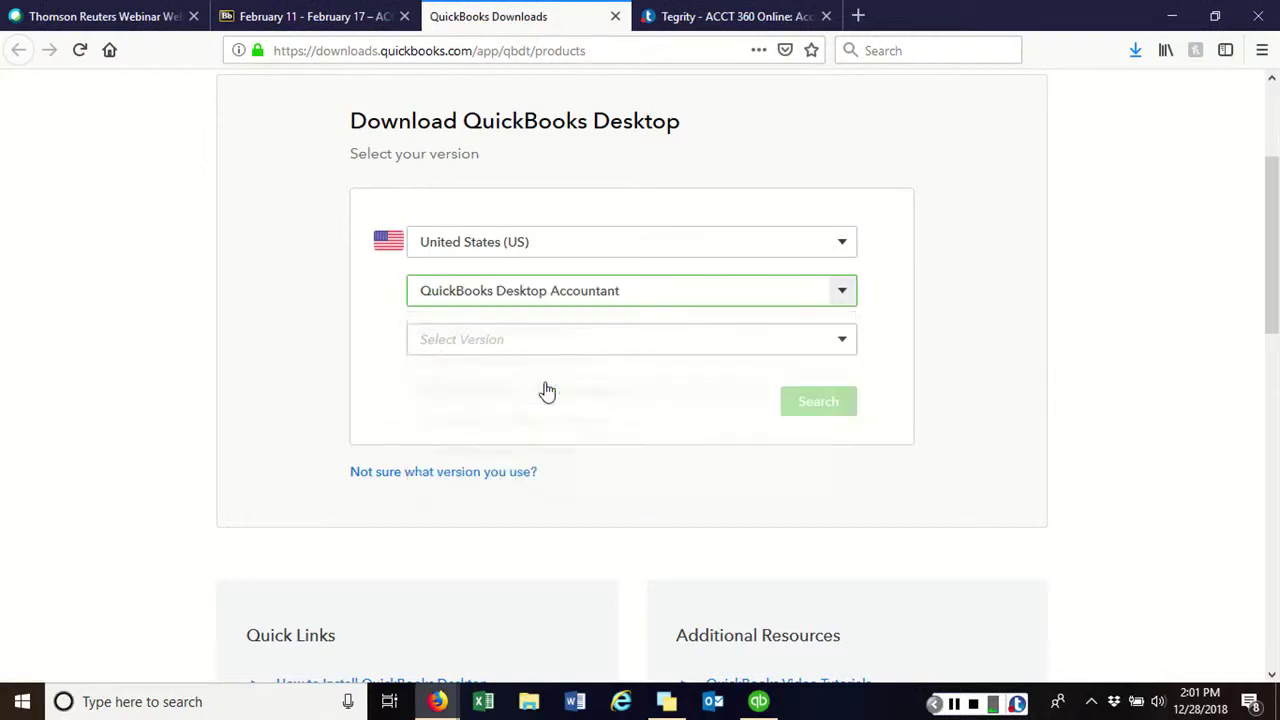
pyautogui.click(840, 344)
pyautogui.click(543, 410)
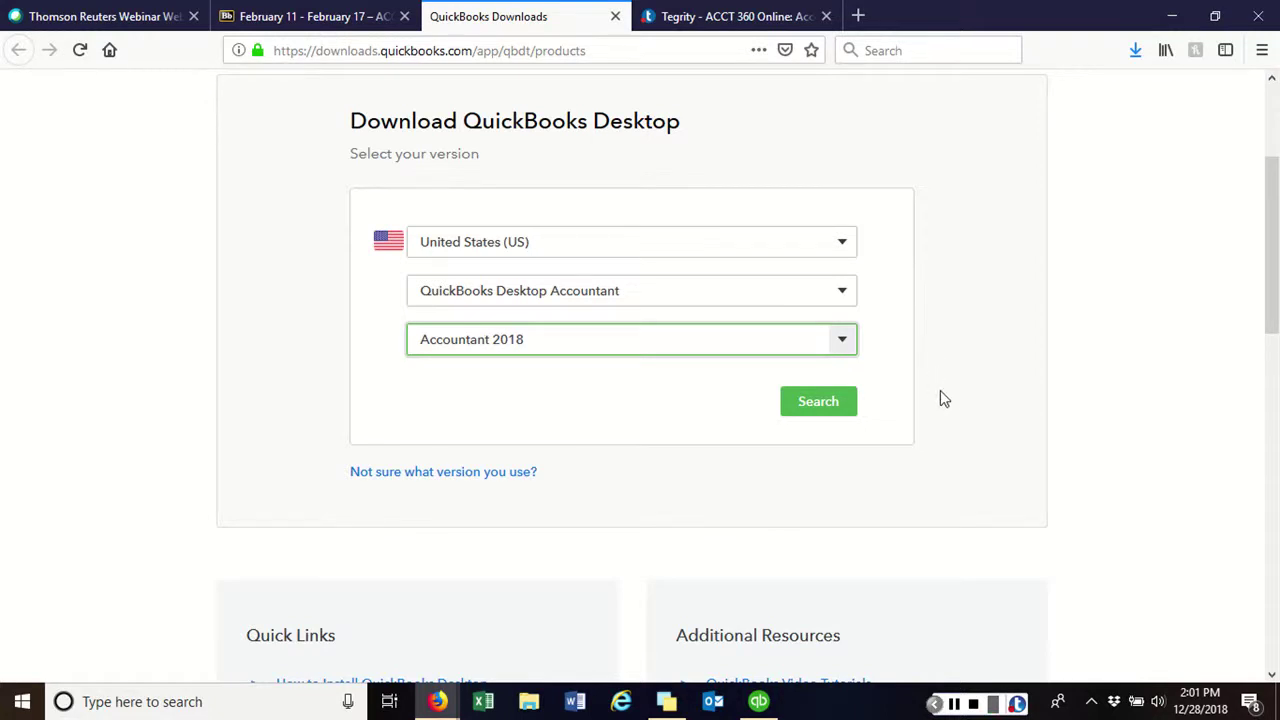
pyautogui.click(826, 402)
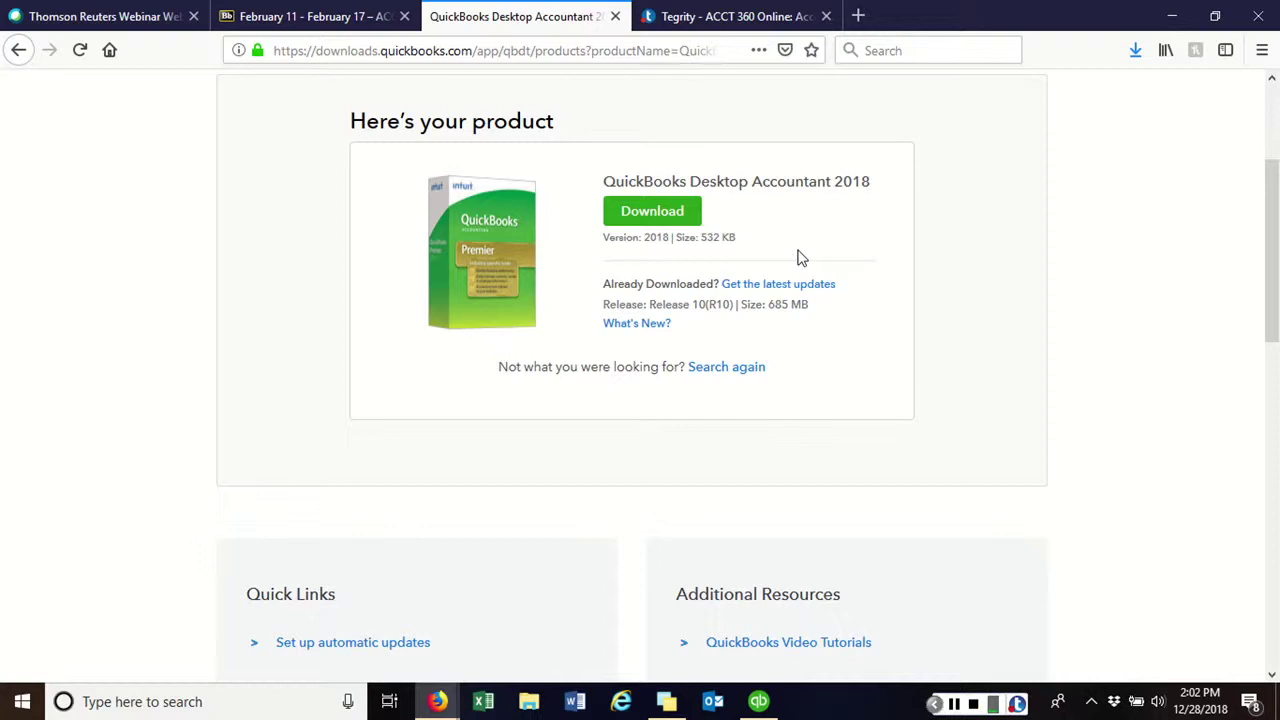
# - Switch to QuickBooks Accountant Desktop 2018 and close the company file that is open
pyautogui.click(760, 702)
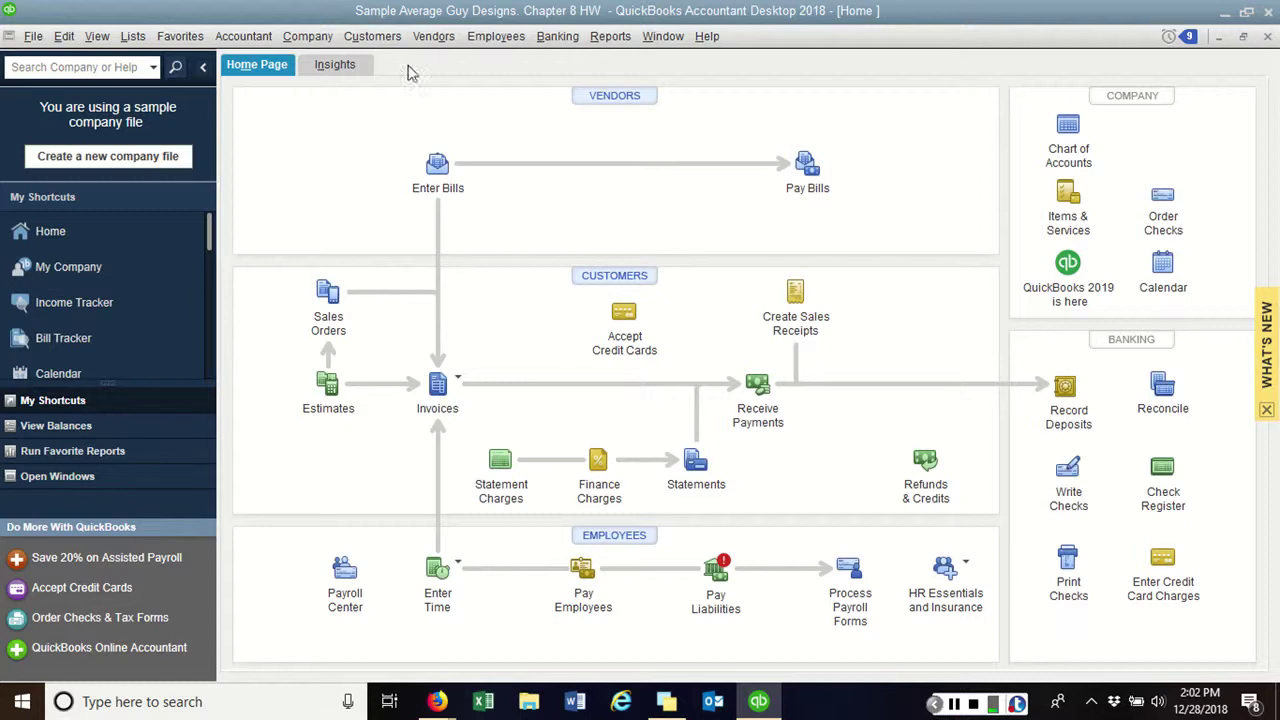
pyautogui.click(33, 37)
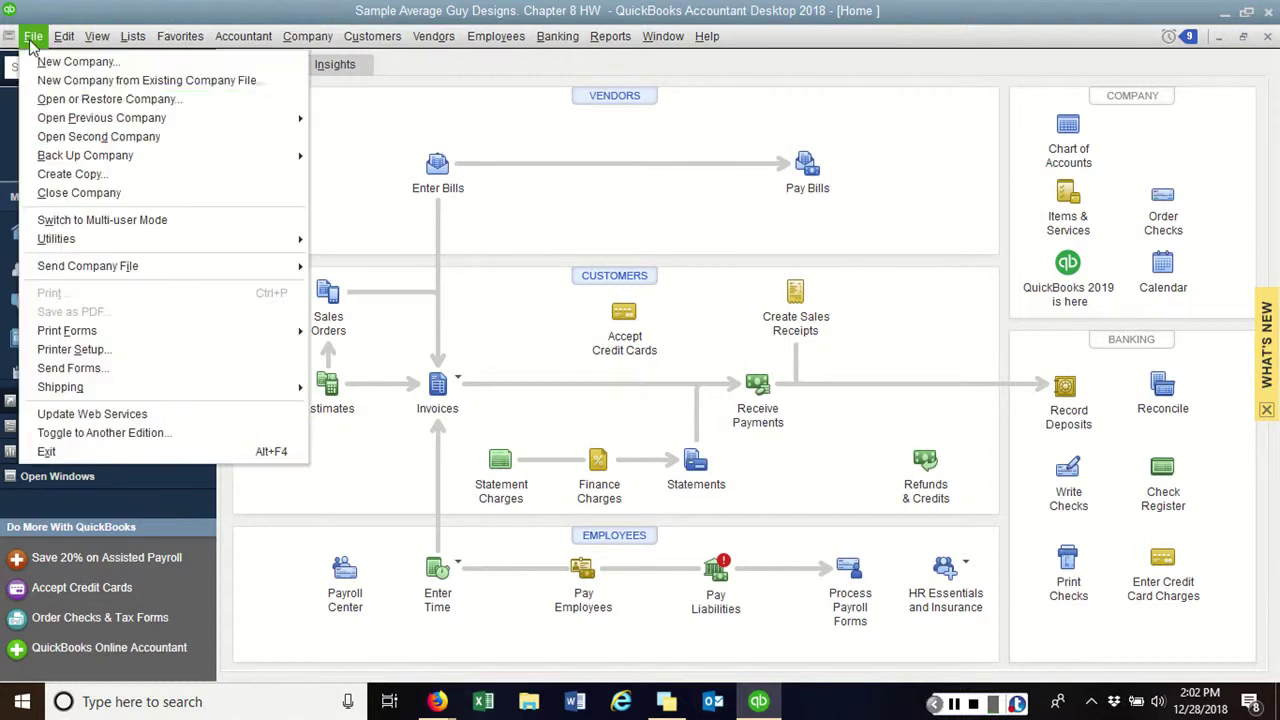
pyautogui.click(66, 194)
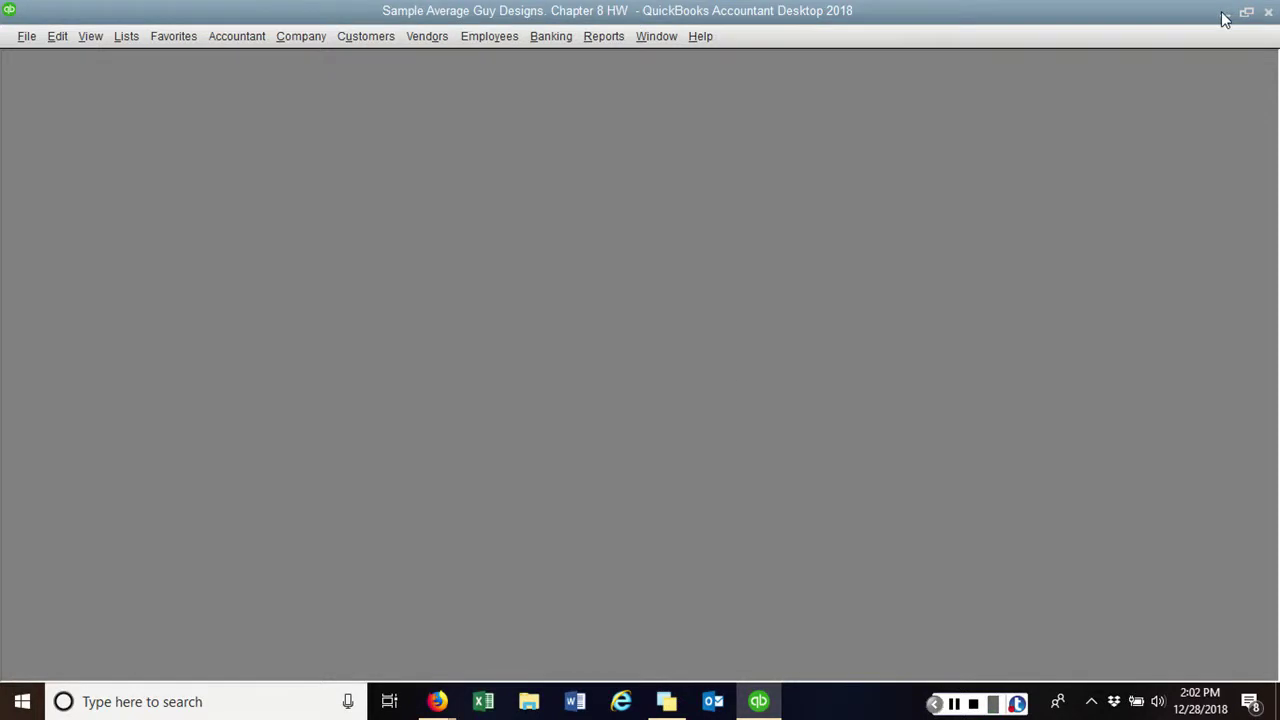
pyautogui.click(761, 711)
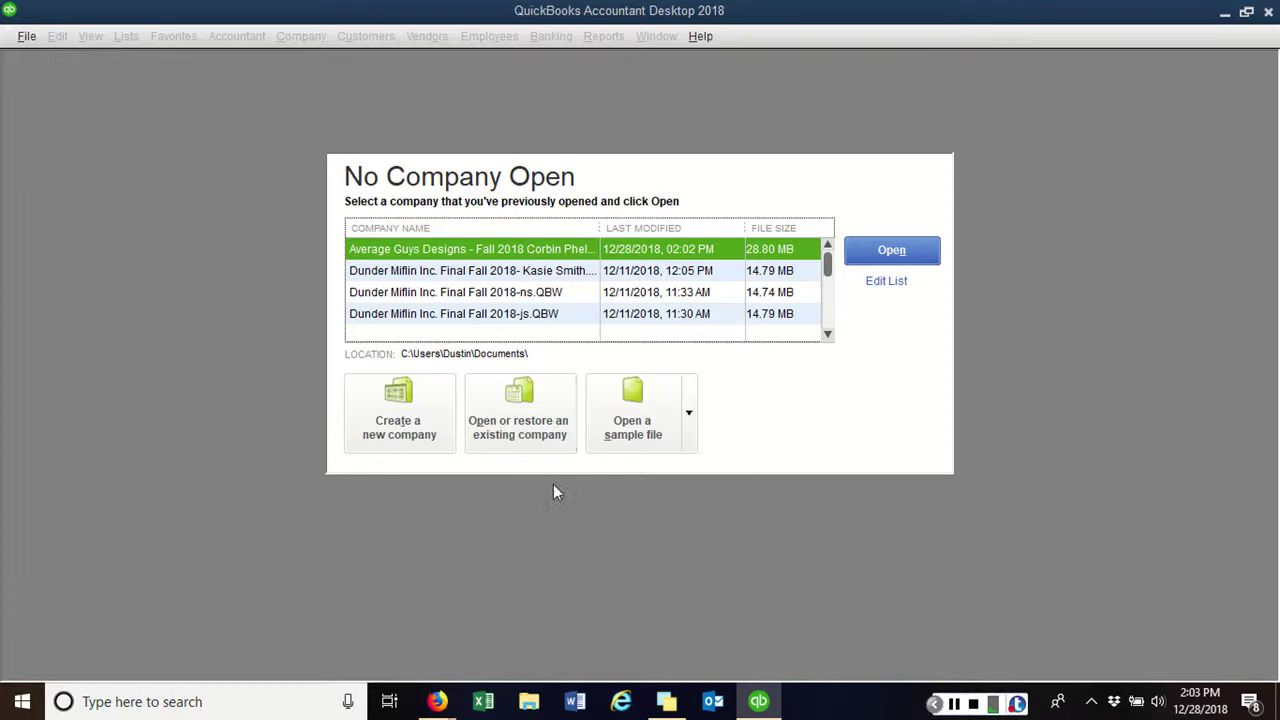
# - Start restoring an existing company from a backup copy, using a local backup as the source
pyautogui.click(511, 416)
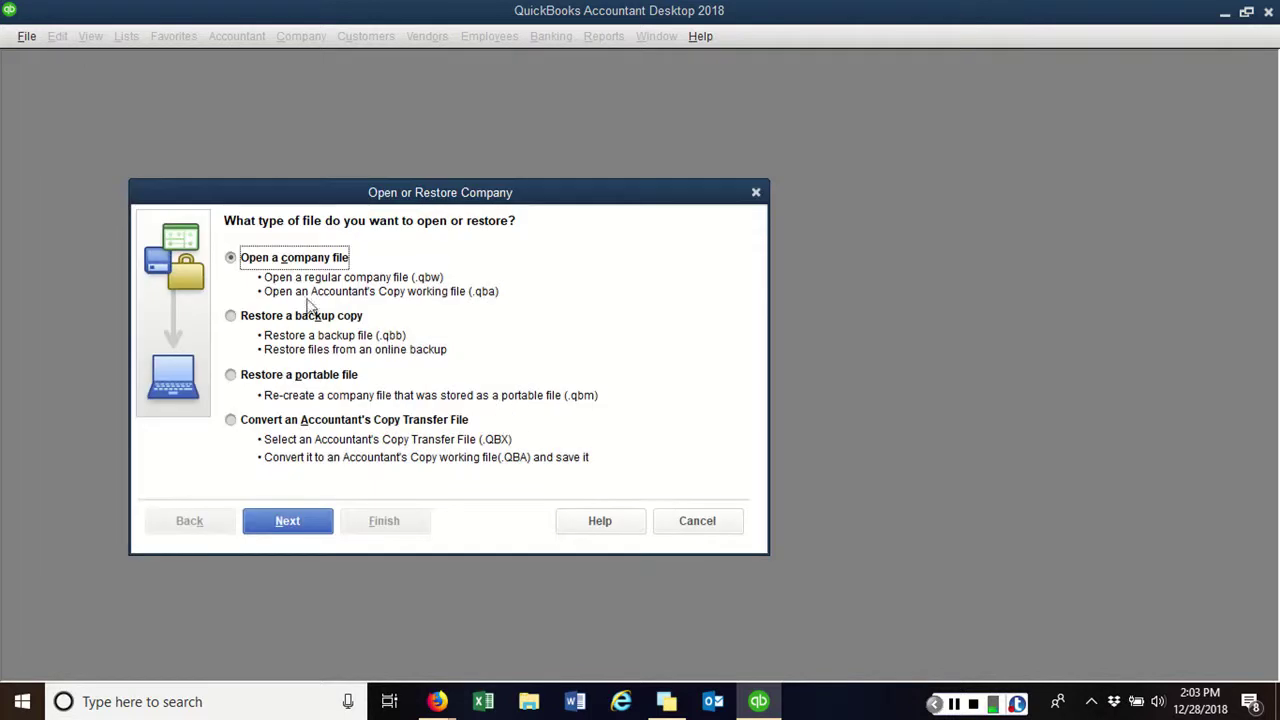
pyautogui.click(231, 316)
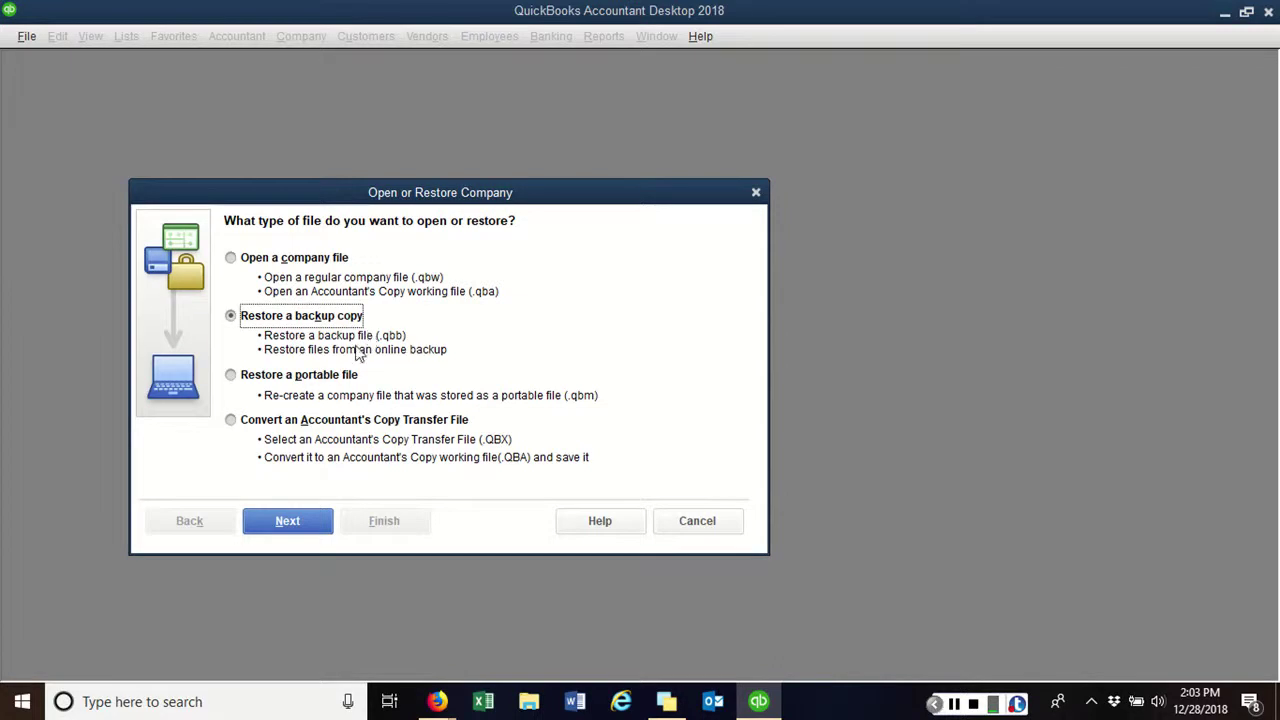
pyautogui.click(290, 528)
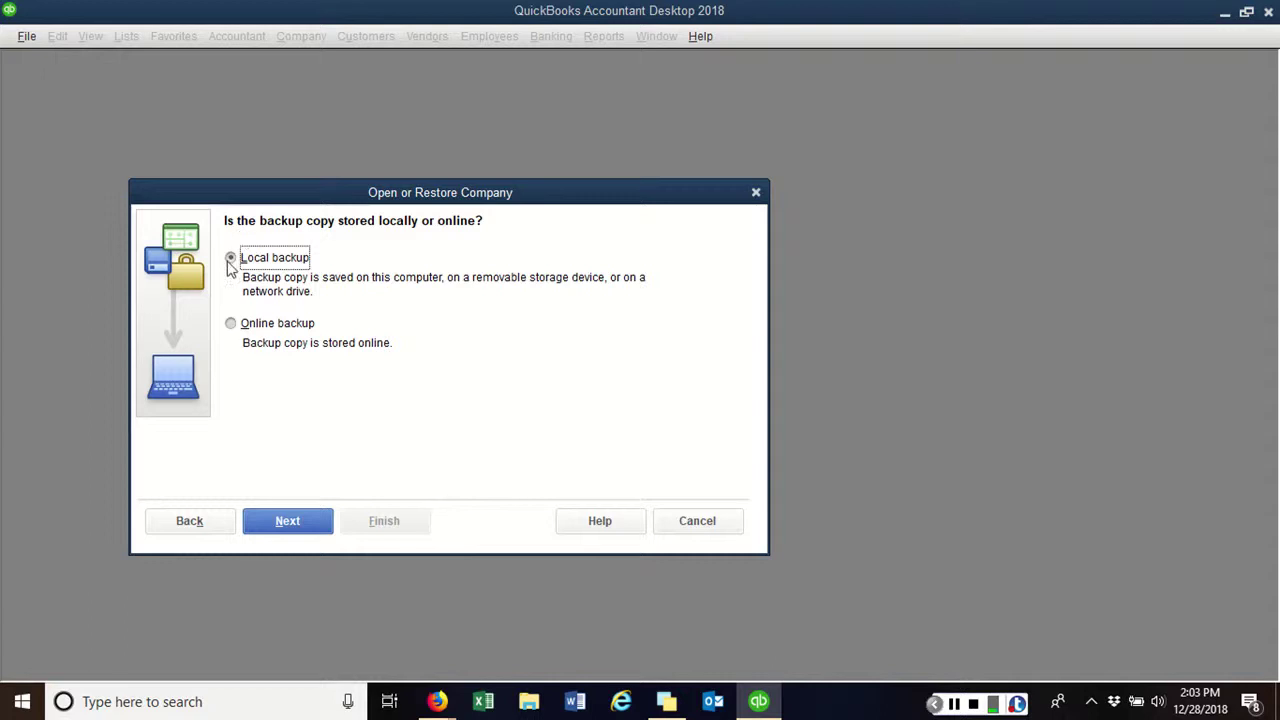
pyautogui.click(308, 524)
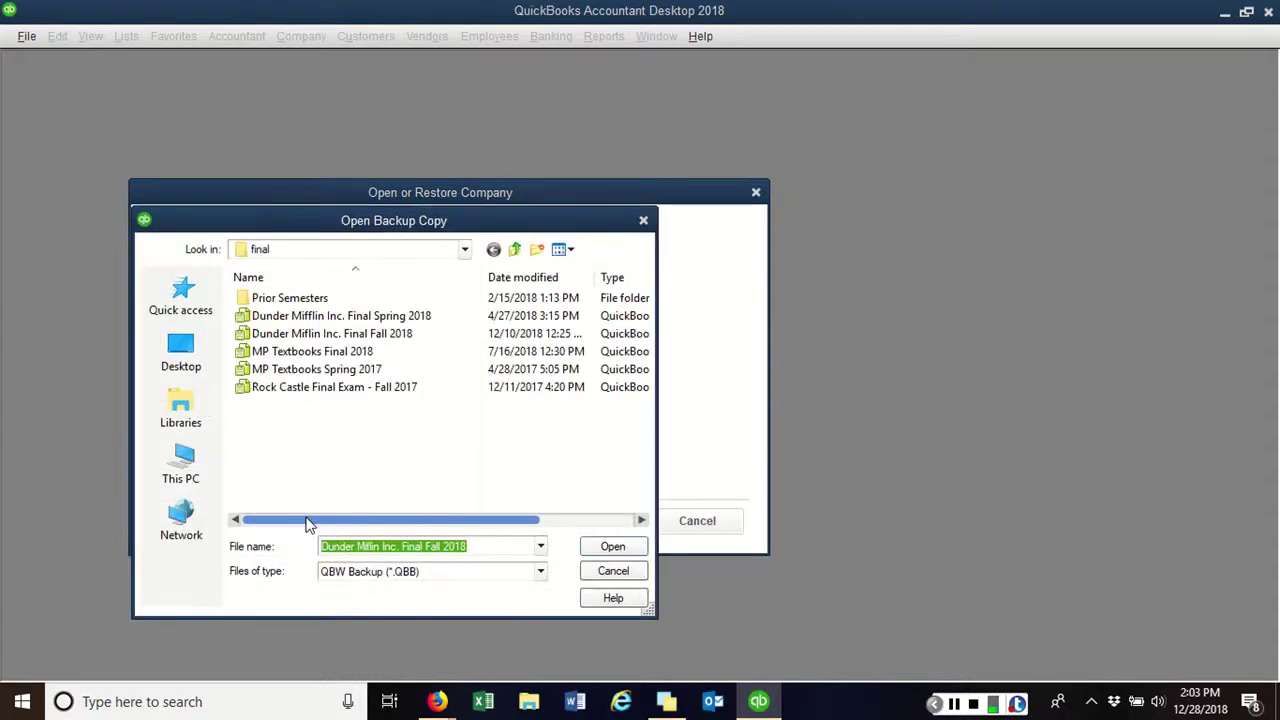
# - Open the JacksonStart backup from Initial Company Backup Files inside the QB 5th Instructor Recources folder
pyautogui.press('BackSpace')
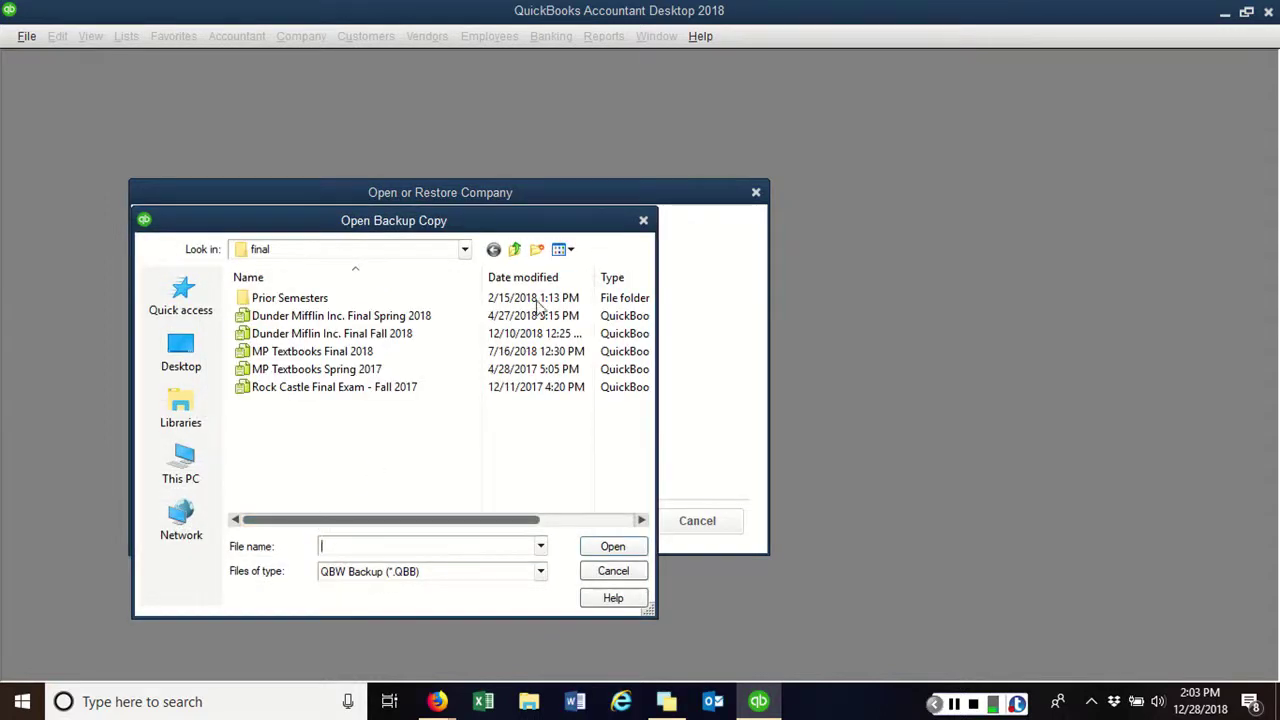
pyautogui.click(515, 249)
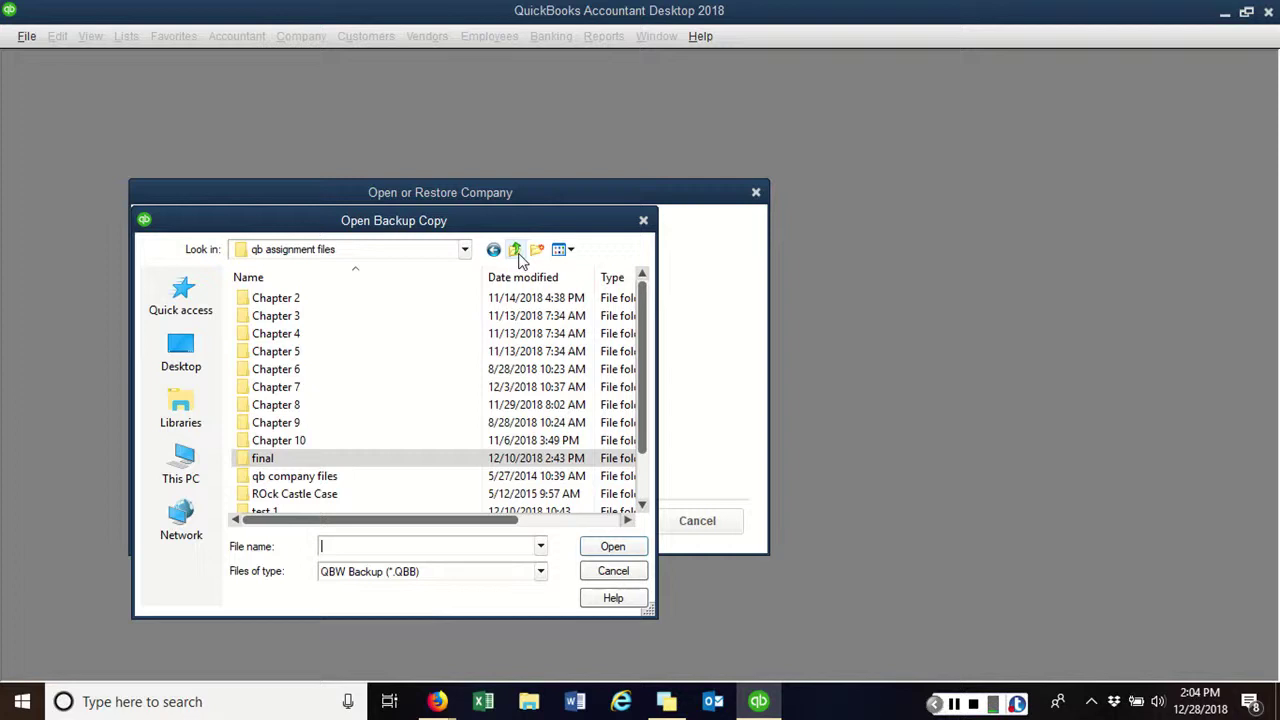
pyautogui.click(517, 256)
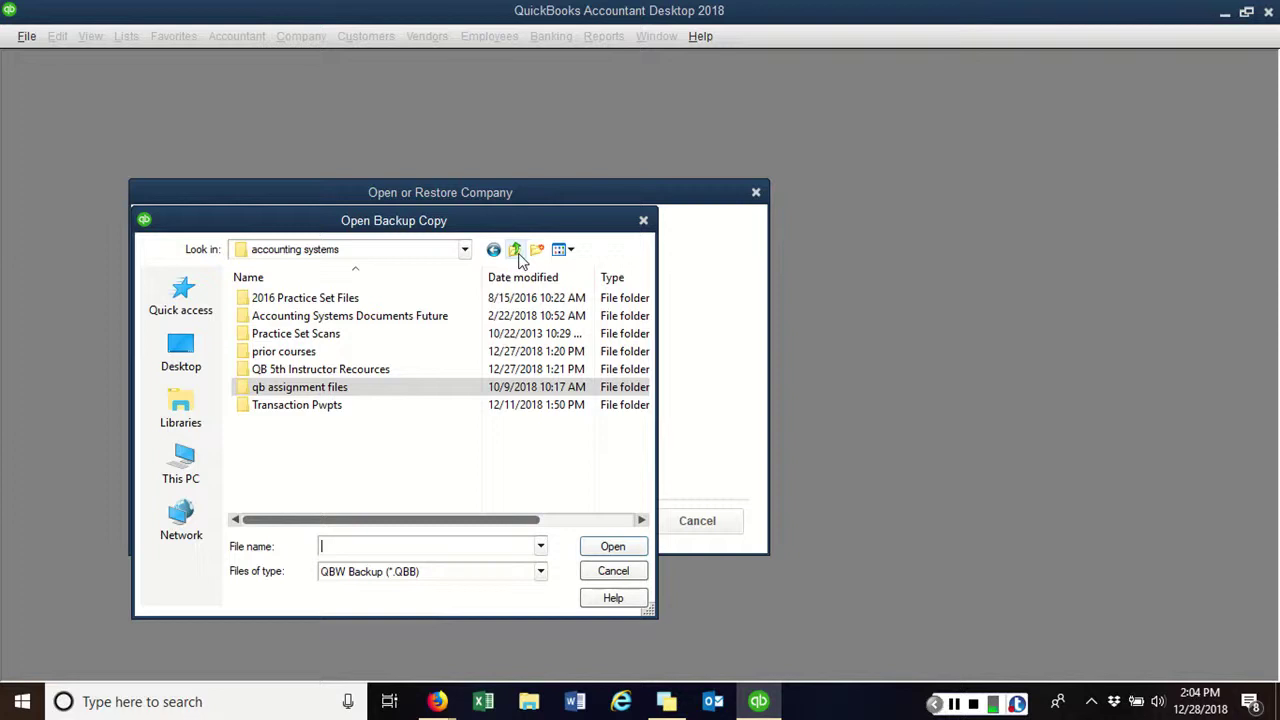
pyautogui.doubleClick(331, 369)
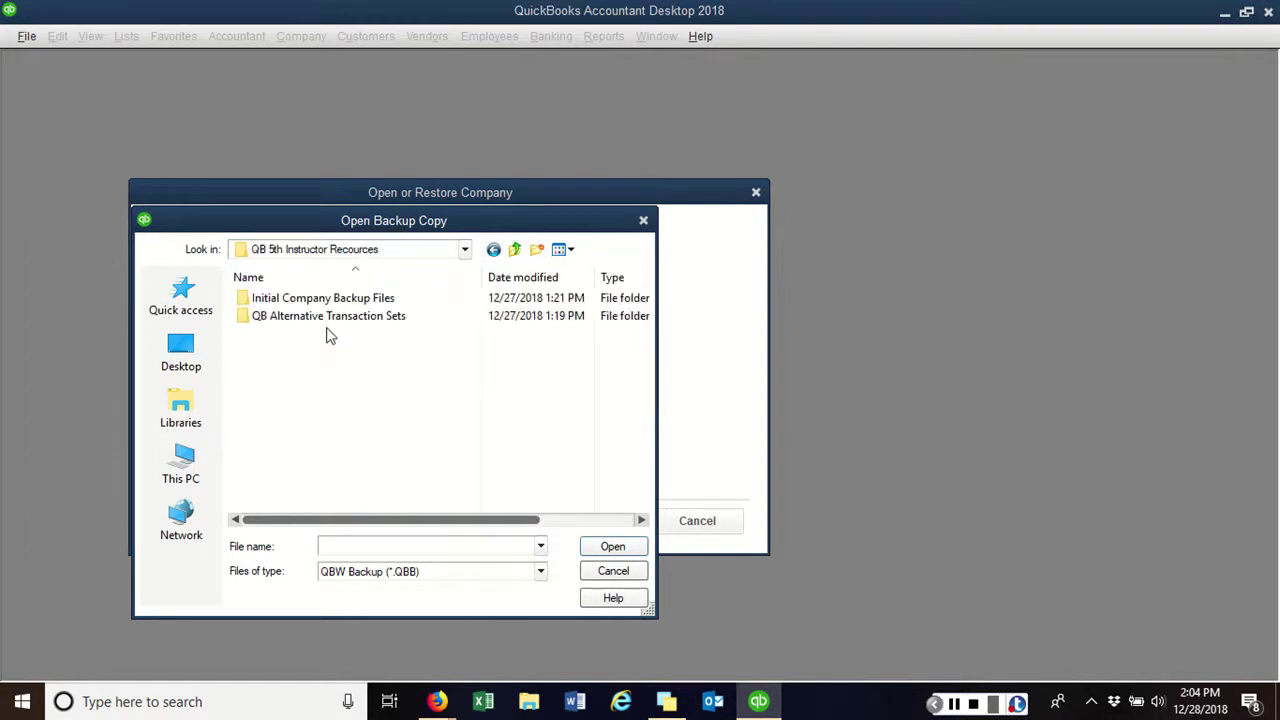
pyautogui.doubleClick(315, 298)
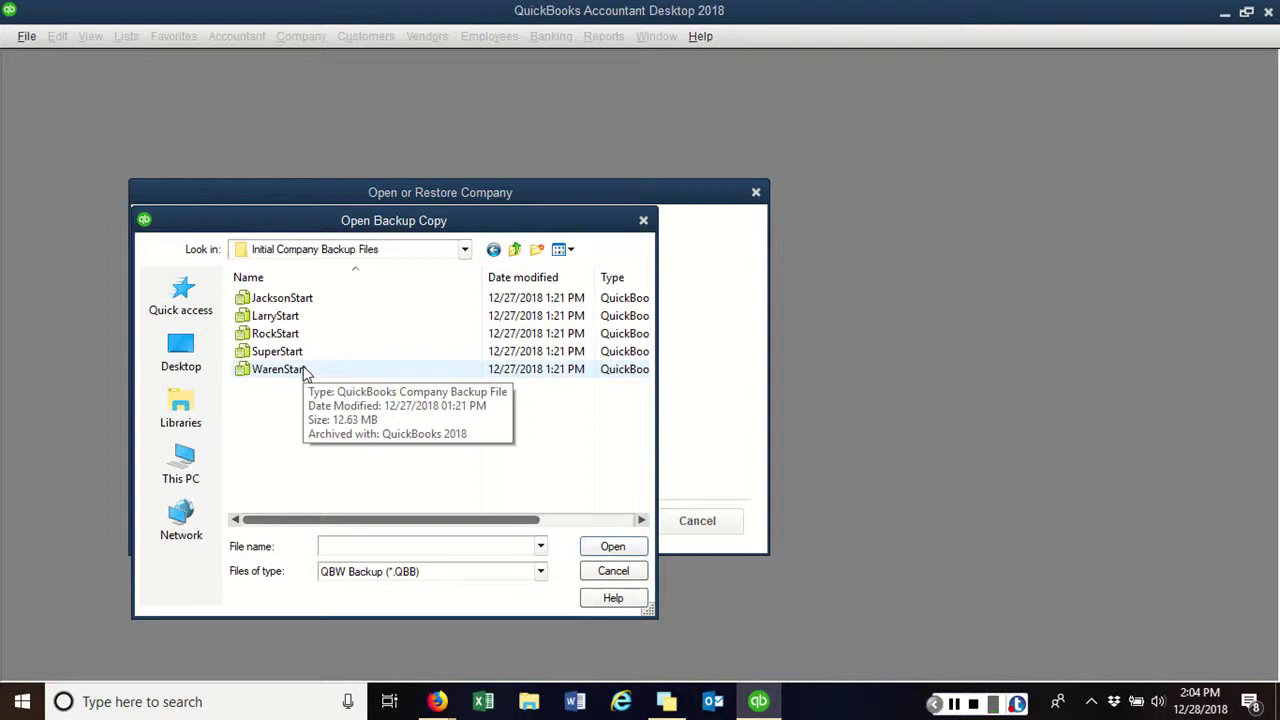
pyautogui.click(274, 299)
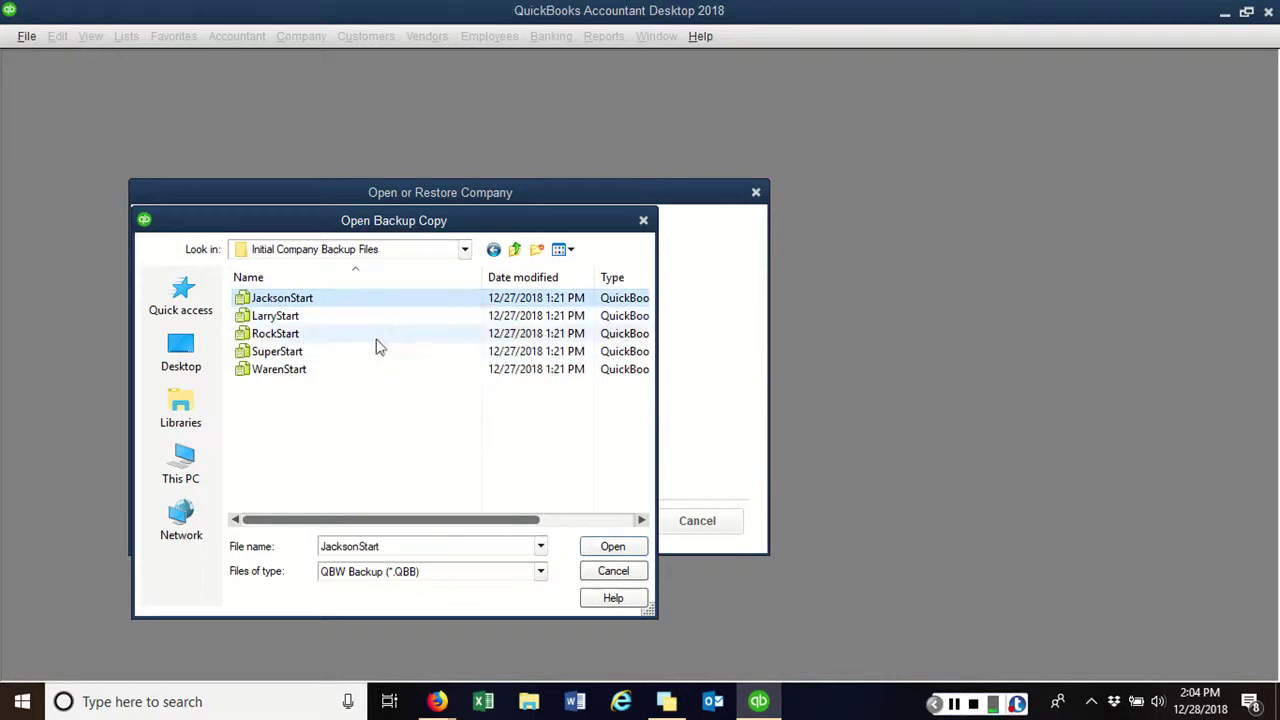
pyautogui.click(613, 547)
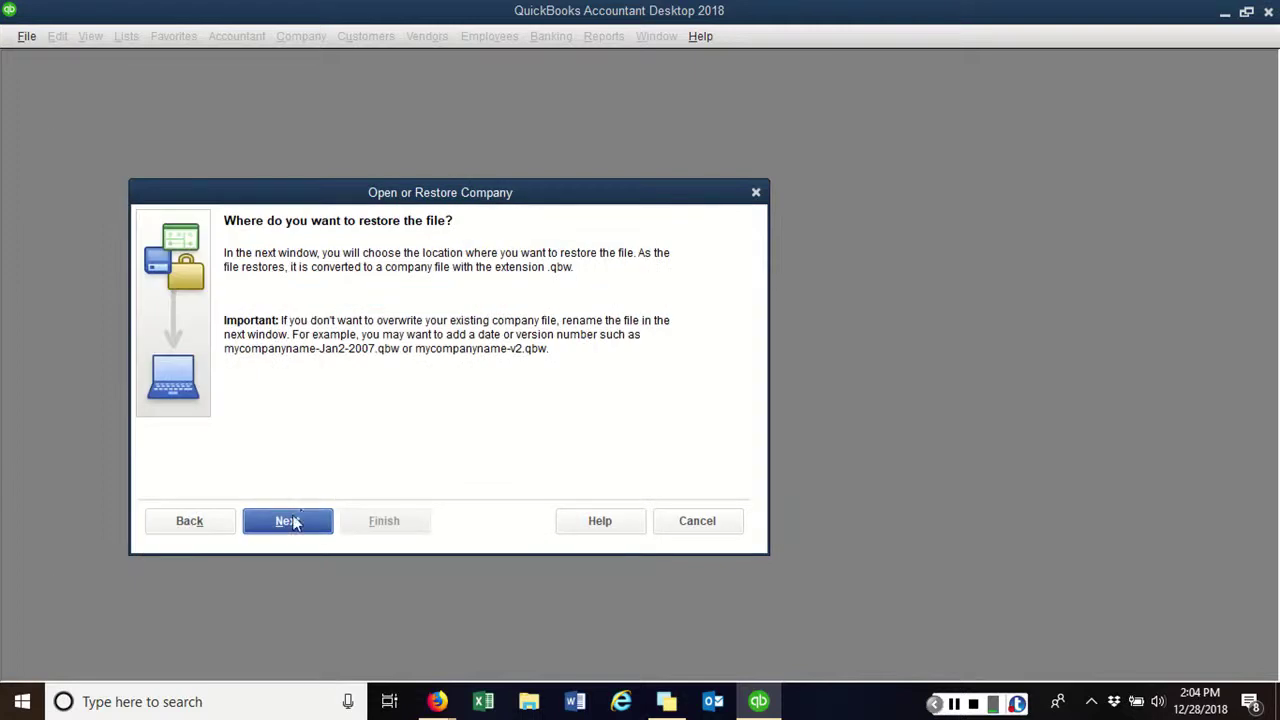
# - Restore the company file into the Documents library, appending a hyphen and the student's full name to Jackson Supply Company
pyautogui.click(288, 521)
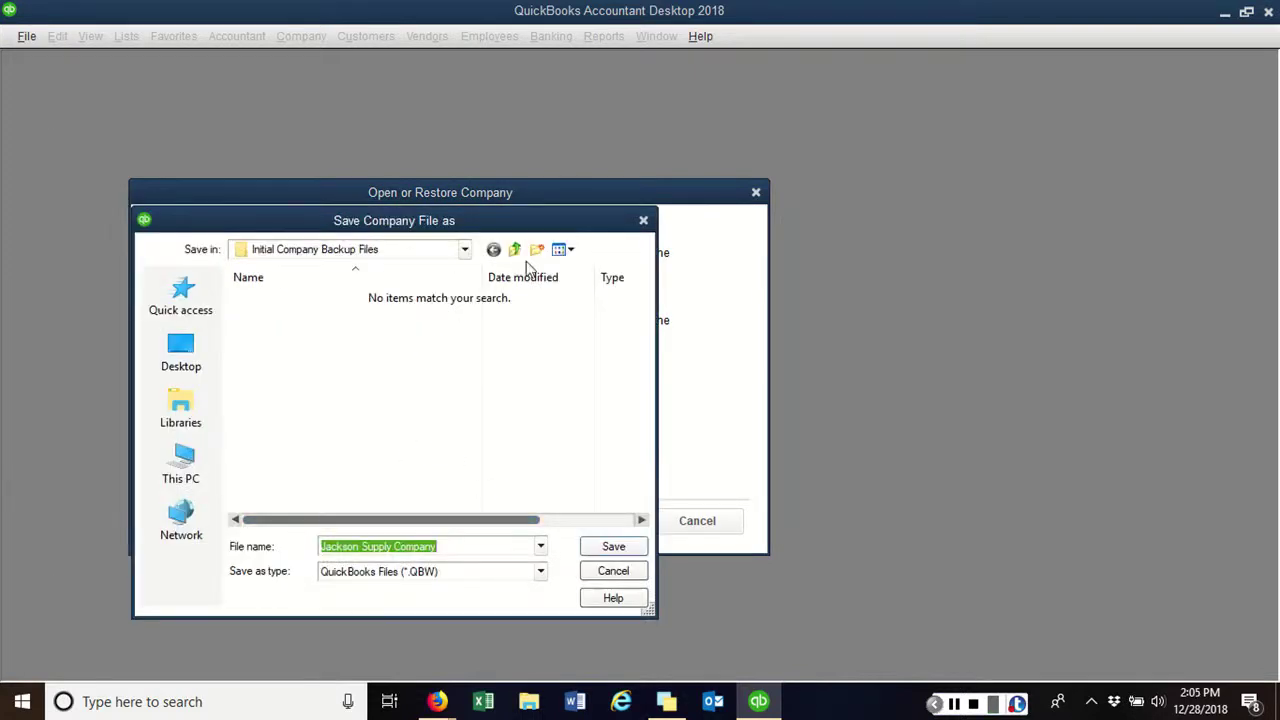
pyautogui.click(954, 704)
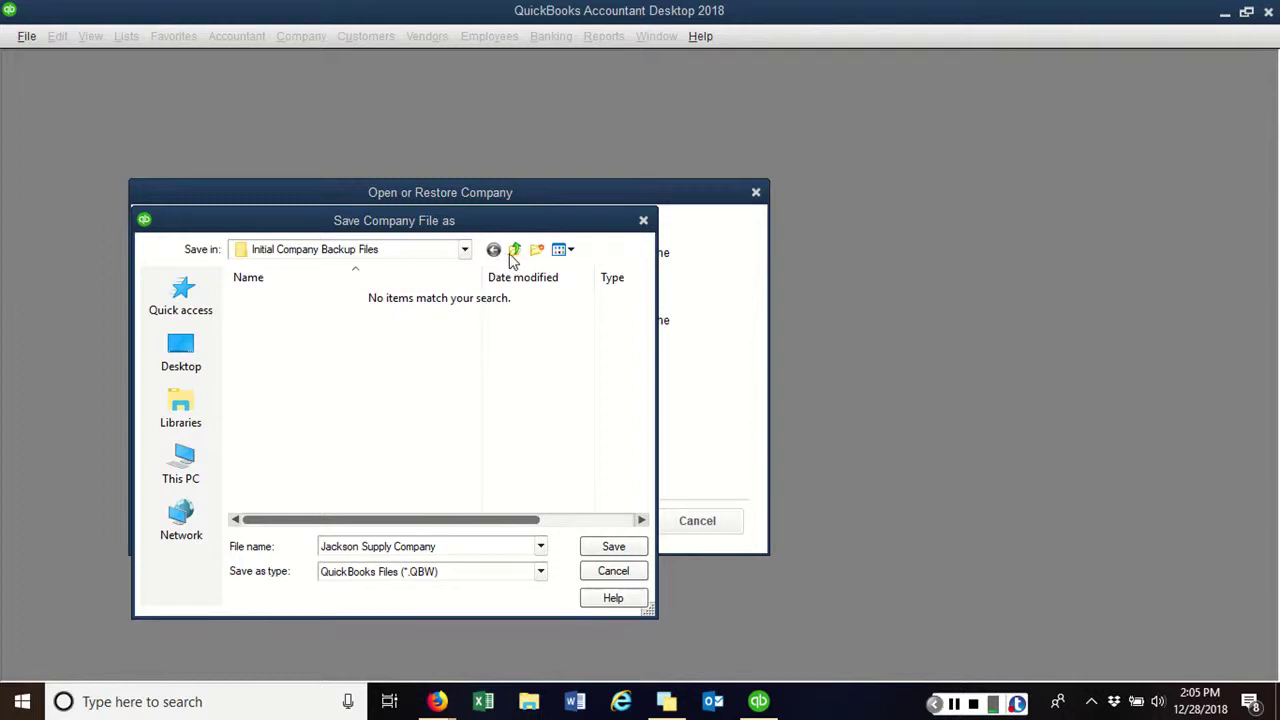
pyautogui.click(152, 418)
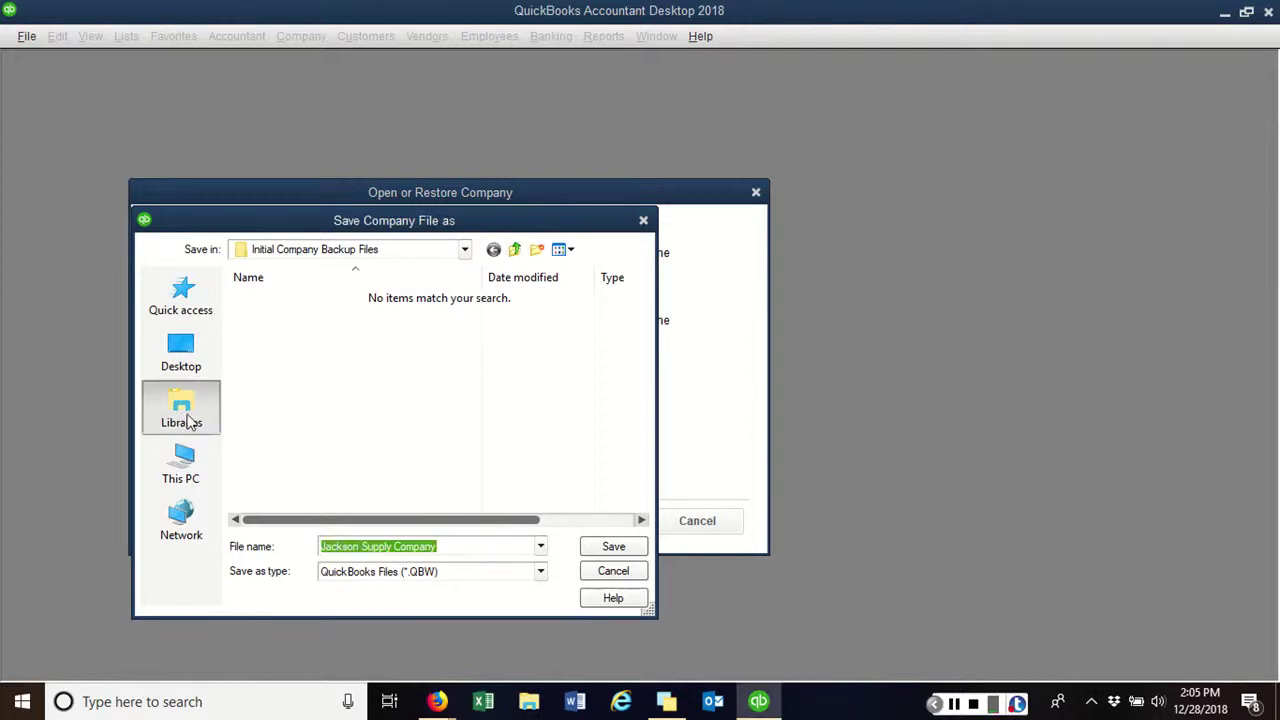
pyautogui.doubleClick(488, 290)
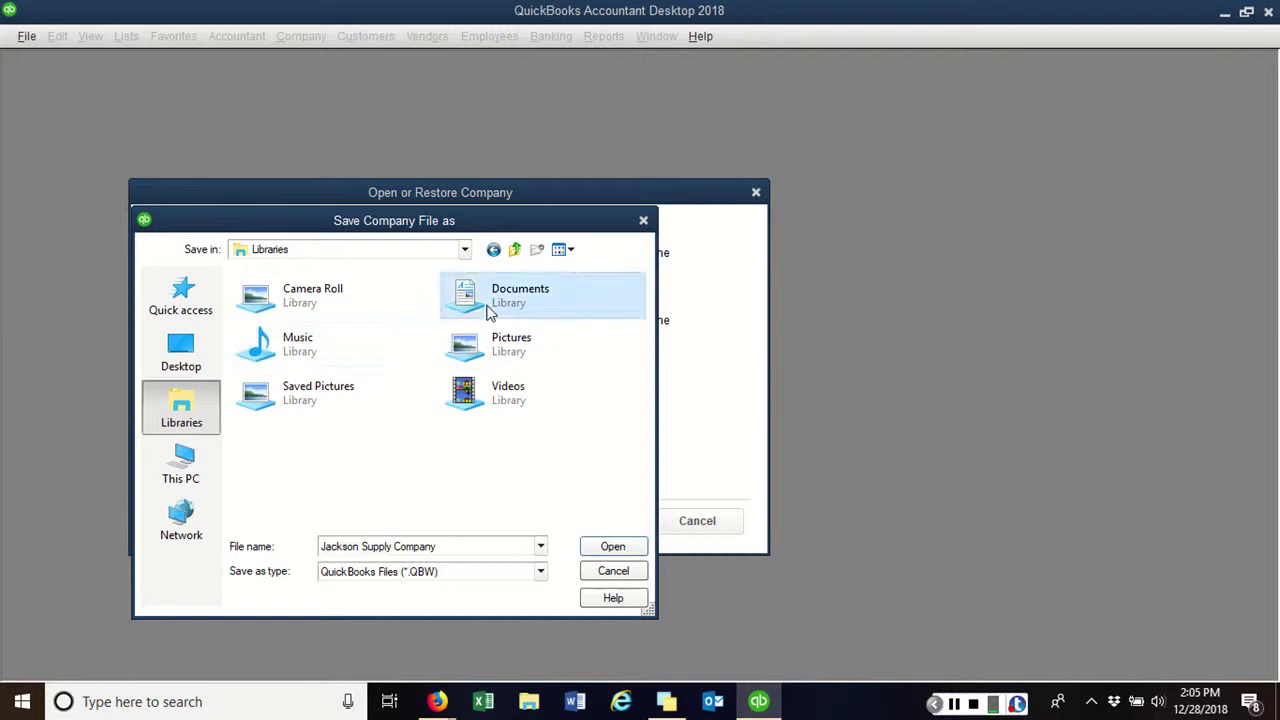
pyautogui.click(471, 546)
pyautogui.click(473, 546)
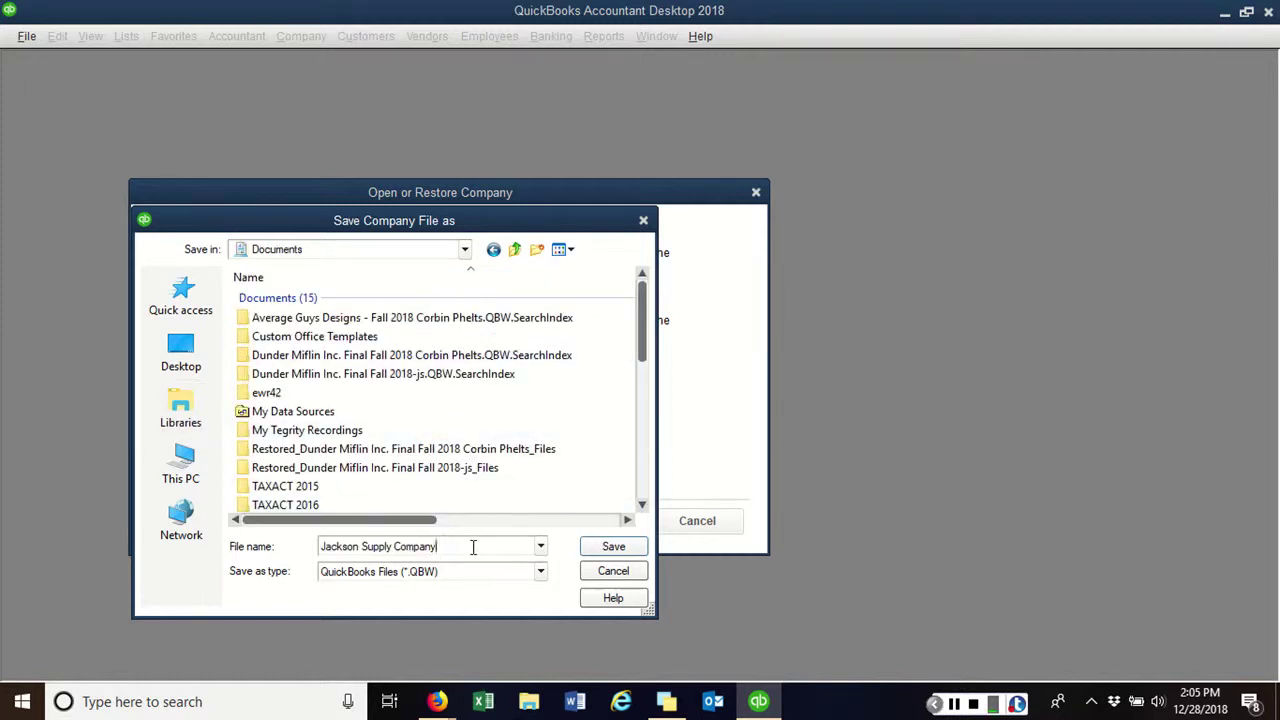
pyautogui.write('- dustinolson')
pyautogui.click(612, 546)
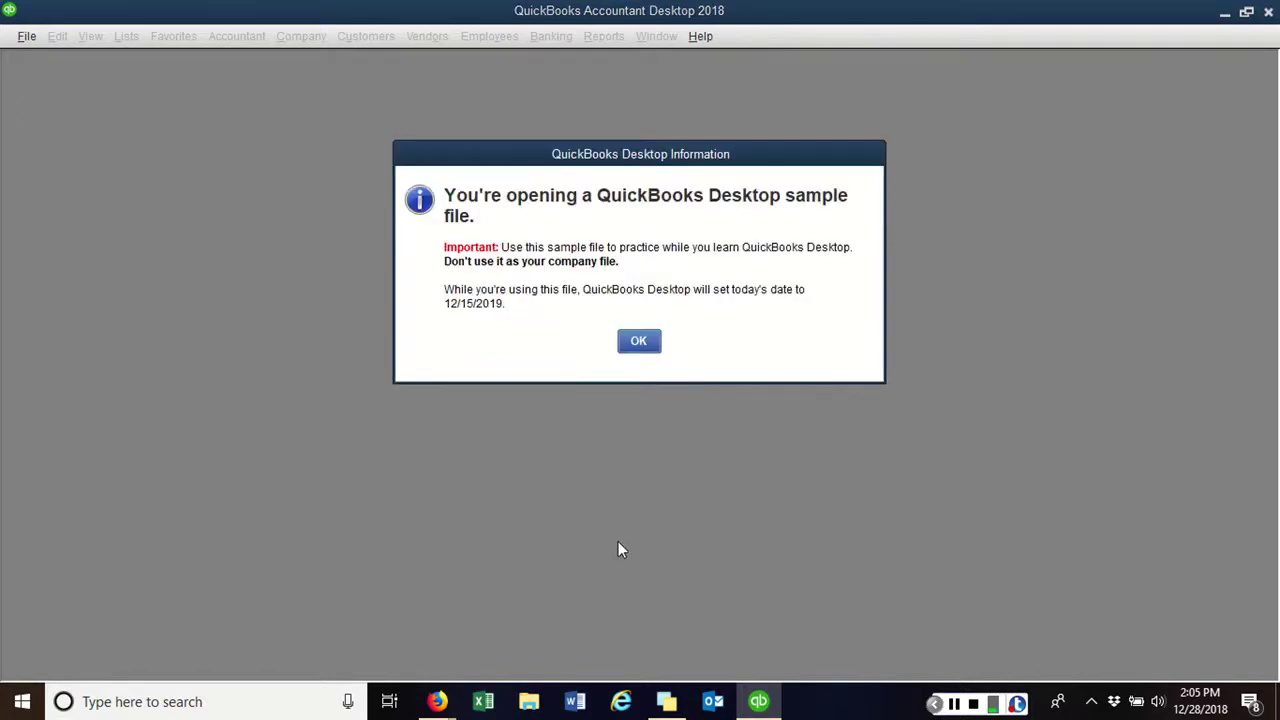
# - Dismiss the sample-file notice and the Accountant Center, and maximize the Home window
pyautogui.click(647, 341)
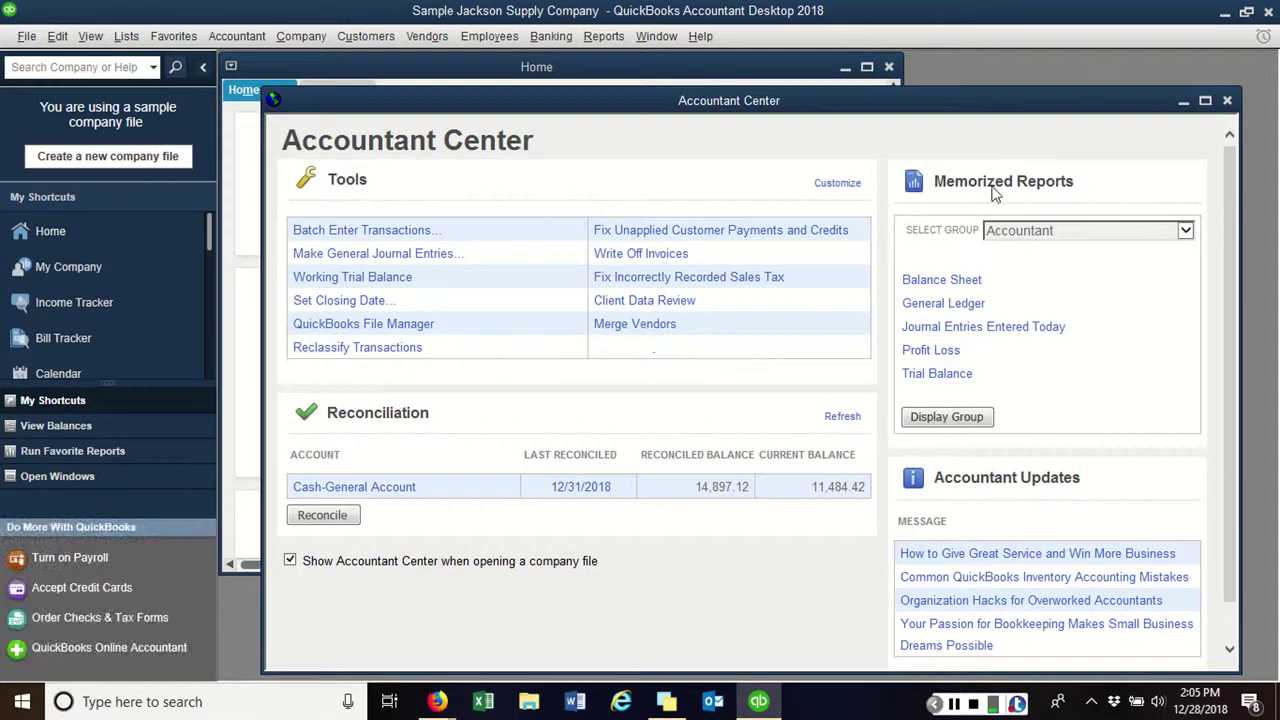
pyautogui.click(1227, 102)
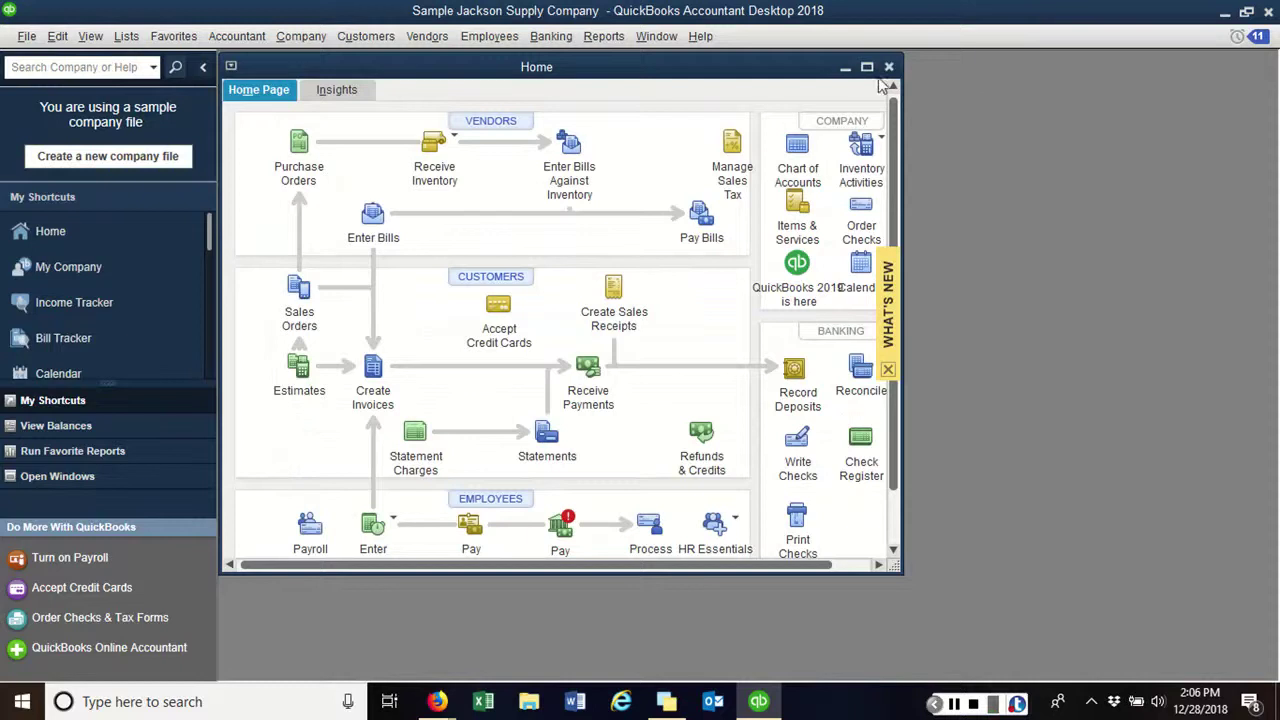
pyautogui.click(867, 68)
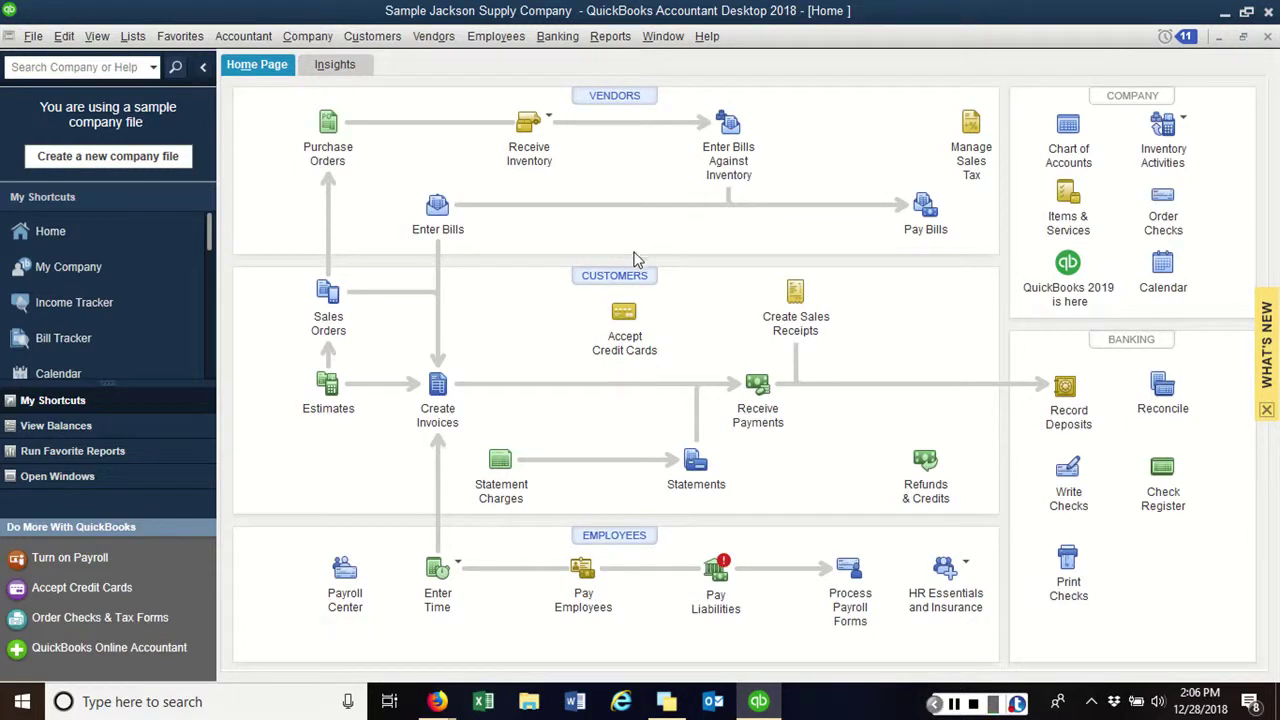
# - Start restoring another company from a backup copy, using a local backup as the source
pyautogui.click(33, 37)
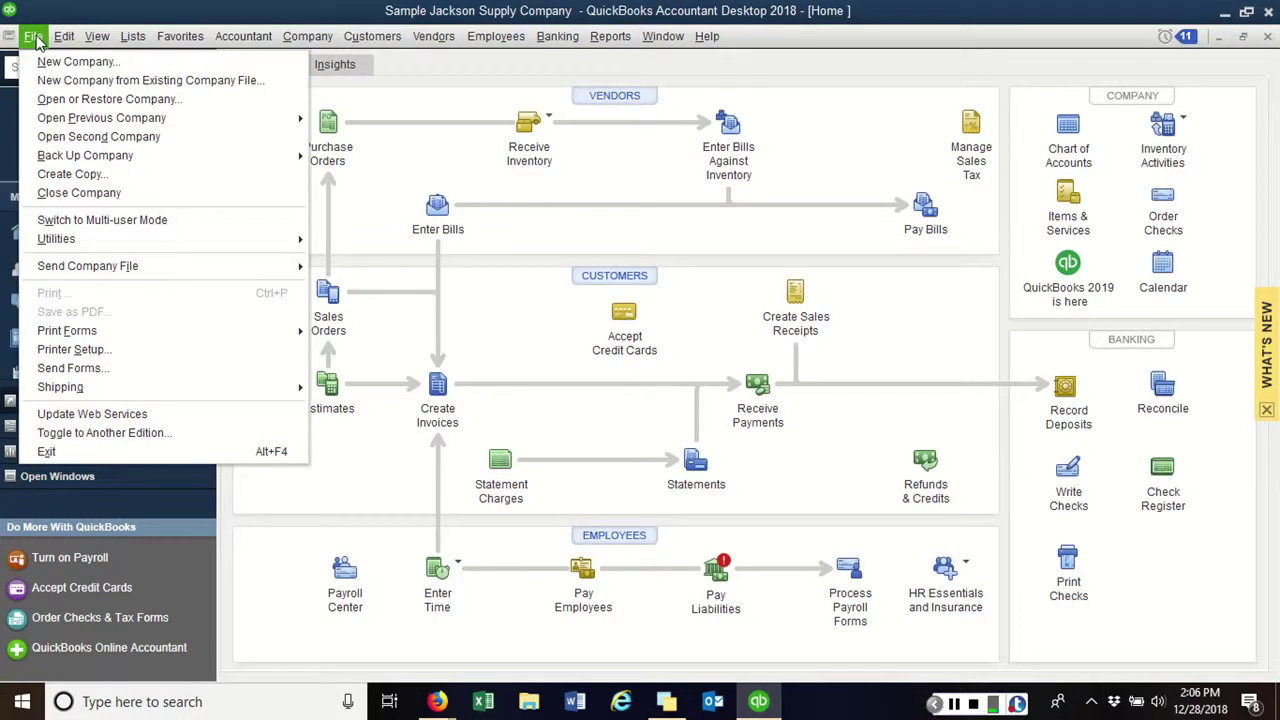
pyautogui.click(75, 100)
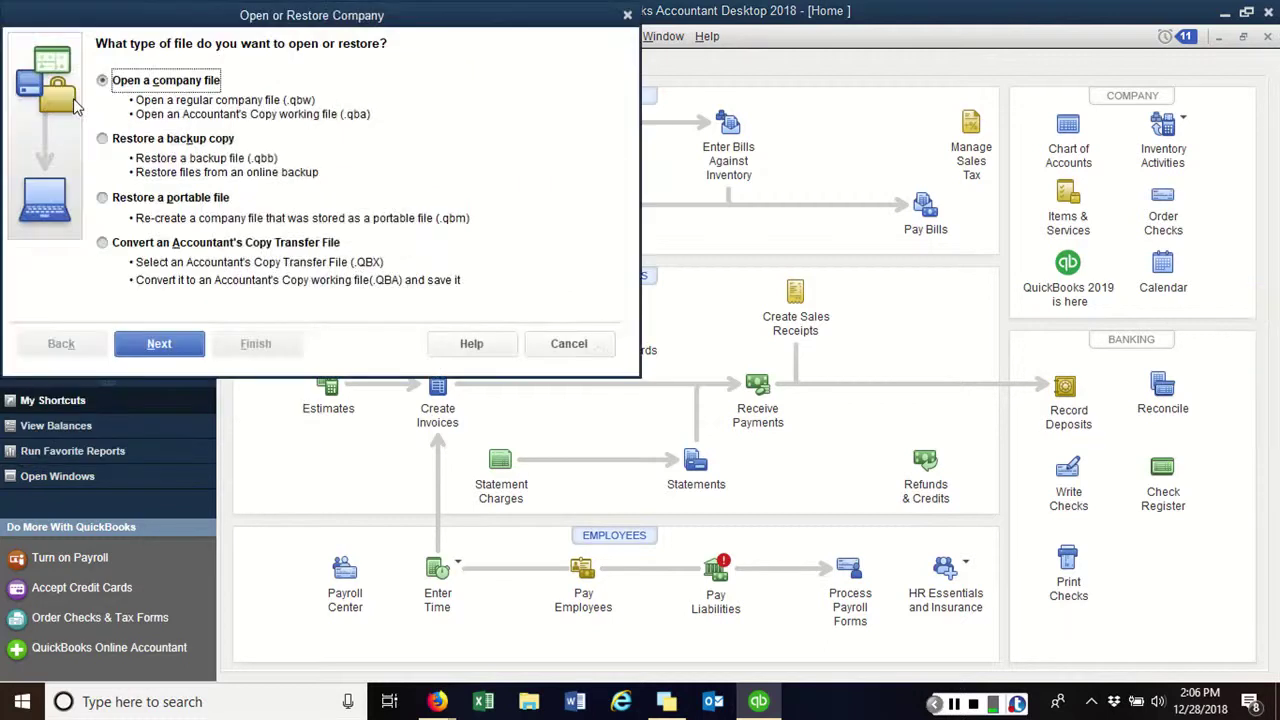
pyautogui.click(104, 140)
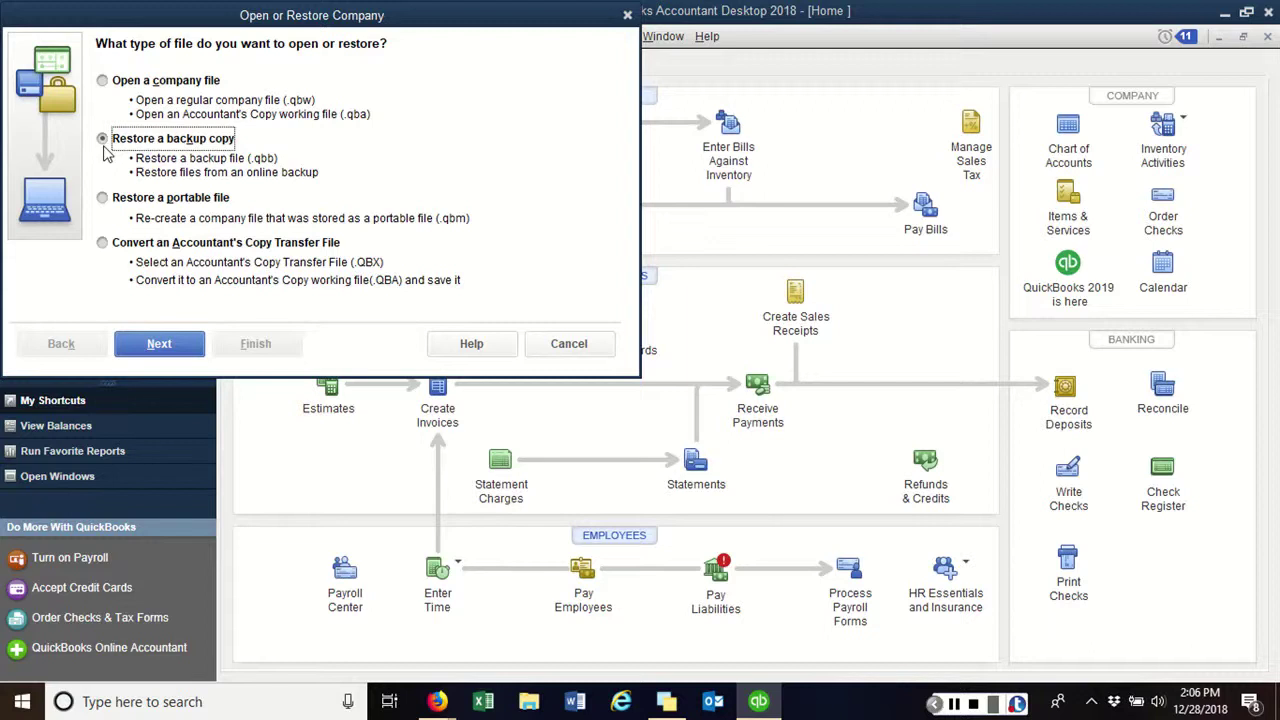
pyautogui.click(180, 343)
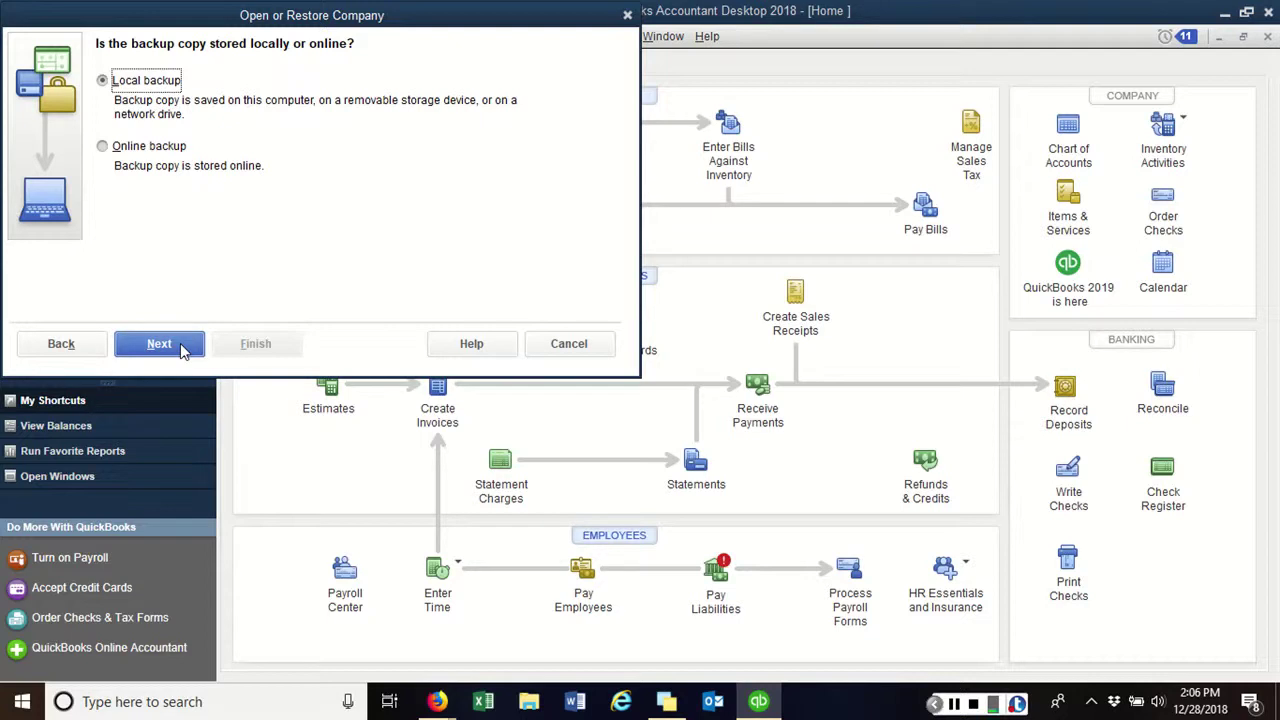
pyautogui.click(180, 343)
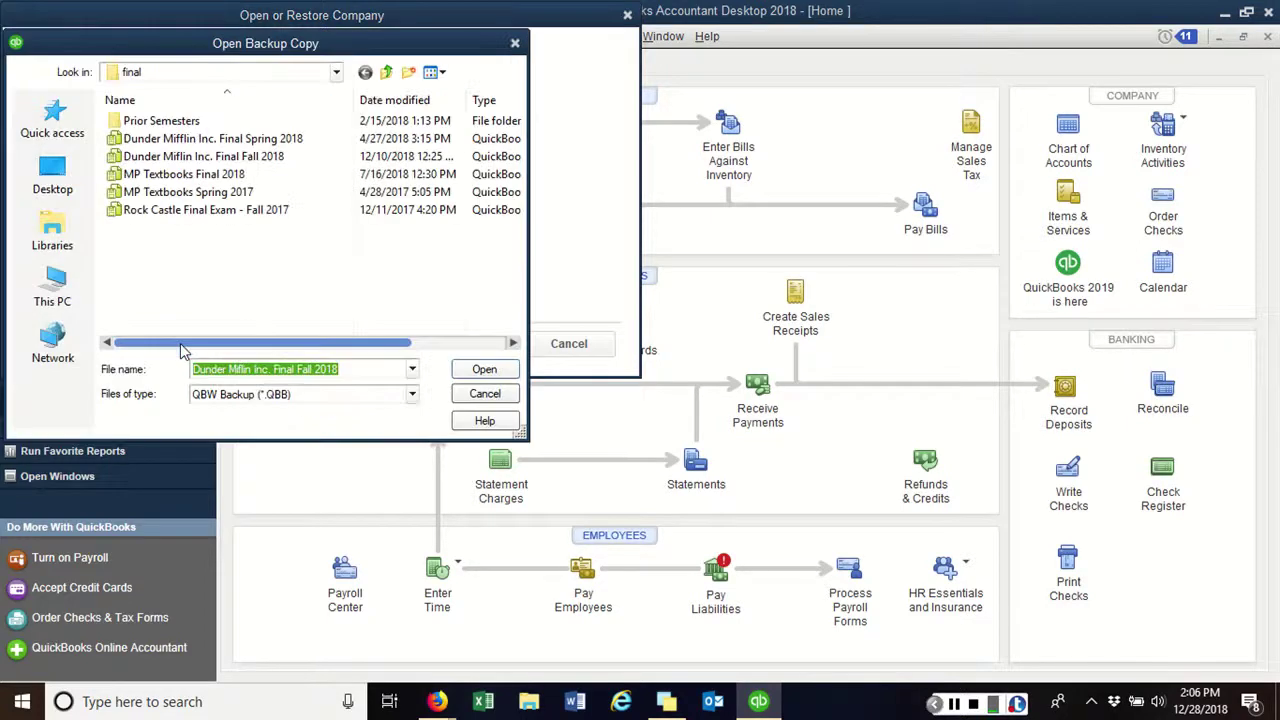
# - Open the LarryStart backup from Initial Company Backup Files inside the QB 5th Instructor Recources folder
pyautogui.press('BackSpace')
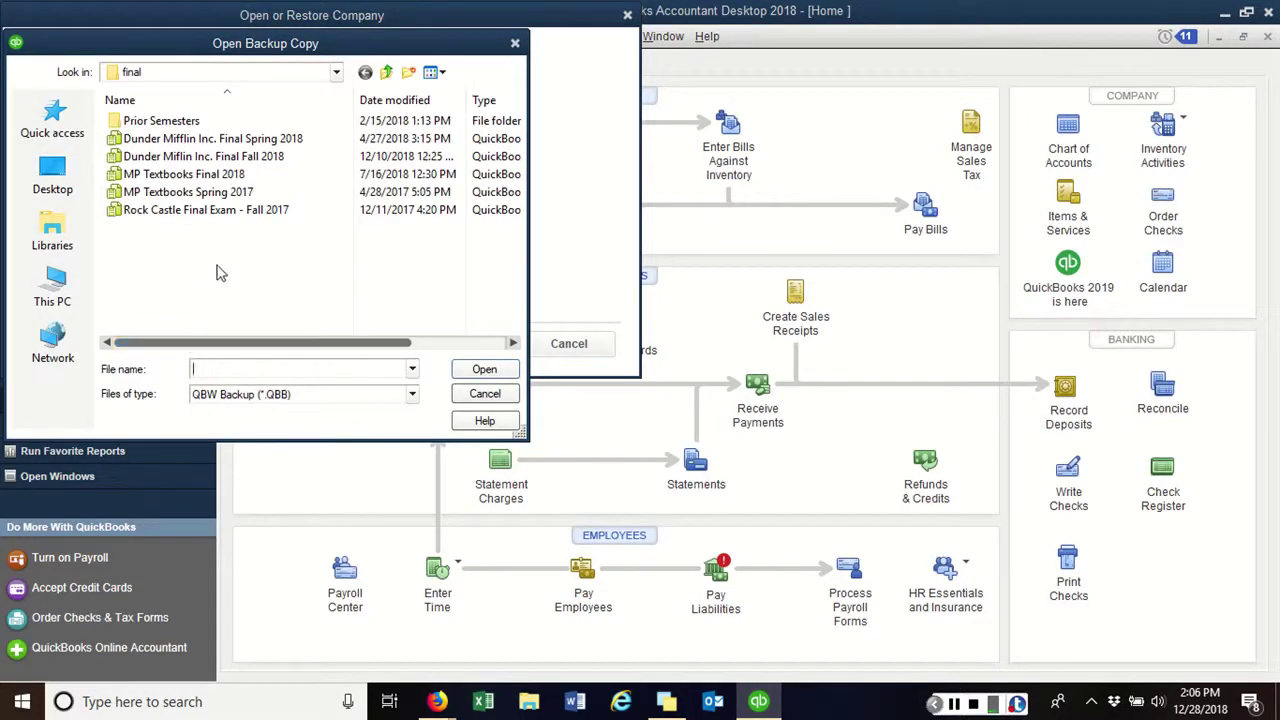
pyautogui.click(390, 72)
pyautogui.click(390, 72)
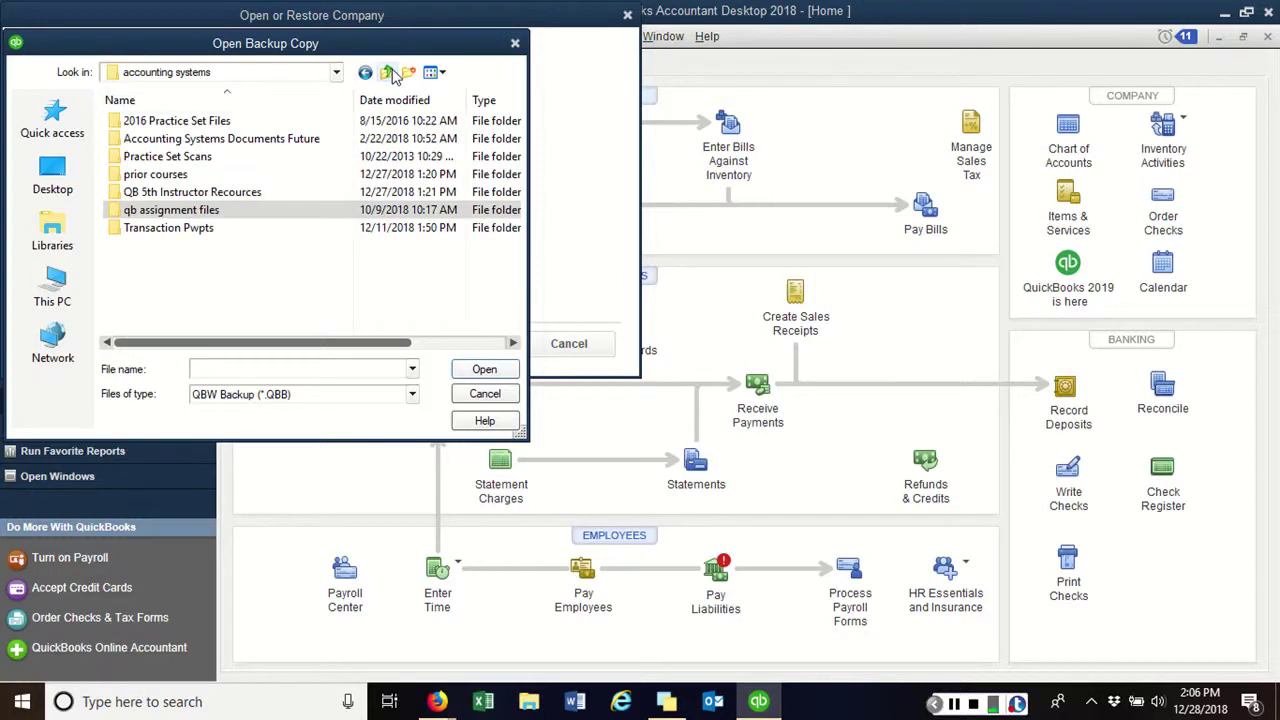
pyautogui.doubleClick(215, 192)
pyautogui.doubleClick(185, 122)
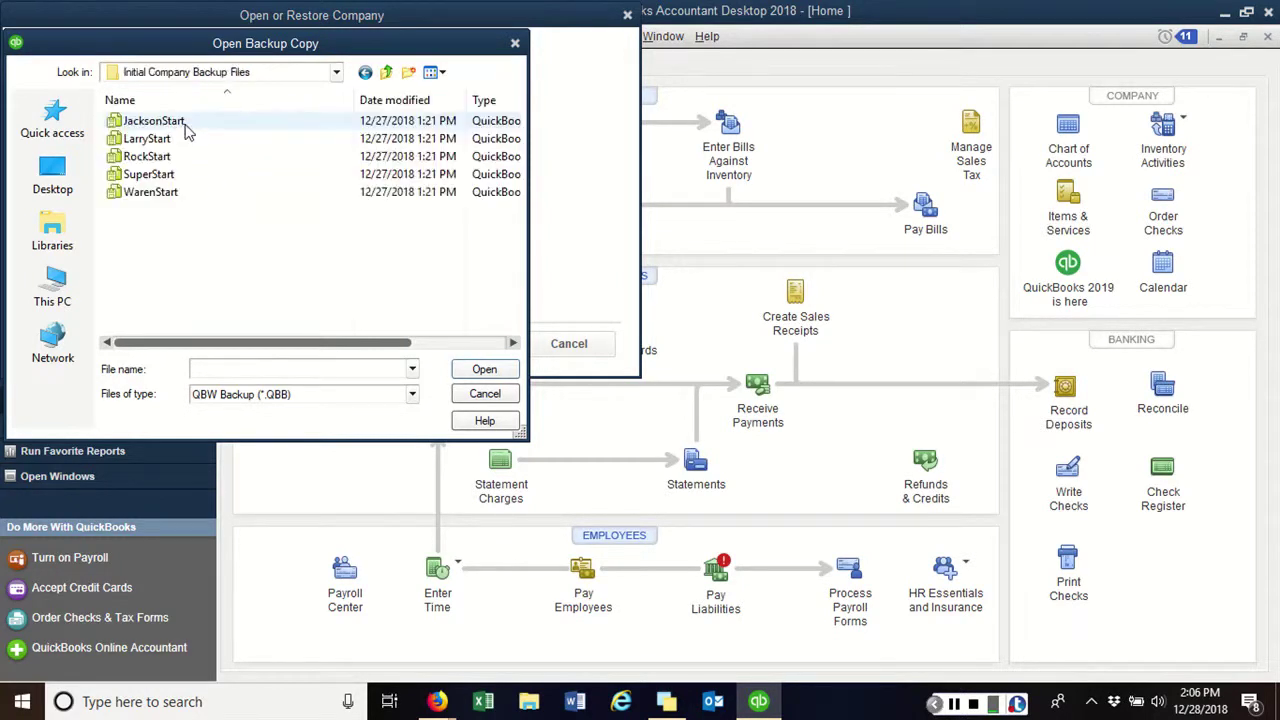
pyautogui.click(165, 143)
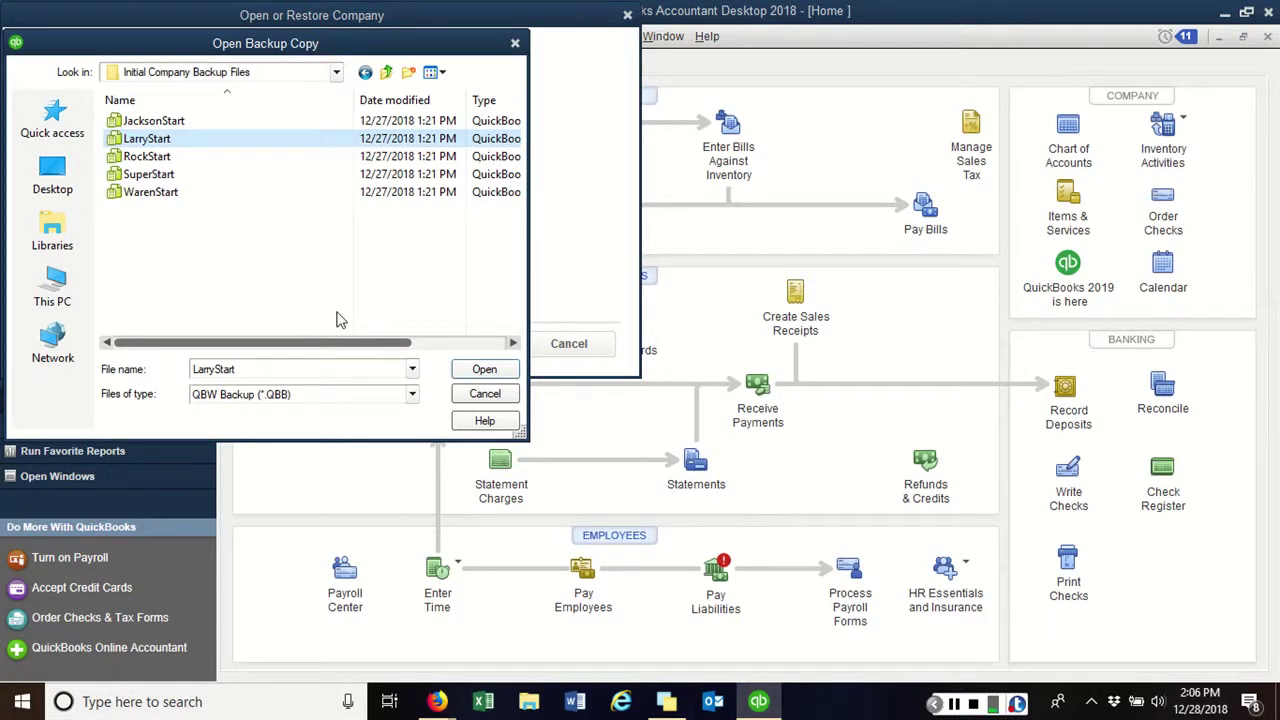
pyautogui.click(484, 369)
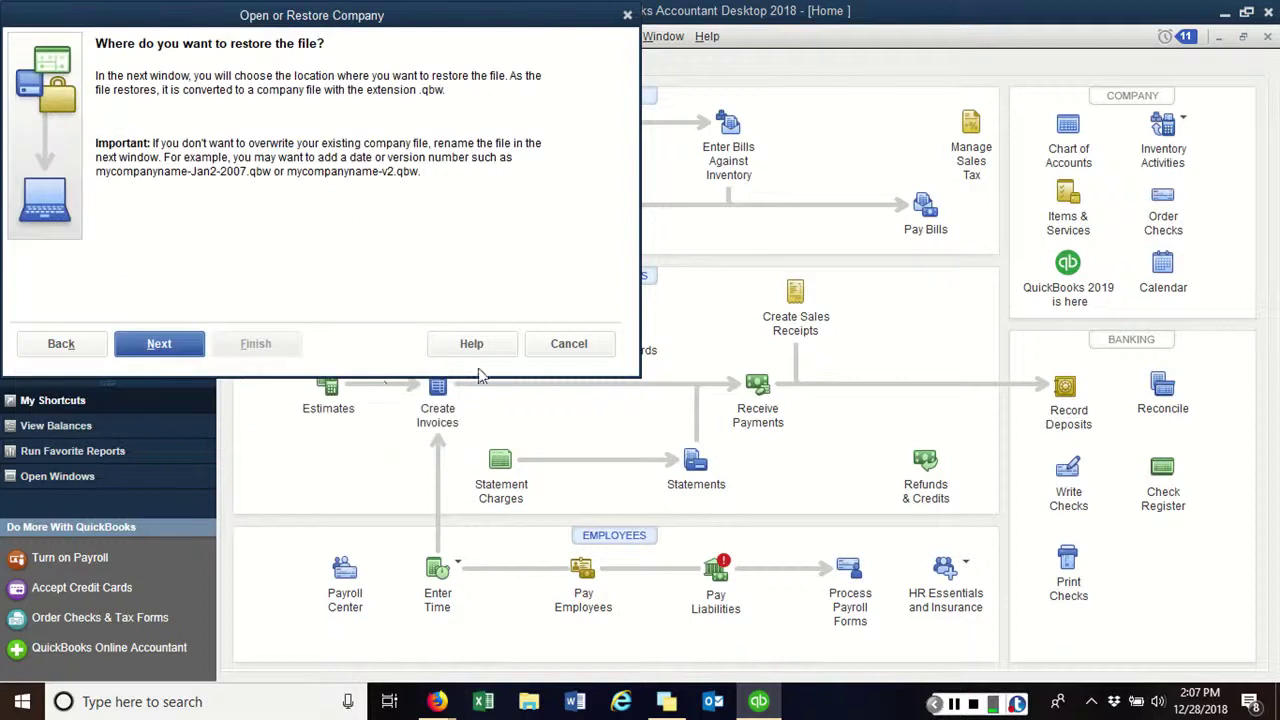
# - Restore the file into QuickBooks 2018 as Larry's Landscaping, a hyphen and the student's full name, and maximize the Home window
pyautogui.click(180, 350)
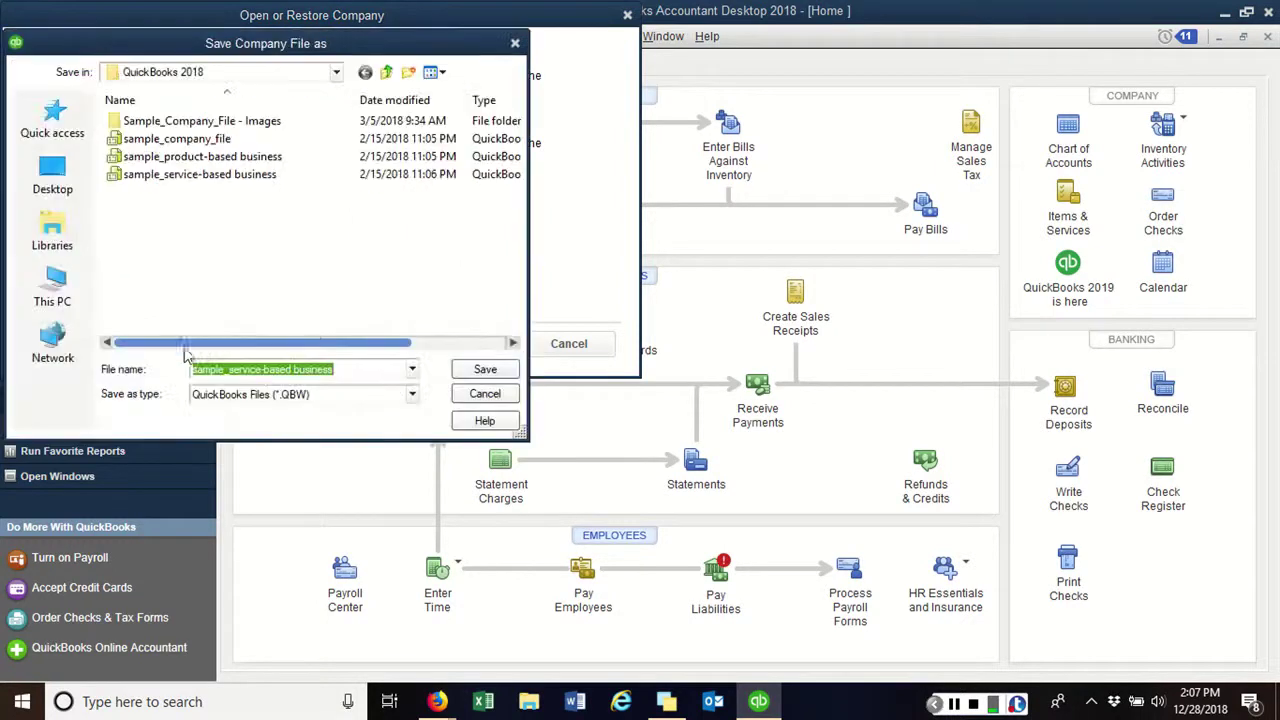
pyautogui.write('Larry')
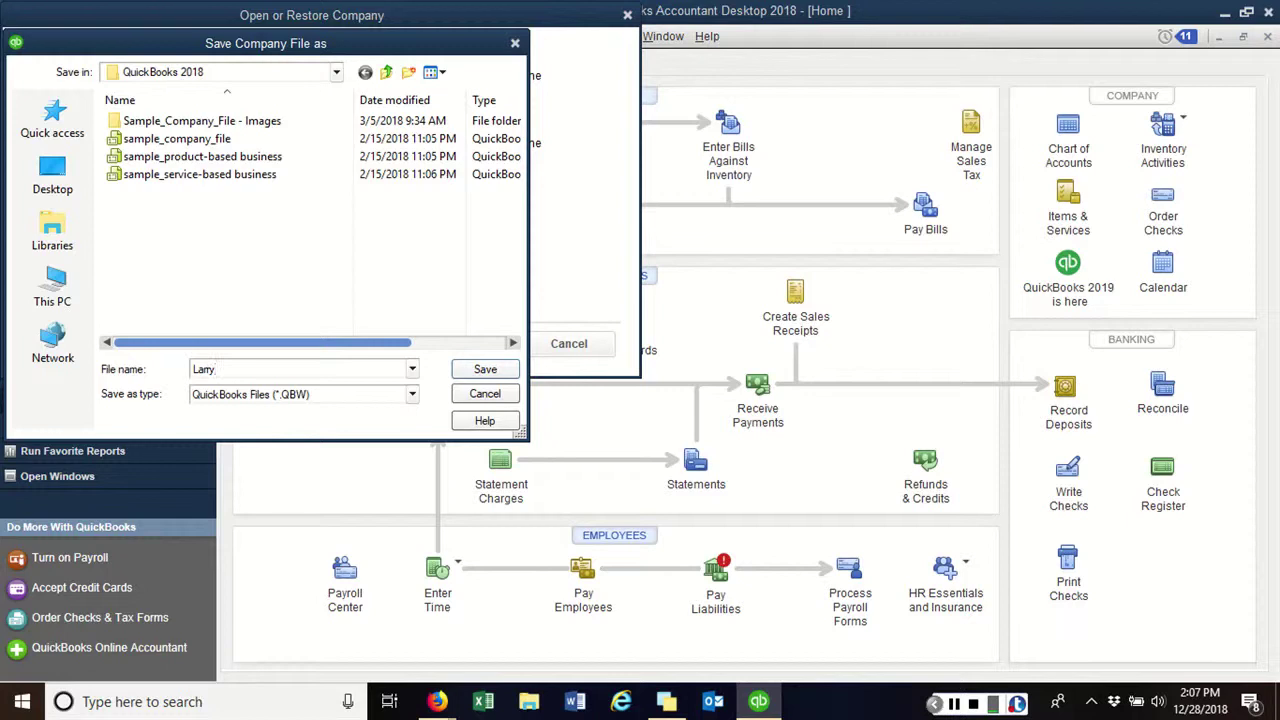
pyautogui.write("'s Landscaping - DustinOlson")
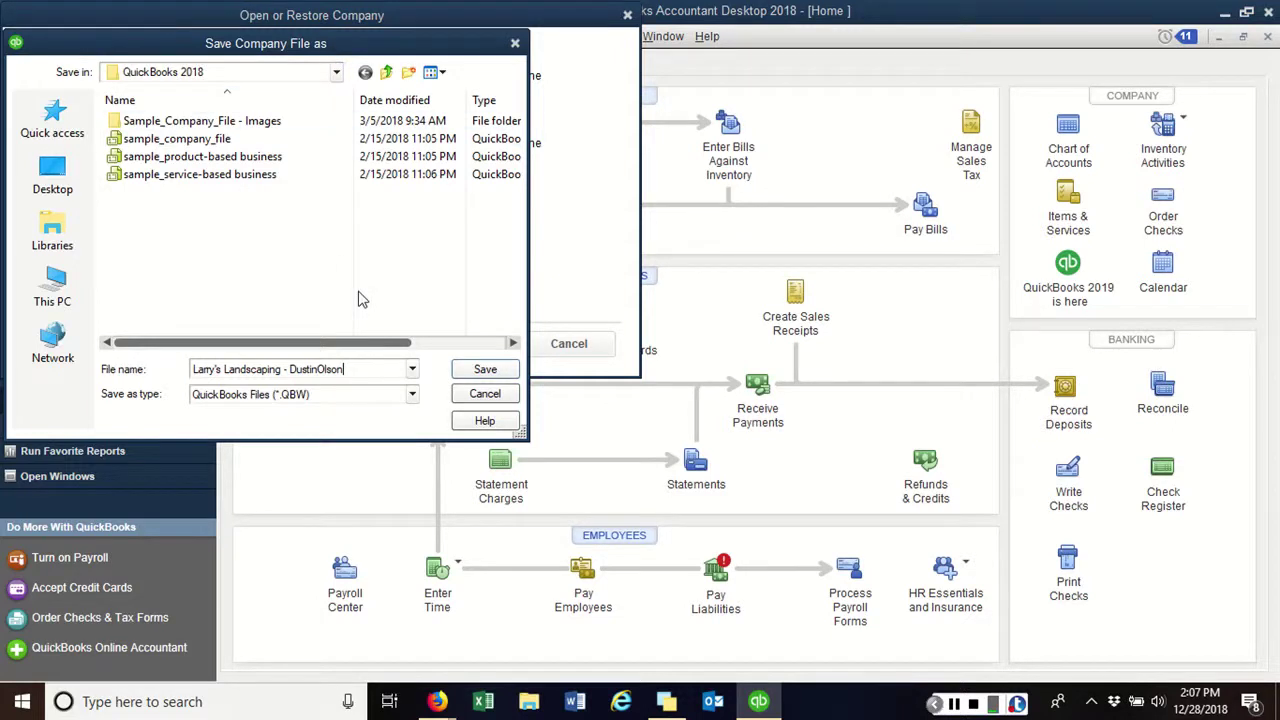
pyautogui.click(490, 375)
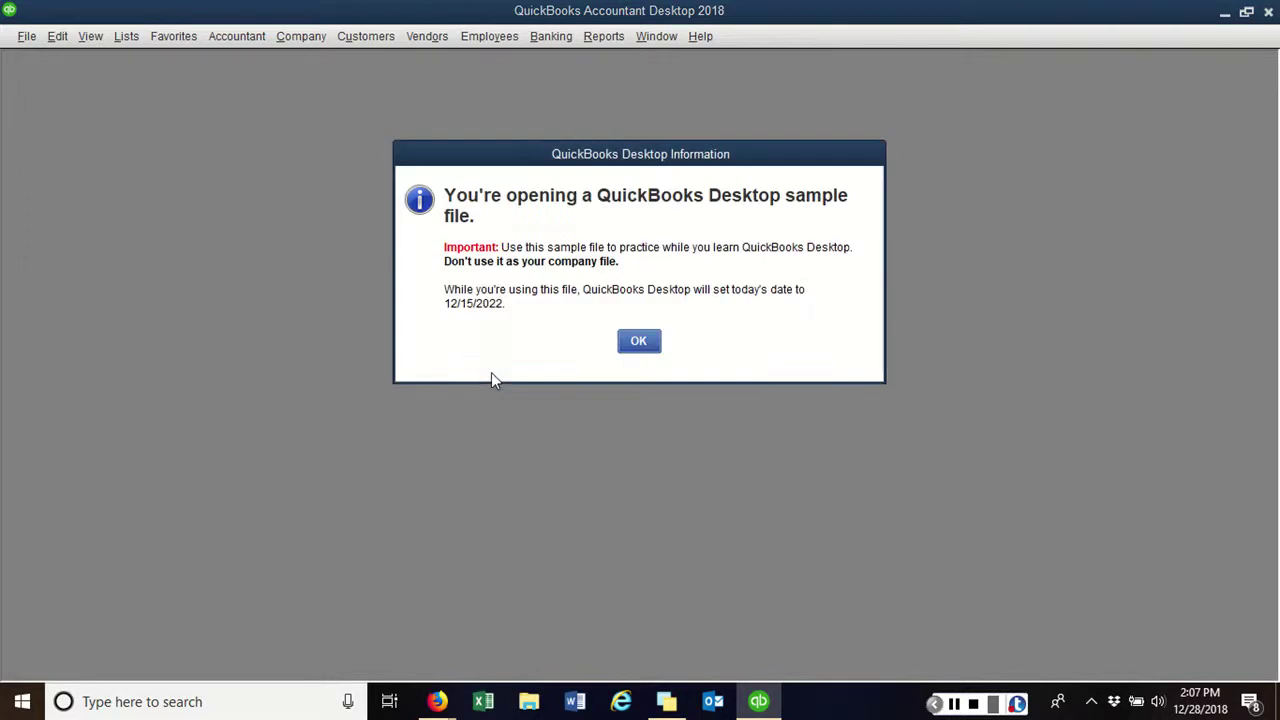
pyautogui.click(630, 342)
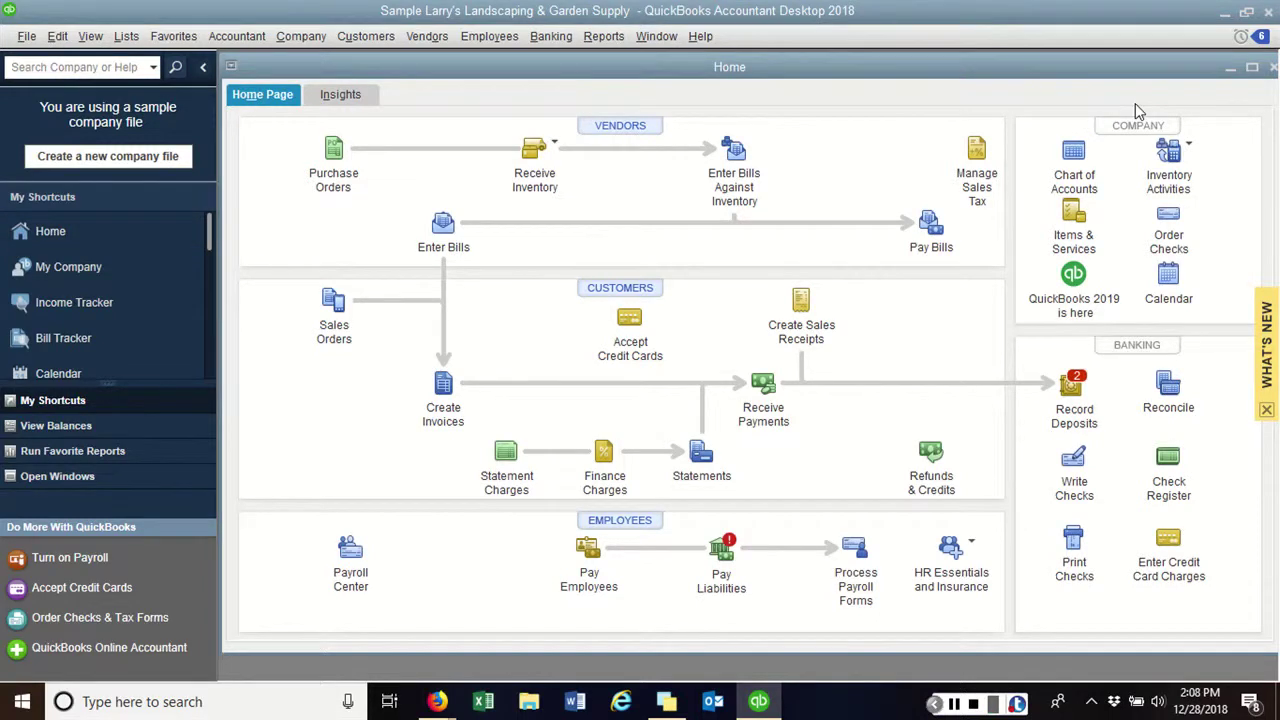
pyautogui.click(1252, 68)
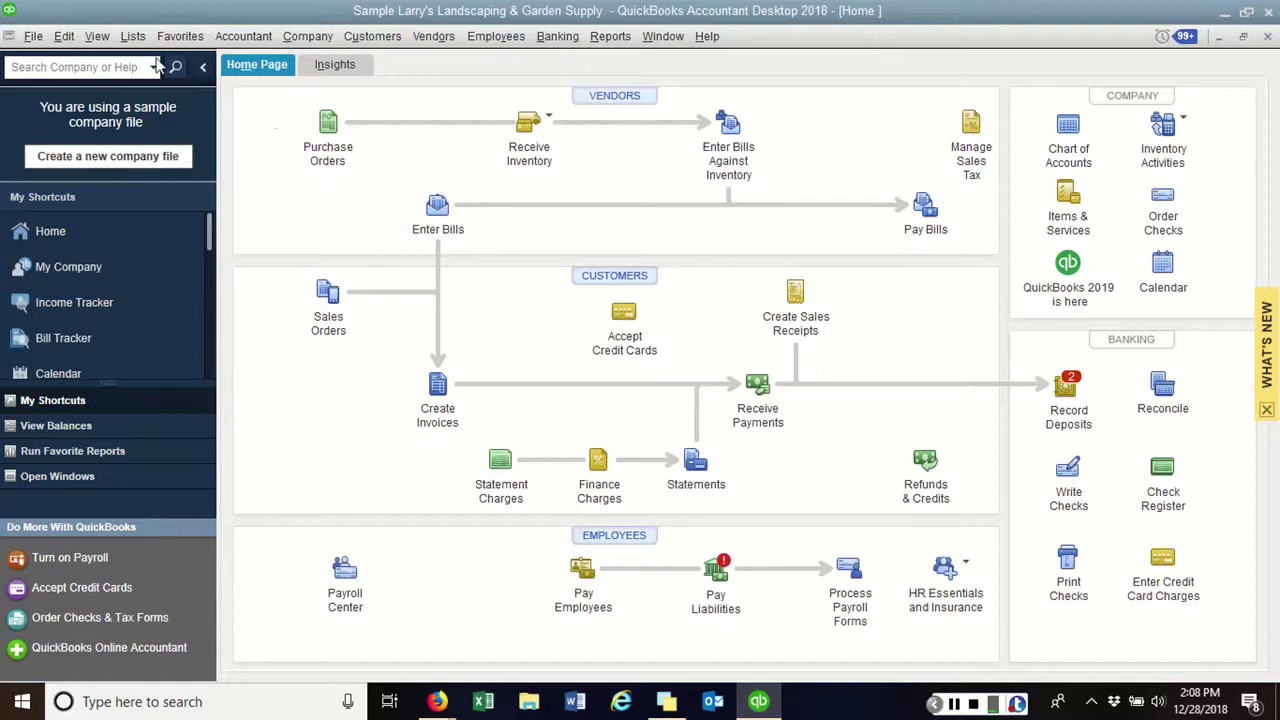
# - Look over the list of previously opened company files without switching to another company
pyautogui.click(33, 37)
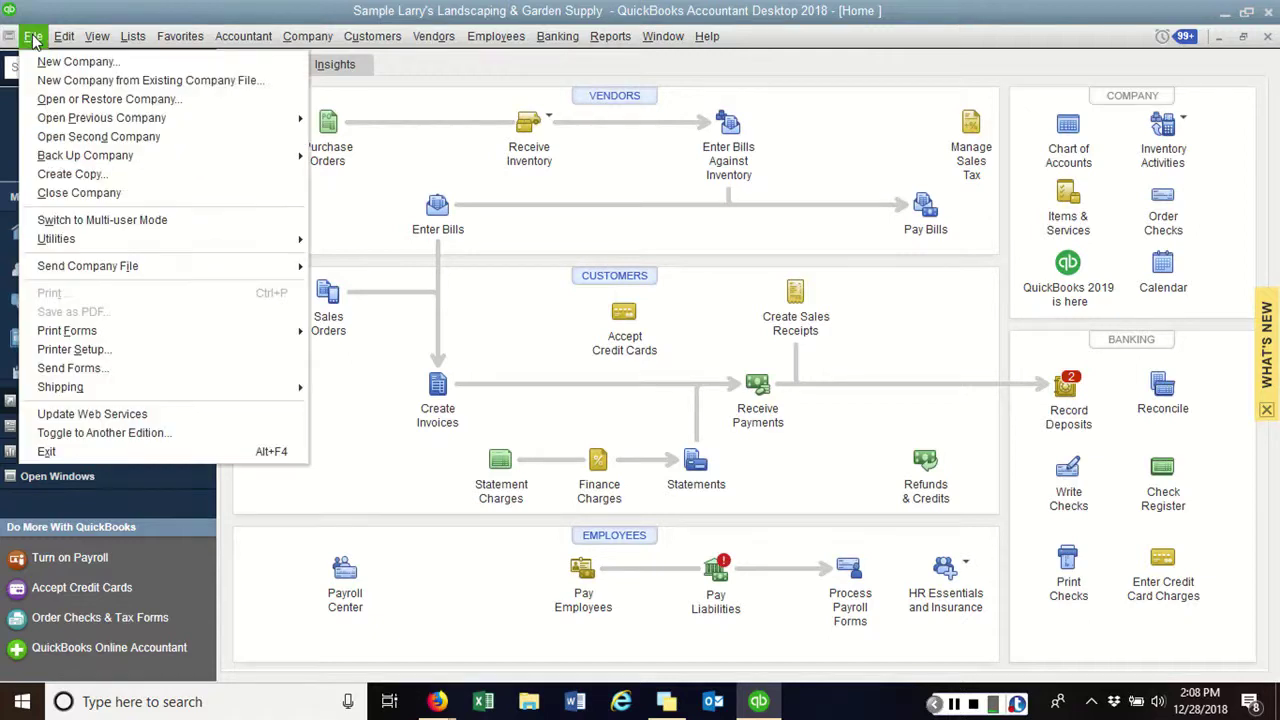
pyautogui.moveTo(50, 120)
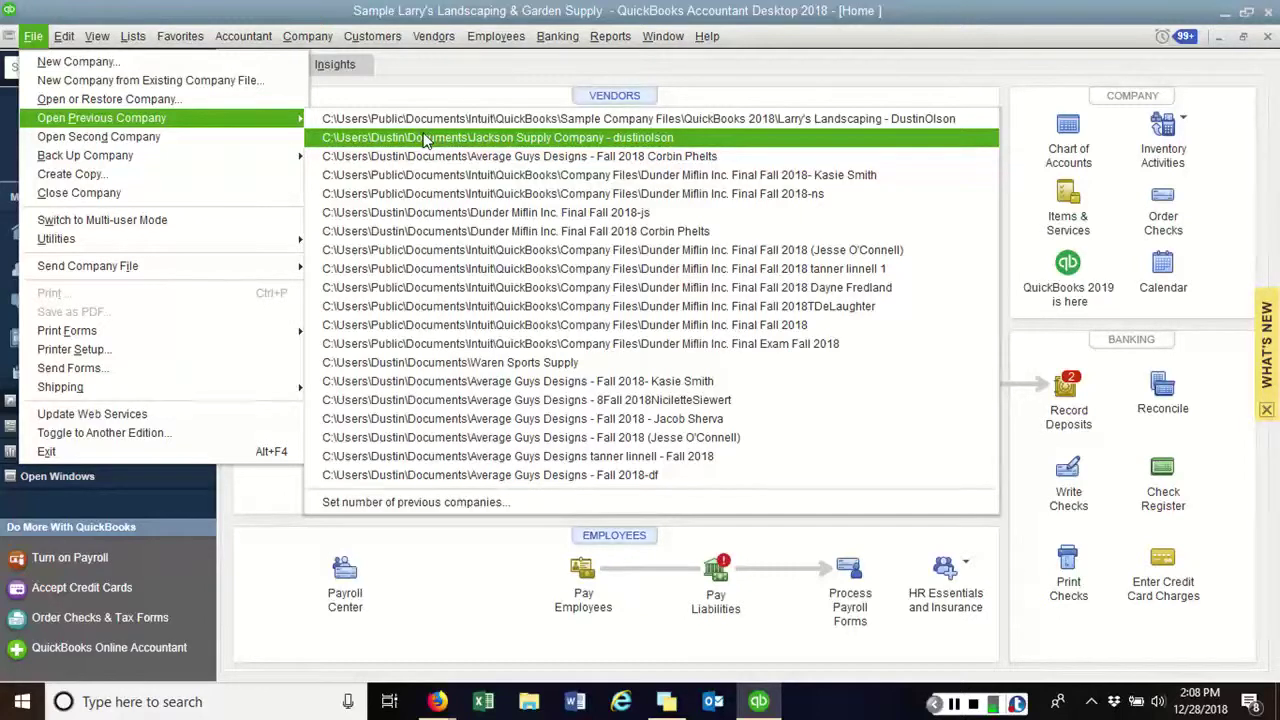
pyautogui.click(773, 70)
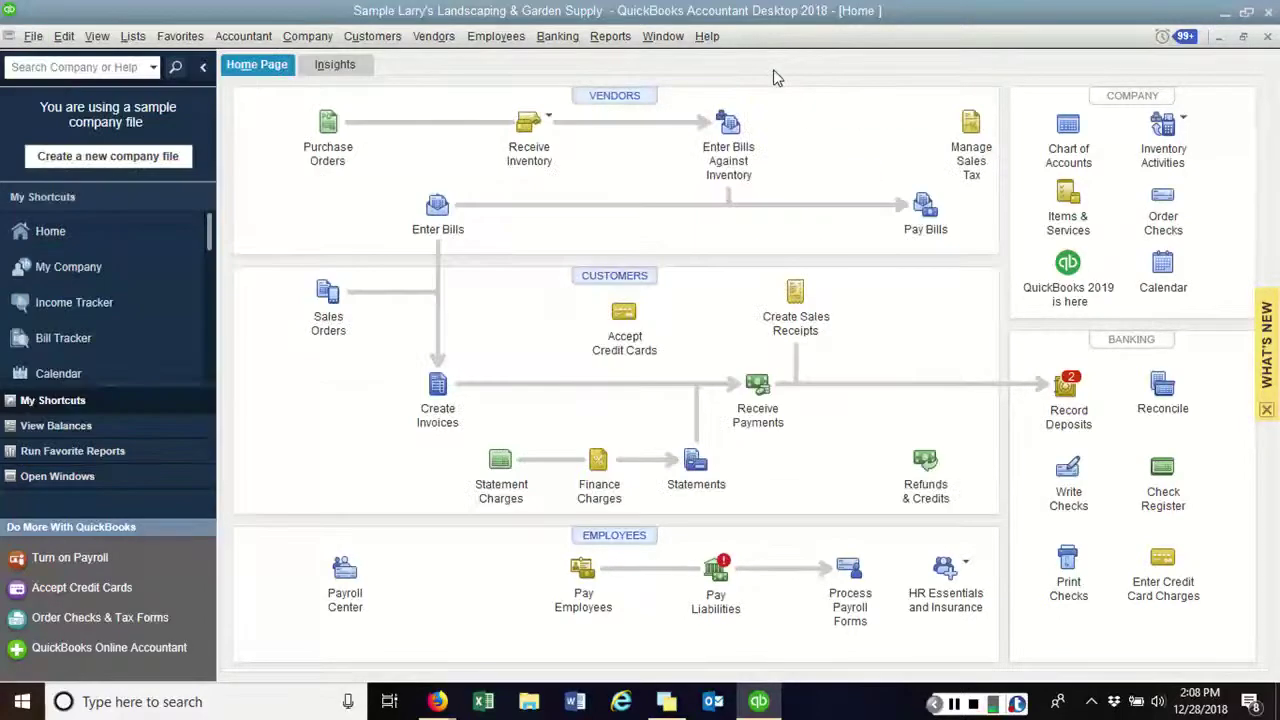
# - Start a further company restore from a backup copy stored locally
pyautogui.click(38, 37)
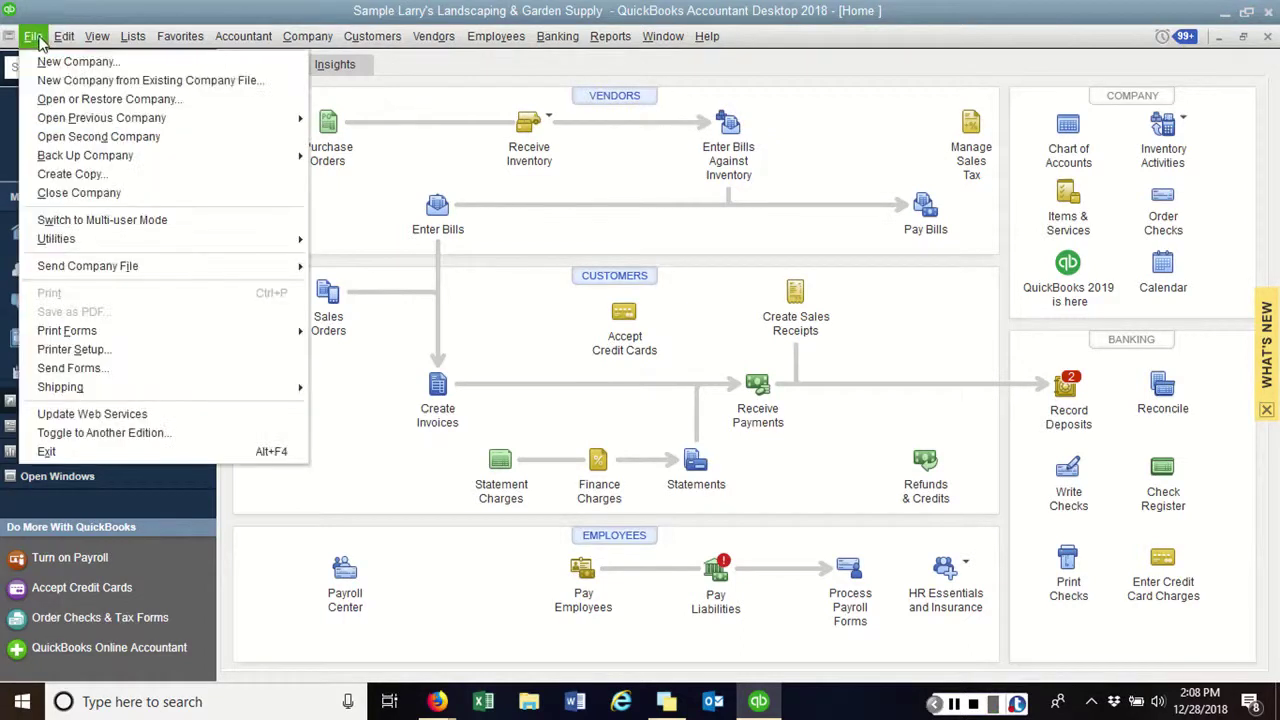
pyautogui.click(60, 100)
pyautogui.click(514, 322)
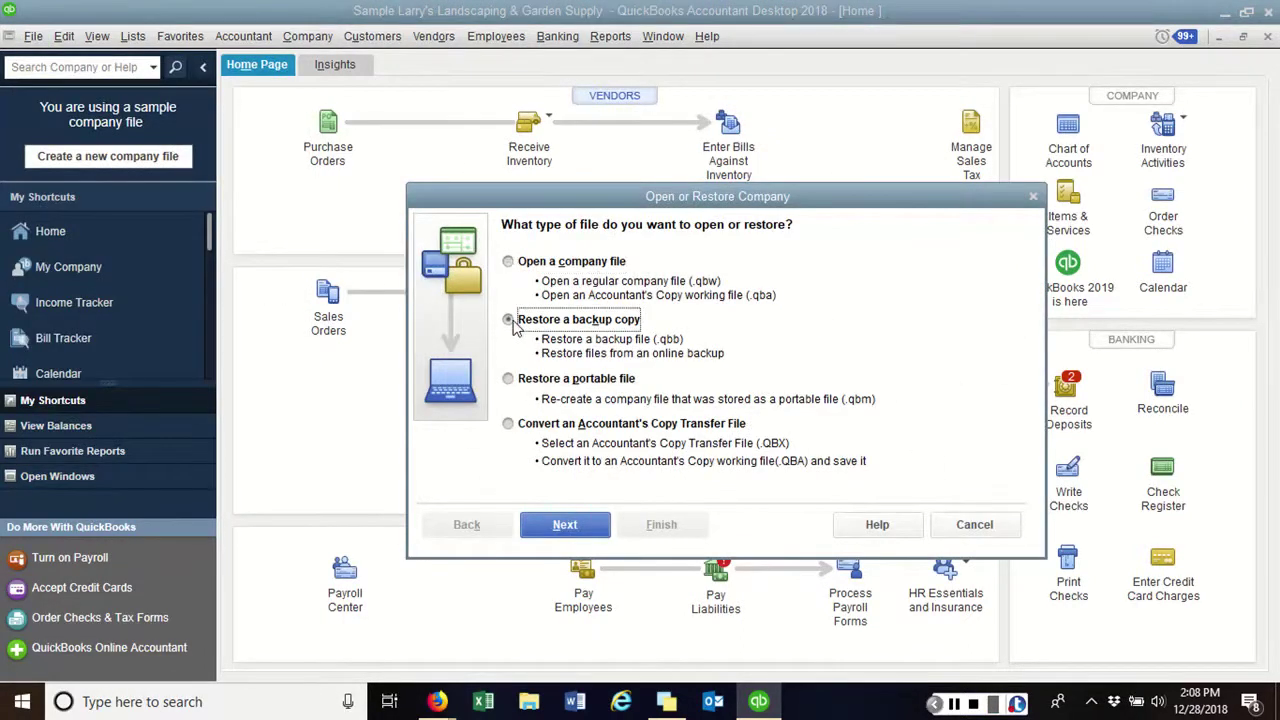
pyautogui.click(580, 528)
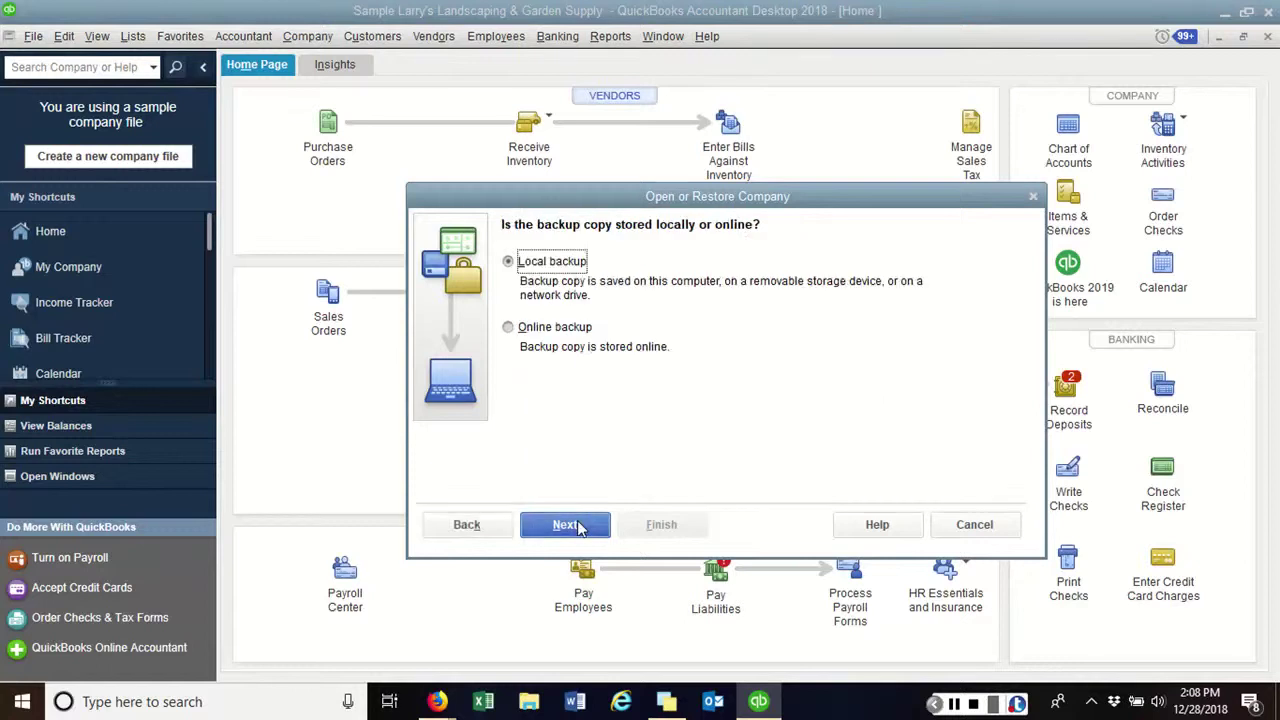
pyautogui.click(580, 528)
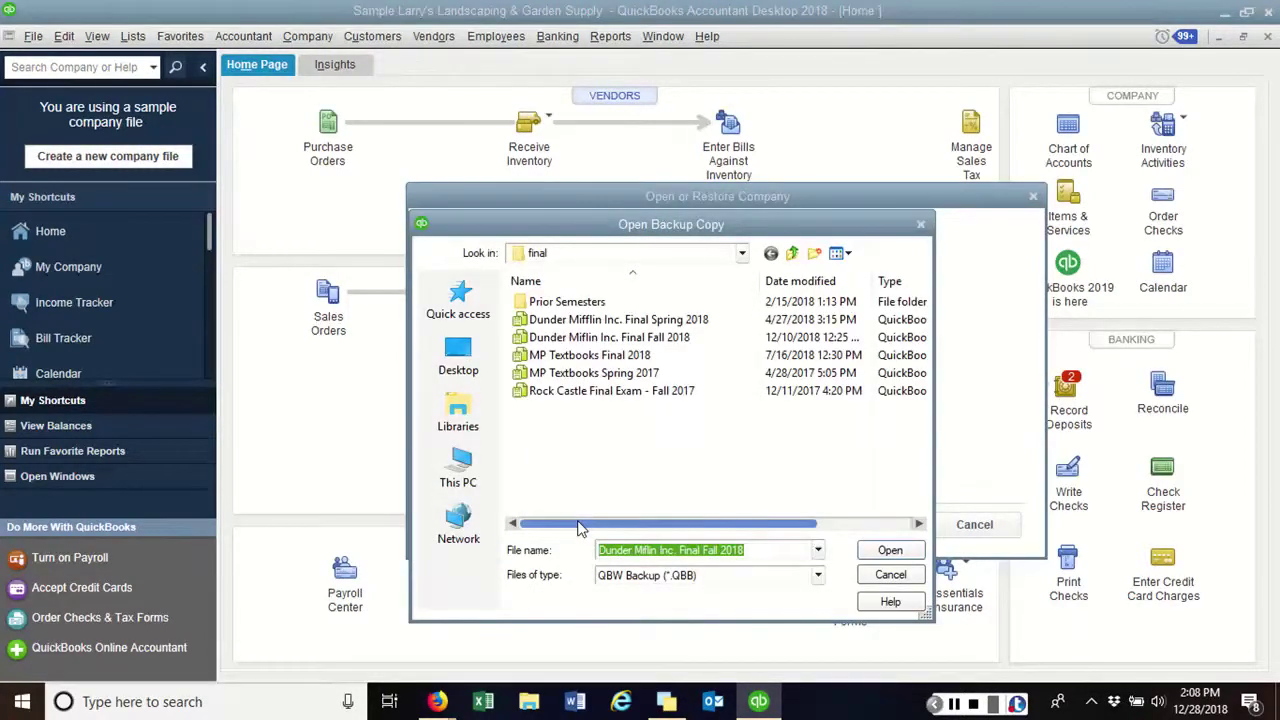
# - Open the RockStart backup from Initial Company Backup Files inside the QB 5th Instructor Recources folder
pyautogui.press('BackSpace')
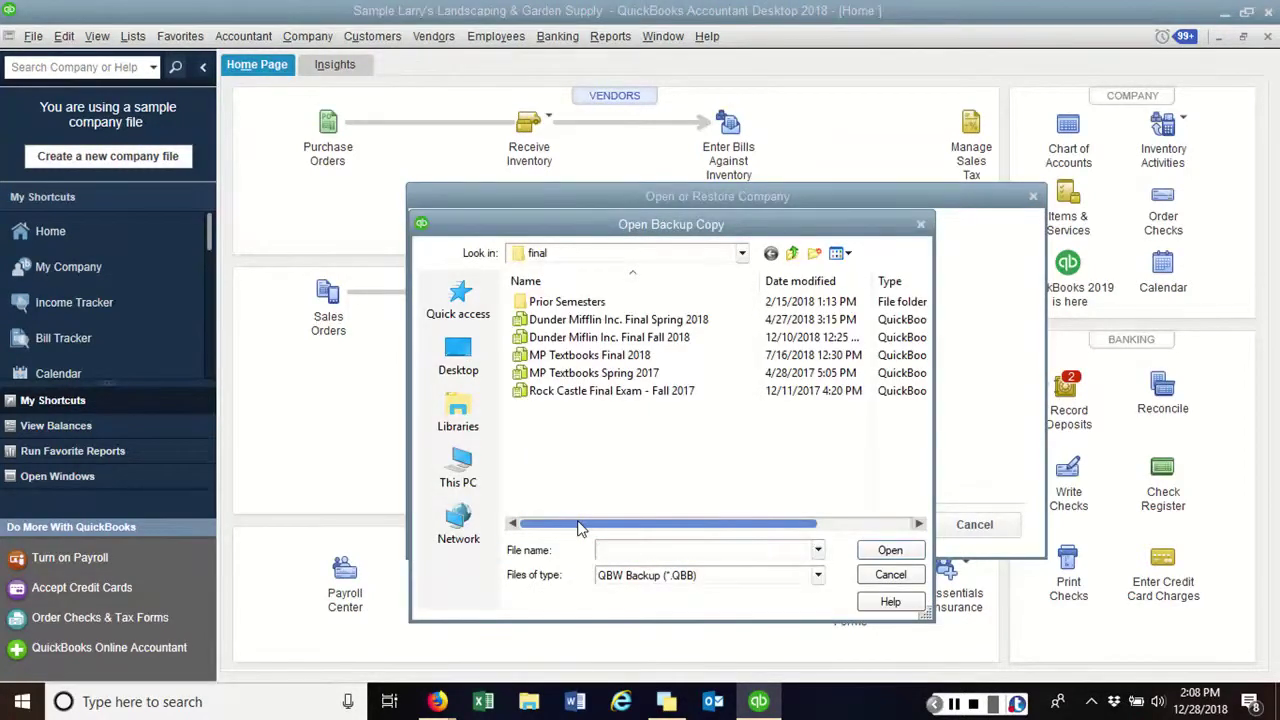
pyautogui.click(792, 254)
pyautogui.click(792, 254)
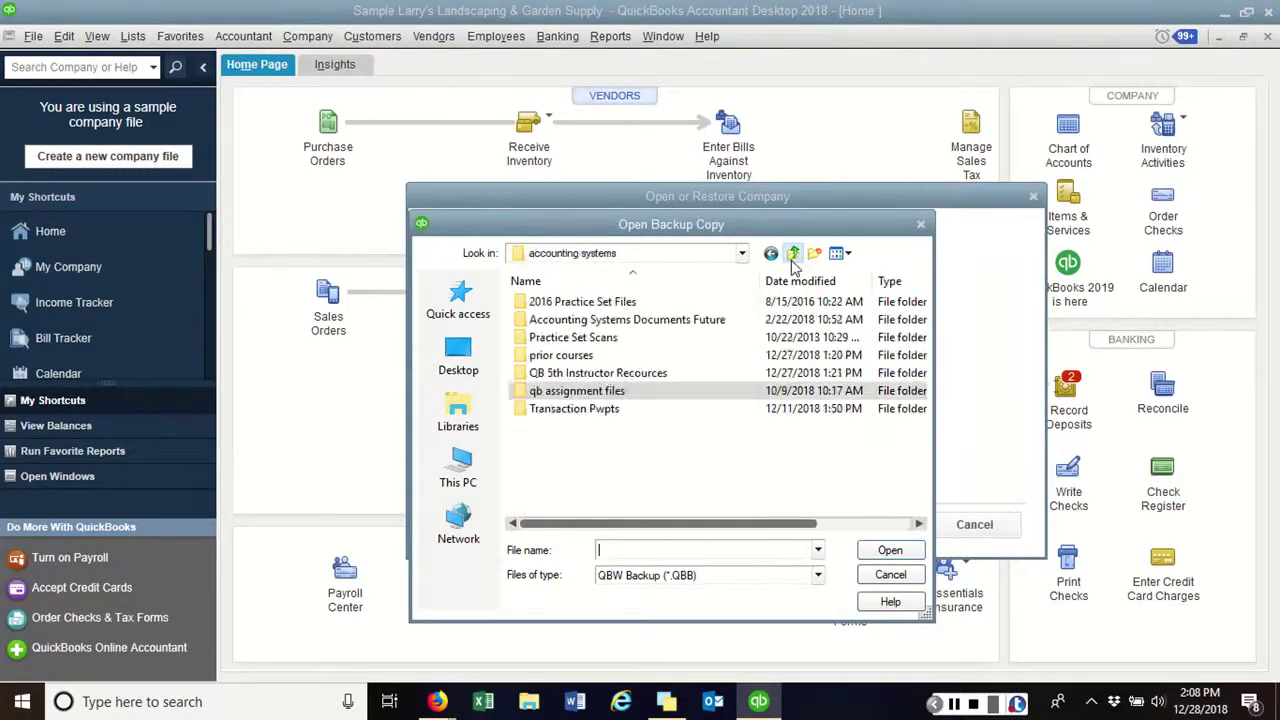
pyautogui.doubleClick(646, 373)
pyautogui.click(600, 302)
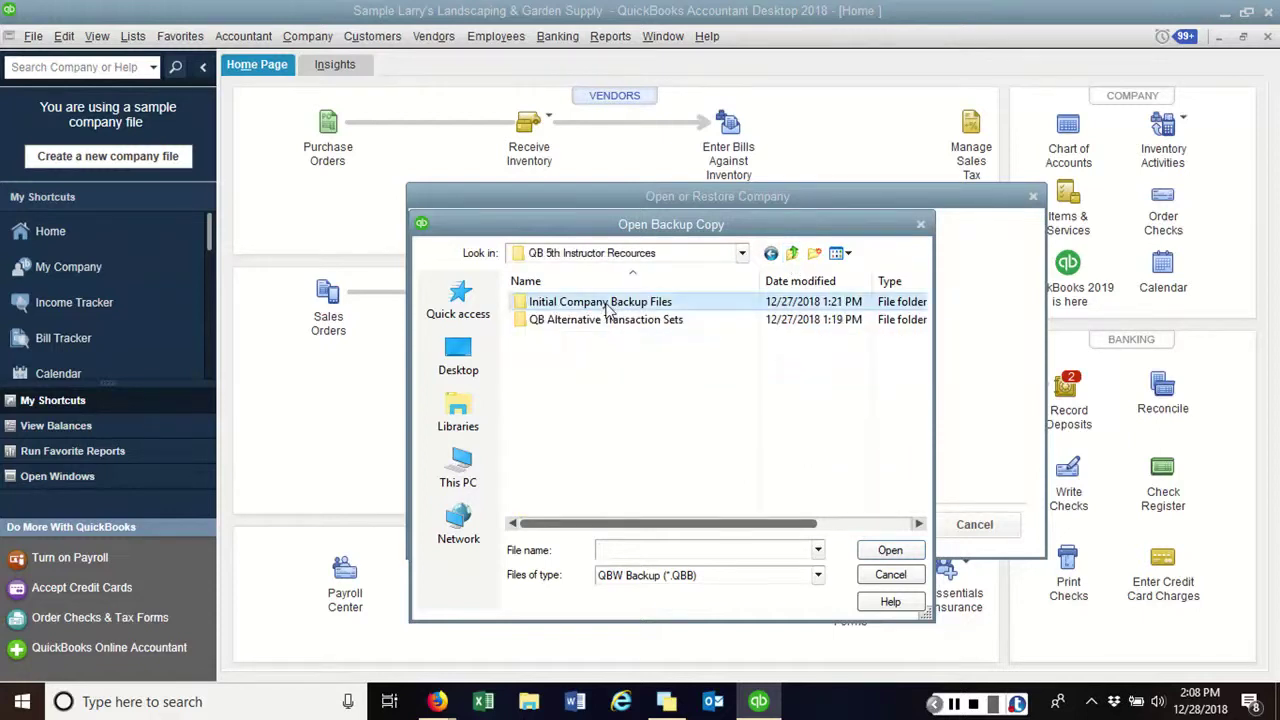
pyautogui.doubleClick(600, 302)
pyautogui.click(562, 341)
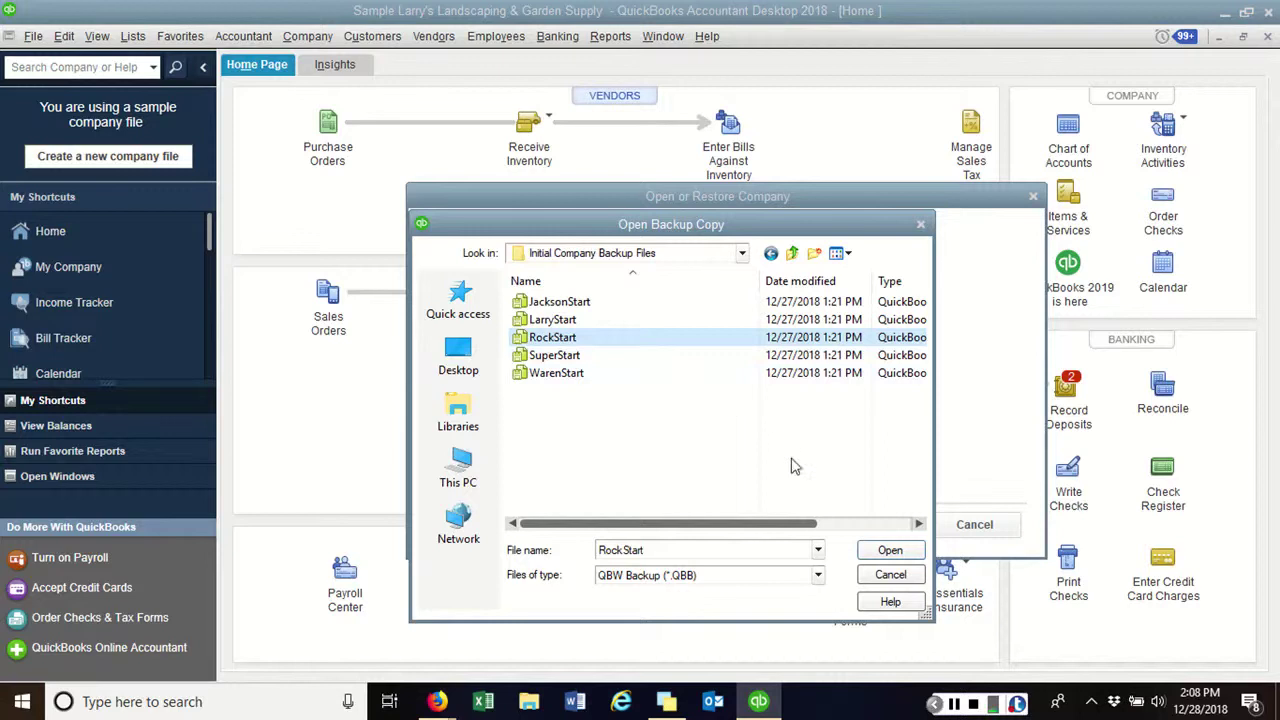
pyautogui.click(889, 550)
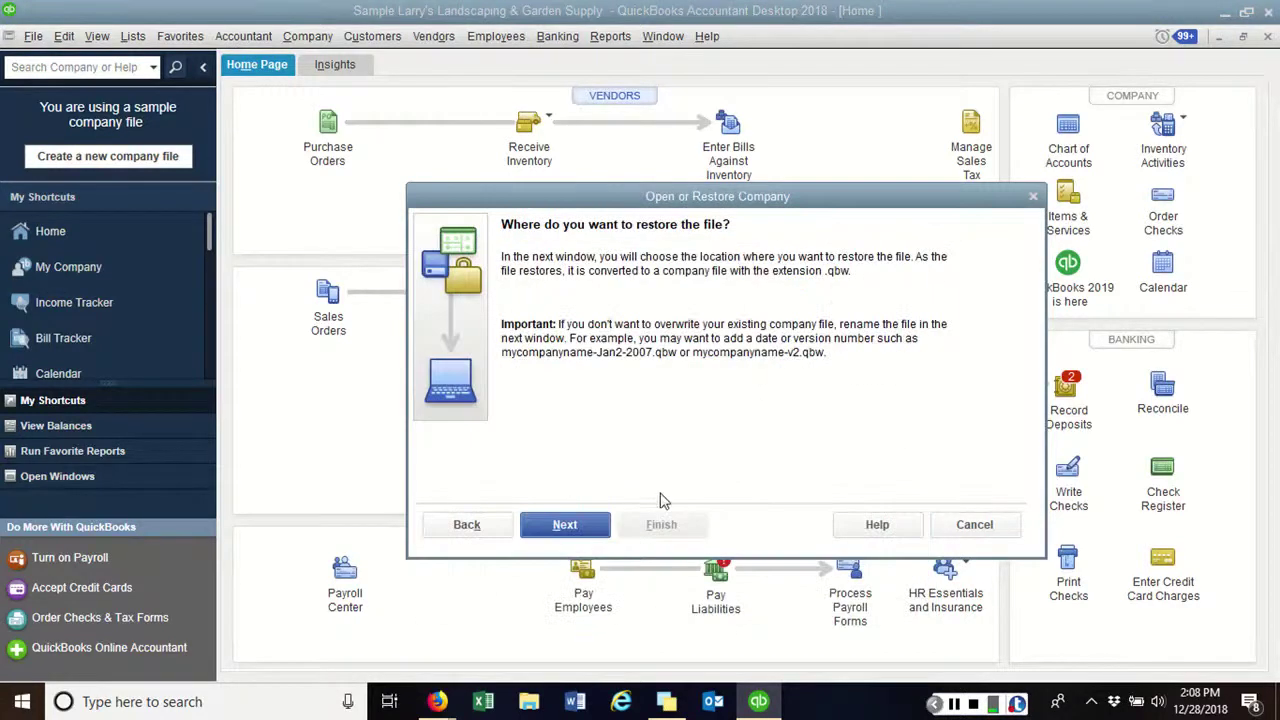
# - Restore the file into QuickBooks 2018 as Rock Castle Construction, a hyphen and the student's full name, and maximize the Home window
pyautogui.click(564, 524)
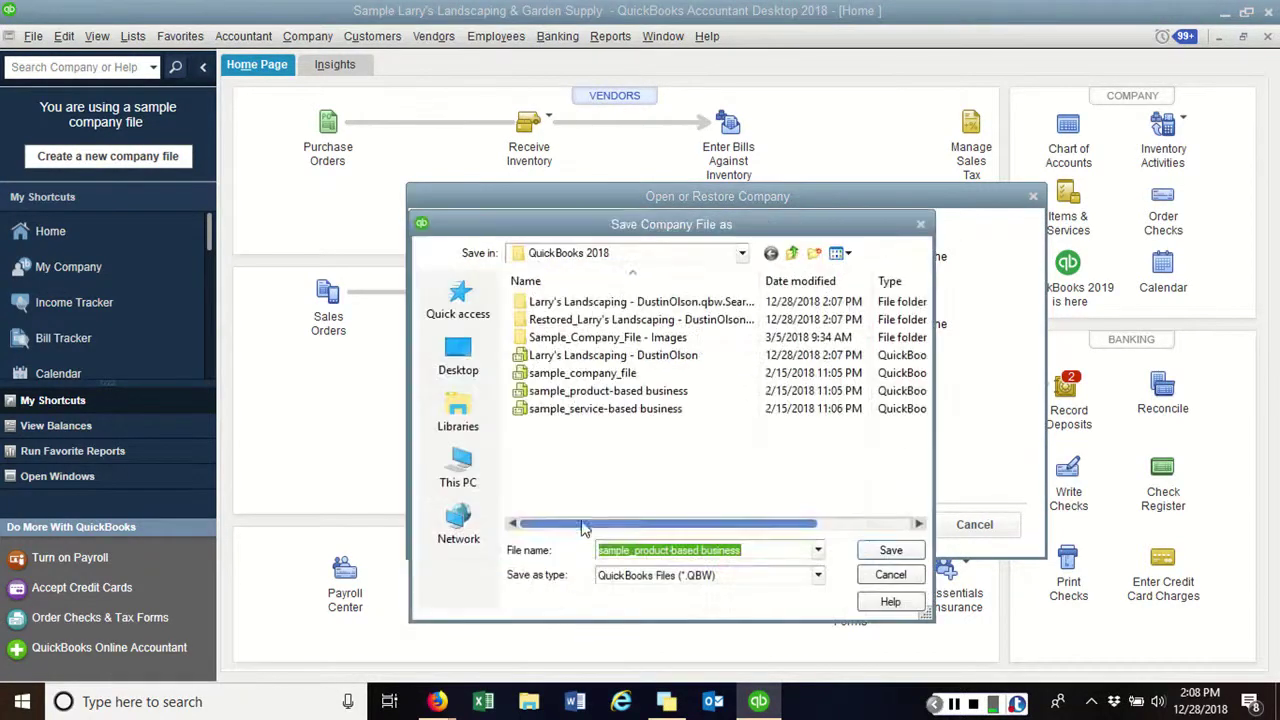
pyautogui.write('Rock ')
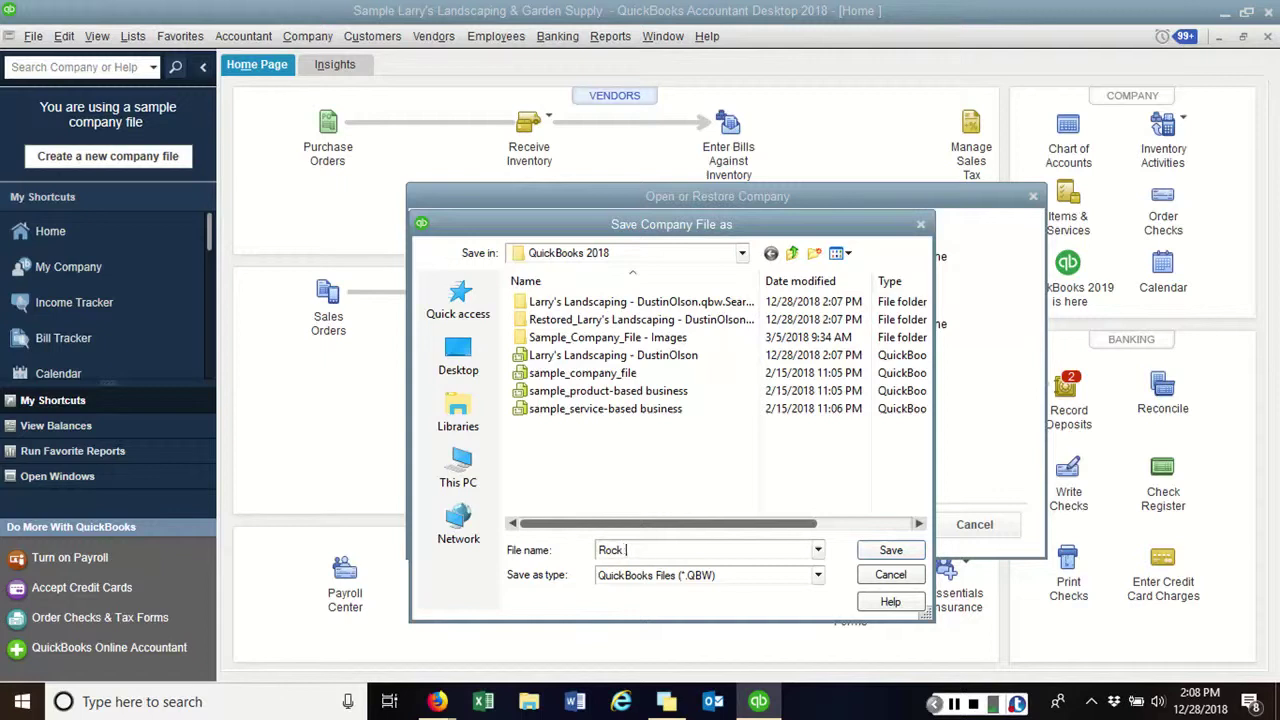
pyautogui.write('Castle Construction - DustinOlson')
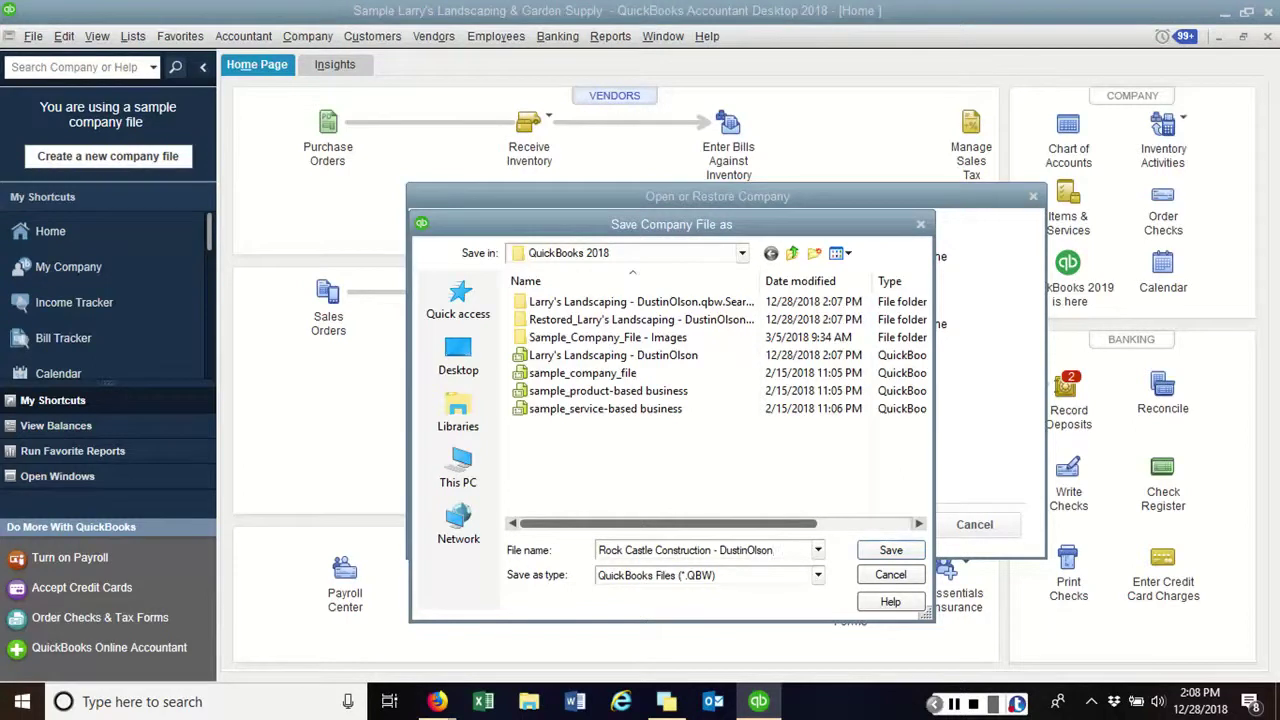
pyautogui.click(885, 552)
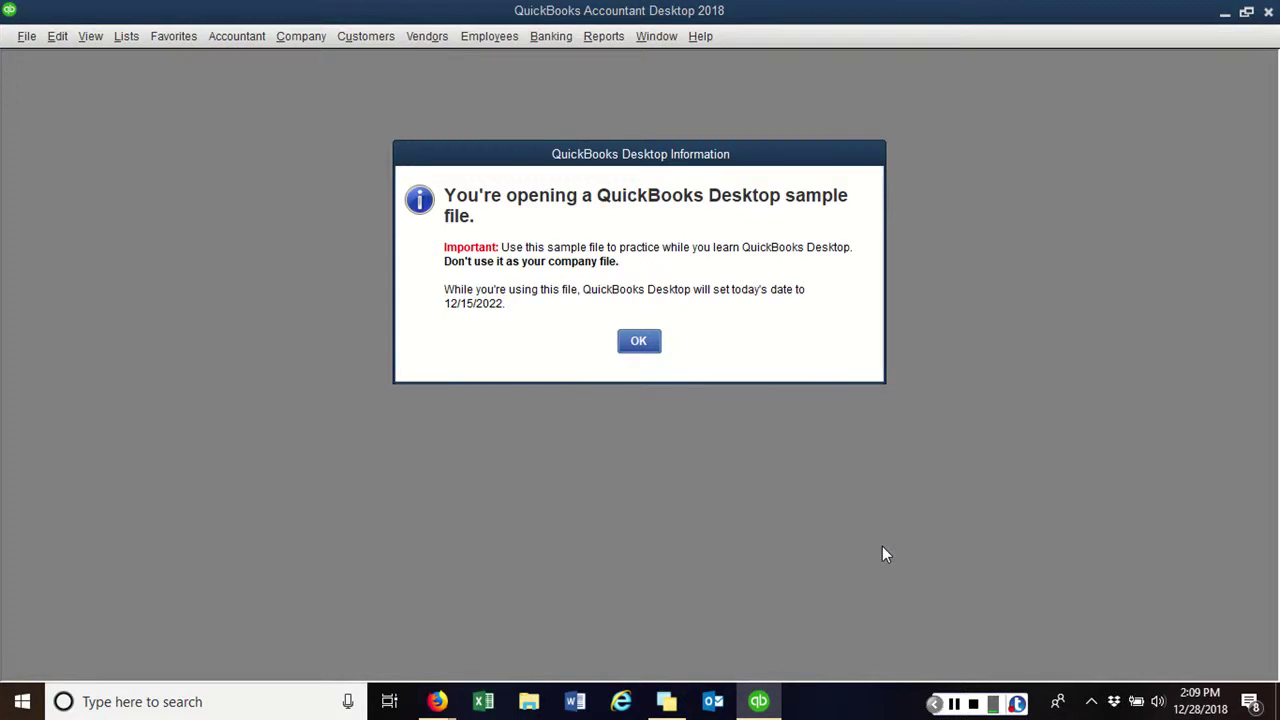
pyautogui.click(645, 344)
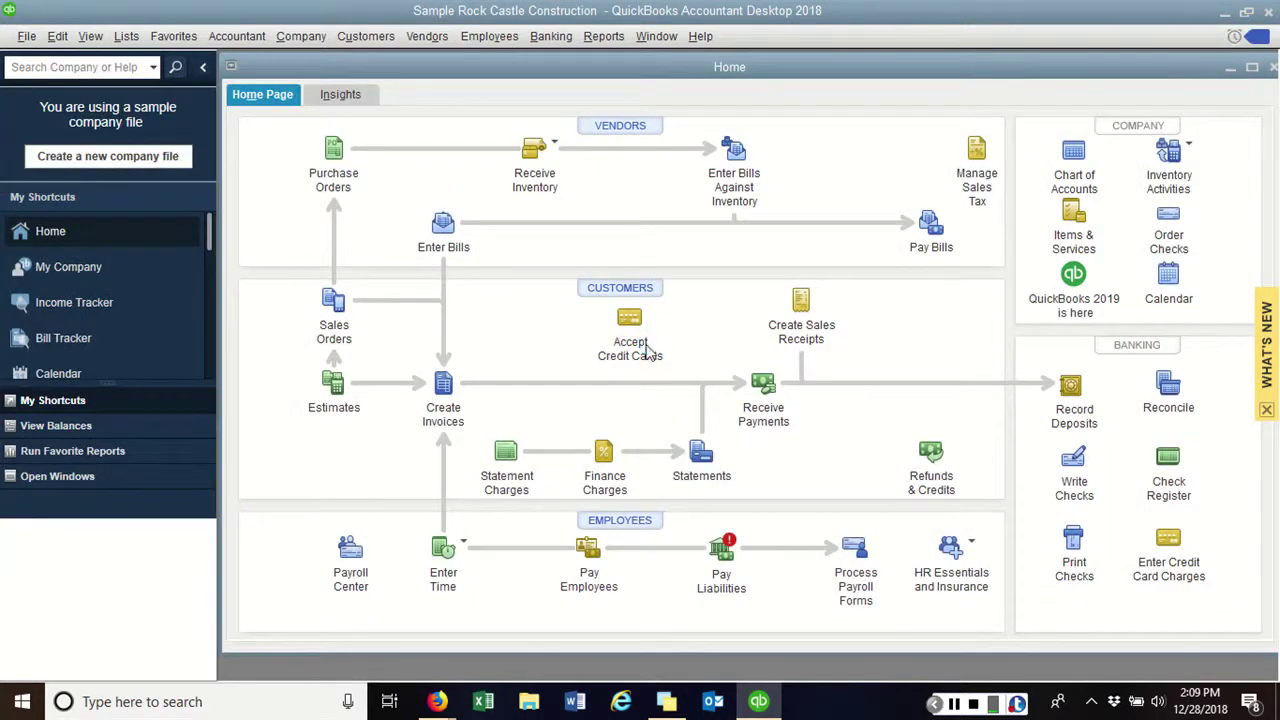
pyautogui.click(1253, 68)
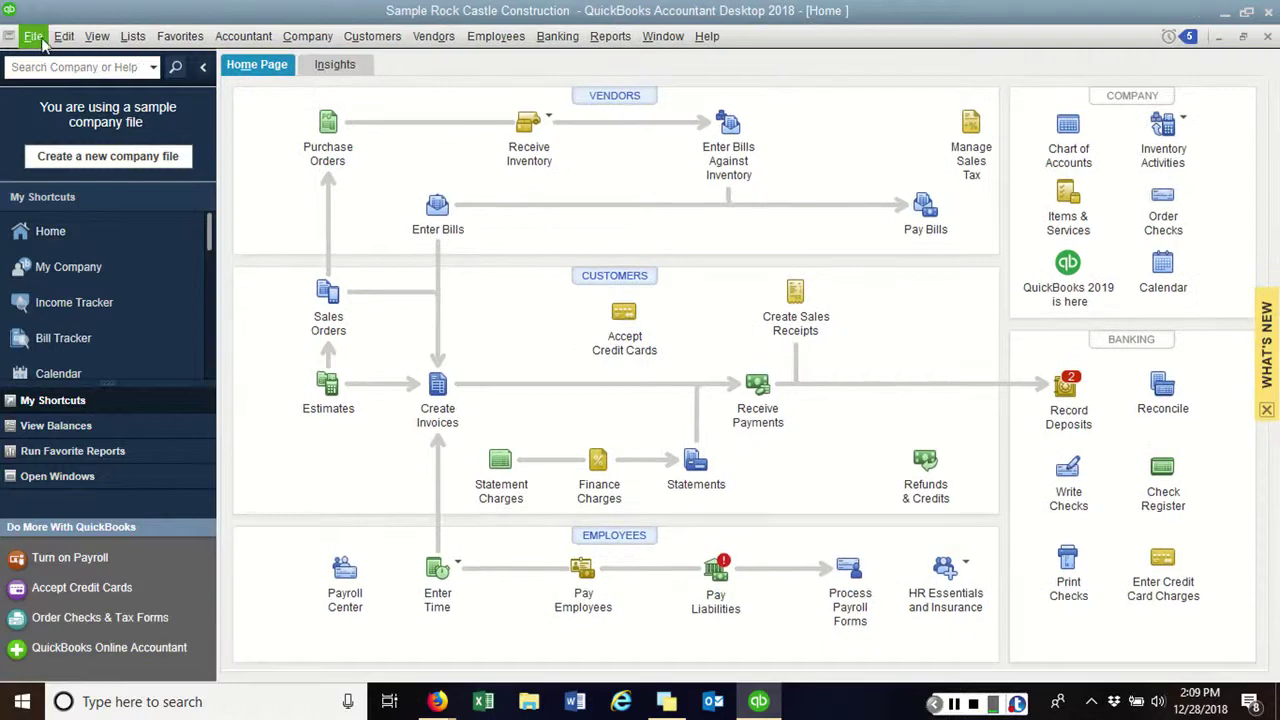
# - Start another company restore from a backup copy stored locally
pyautogui.click(34, 37)
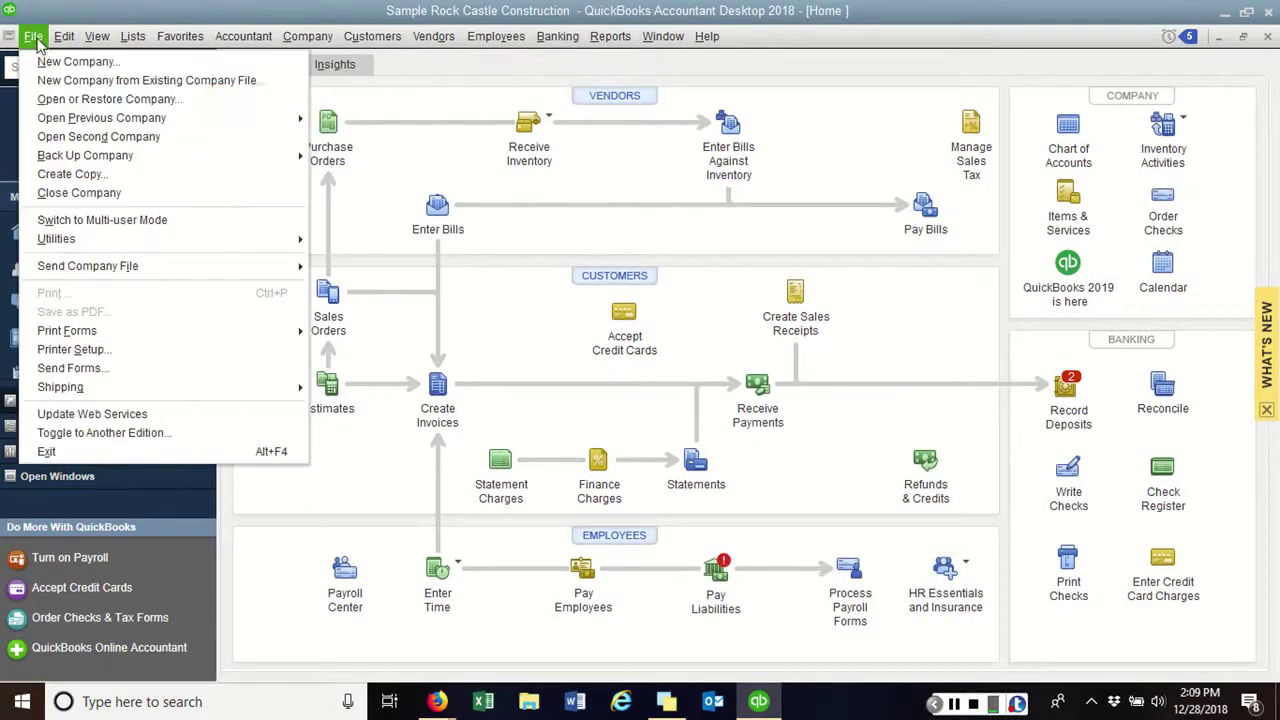
pyautogui.click(48, 104)
pyautogui.click(510, 320)
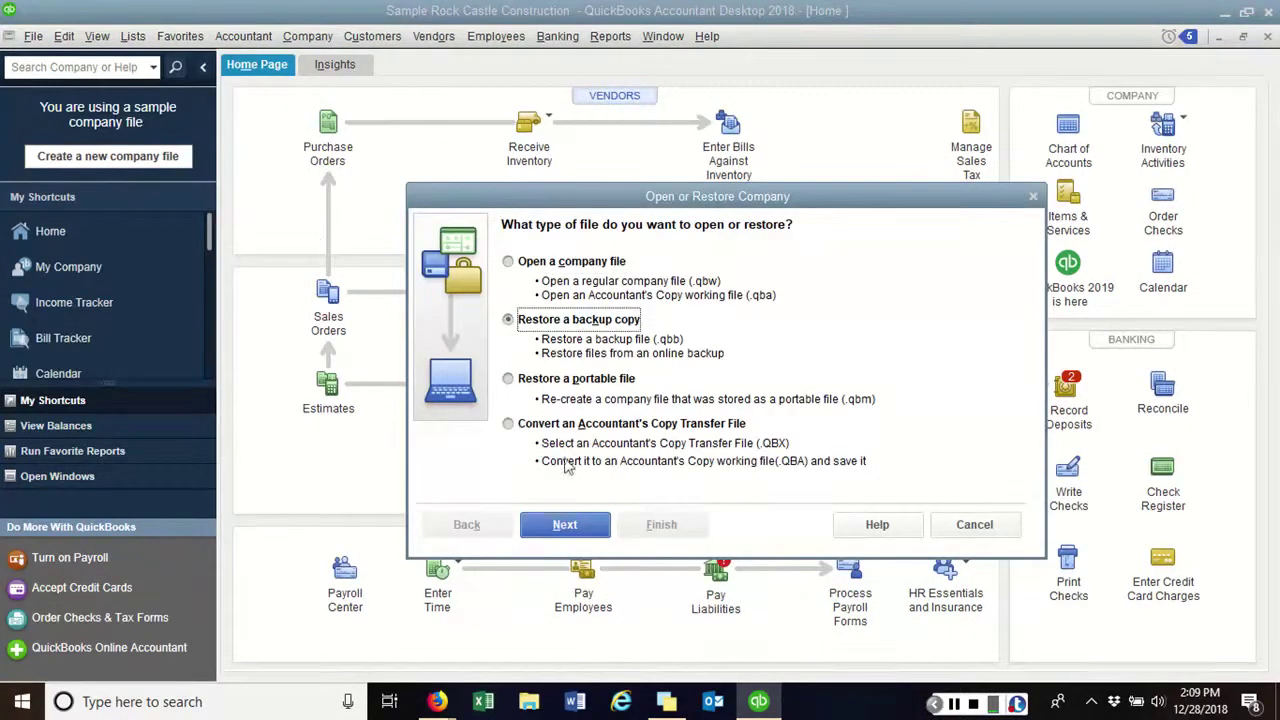
pyautogui.click(580, 524)
pyautogui.click(583, 525)
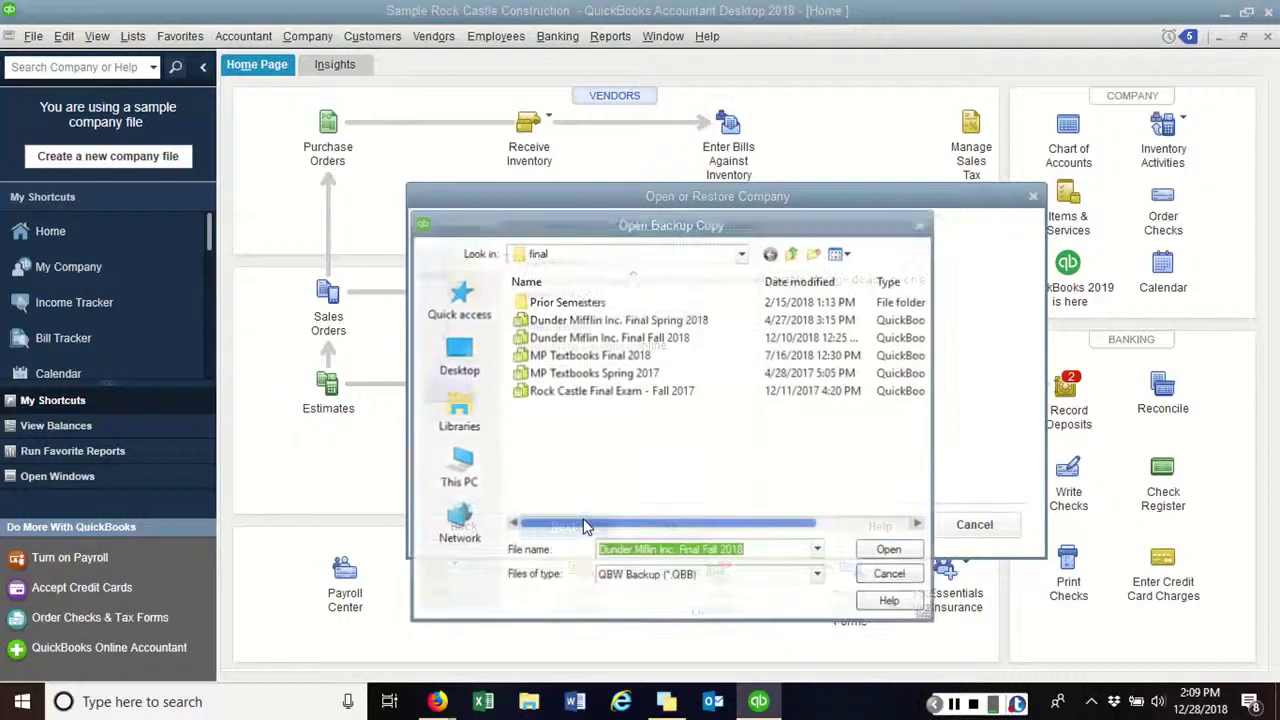
# - Open the SuperStart backup from Initial Company Backup Files inside the QB 5th Instructor Recources folder
pyautogui.click(794, 255)
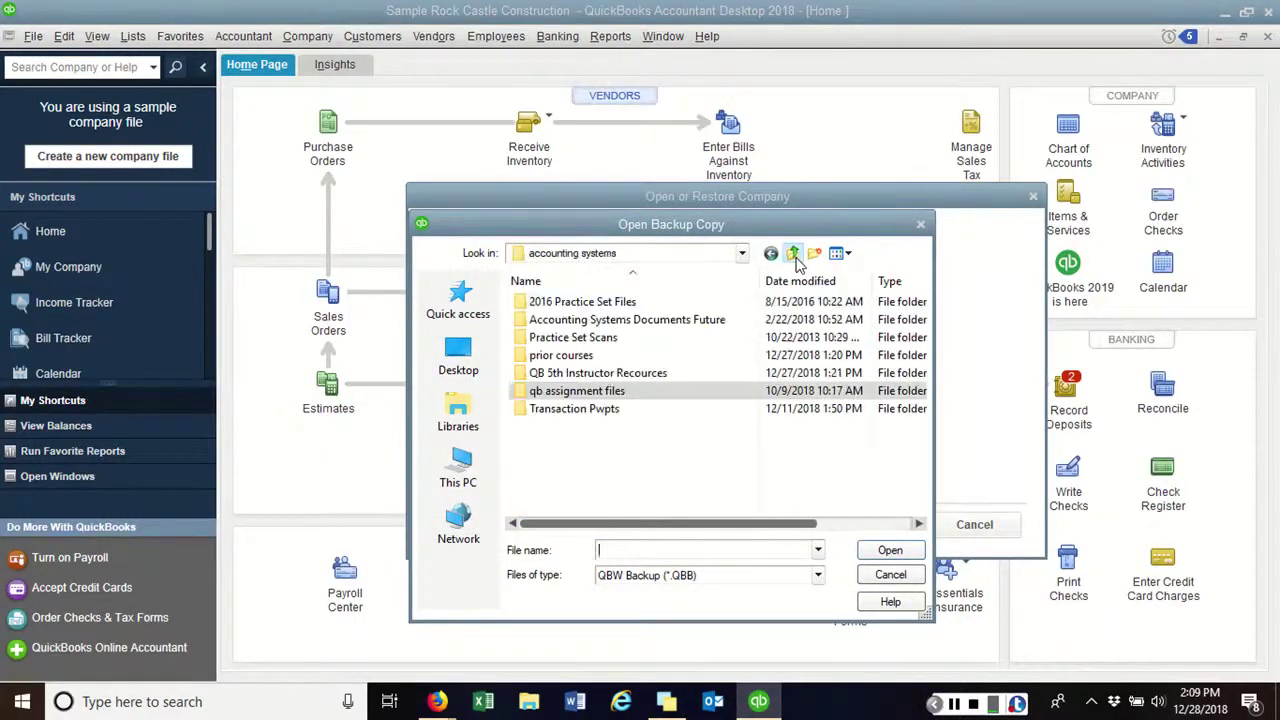
pyautogui.doubleClick(592, 374)
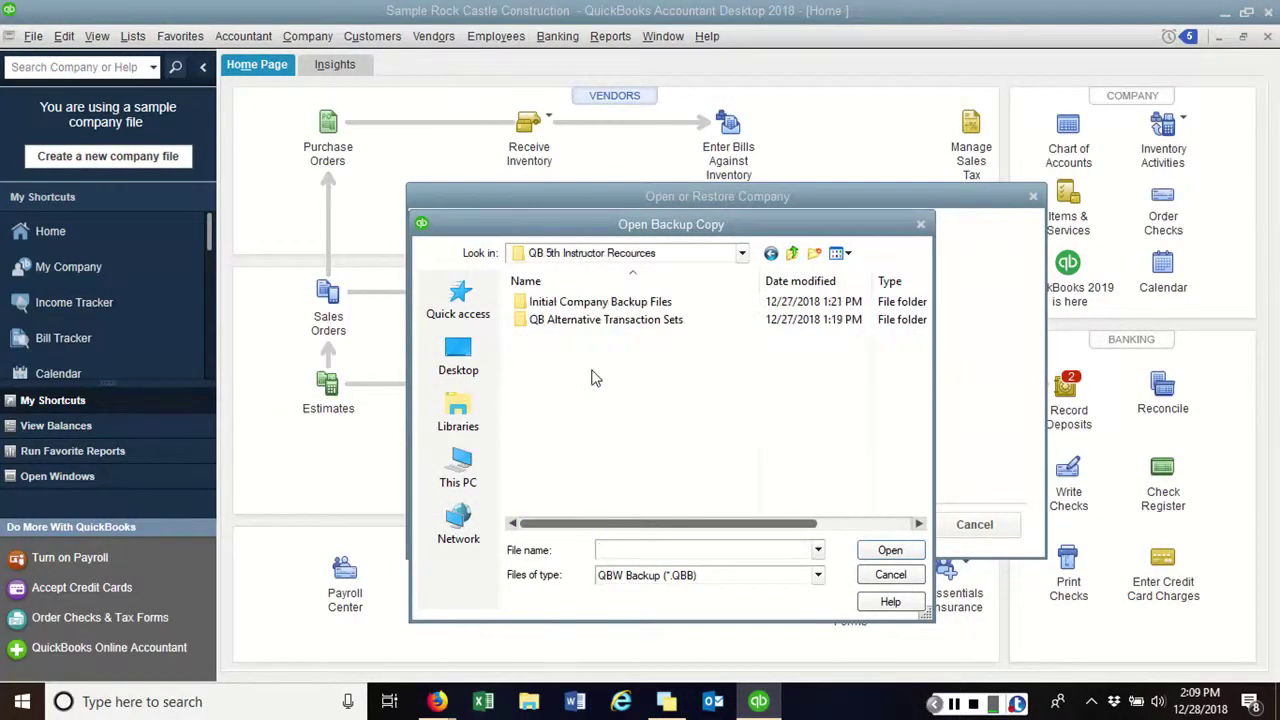
pyautogui.doubleClick(565, 302)
pyautogui.click(553, 355)
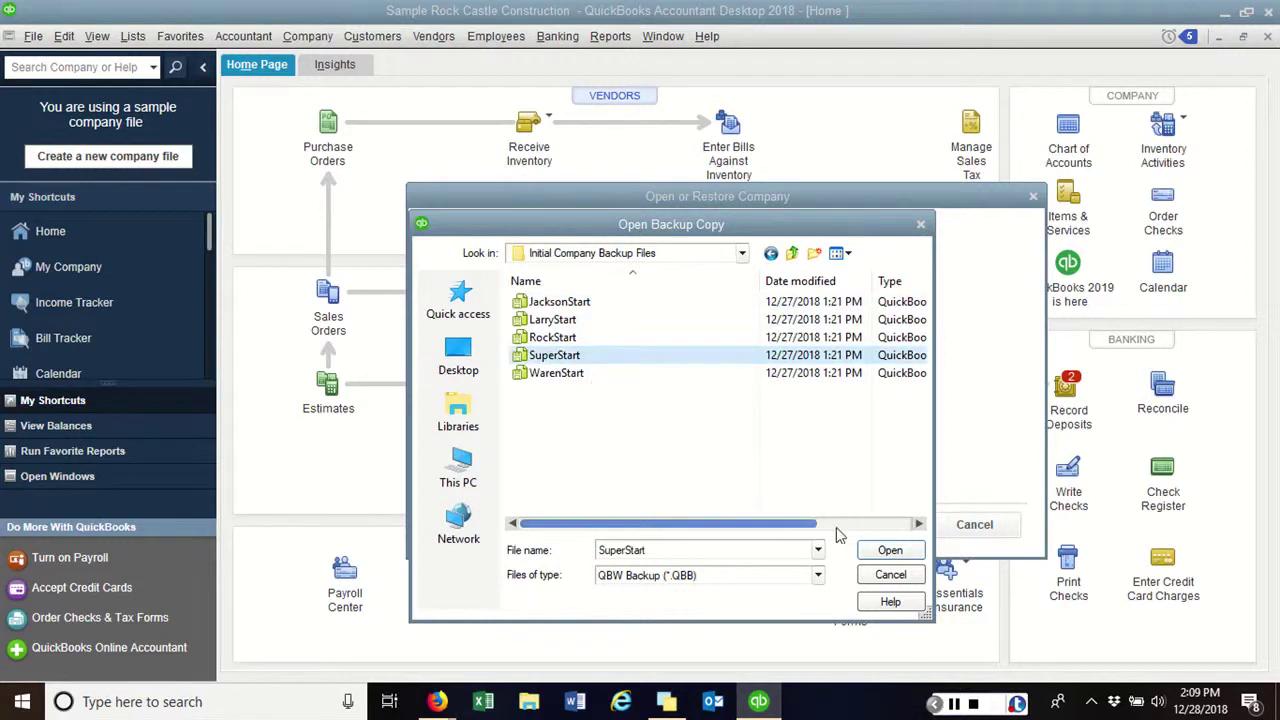
pyautogui.click(885, 551)
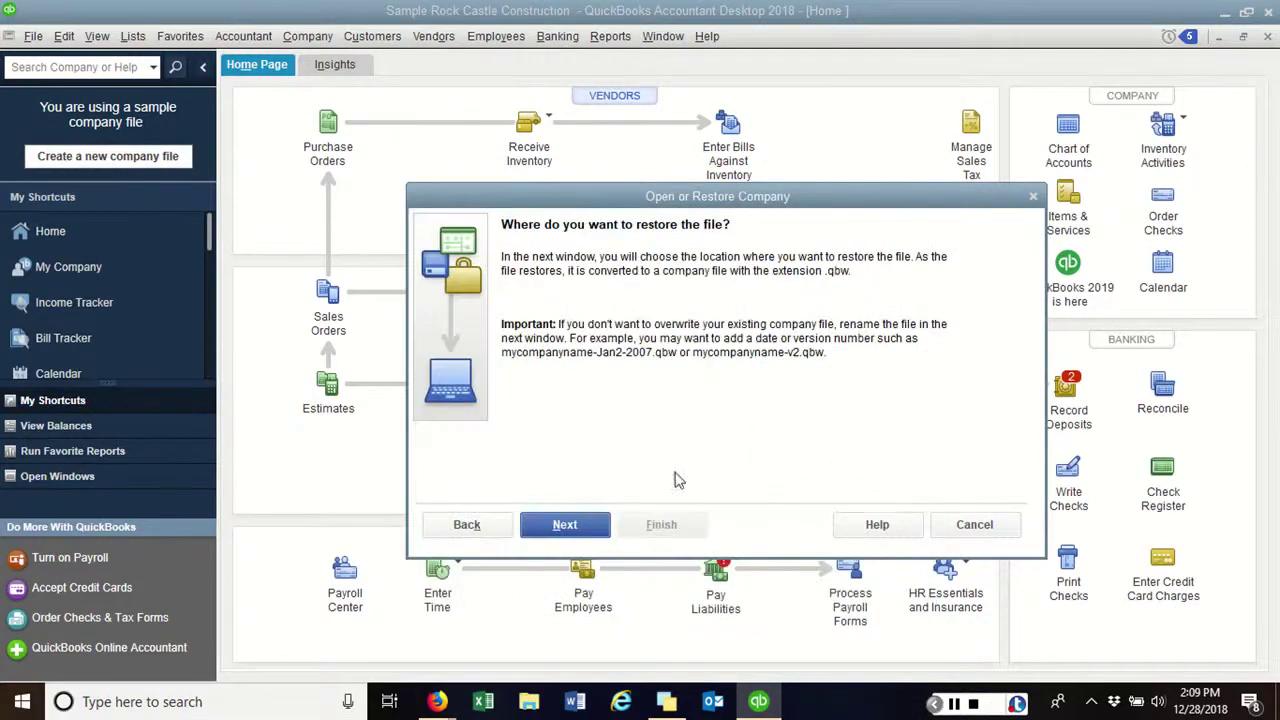
# - Try to restore the file as Super Office Furniture Plus, a hyphen and the student's full name, then cancel the administrator login
pyautogui.click(561, 528)
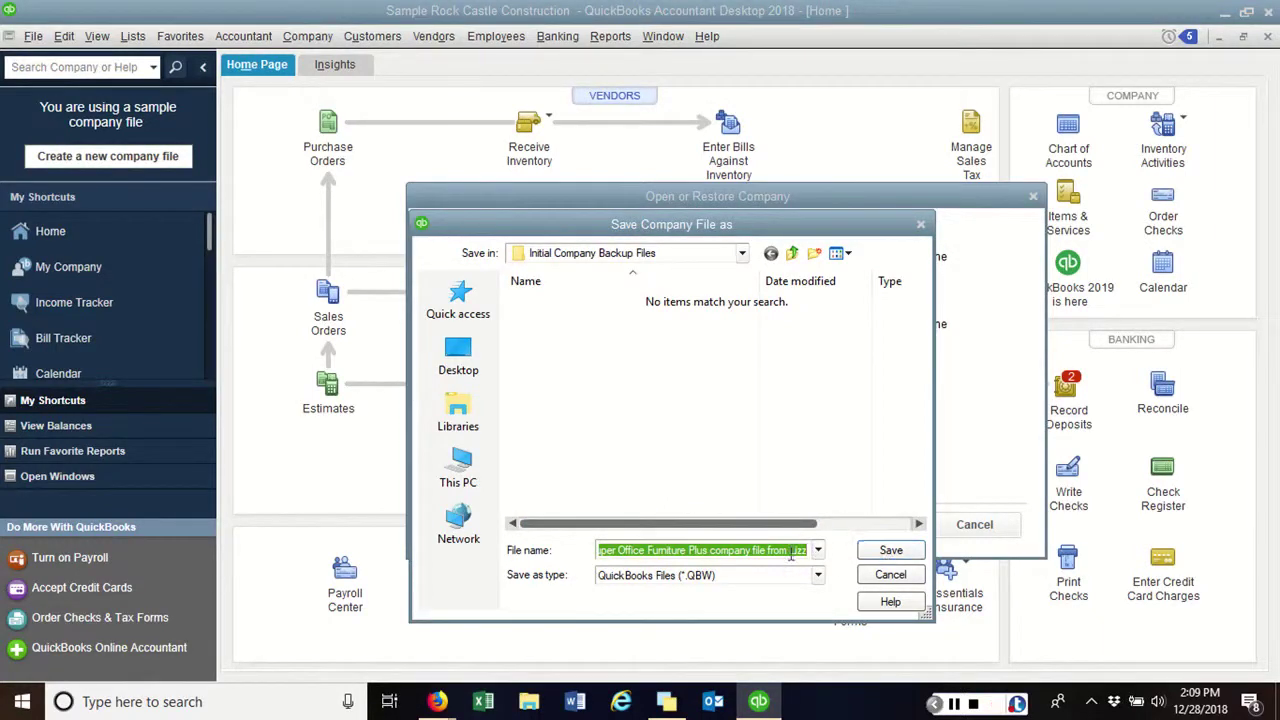
pyautogui.doubleClick(797, 551)
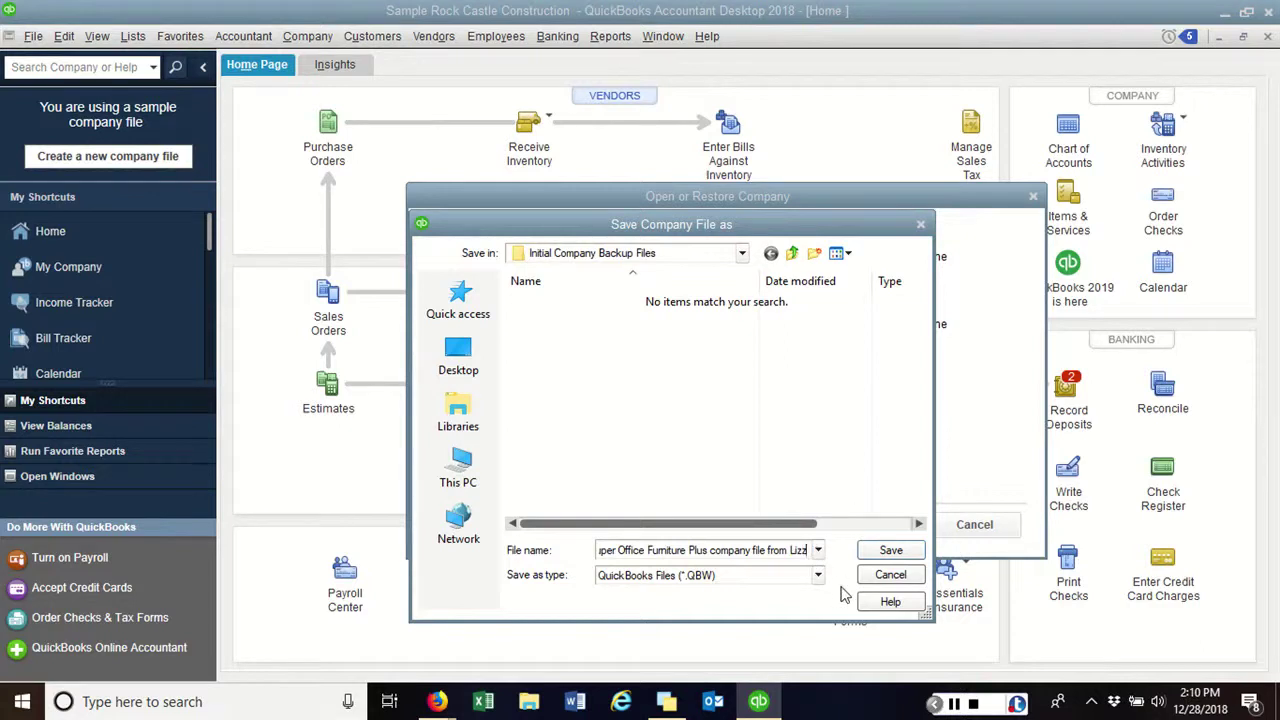
pyautogui.write('Liz')
pyautogui.press('BackSpace')
pyautogui.press('BackSpace')
pyautogui.press('BackSpace')
pyautogui.press('BackSpace')
pyautogui.press('BackSpace')
pyautogui.press('BackSpace')
pyautogui.press('BackSpace')
pyautogui.press('BackSpace')
pyautogui.press('BackSpace')
pyautogui.press('BackSpace')
pyautogui.press('BackSpace')
pyautogui.press('BackSpace')
pyautogui.press('BackSpace')
pyautogui.press('BackSpace')
pyautogui.press('BackSpace')
pyautogui.press('BackSpace')
pyautogui.press('BackSpace')
pyautogui.press('BackSpace')
pyautogui.press('BackSpace')
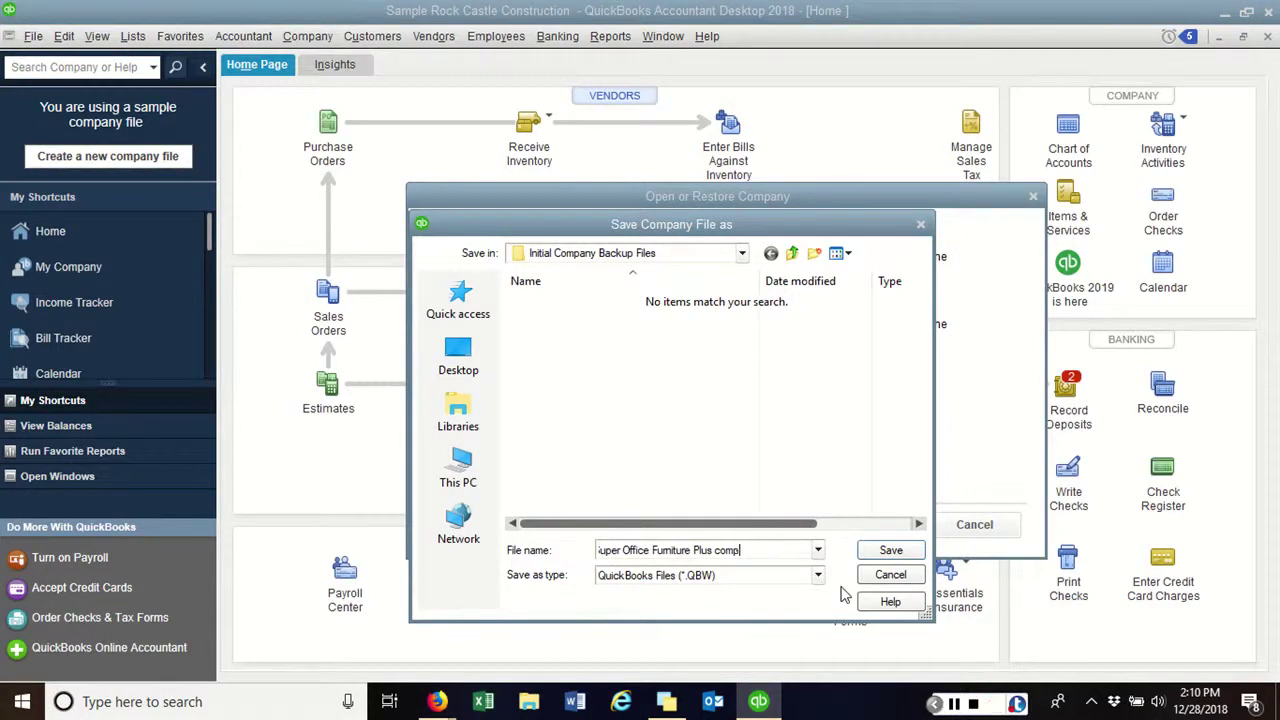
pyautogui.press('BackSpace')
pyautogui.press('BackSpace')
pyautogui.write('- Dst')
pyautogui.press('BackSpace')
pyautogui.press('BackSpace')
pyautogui.write('ustinOlson')
pyautogui.click(880, 553)
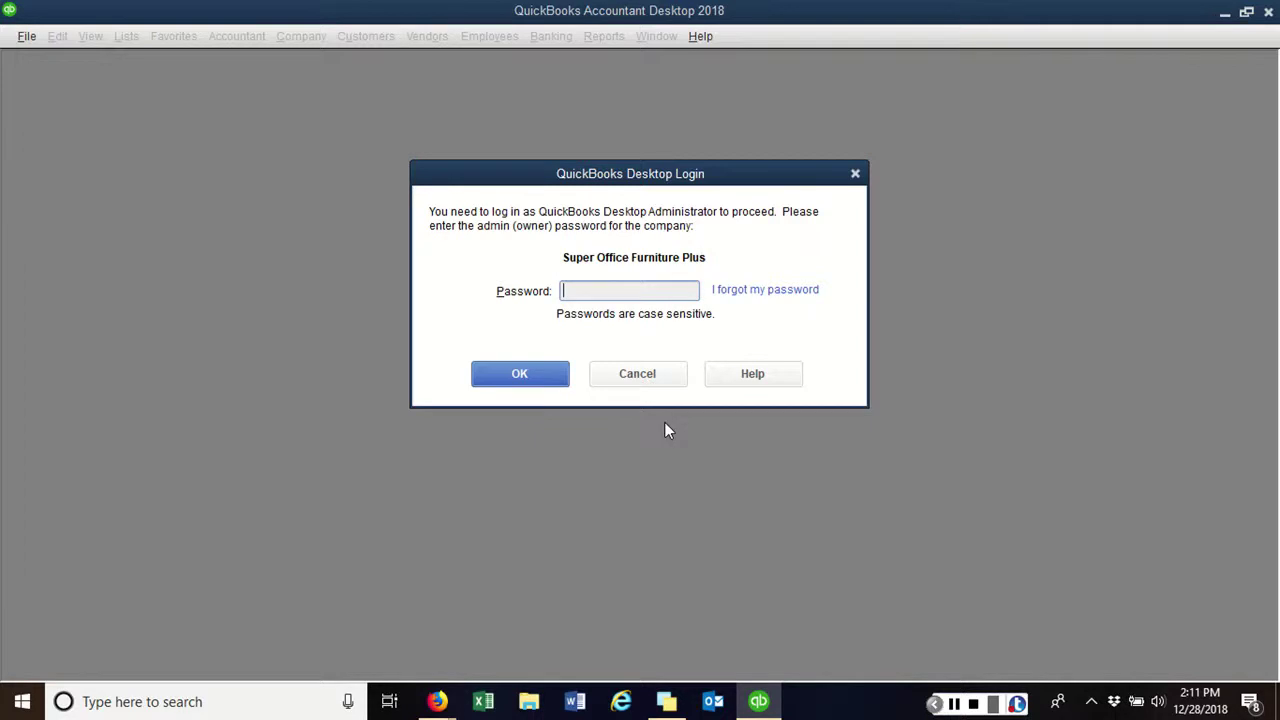
pyautogui.click(651, 378)
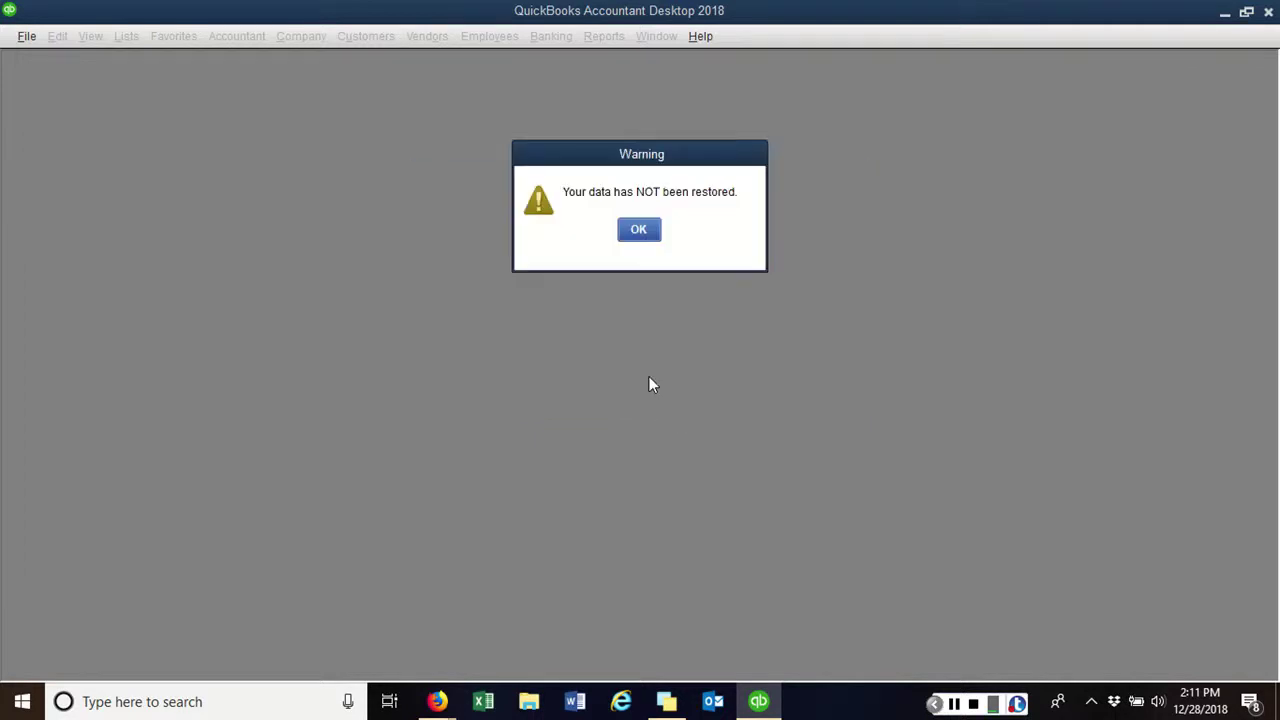
pyautogui.click(639, 234)
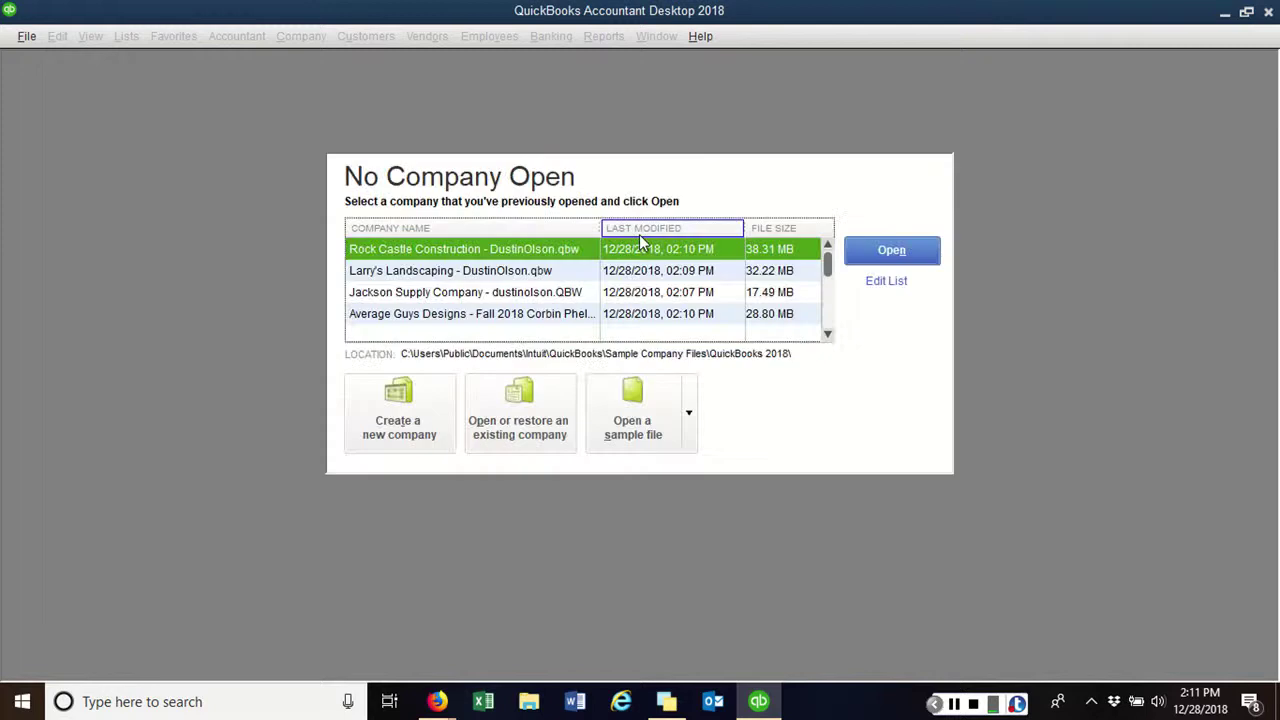
# - Start a new restore of an existing company from a local backup copy
pyautogui.click(533, 418)
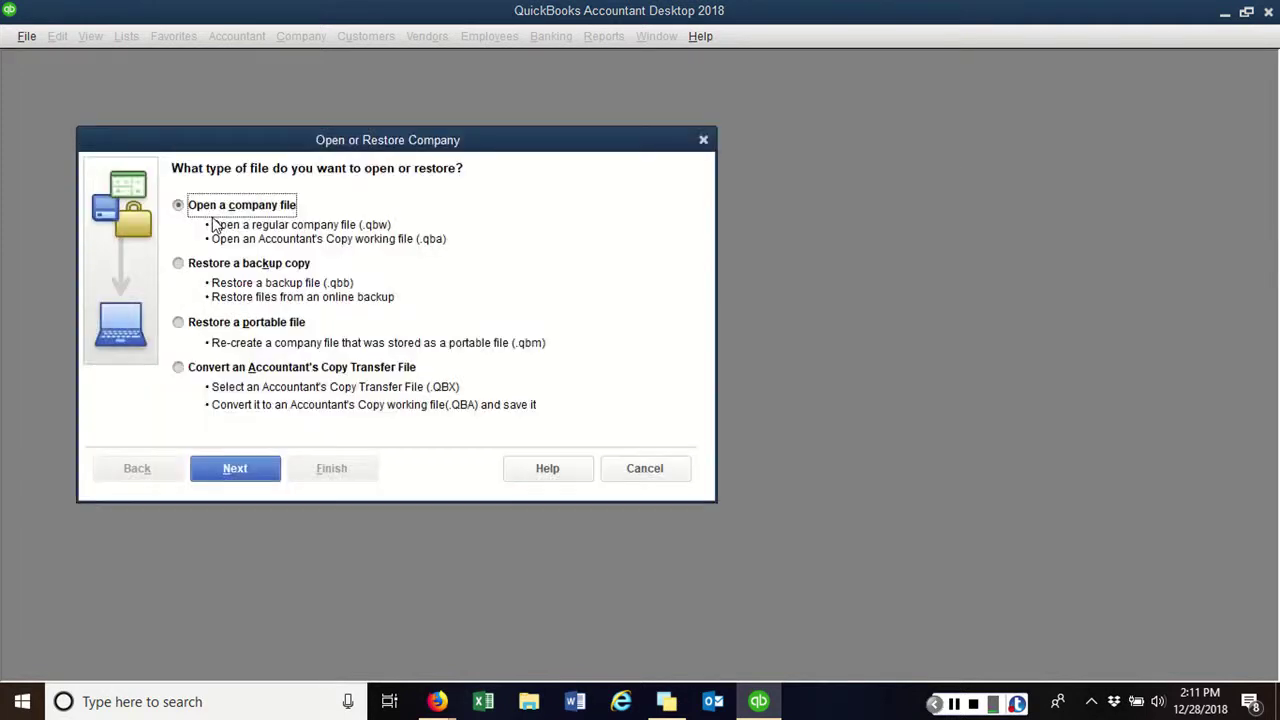
pyautogui.click(179, 263)
pyautogui.click(251, 472)
pyautogui.click(251, 472)
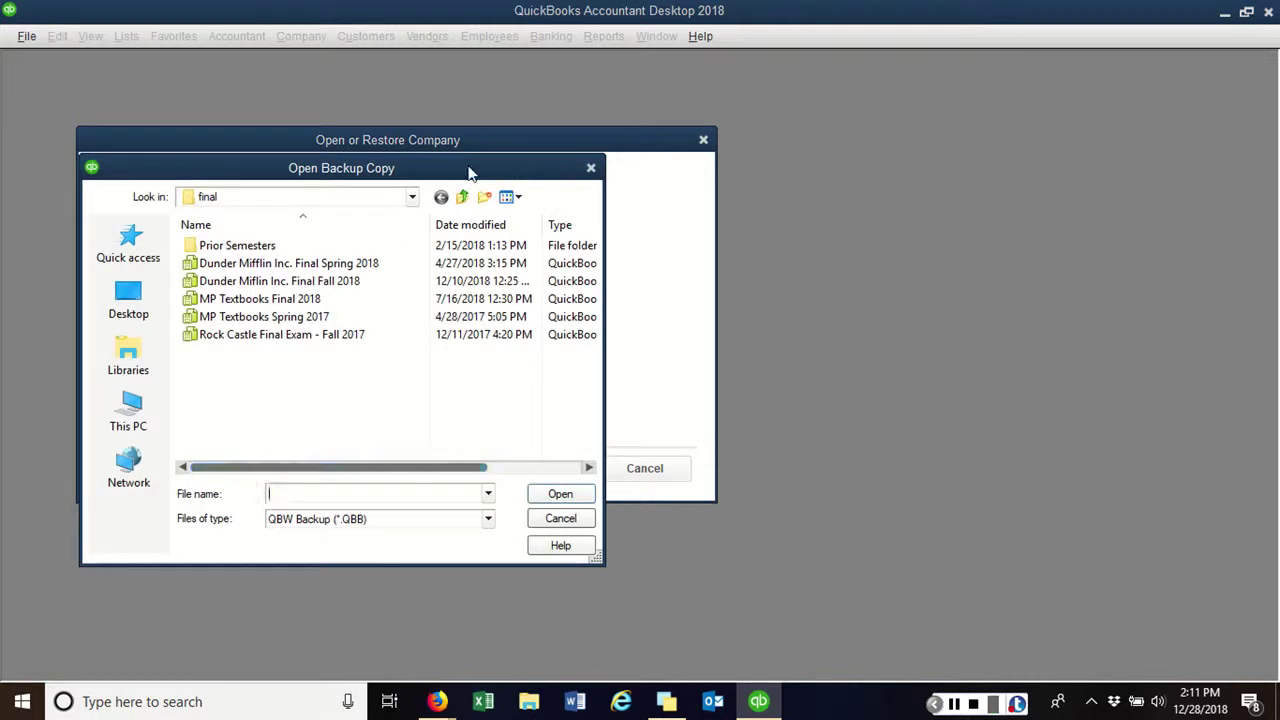
# - Open the WarenStart backup from Initial Company Backup Files inside the QB 5th Instructor Recources folder
pyautogui.click(463, 197)
pyautogui.click(463, 197)
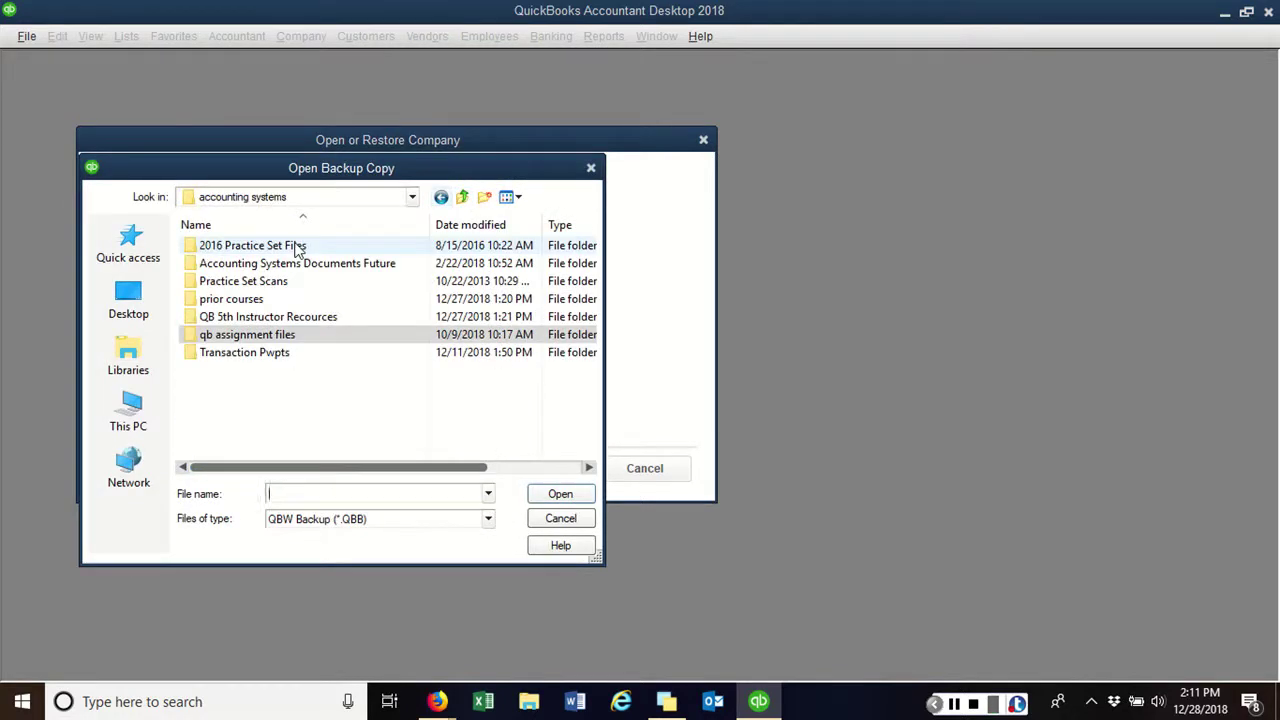
pyautogui.doubleClick(272, 316)
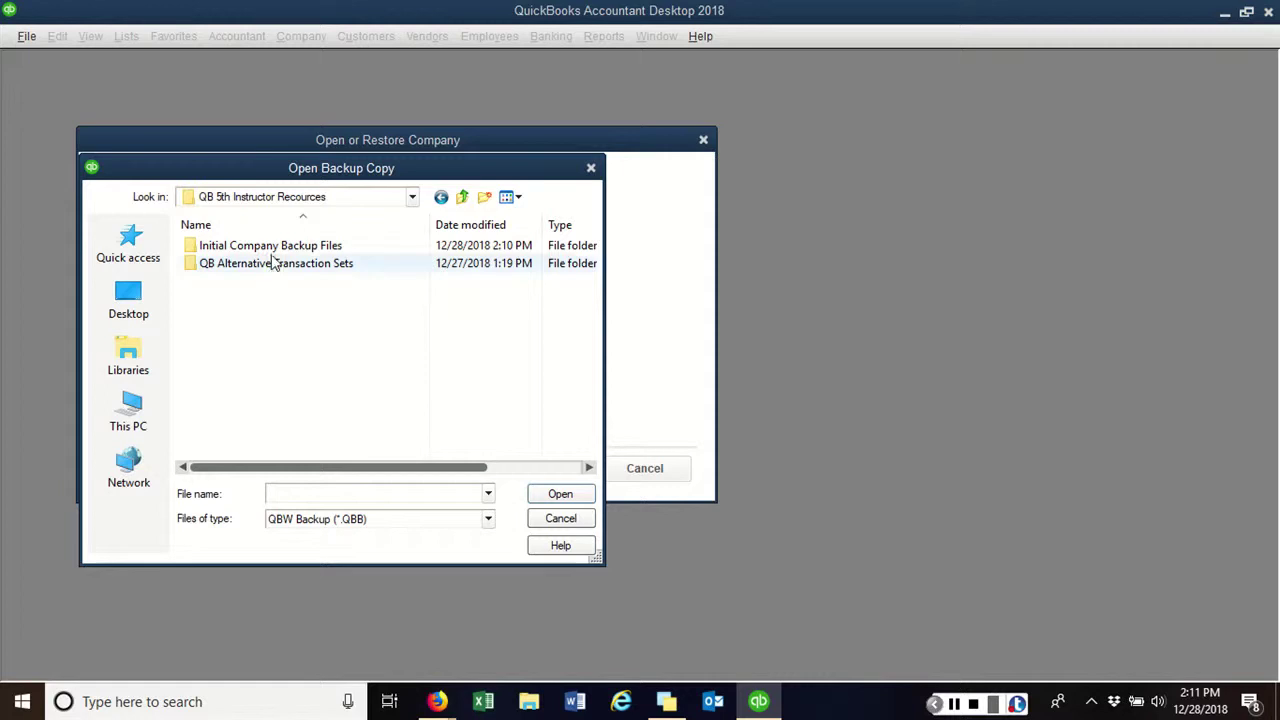
pyautogui.doubleClick(265, 246)
pyautogui.click(229, 338)
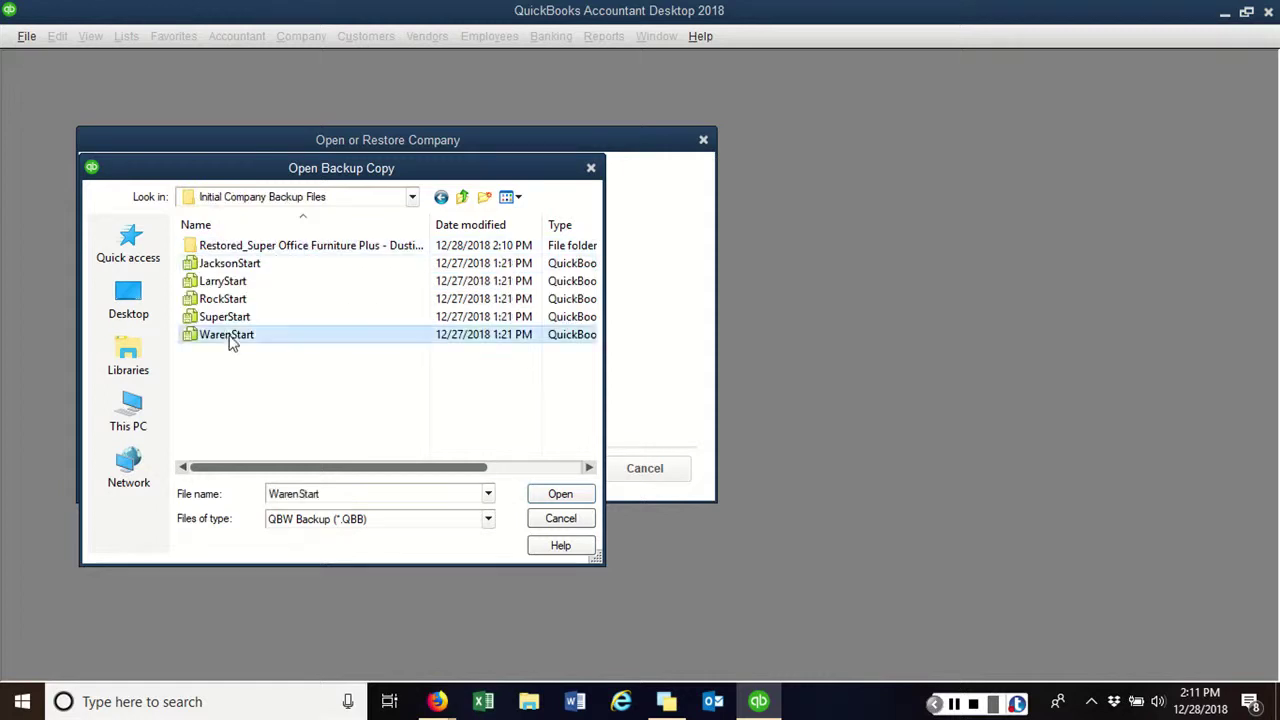
pyautogui.click(557, 496)
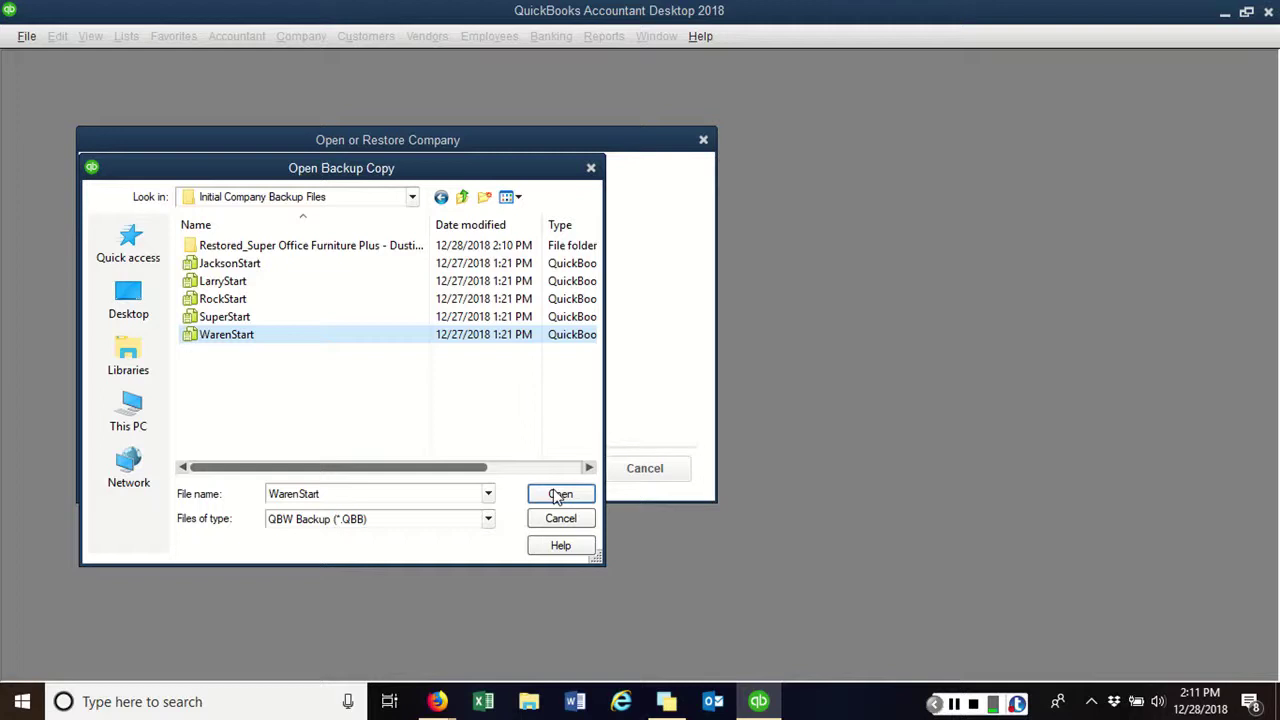
# - Restore the company file into Documents as Waren Sports Supply, a hyphen and the student's full name
pyautogui.click(255, 466)
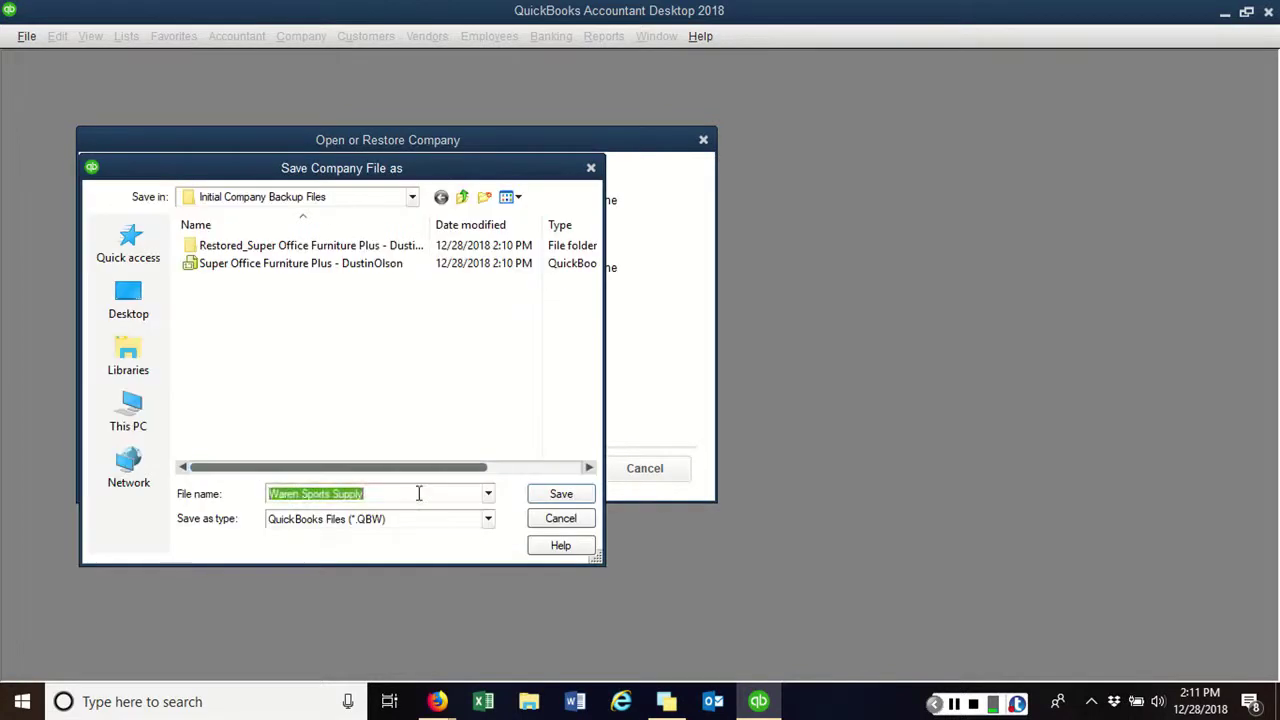
pyautogui.click(419, 493)
pyautogui.write('-Dusti')
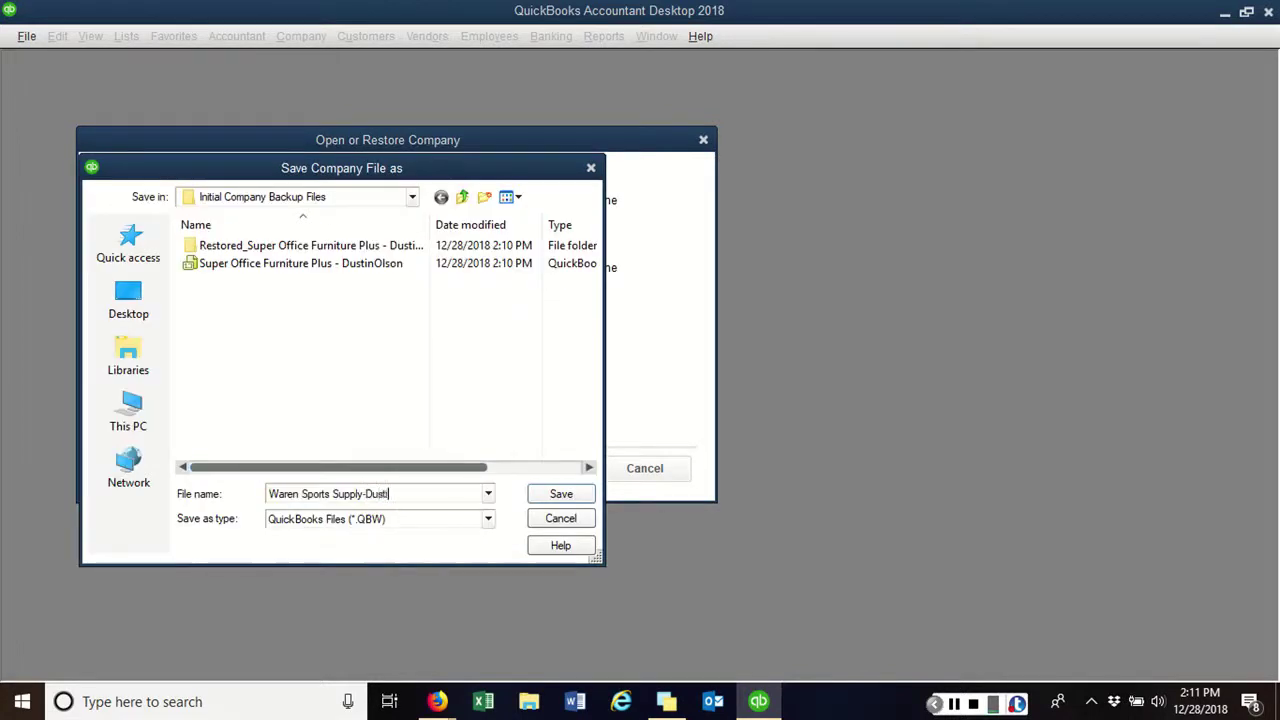
pyautogui.write('nOlson')
pyautogui.click(138, 360)
pyautogui.doubleClick(430, 262)
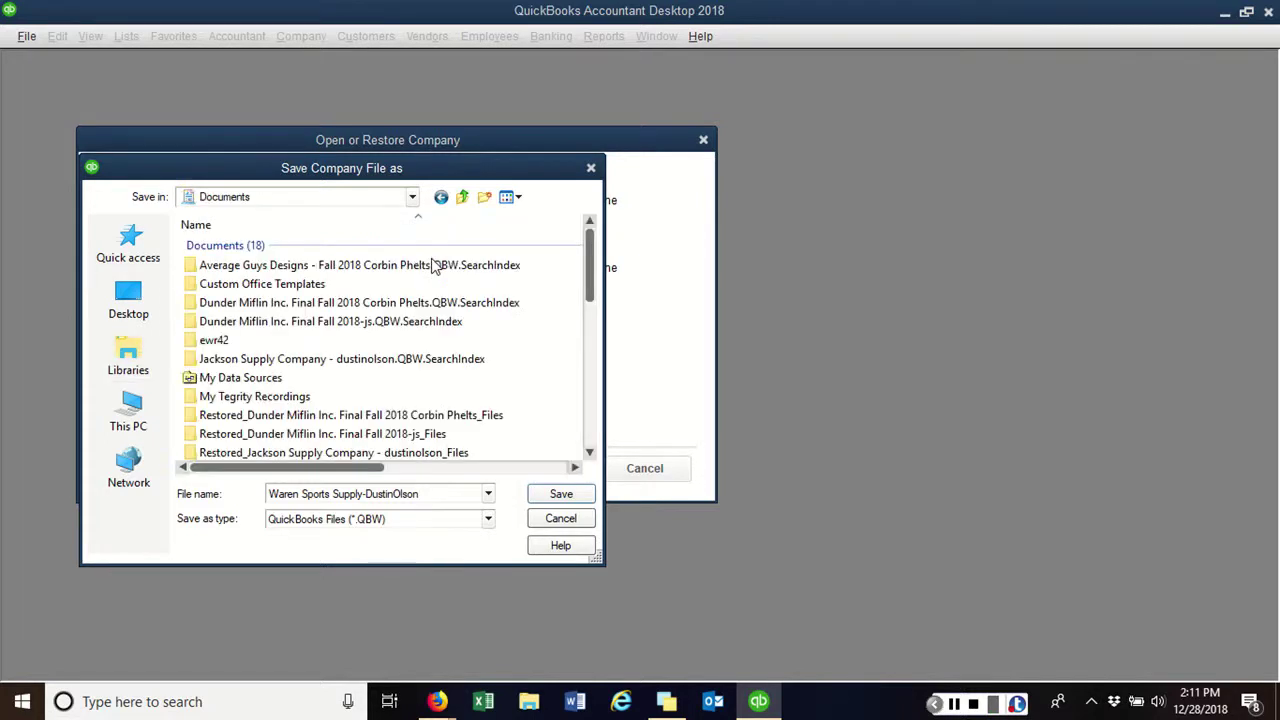
pyautogui.click(561, 494)
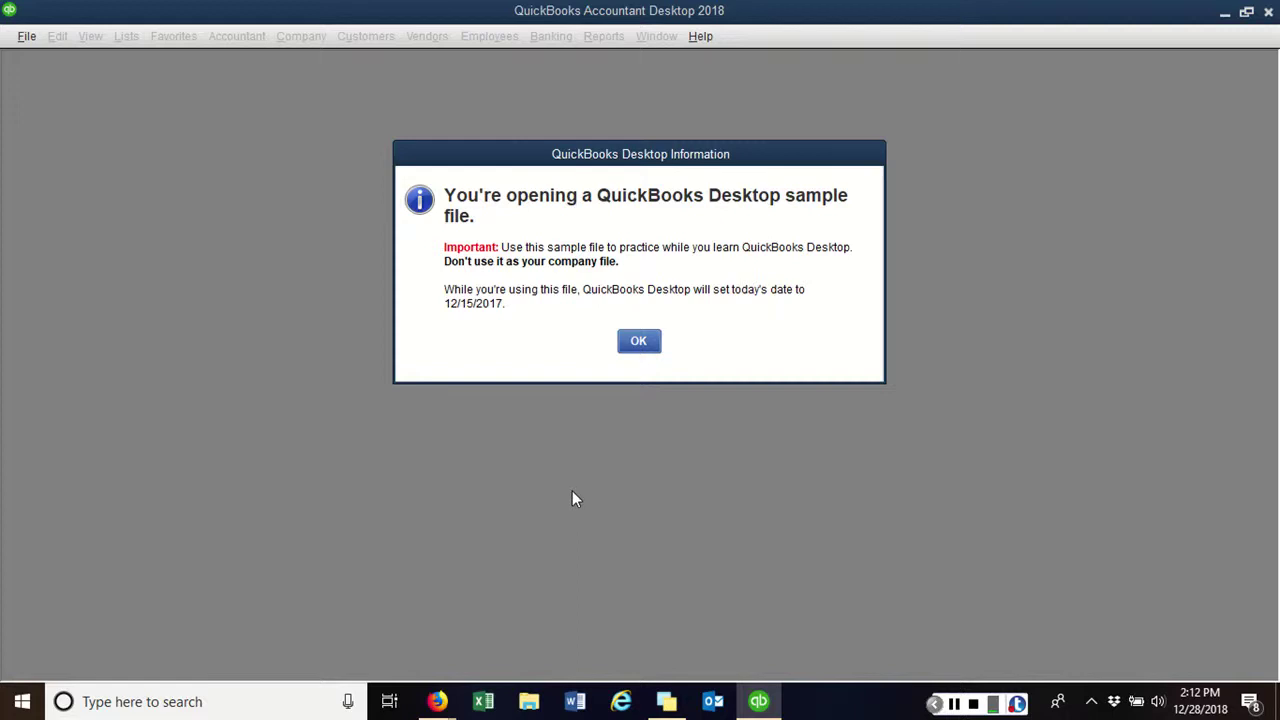
# - Accept the sample file notice, close the Accountant Center and maximize the Home window
pyautogui.click(639, 342)
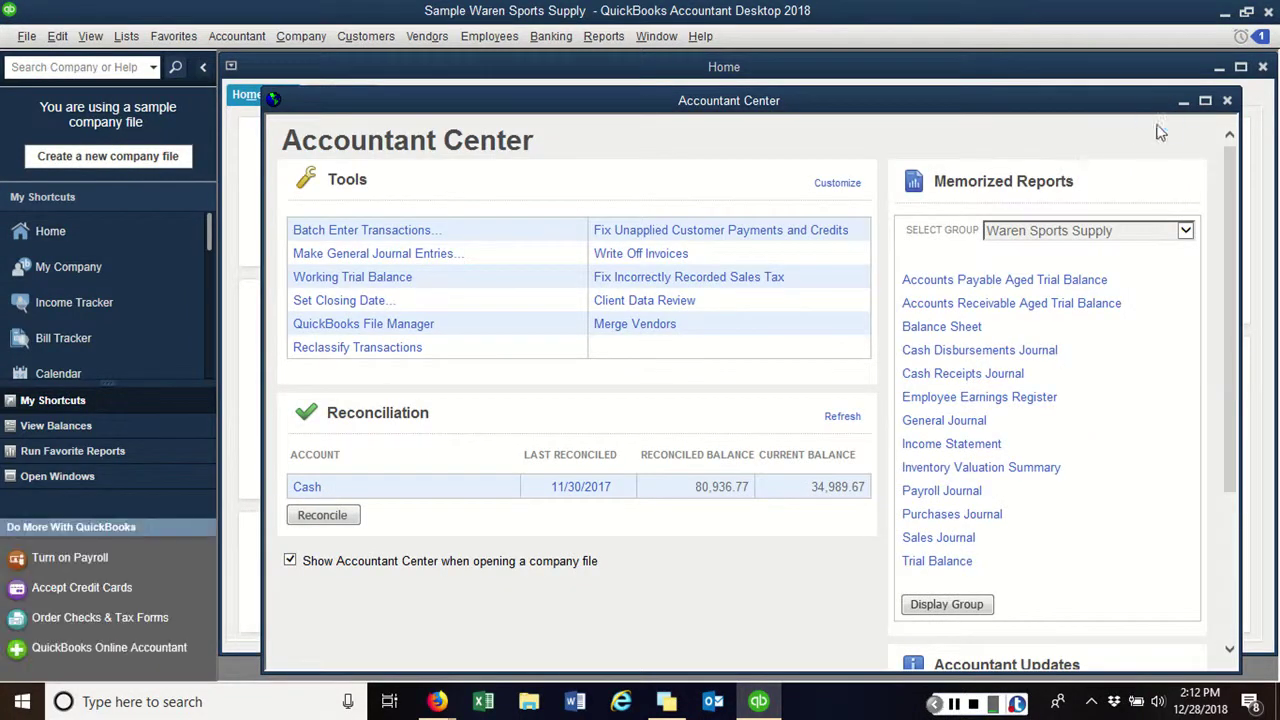
pyautogui.click(1227, 100)
pyautogui.click(1241, 67)
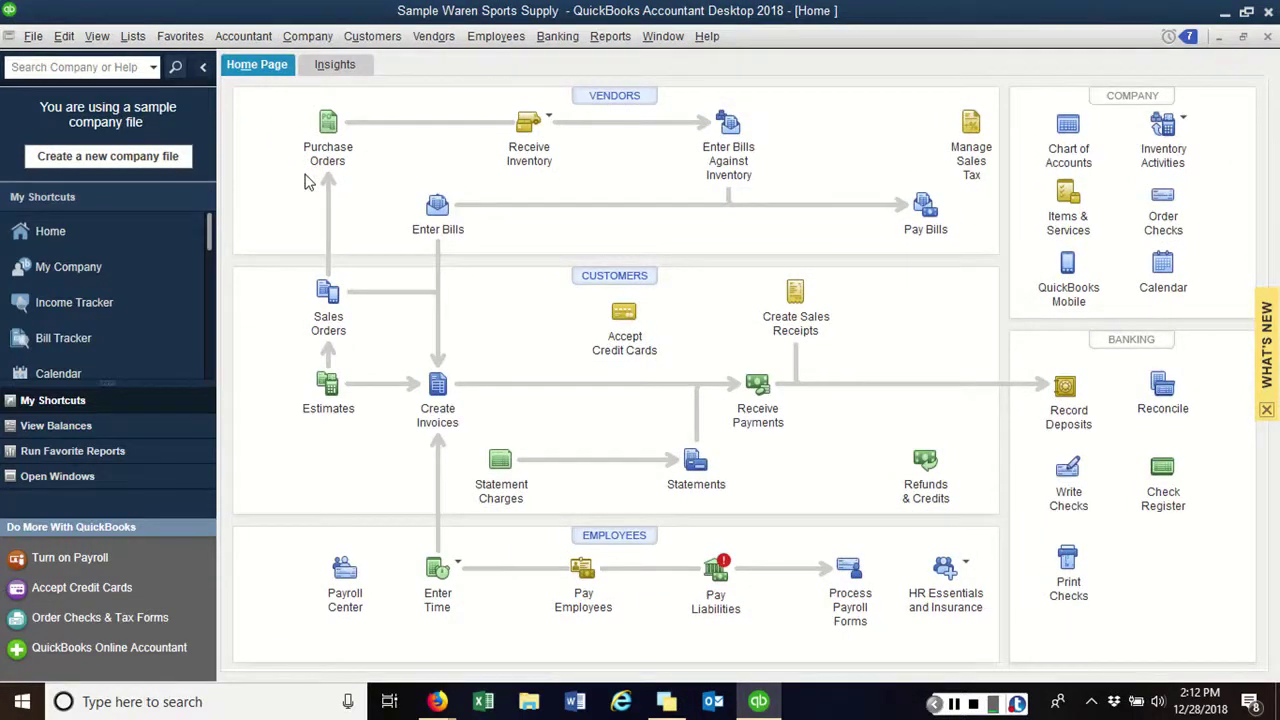
# - Switch to the previously opened Rock Castle Construction company file and accept its sample file notice
pyautogui.click(30, 37)
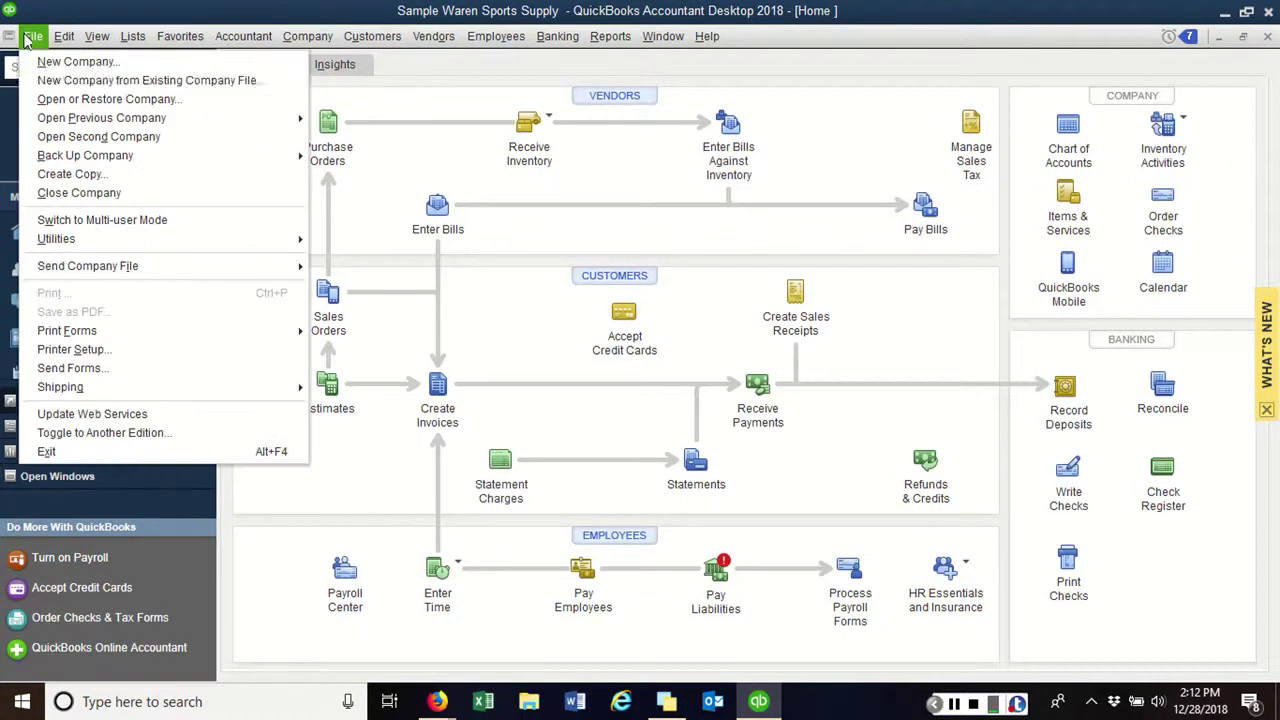
pyautogui.moveTo(45, 118)
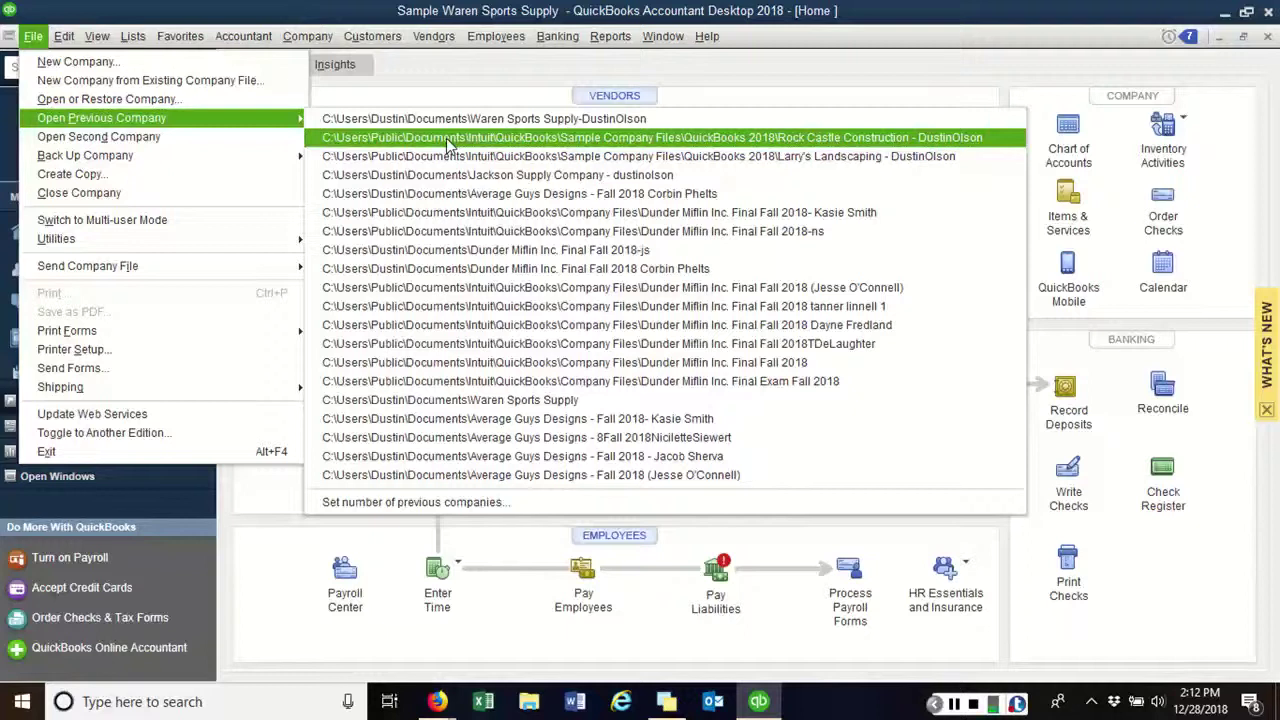
pyautogui.click(448, 145)
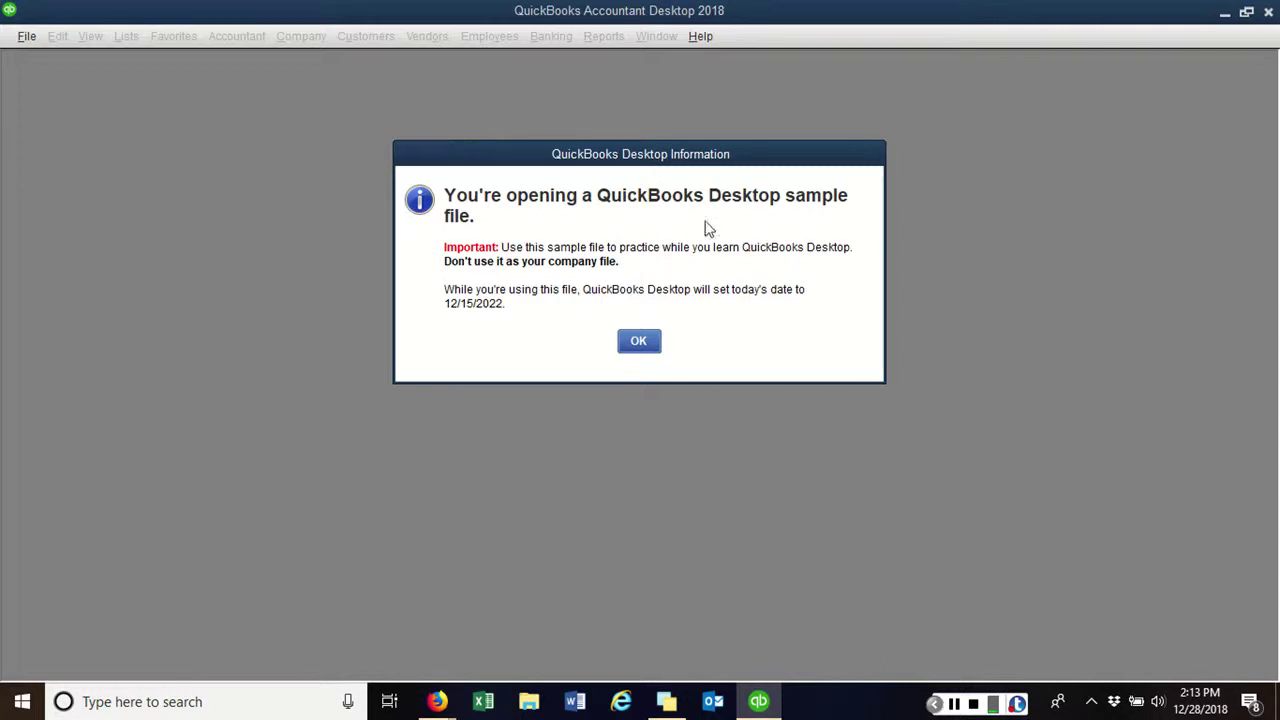
pyautogui.click(651, 340)
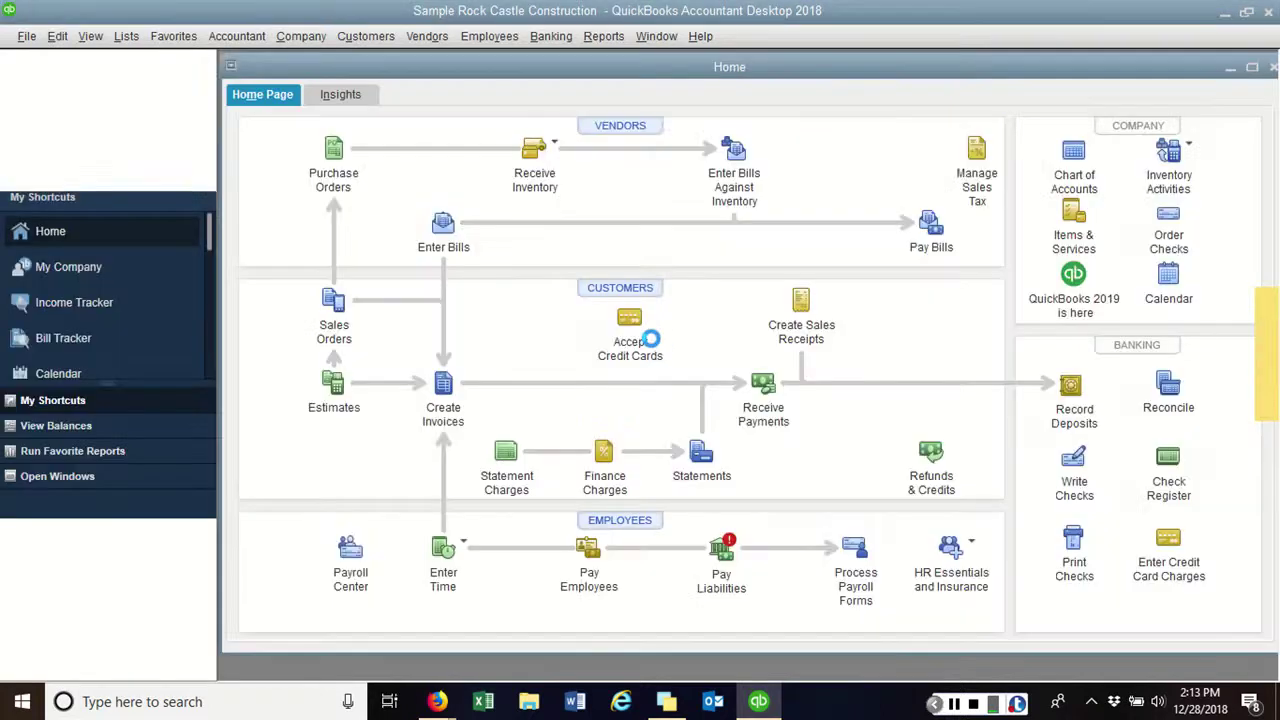
pyautogui.click(651, 345)
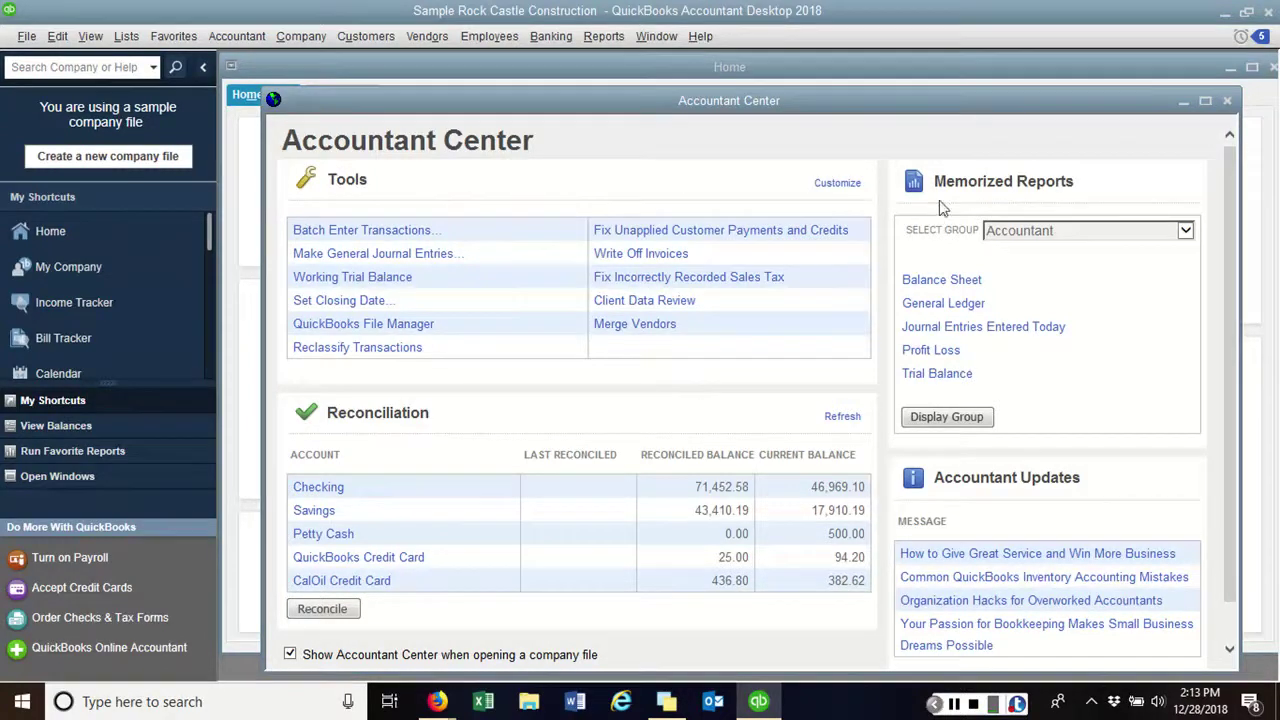
# - Close the Accountant Center and maximize the Rock Castle Construction Home window
pyautogui.click(1227, 101)
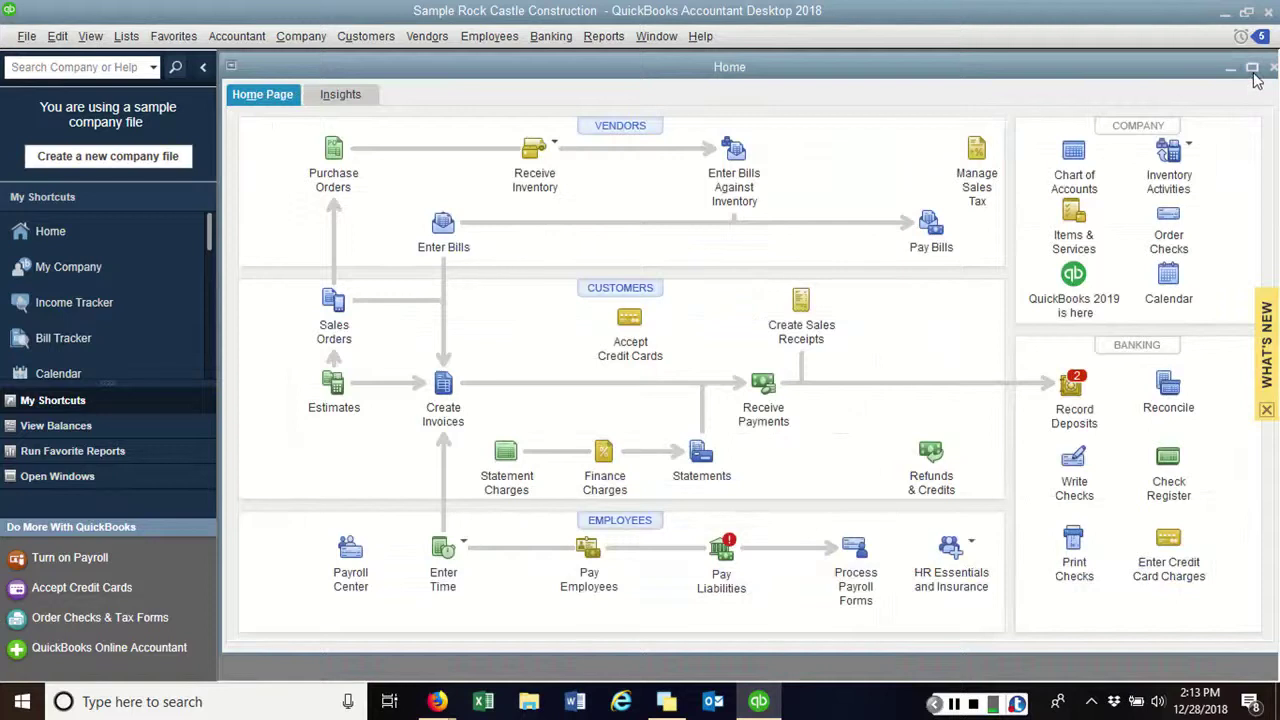
pyautogui.click(1250, 66)
pyautogui.click(1250, 67)
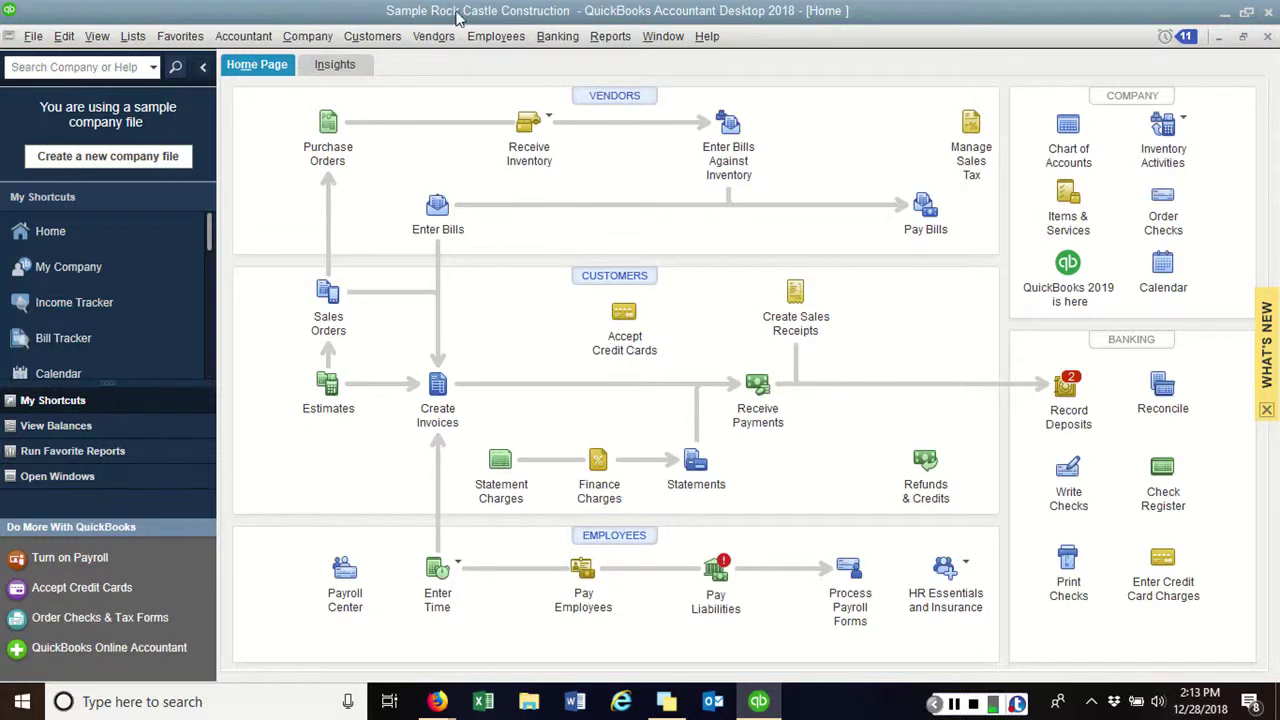
# - Look over the previously opened company files and the available vendor commands without choosing any
pyautogui.click(33, 36)
pyautogui.moveTo(58, 120)
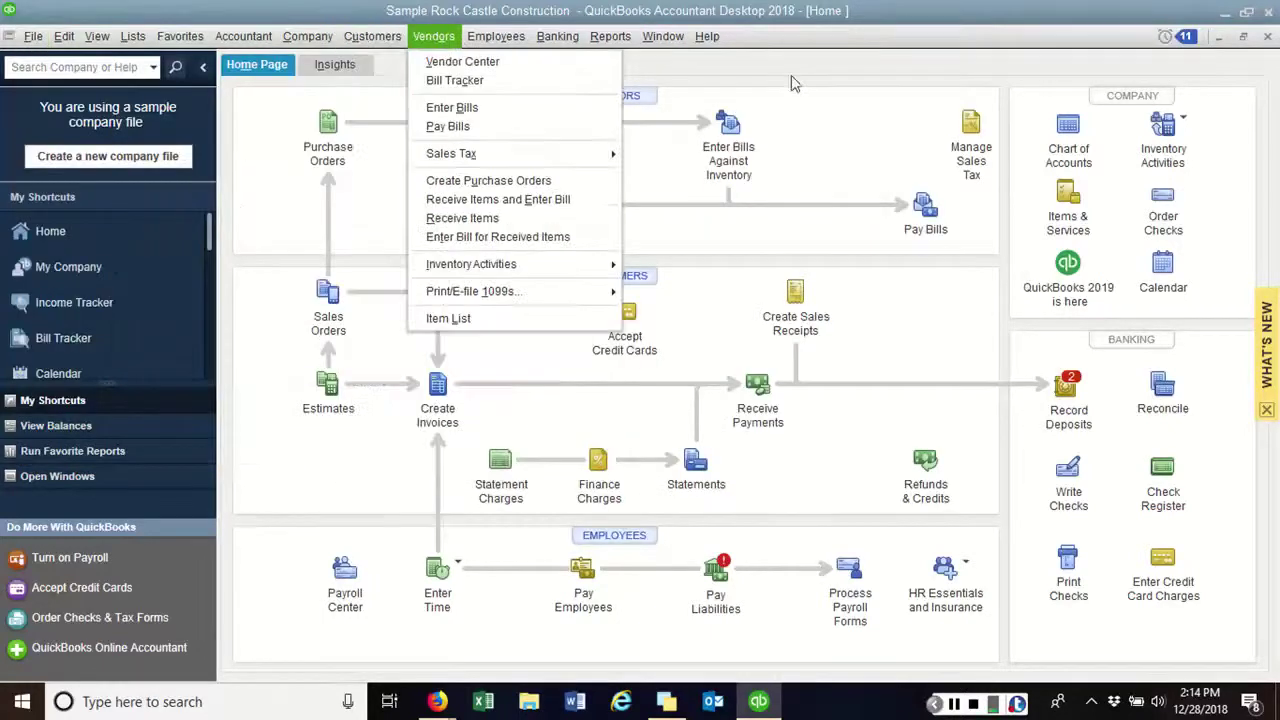
pyautogui.click(856, 118)
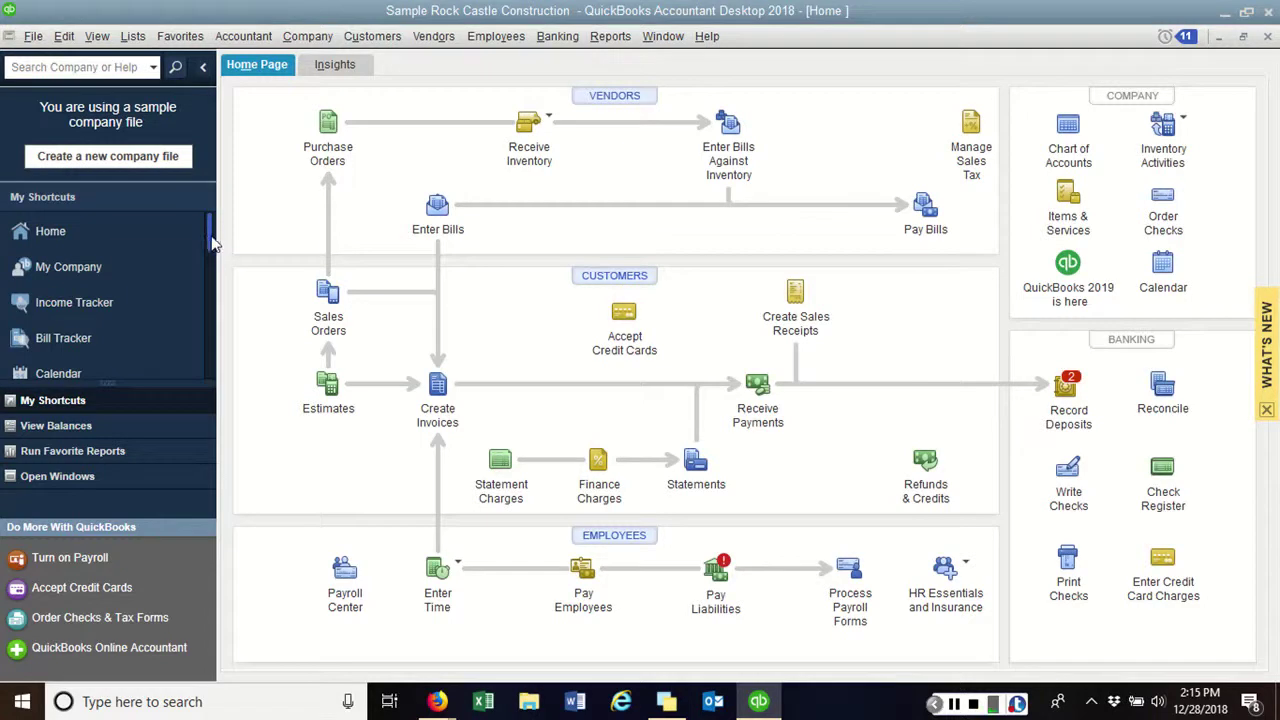
# - Look through the My Shortcuts list past Calendar, Snapshots, Customers and Vendors
pyautogui.scroll(-1, 207, 234)
pyautogui.scroll(1, 207, 234)
pyautogui.scroll(-4, 207, 227)
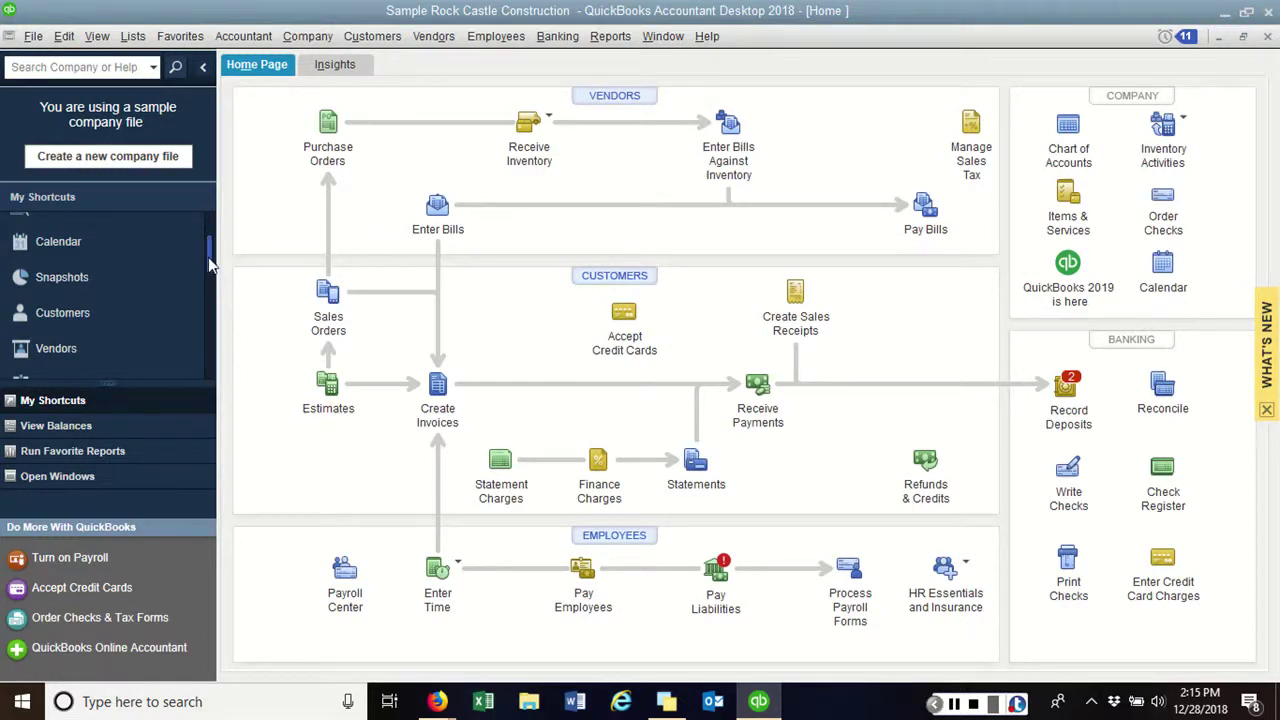
# - Open the Customer Center, look over its customers and jobs list, and close it to return to the Home page
pyautogui.moveTo(208, 257); pyautogui.dragTo(215, 227)
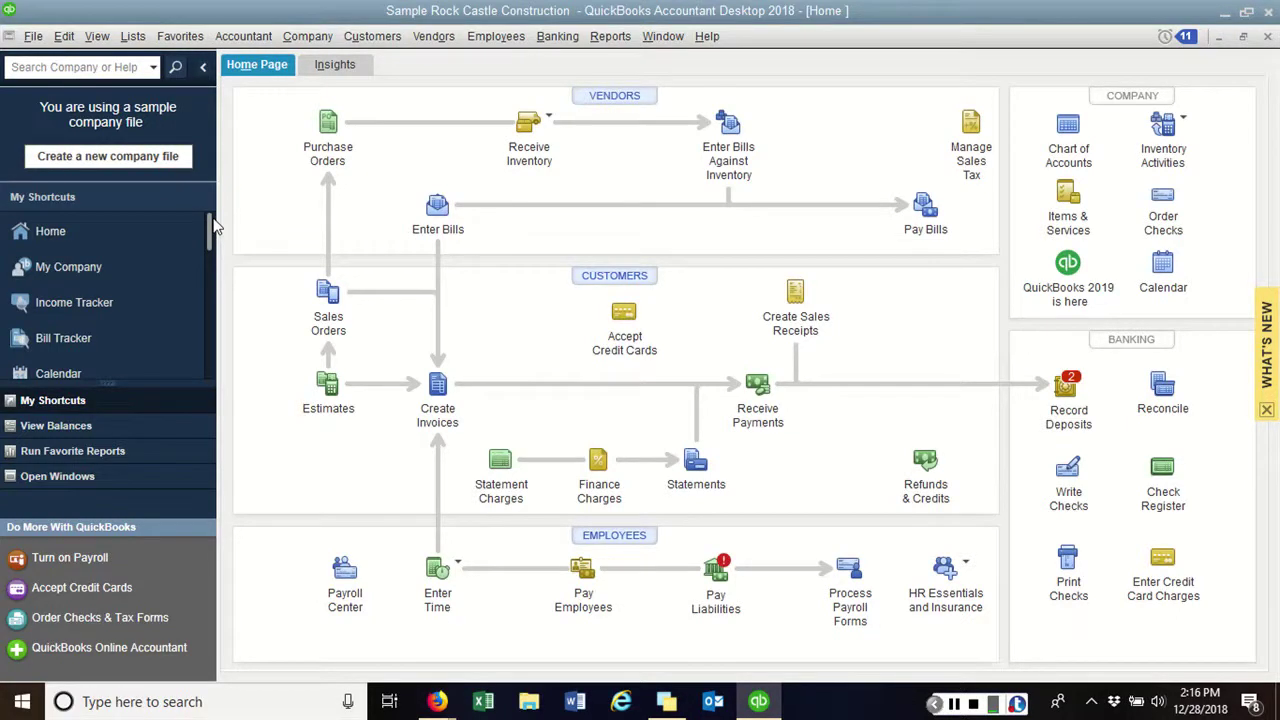
pyautogui.click(623, 280)
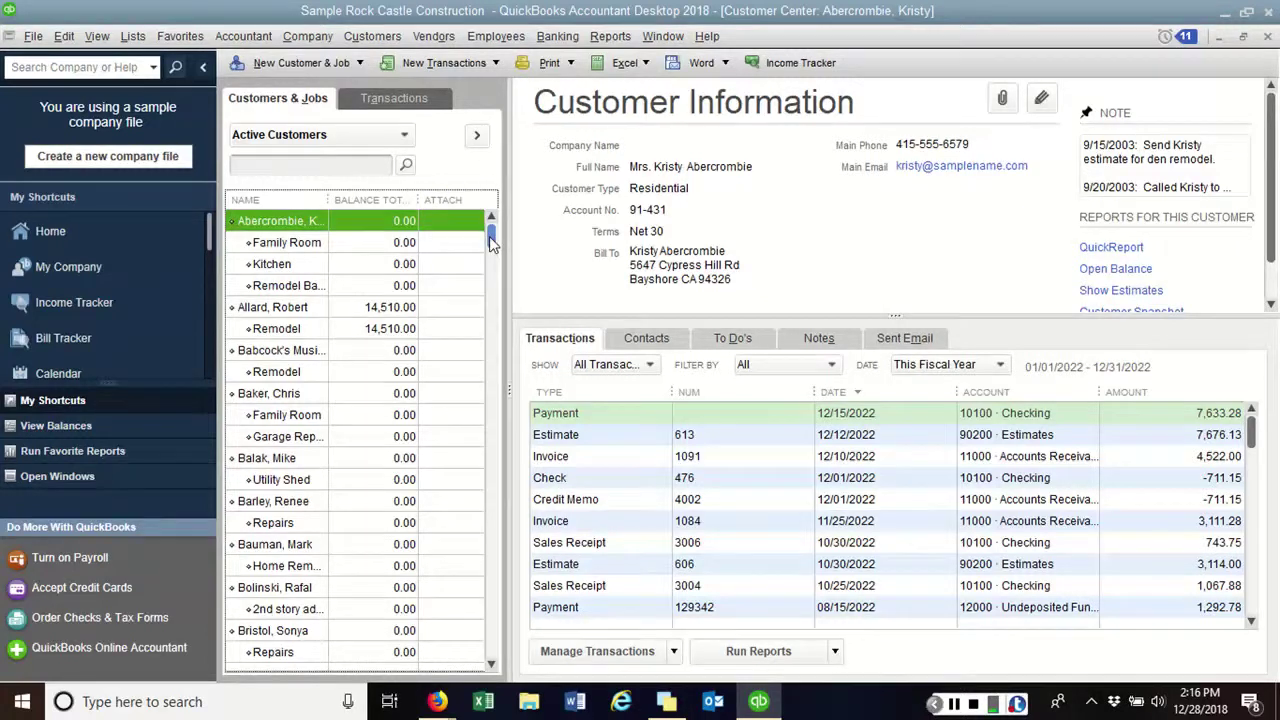
pyautogui.moveTo(489, 236); pyautogui.dragTo(505, 210)
pyautogui.click(1267, 36)
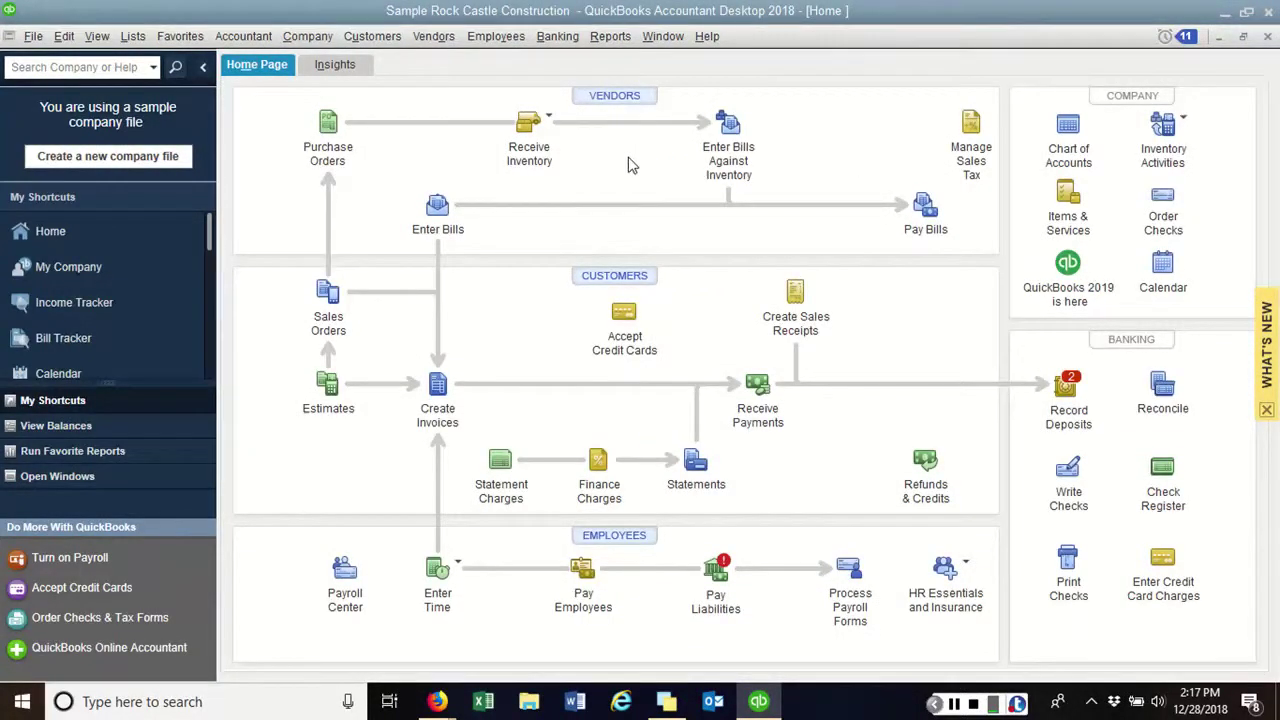
# - Open the Vendor Center, find Hamlin Metal among the active vendors, and open its vendor record for editing
pyautogui.click(614, 97)
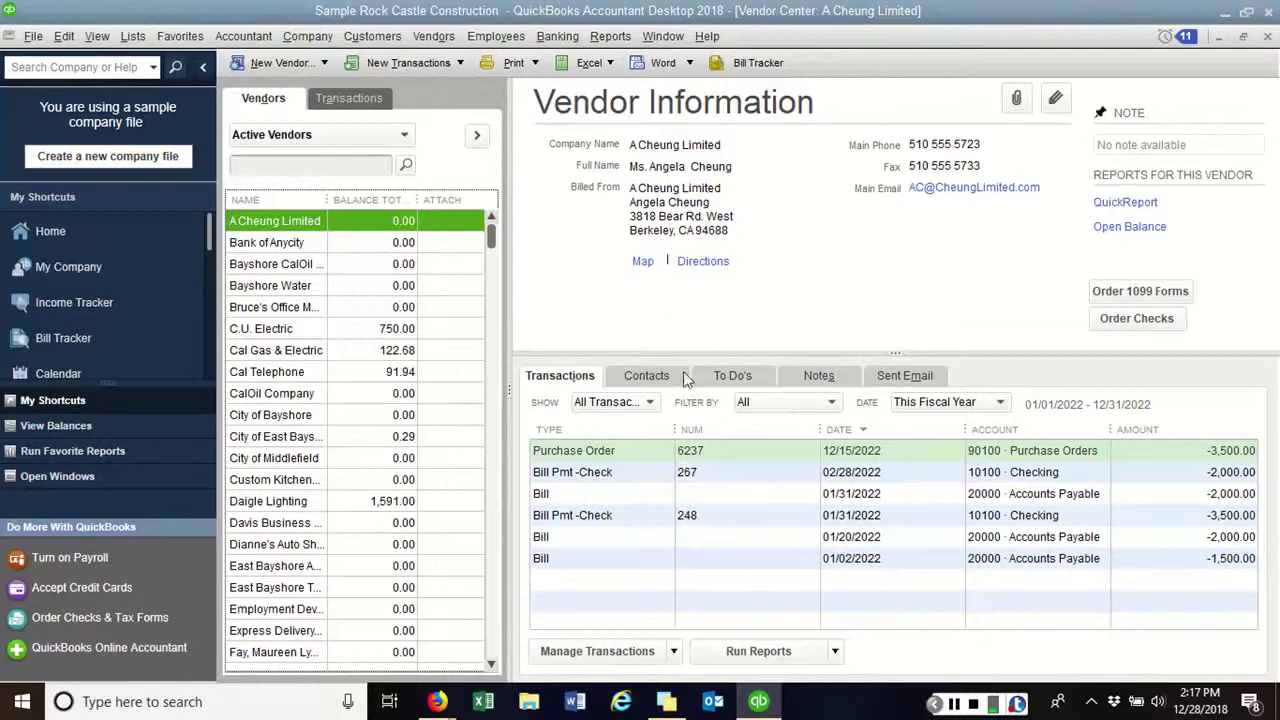
pyautogui.click(494, 668)
pyautogui.click(494, 668)
pyautogui.click(494, 668)
pyautogui.click(494, 668)
pyautogui.click(494, 668)
pyautogui.click(494, 668)
pyautogui.click(494, 664)
pyautogui.click(494, 664)
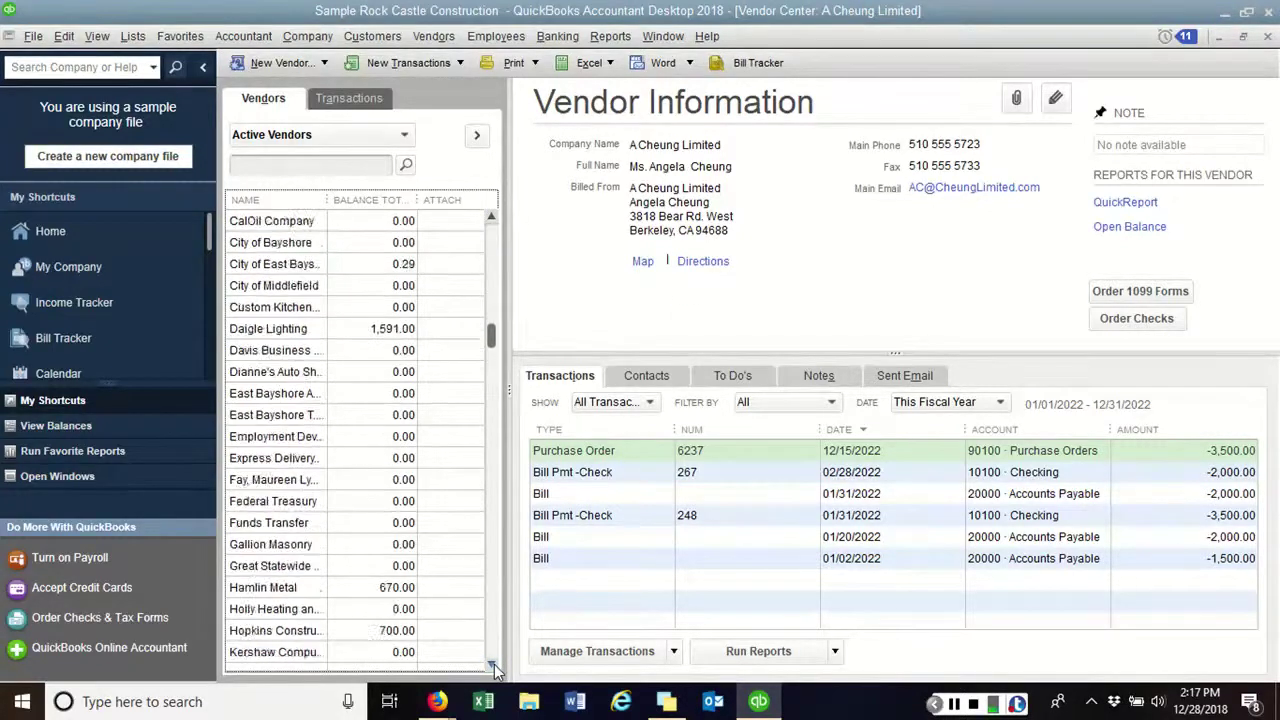
pyautogui.click(494, 664)
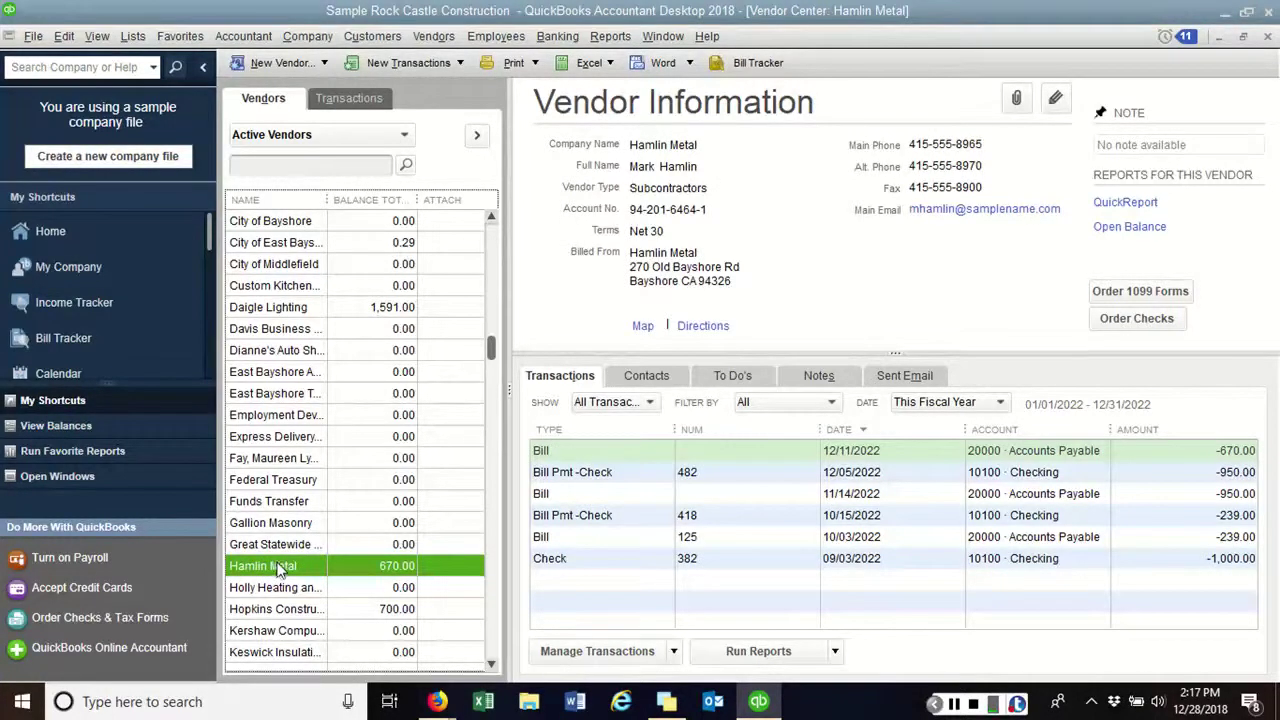
pyautogui.doubleClick(262, 566)
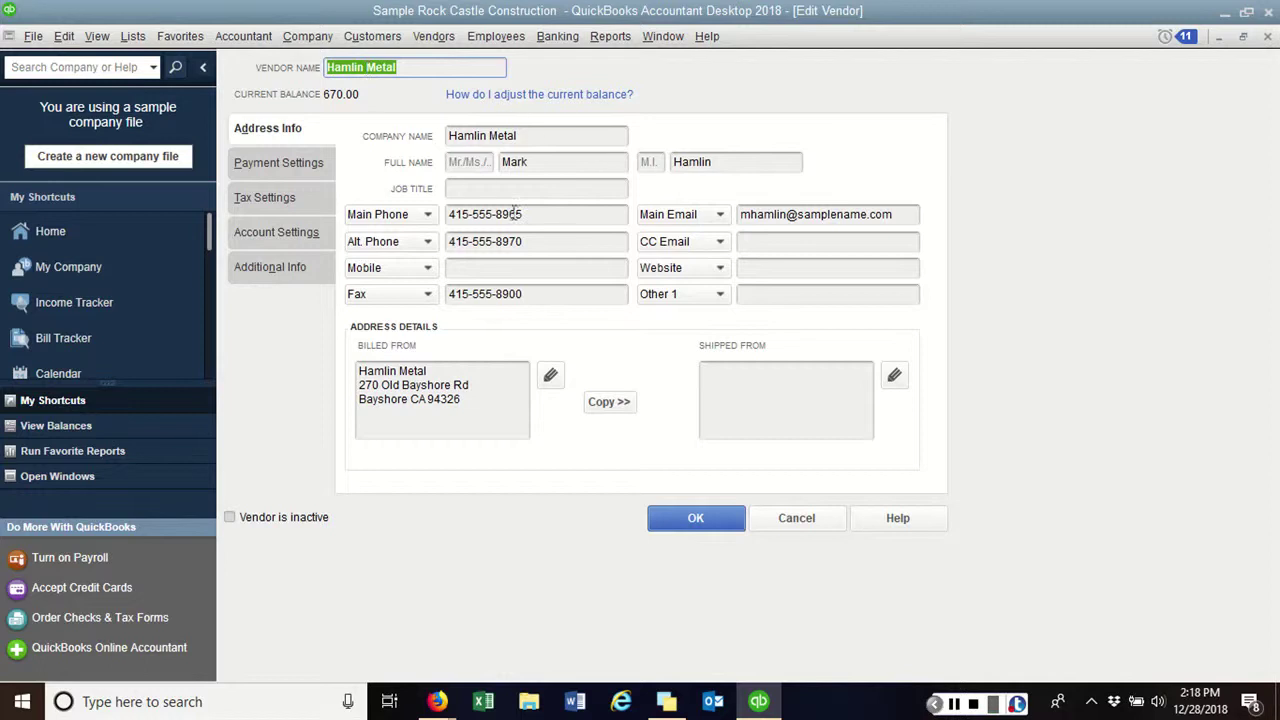
# - Examine Hamlin Metal's address information, including the company name, contact name, main phone and billed-from address
pyautogui.click(504, 135)
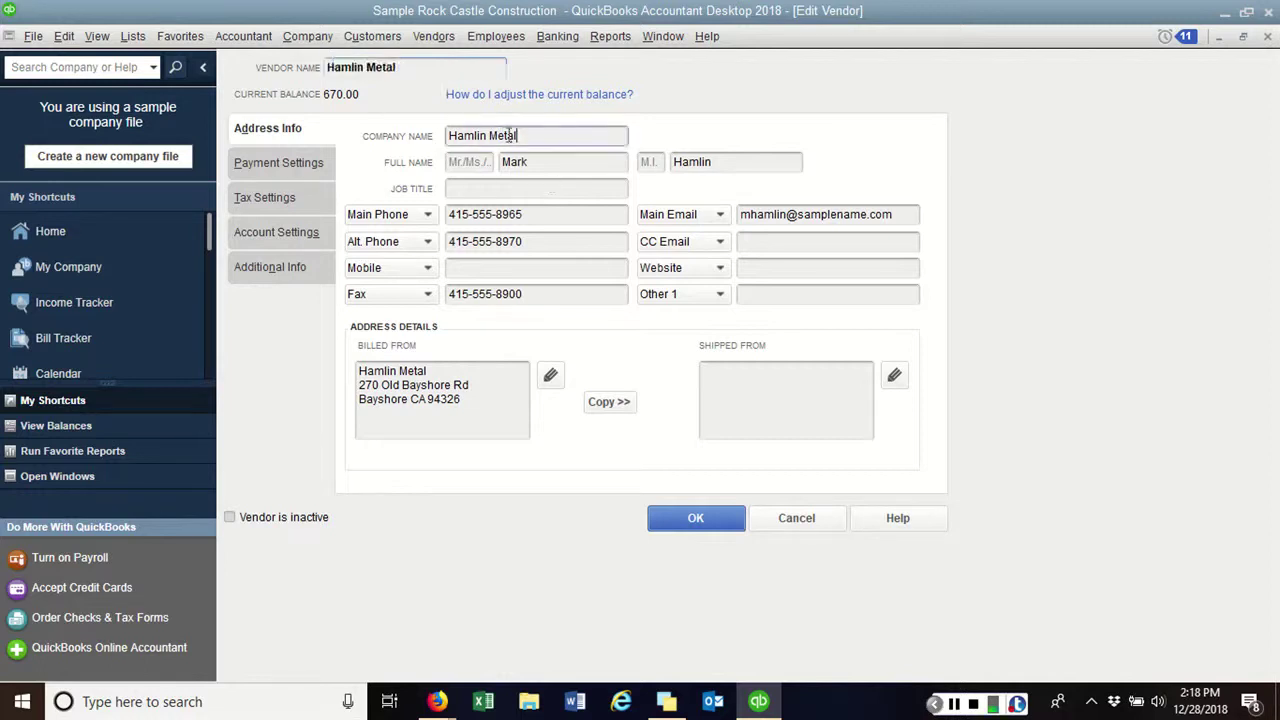
pyautogui.click(521, 171)
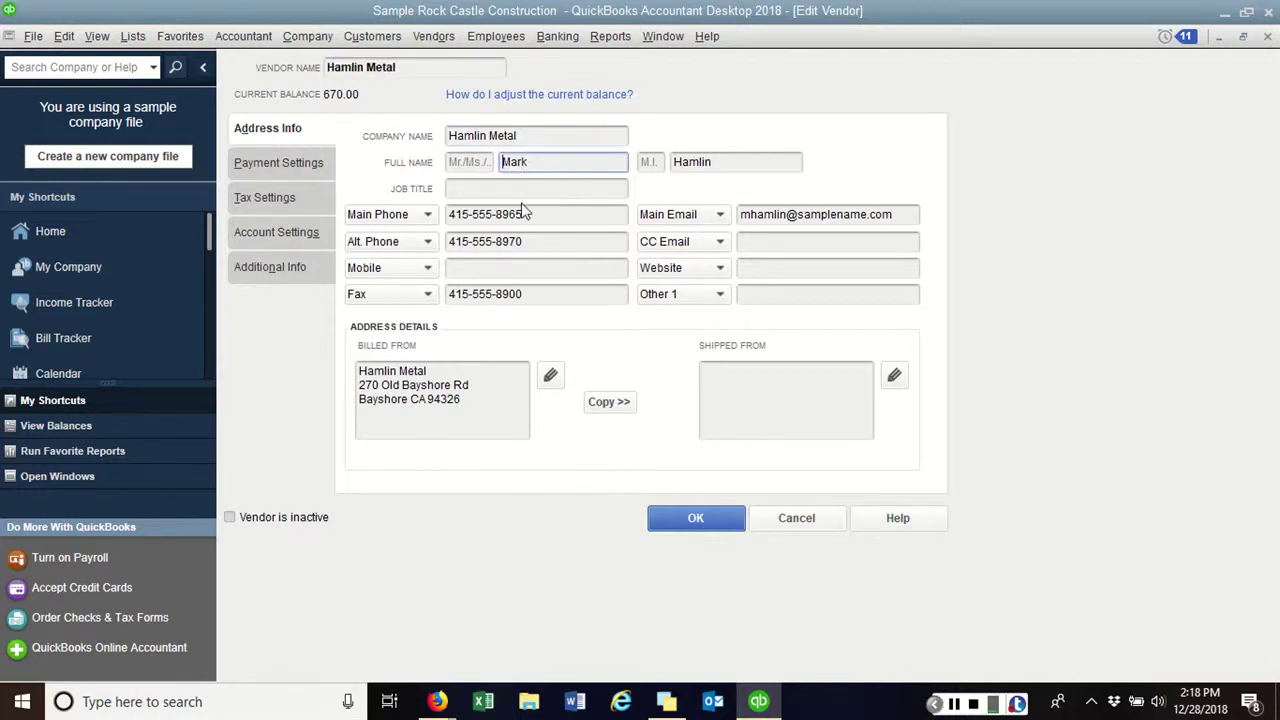
pyautogui.click(524, 213)
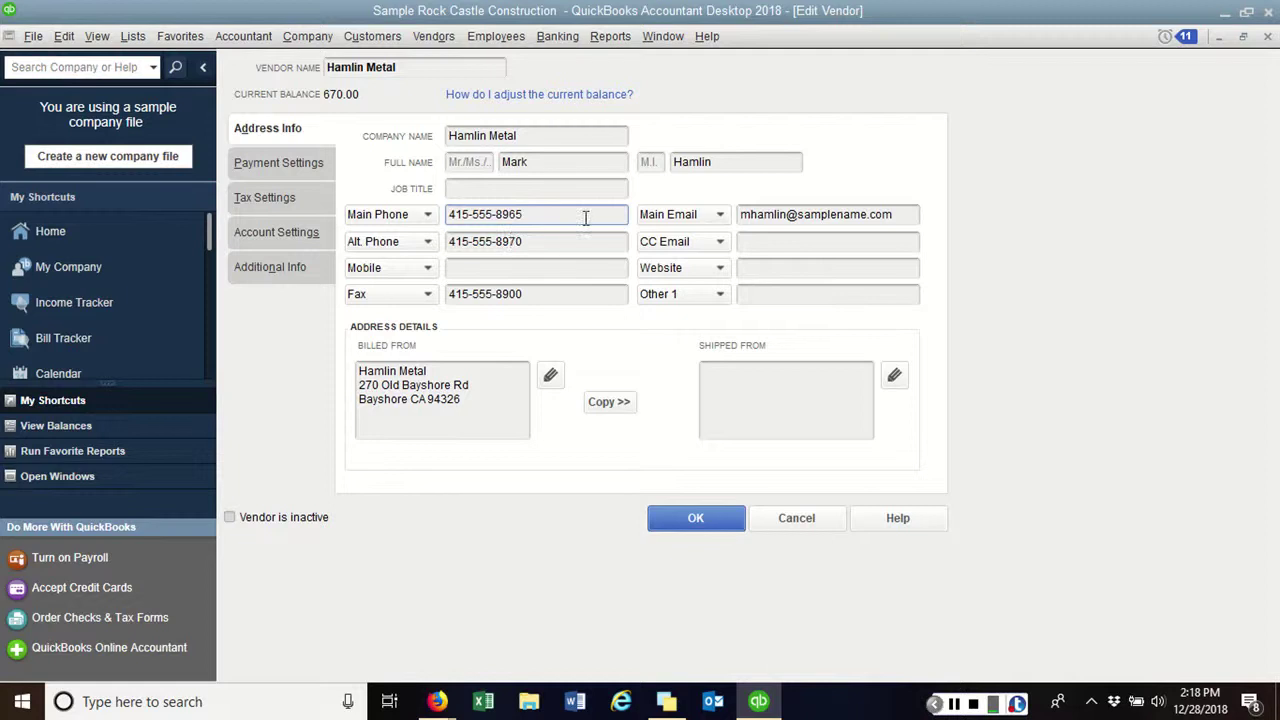
pyautogui.click(476, 402)
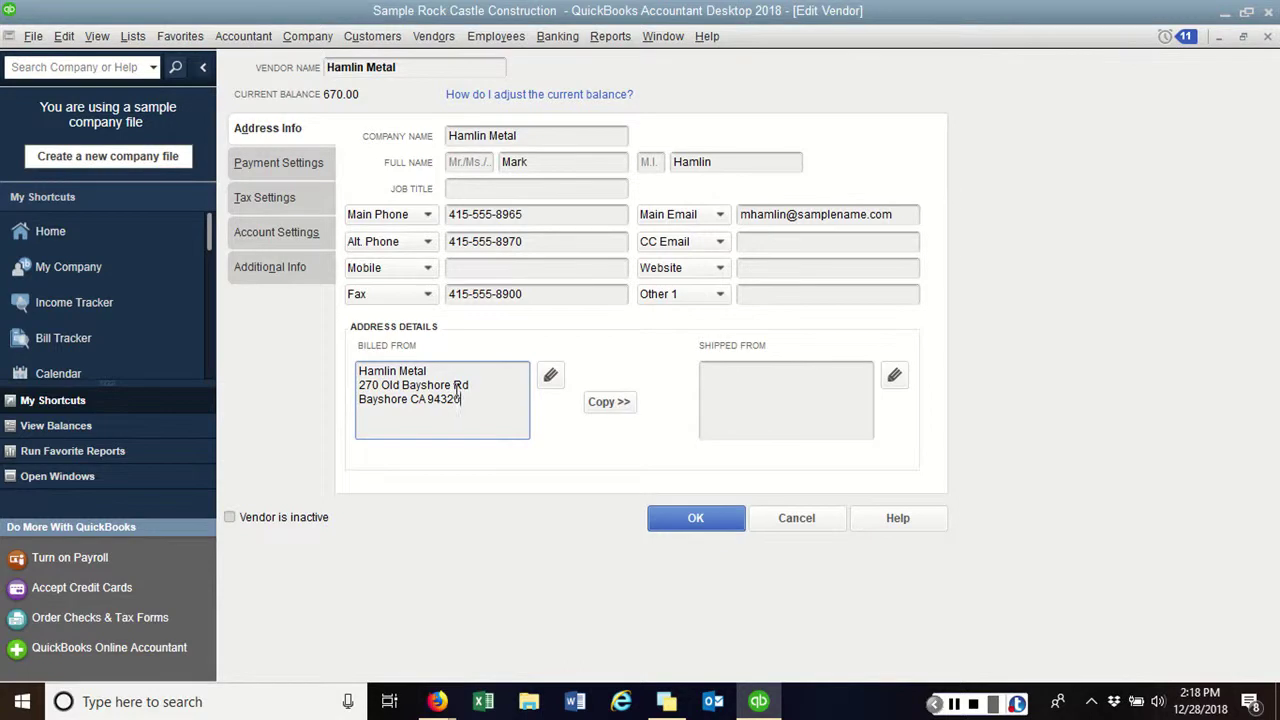
# - Review Hamlin Metal's payment, tax, account and additional information settings, and leave the record without saving
pyautogui.click(298, 167)
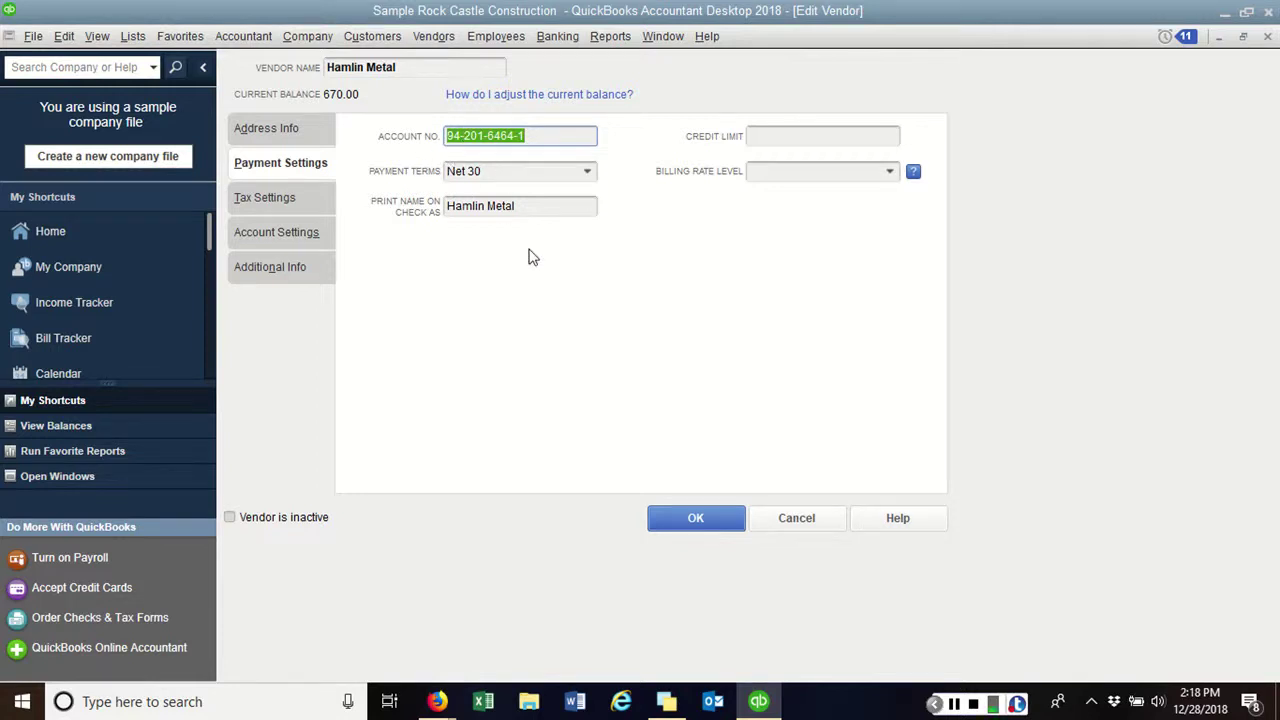
pyautogui.click(775, 135)
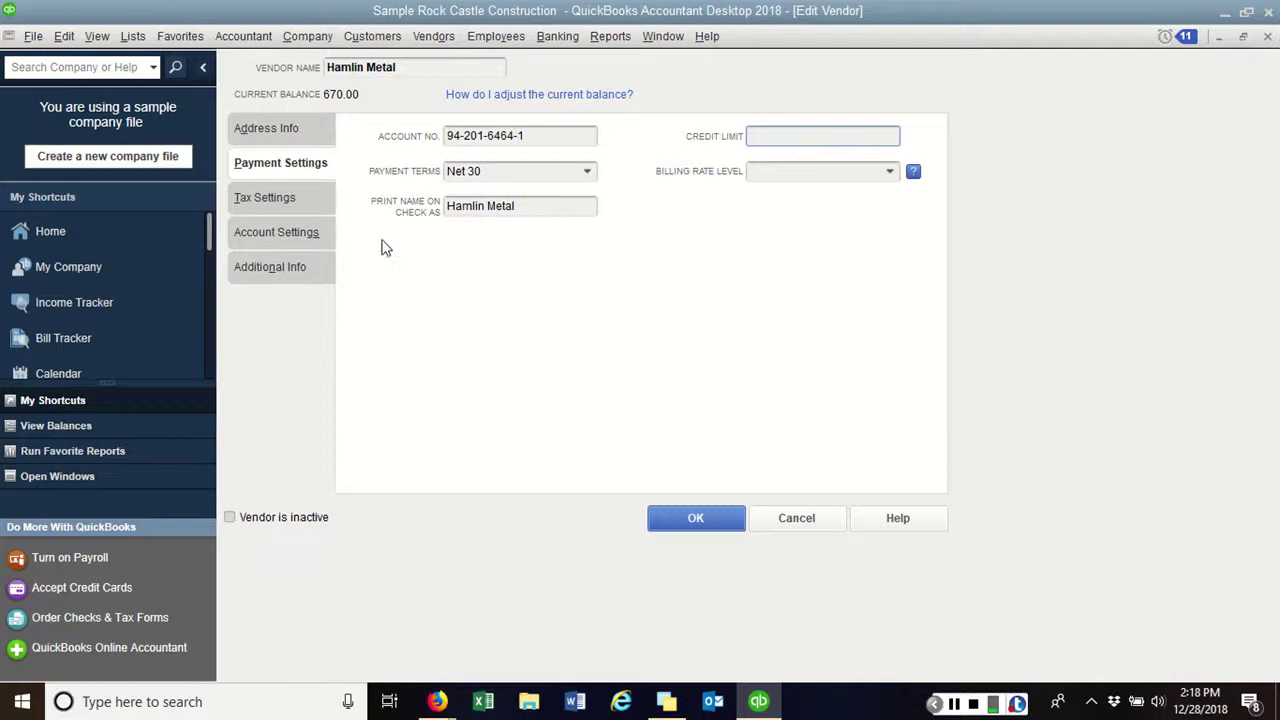
pyautogui.click(281, 207)
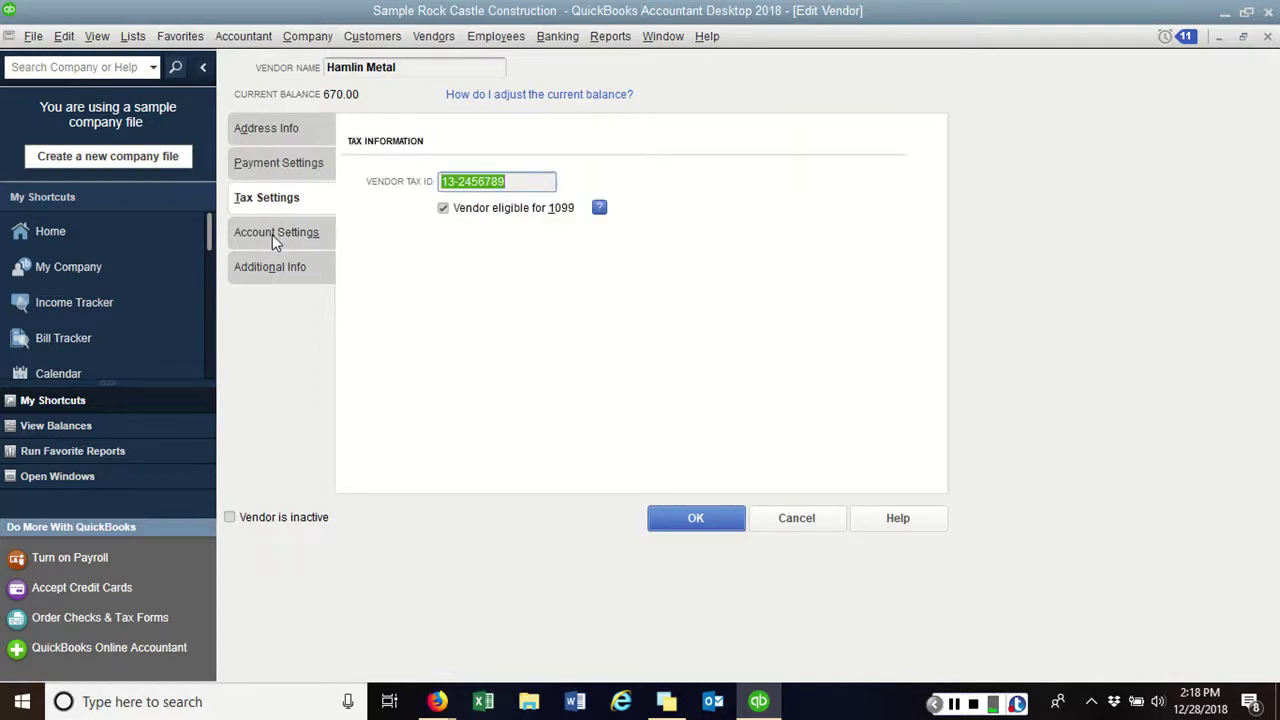
pyautogui.click(276, 235)
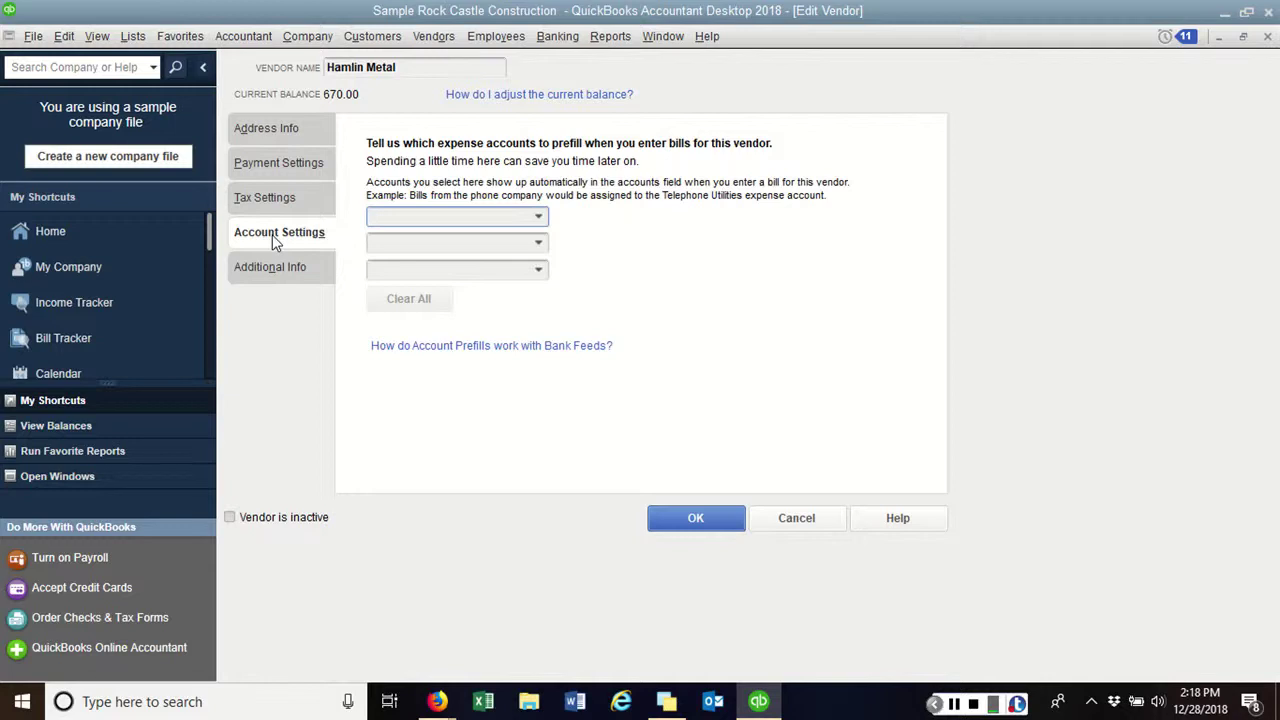
pyautogui.click(268, 268)
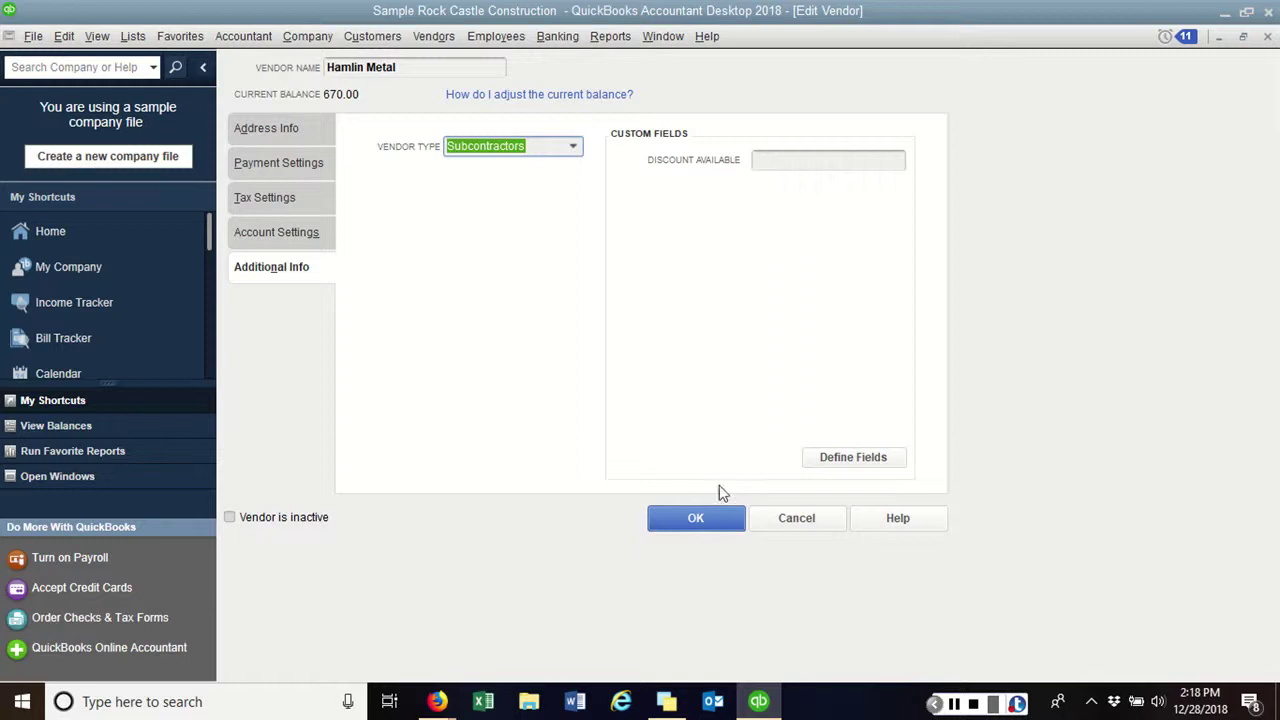
pyautogui.click(803, 519)
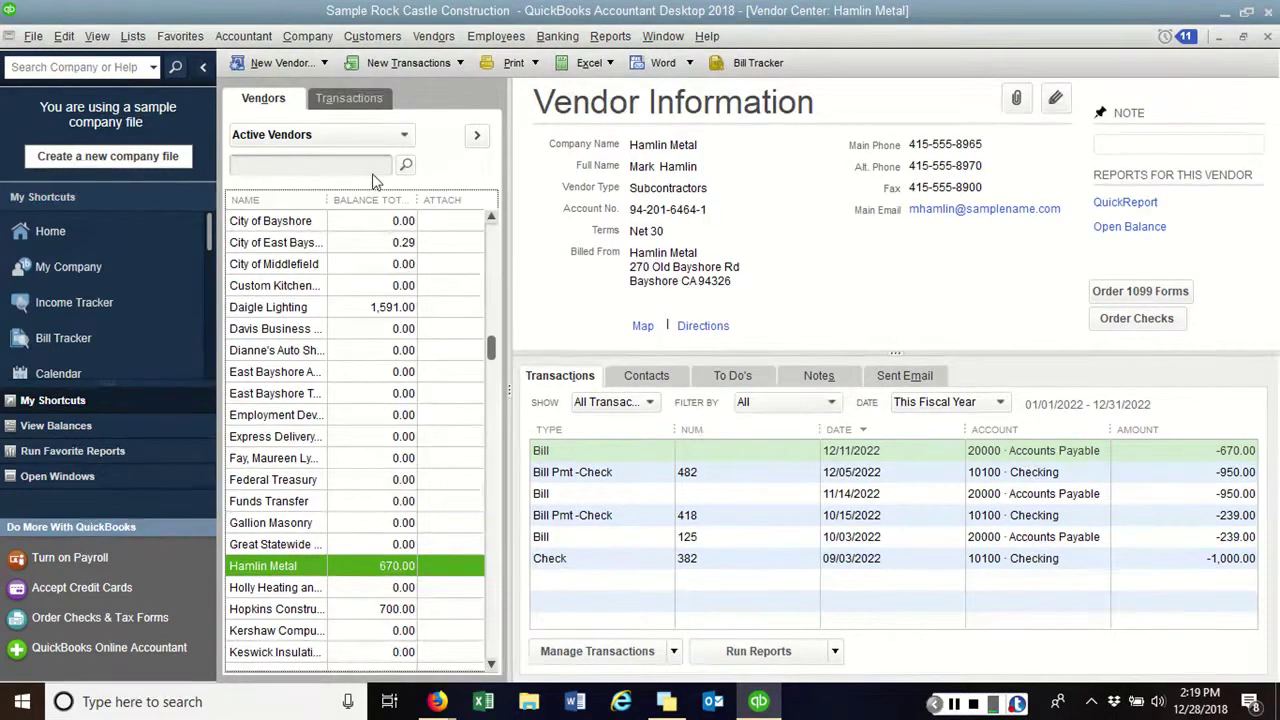
# - Look at a blank New Vendor form, cancel it, and close the Vendor Center
pyautogui.click(323, 68)
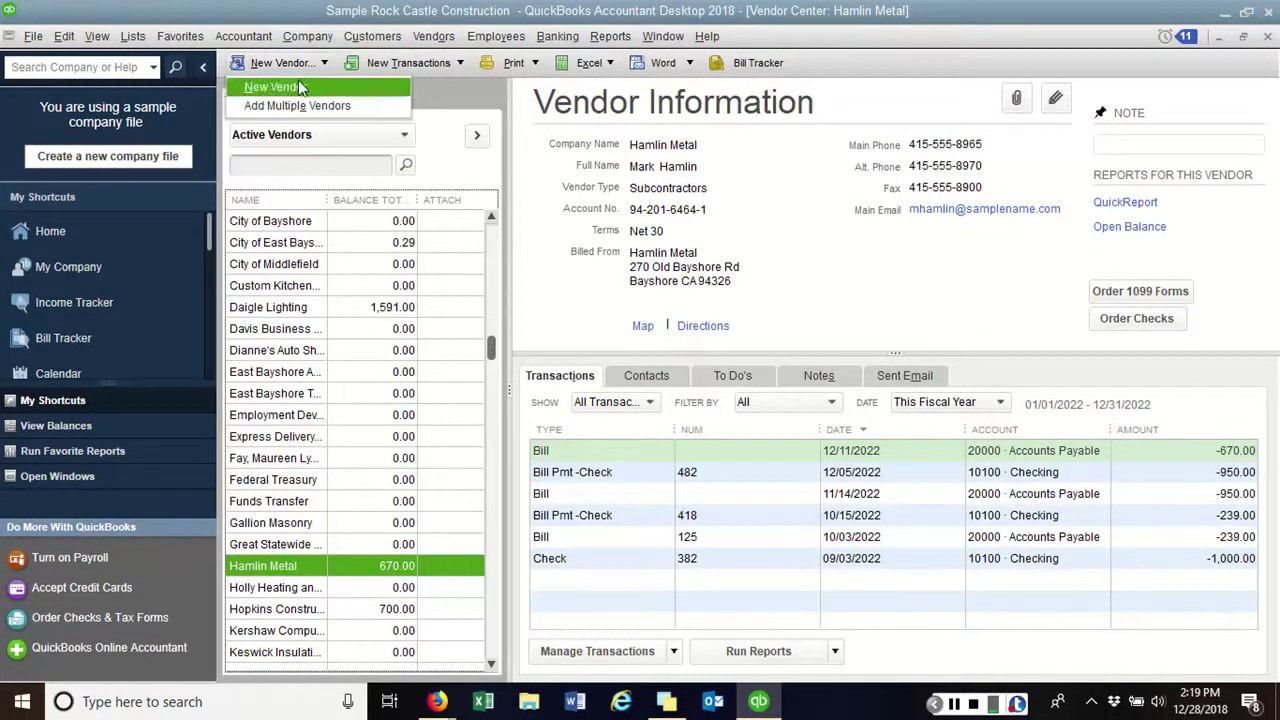
pyautogui.click(299, 87)
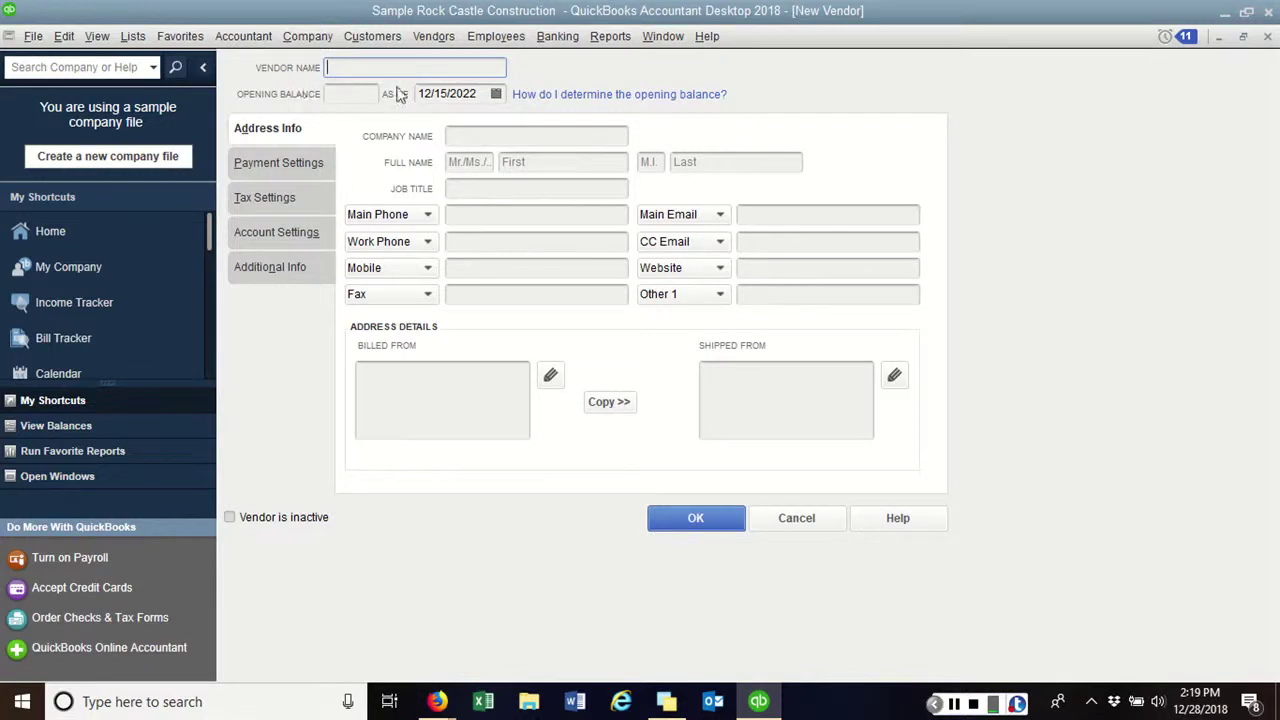
pyautogui.click(812, 521)
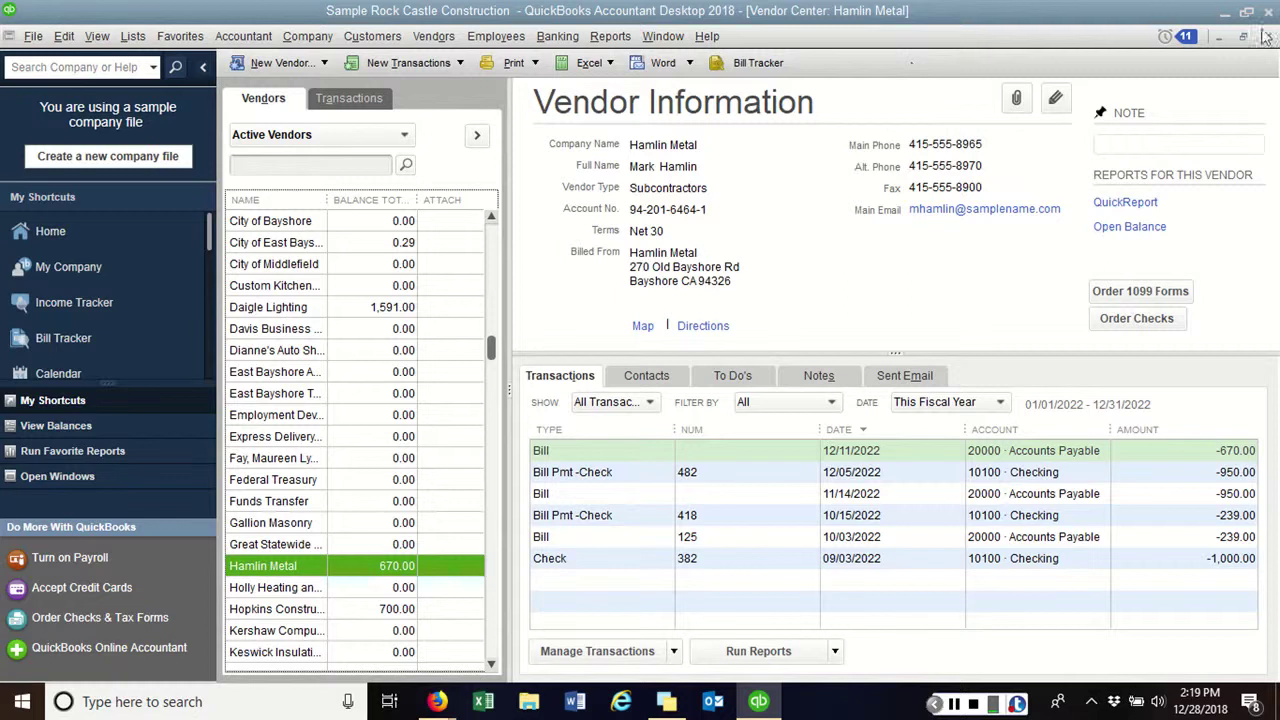
pyautogui.click(1268, 37)
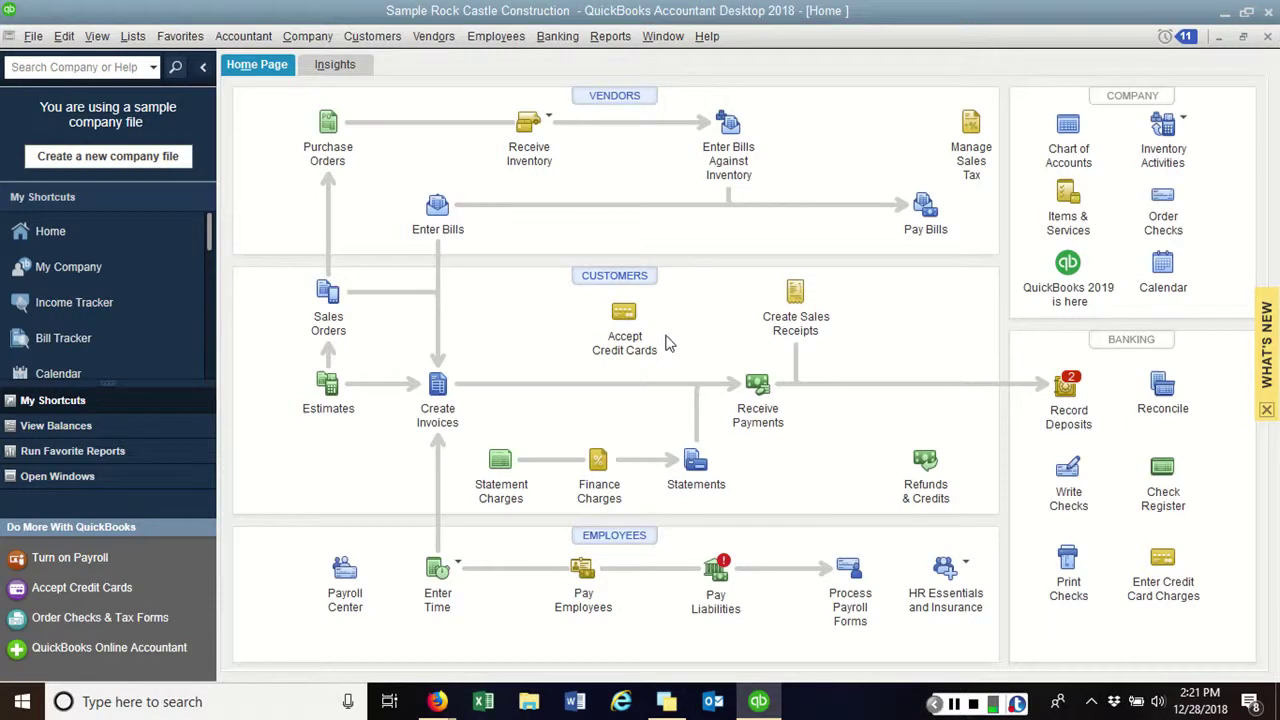
# - Open a blank customer invoice, look at the items available for its lines, and close it without entering anything
pyautogui.click(441, 398)
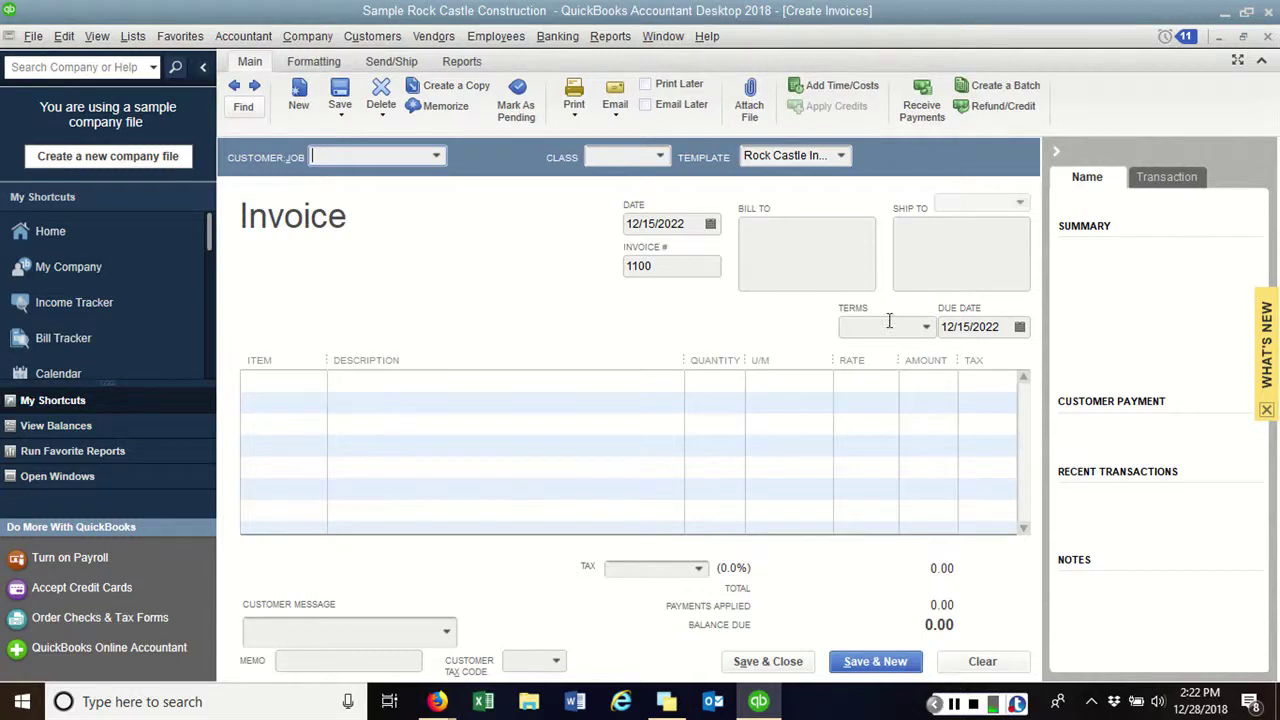
pyautogui.click(315, 384)
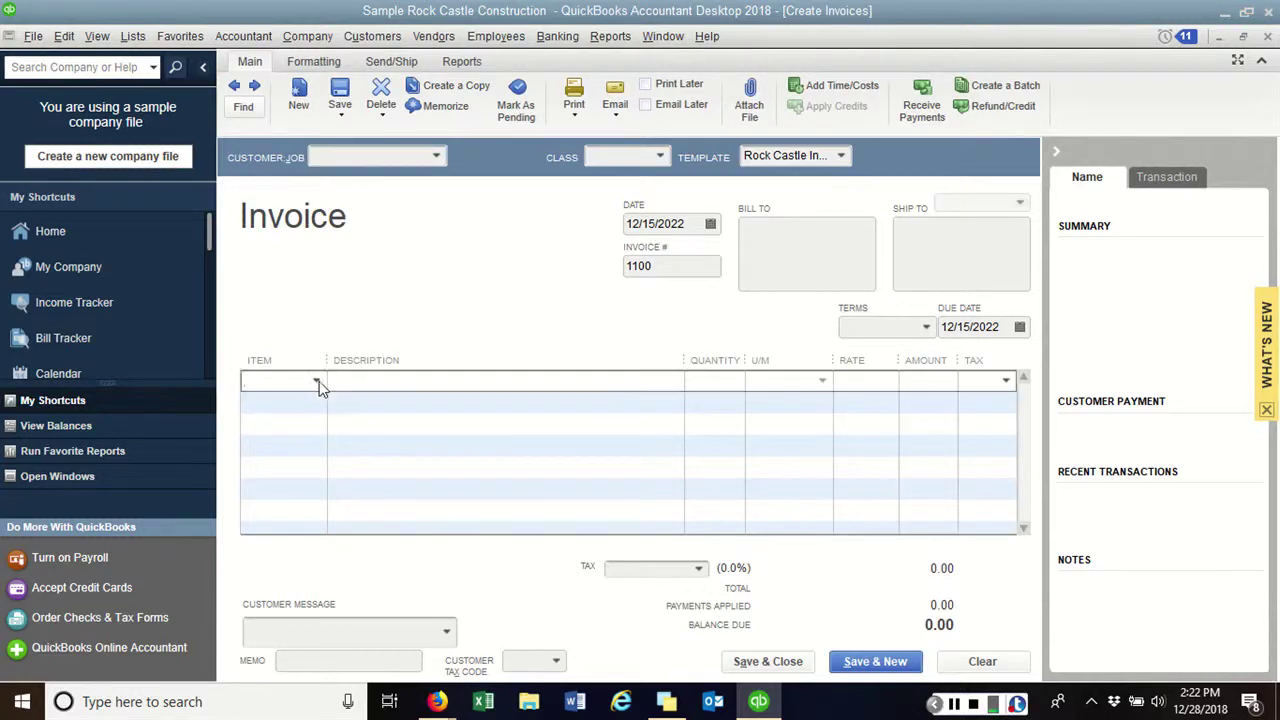
pyautogui.click(317, 382)
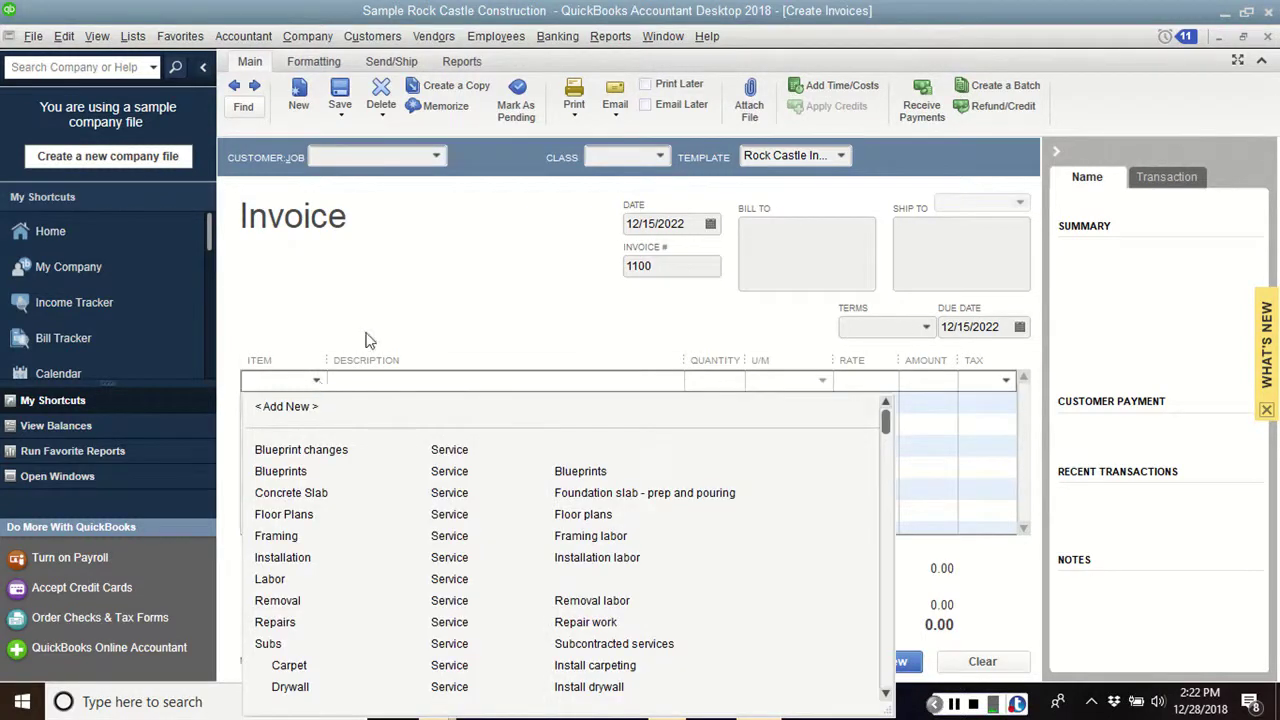
pyautogui.click(380, 325)
pyautogui.click(300, 426)
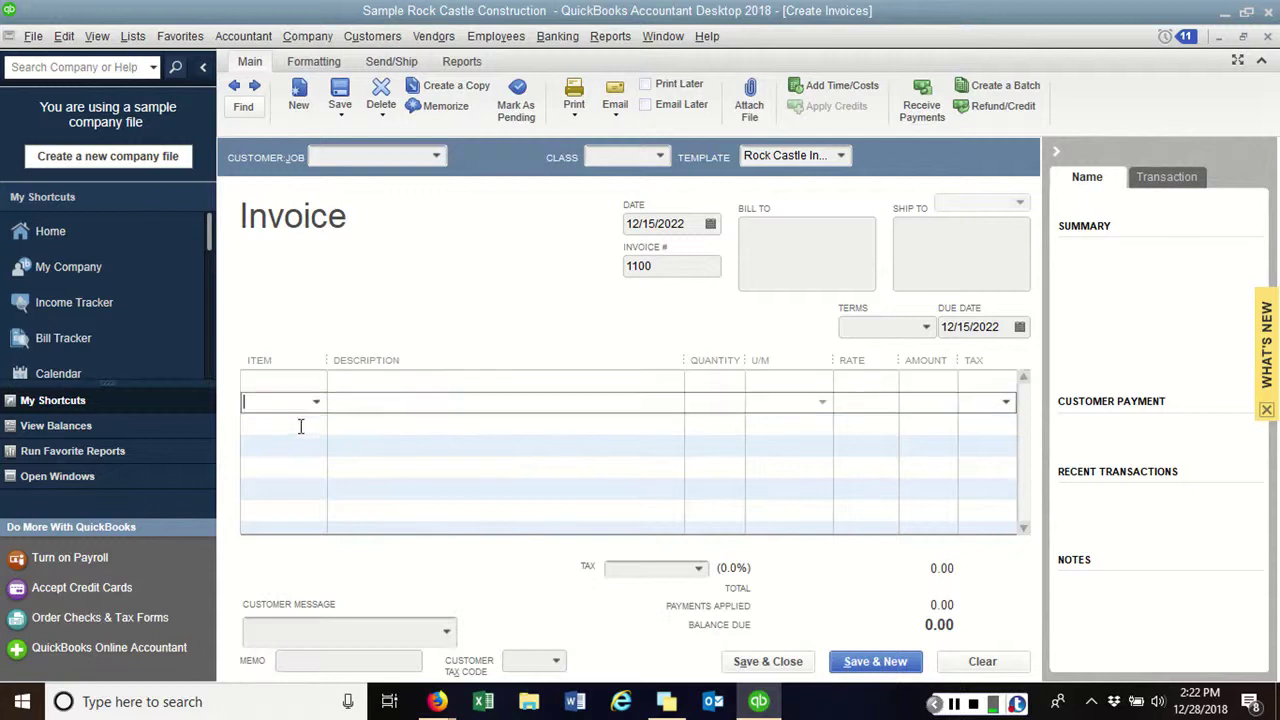
pyautogui.click(316, 402)
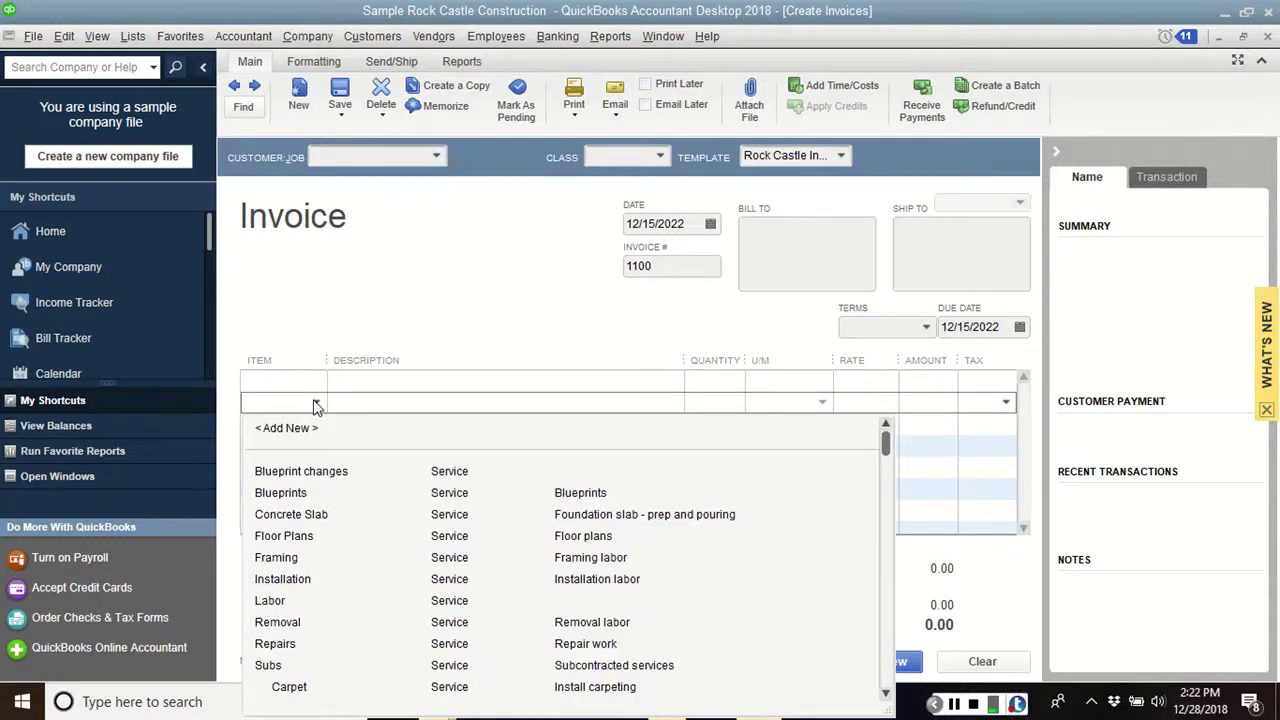
pyautogui.click(414, 330)
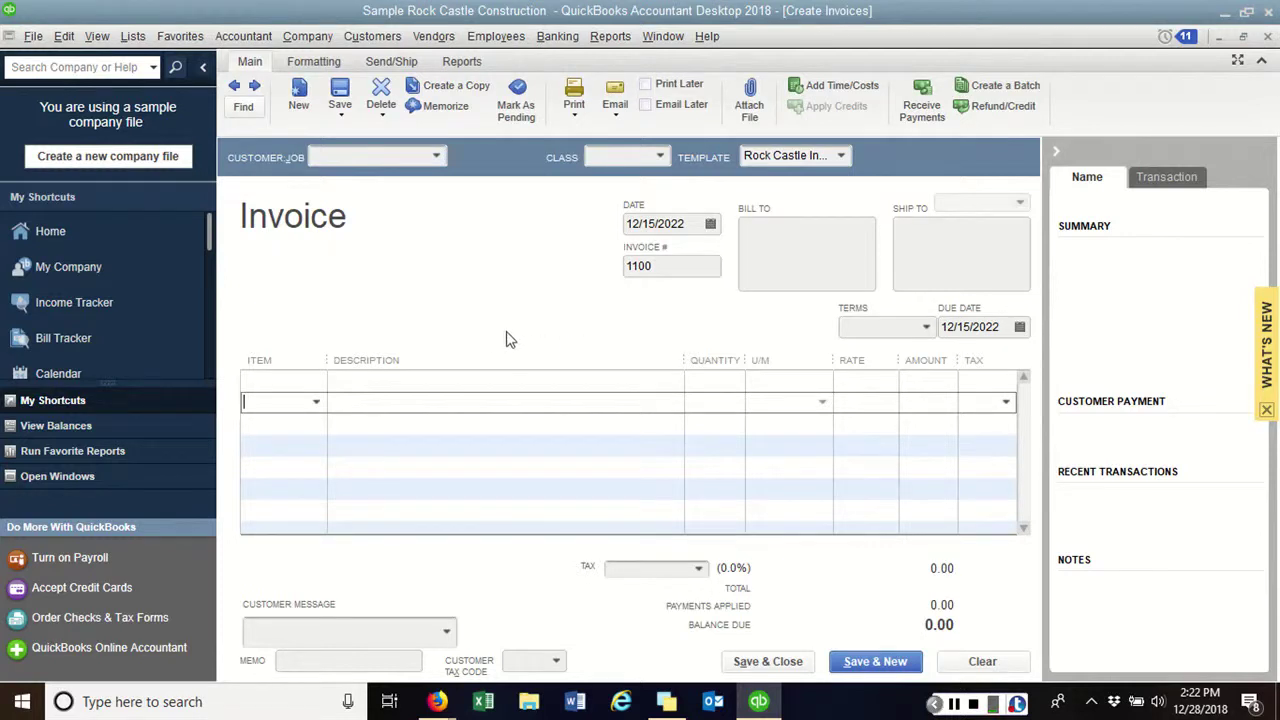
pyautogui.click(1268, 37)
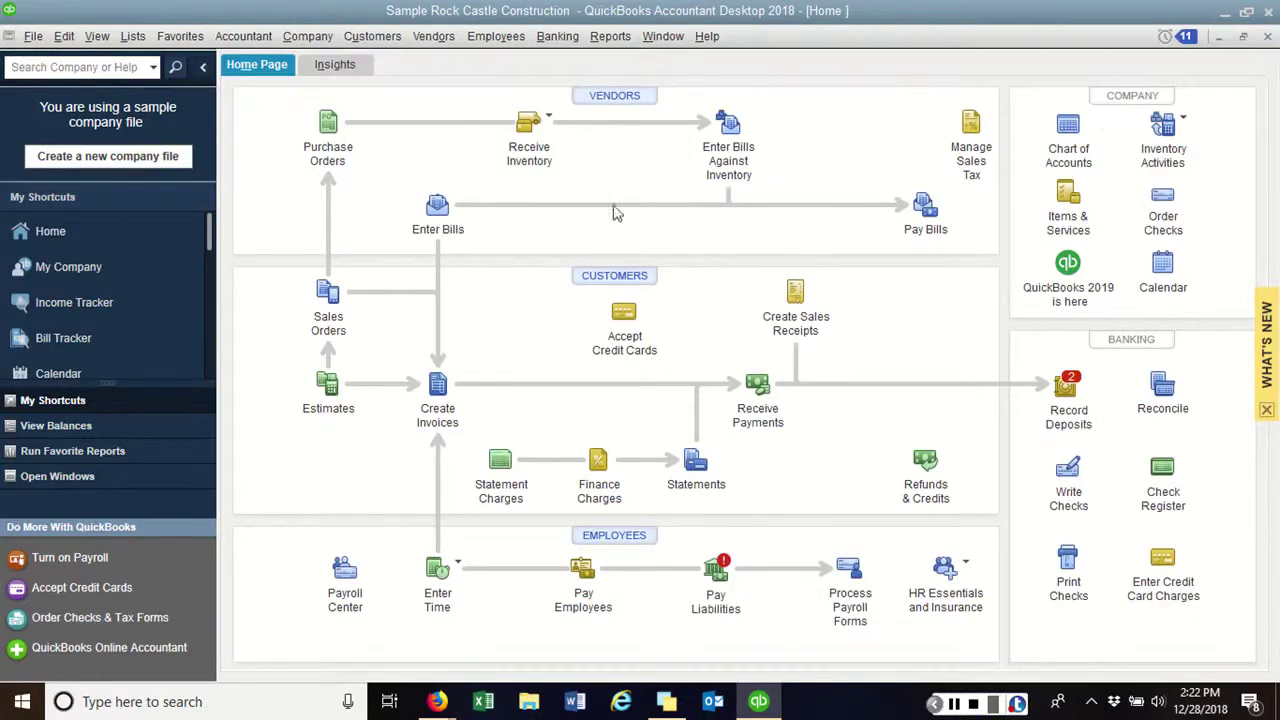
# - Open a blank purchase order, look at the items available for its first line, and close it without entering anything
pyautogui.click(333, 130)
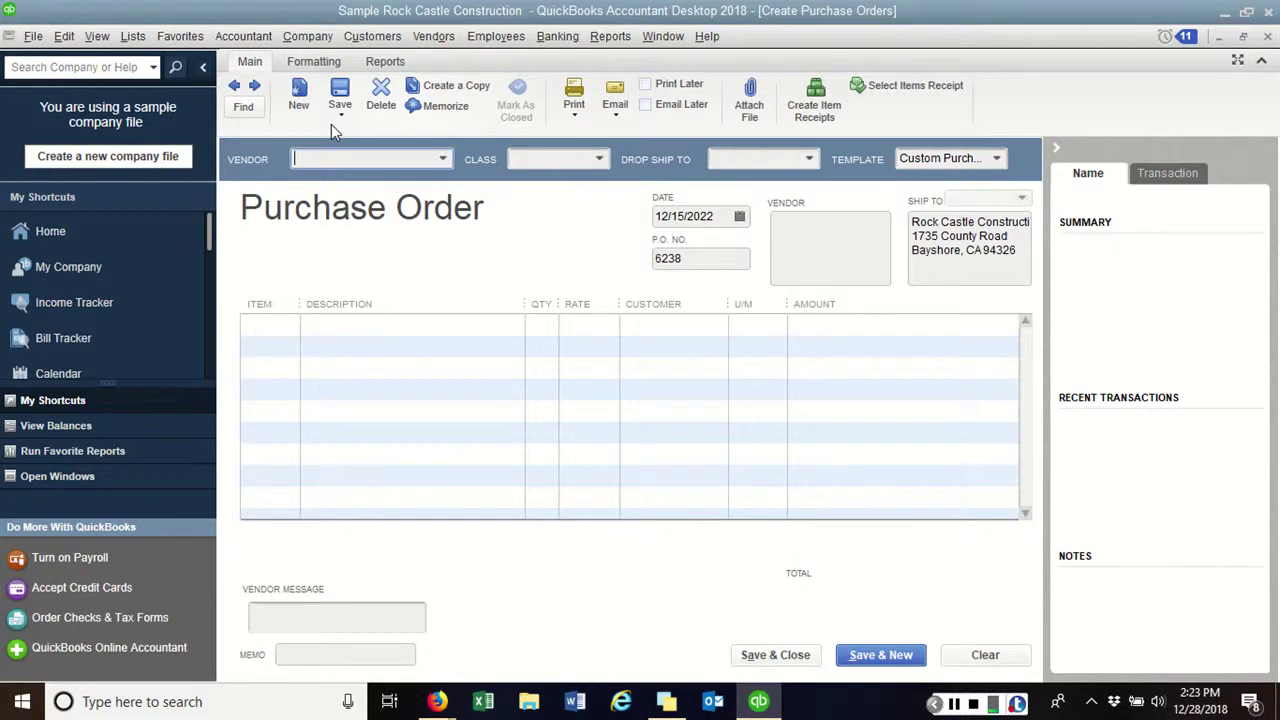
pyautogui.click(295, 325)
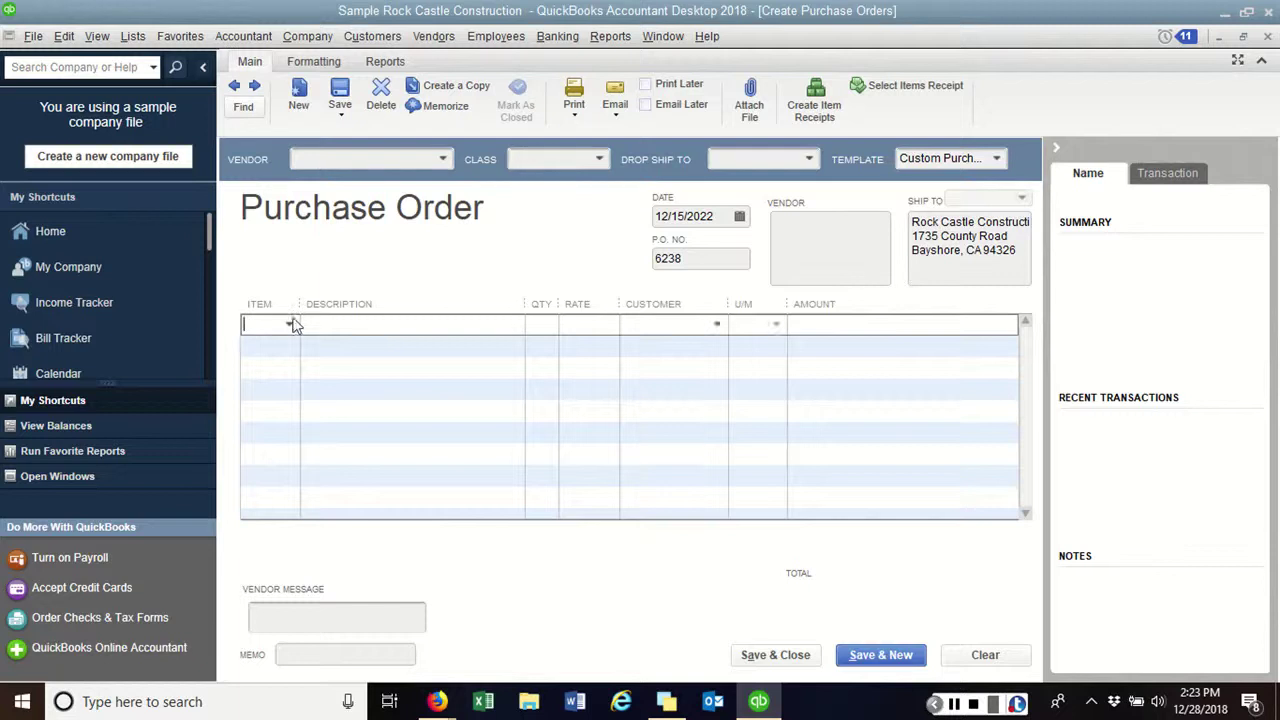
pyautogui.click(290, 325)
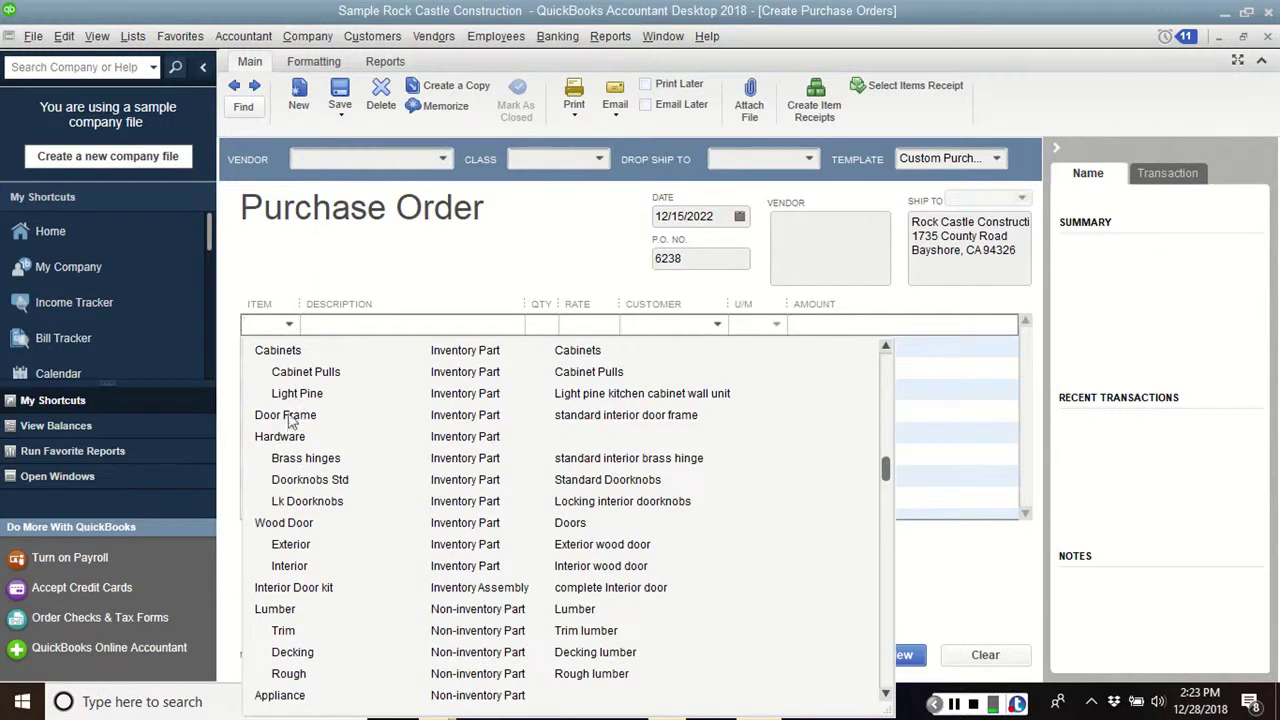
pyautogui.click(397, 258)
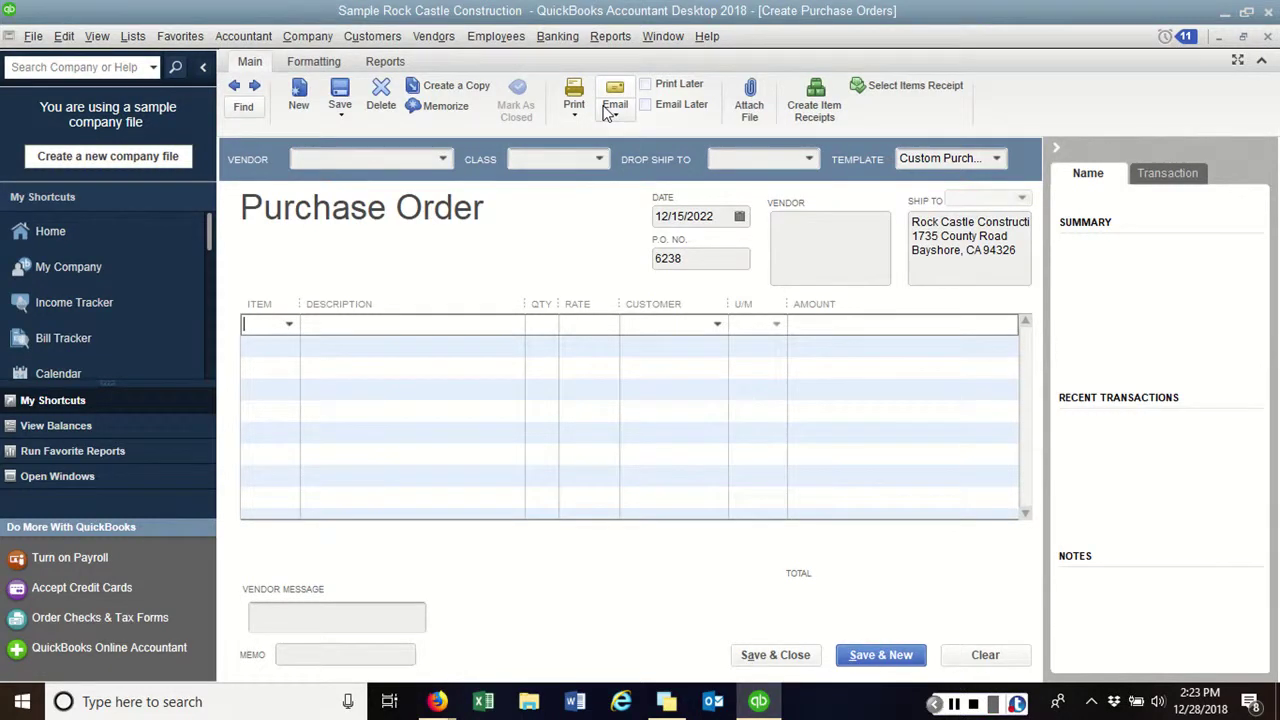
pyautogui.click(1267, 37)
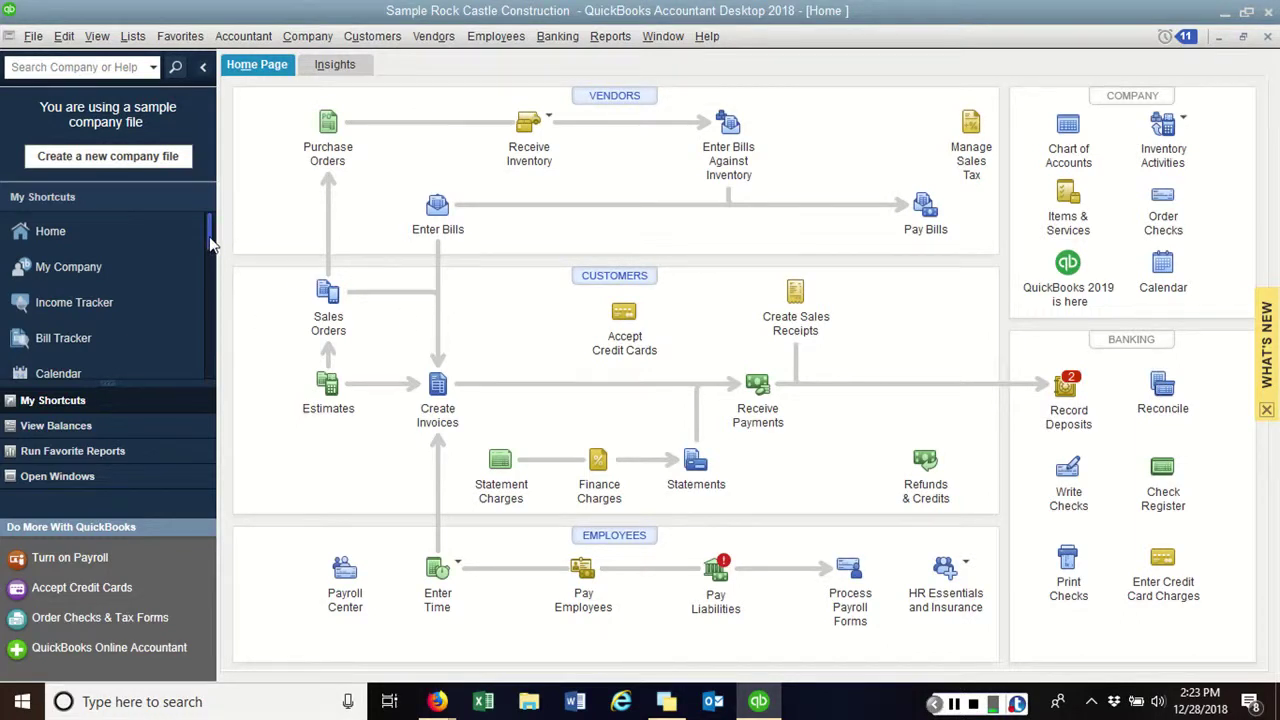
# - Look through the My Shortcuts list as far as Order Checks, Invoice, Item and Check, and return to its start
pyautogui.moveTo(209, 238); pyautogui.dragTo(205, 305)
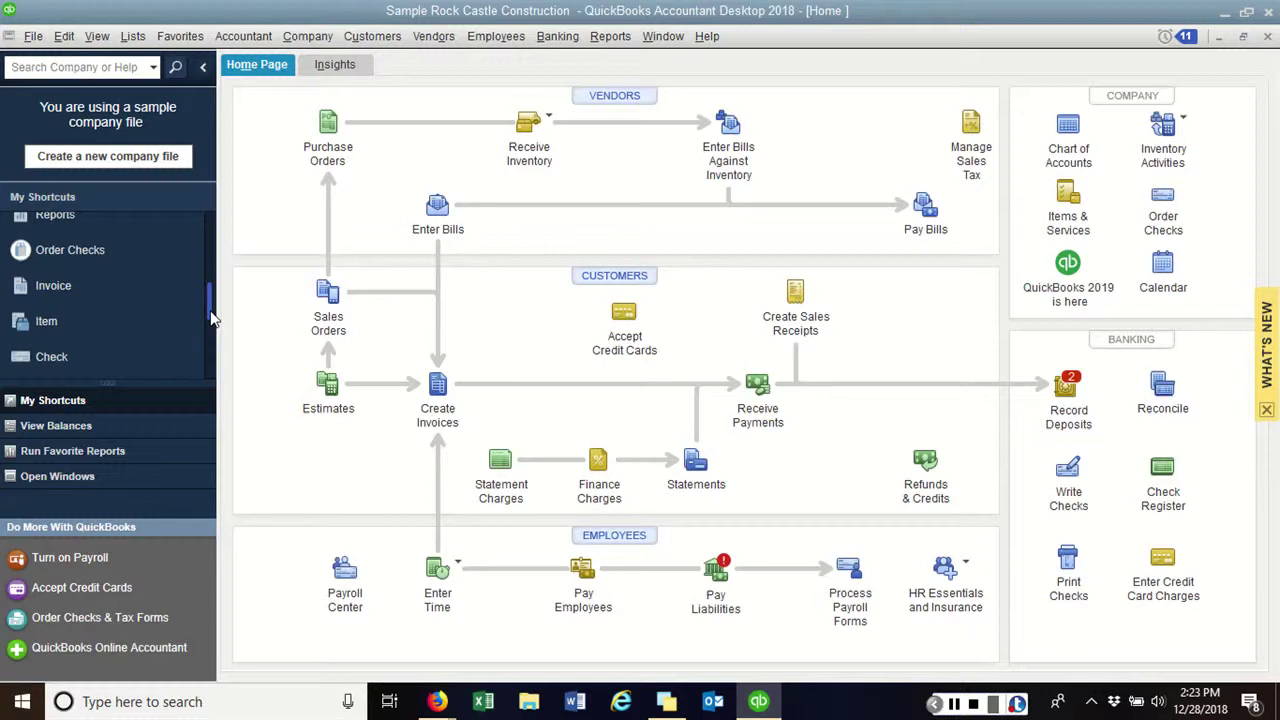
pyautogui.moveTo(211, 317); pyautogui.dragTo(213, 246)
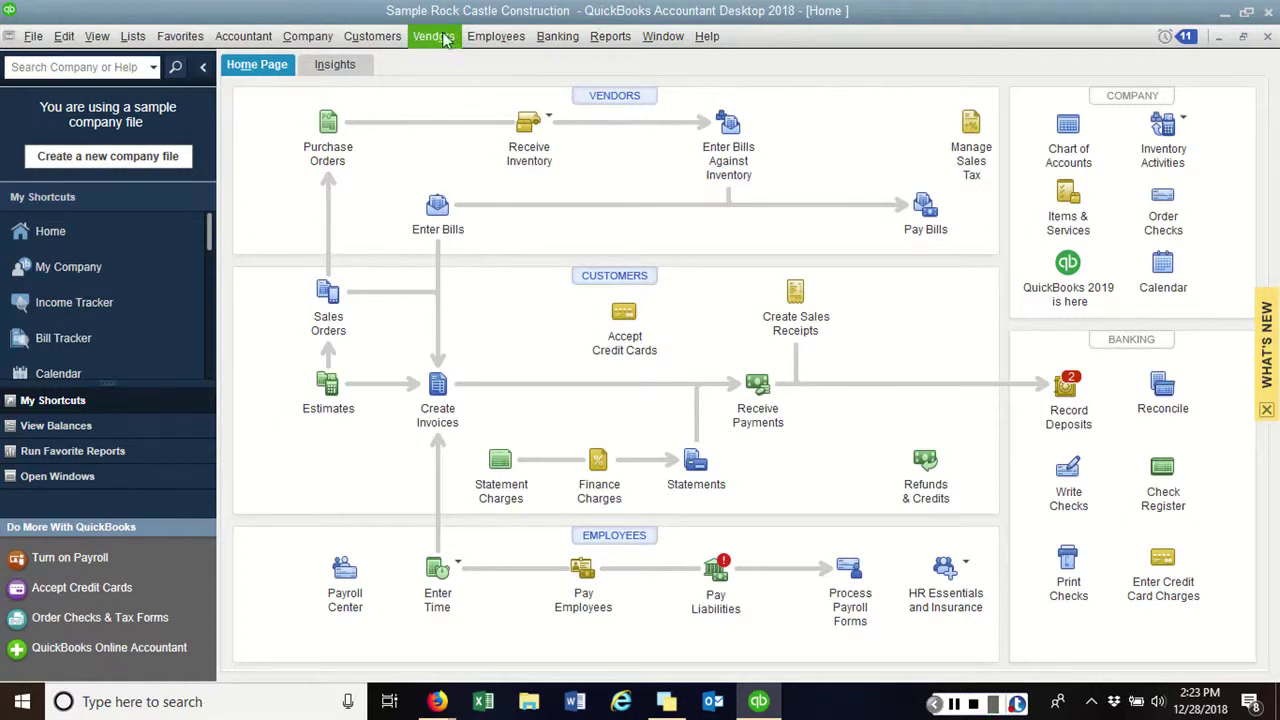
# - Look through the commands available for customers and for vendors without choosing any of them
pyautogui.click(389, 37)
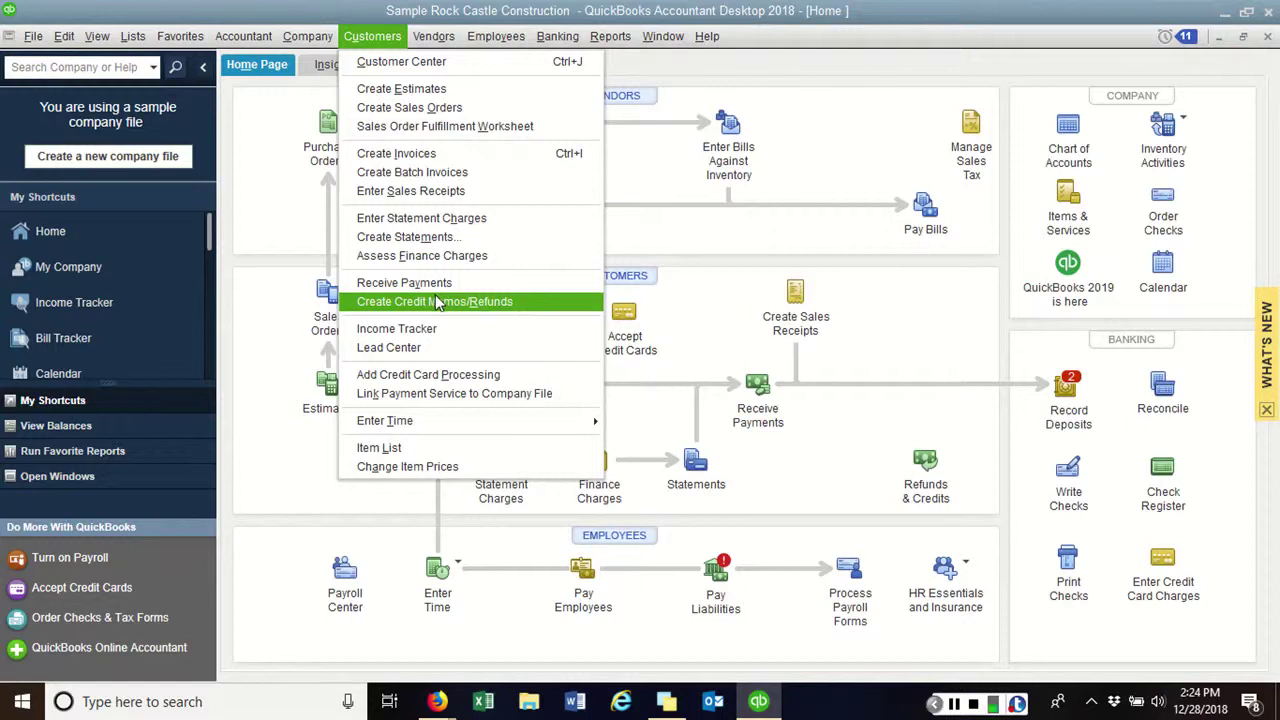
pyautogui.click(893, 334)
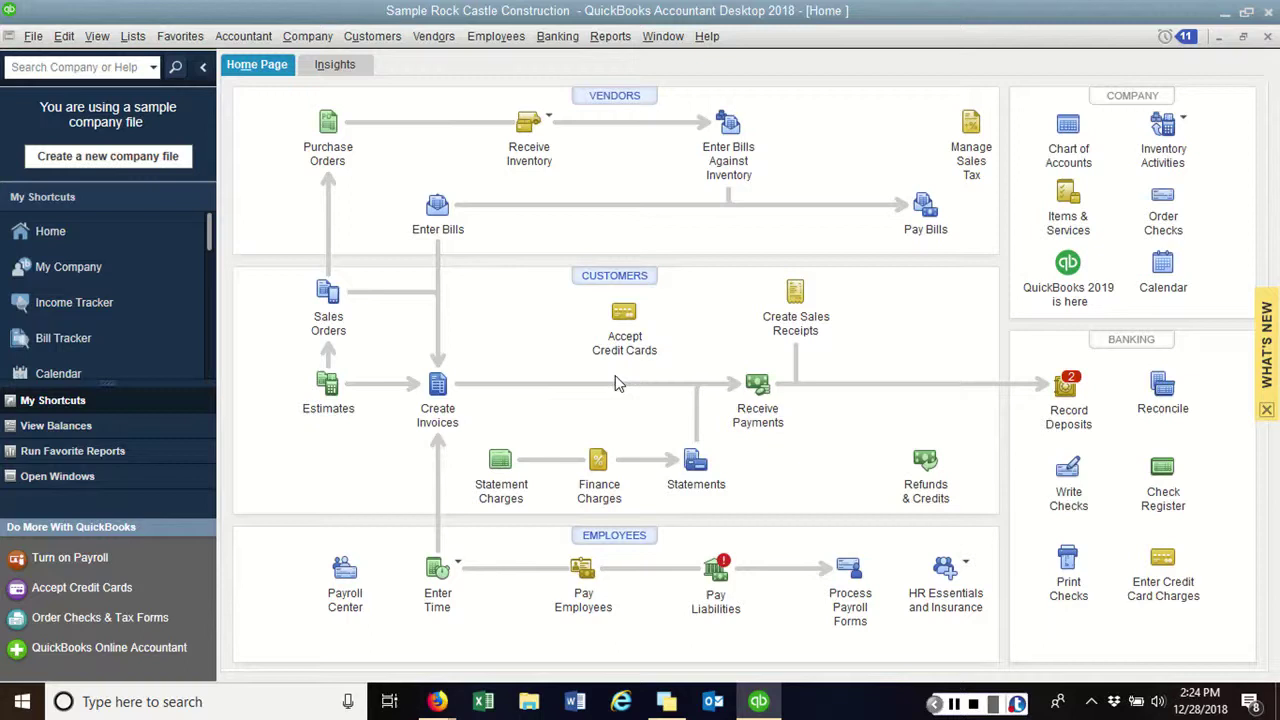
pyautogui.click(425, 35)
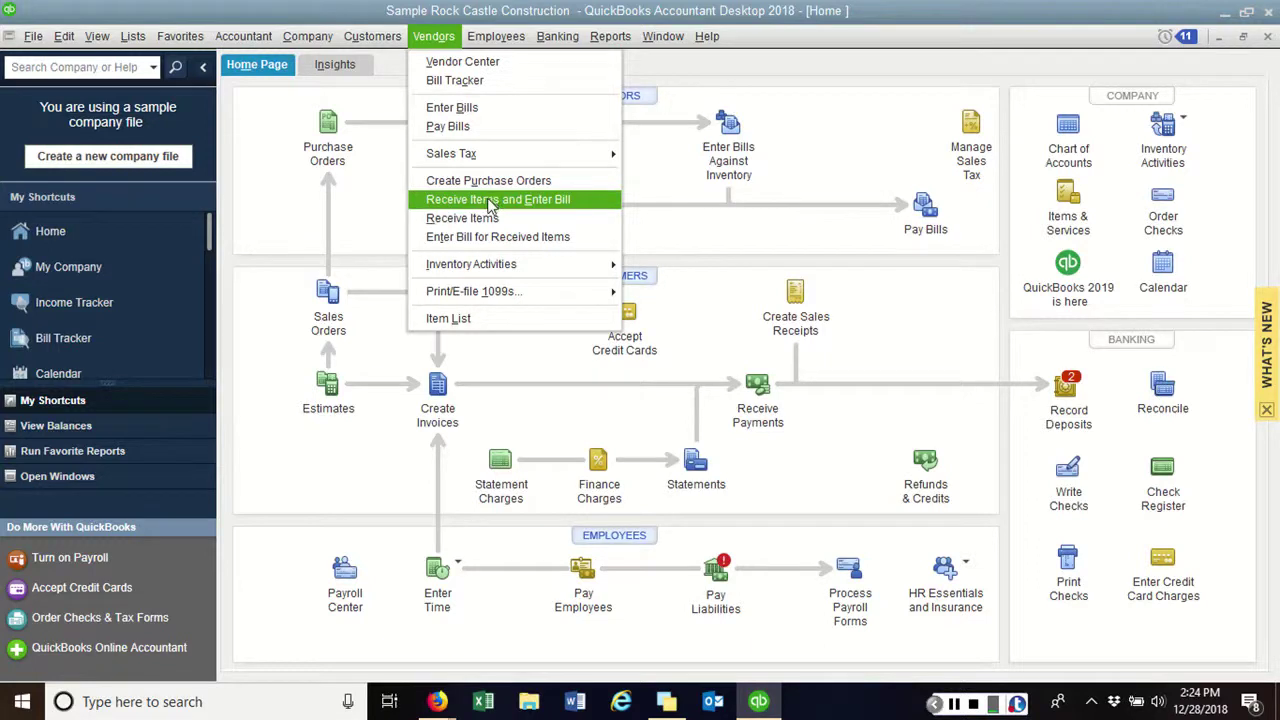
pyautogui.click(643, 196)
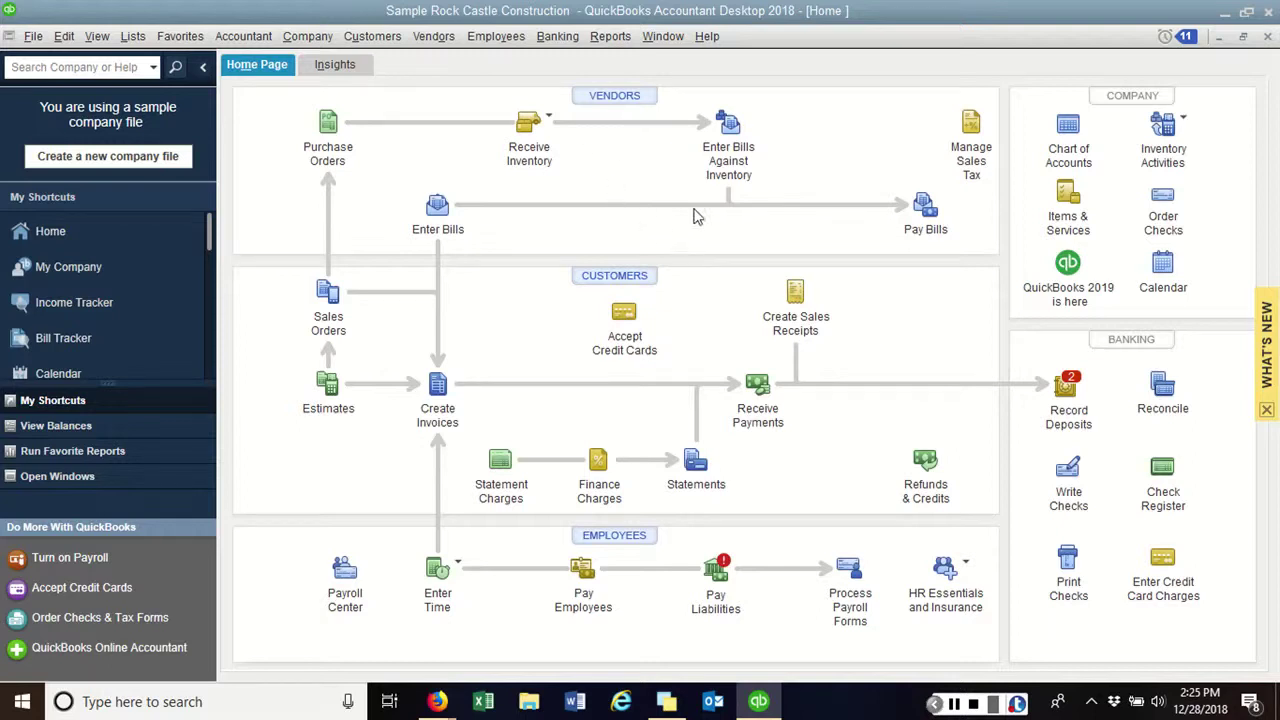
# - Start a new invoice from the home page and assign it to the customer's Utility Shed job in the J names
pyautogui.click(445, 395)
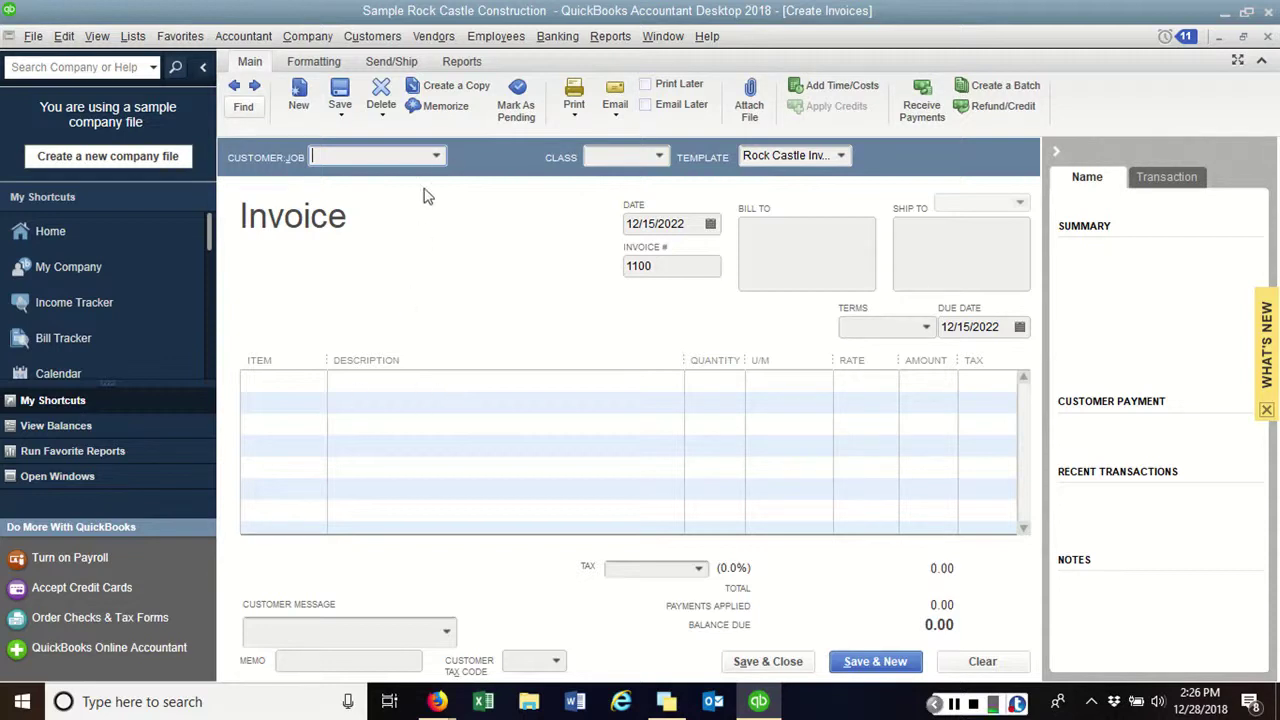
pyautogui.click(436, 158)
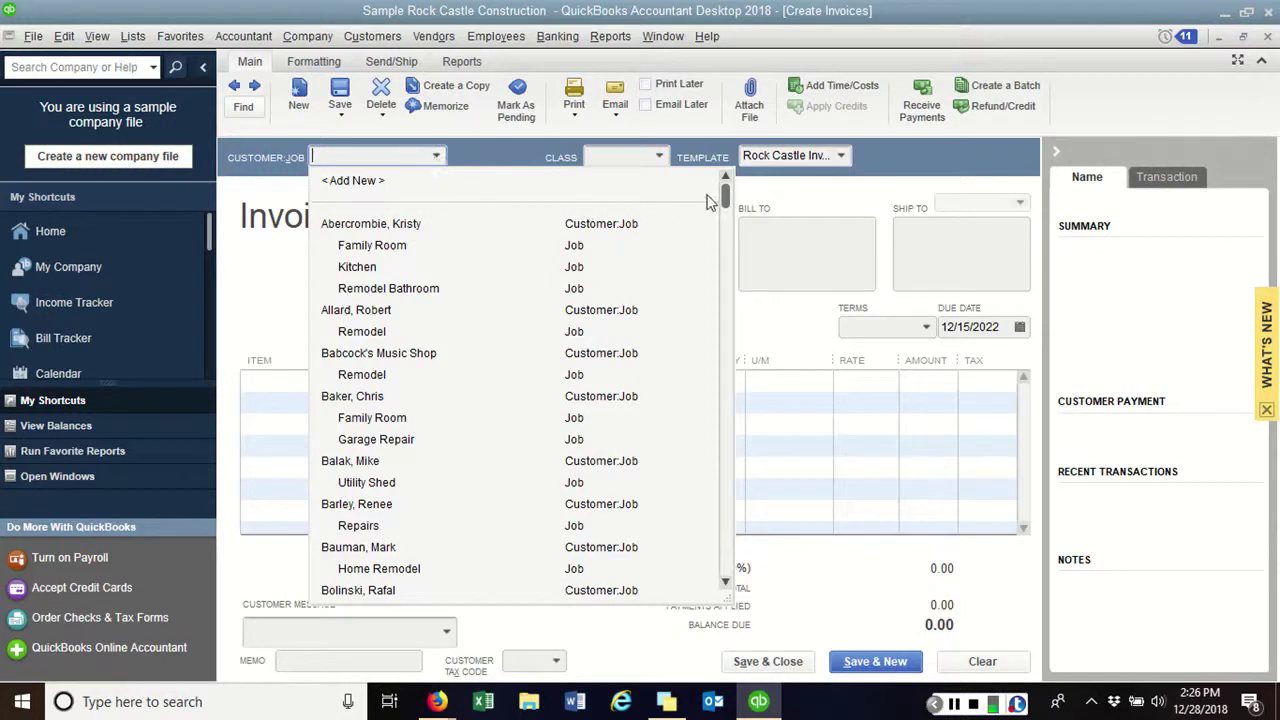
pyautogui.moveTo(726, 196); pyautogui.dragTo(726, 350)
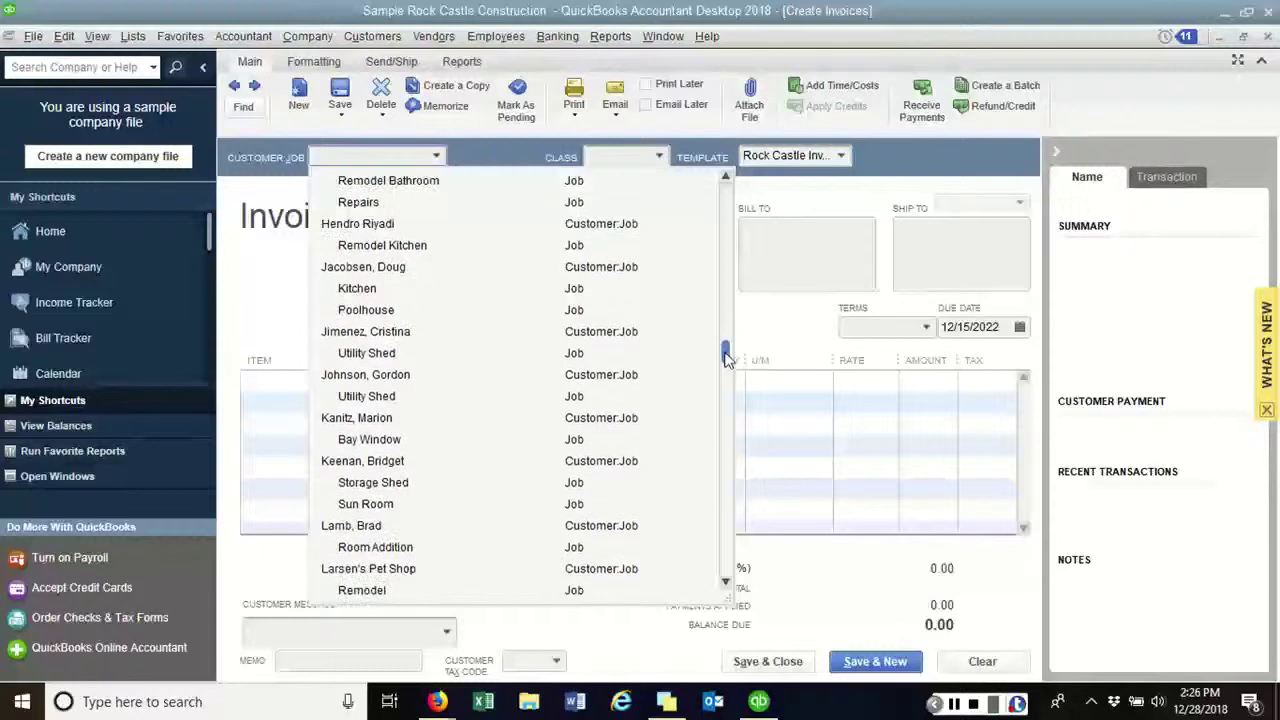
pyautogui.click(375, 397)
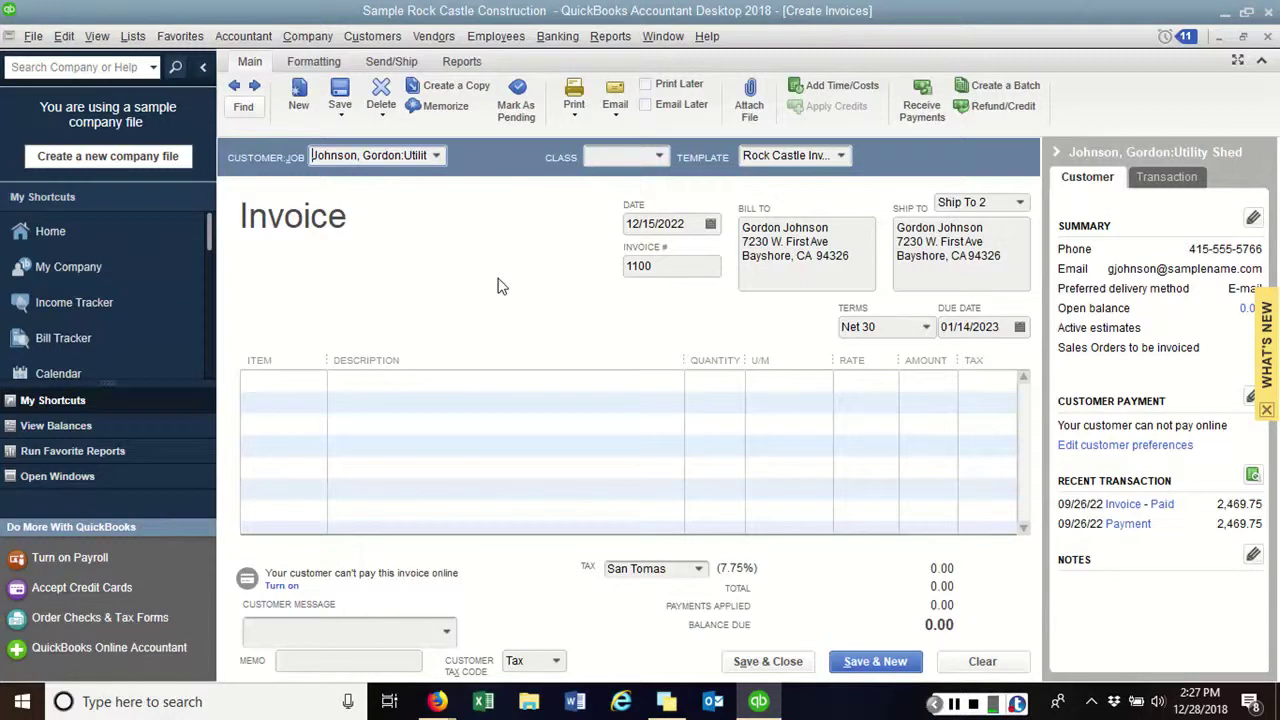
# - Go through the invoice's header fields in order, from class and template to terms and due date, ending on the first item line
pyautogui.press('Tab')
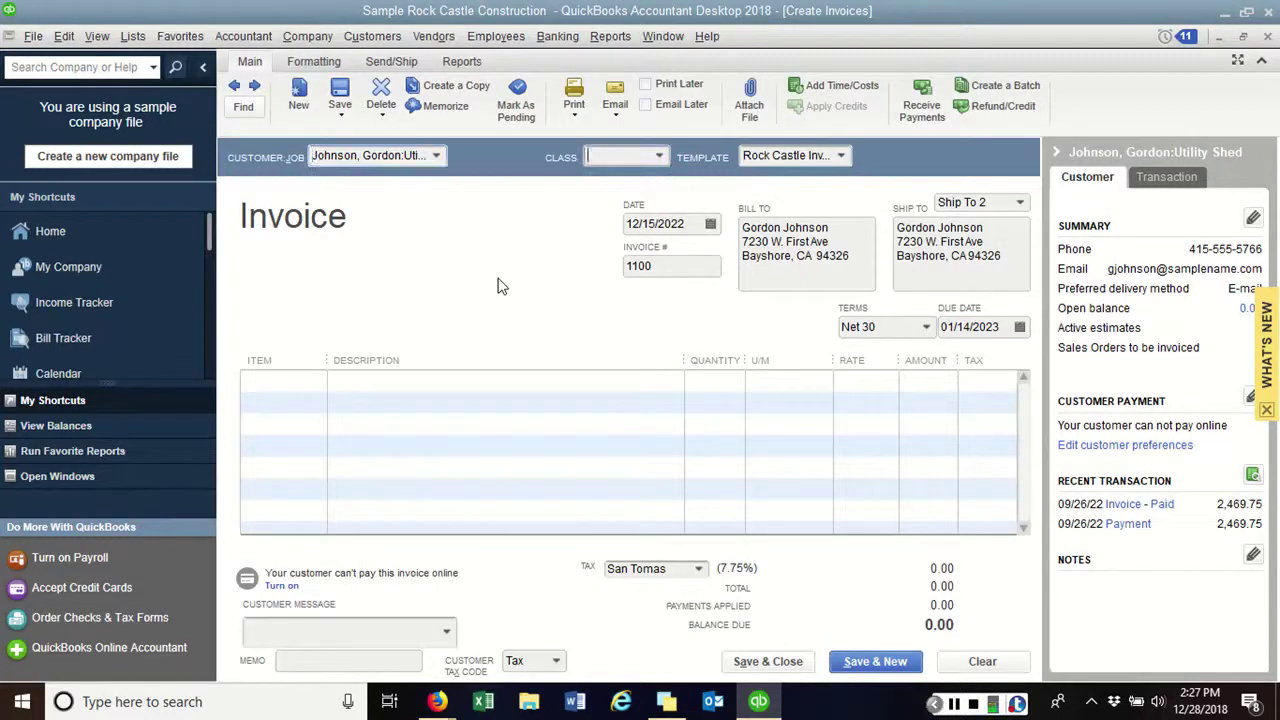
pyautogui.press('Tab')
pyautogui.press('Tab')
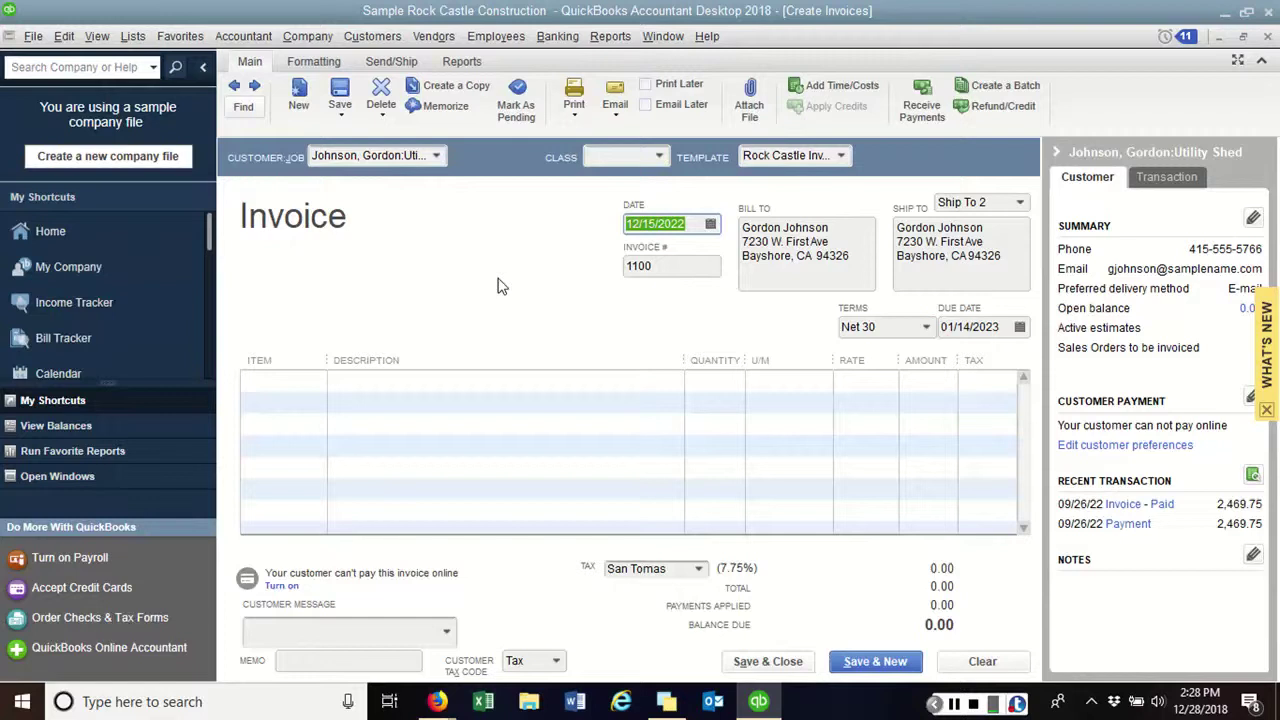
pyautogui.press('Tab')
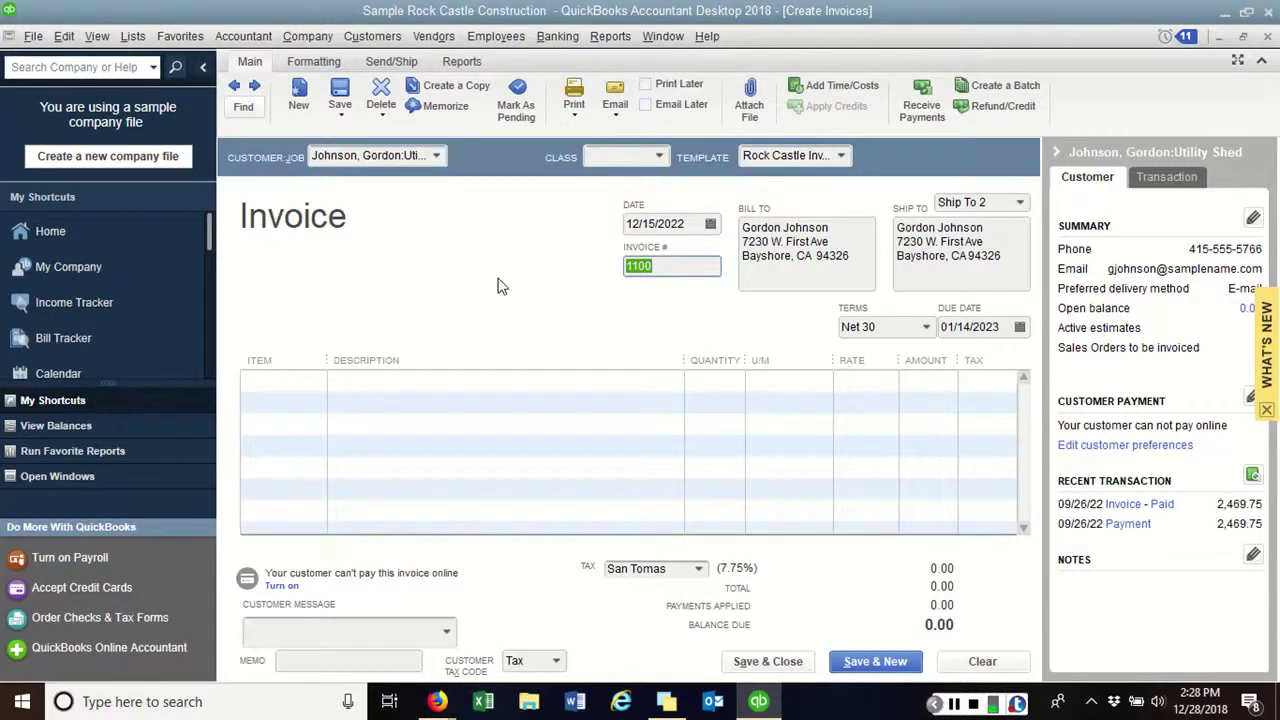
pyautogui.press('Tab')
pyautogui.press('Tab')
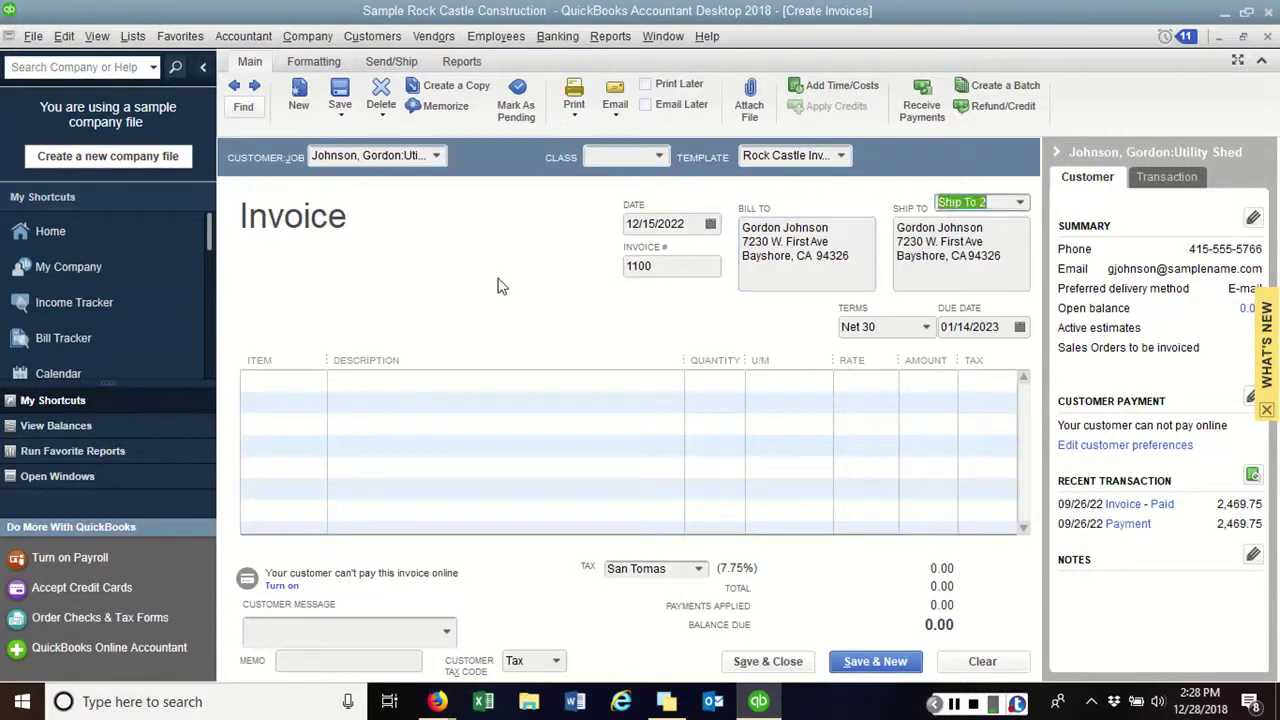
pyautogui.press('Tab')
pyautogui.press('Tab')
pyautogui.press('Tab')
pyautogui.press('Tab')
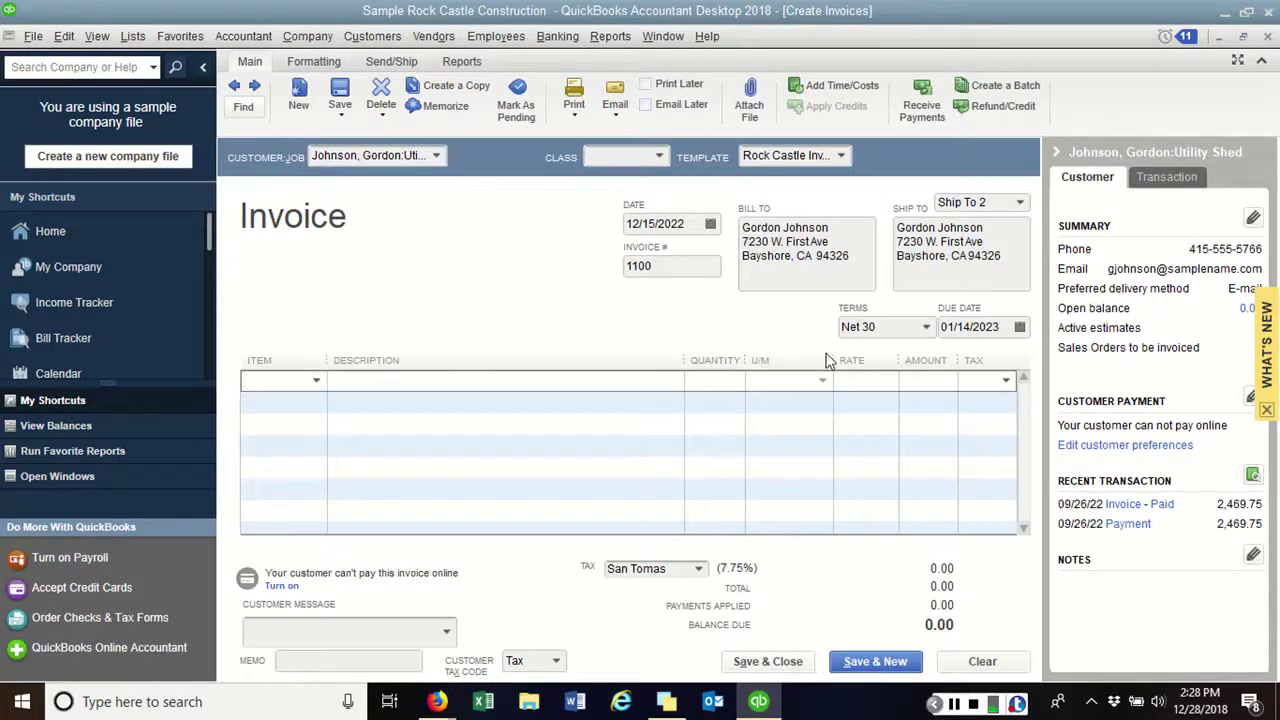
# - Look at the payment terms offered for the invoice, leave the choice as is, and review its date and terms
pyautogui.click(926, 328)
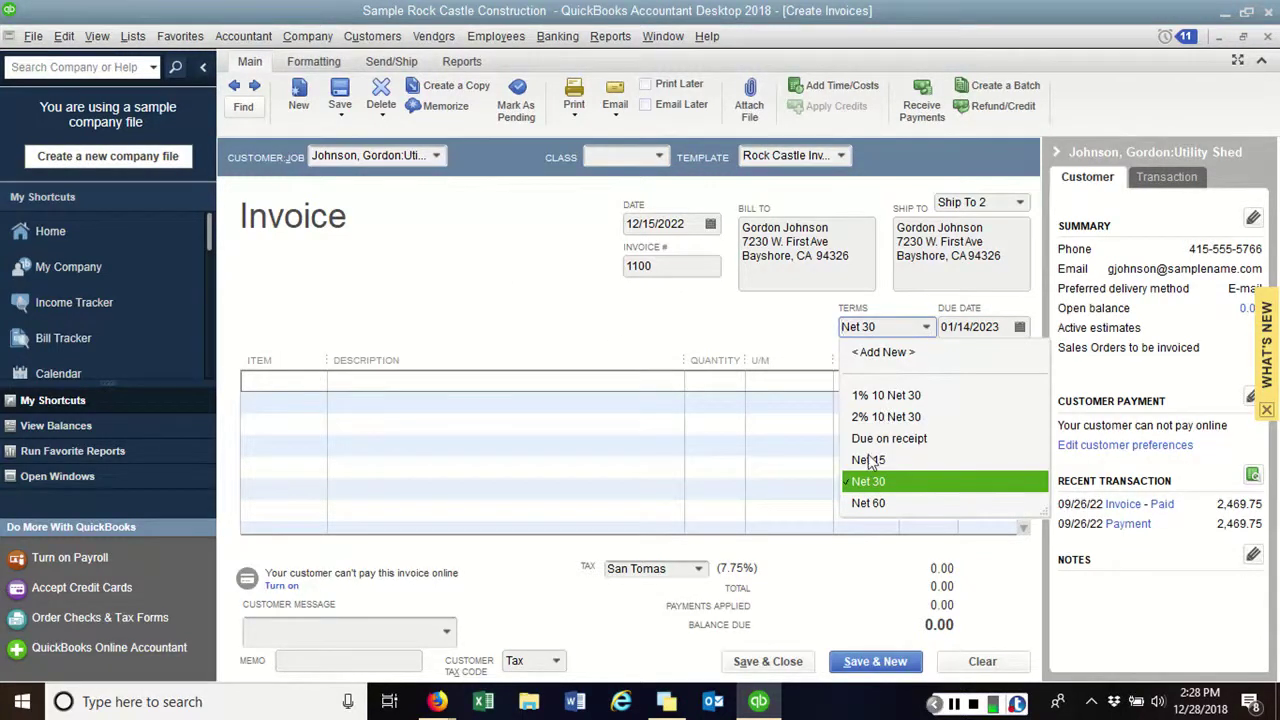
pyautogui.click(768, 340)
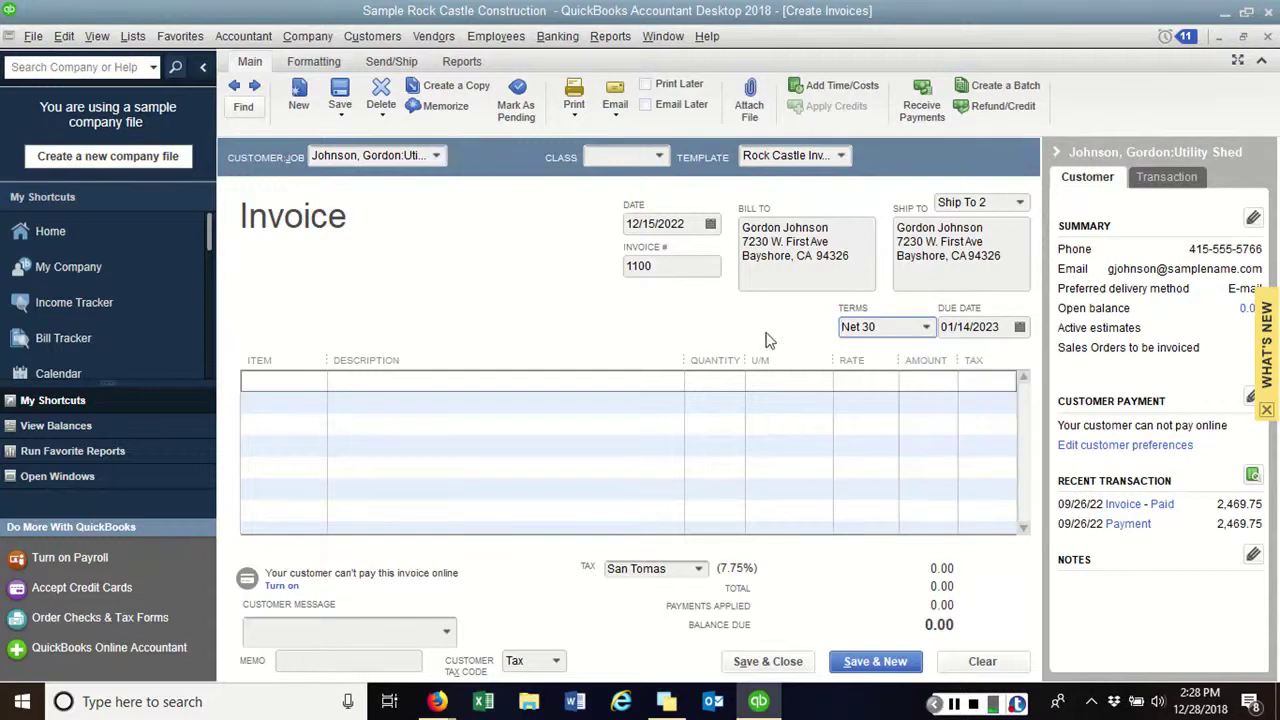
pyautogui.click(690, 224)
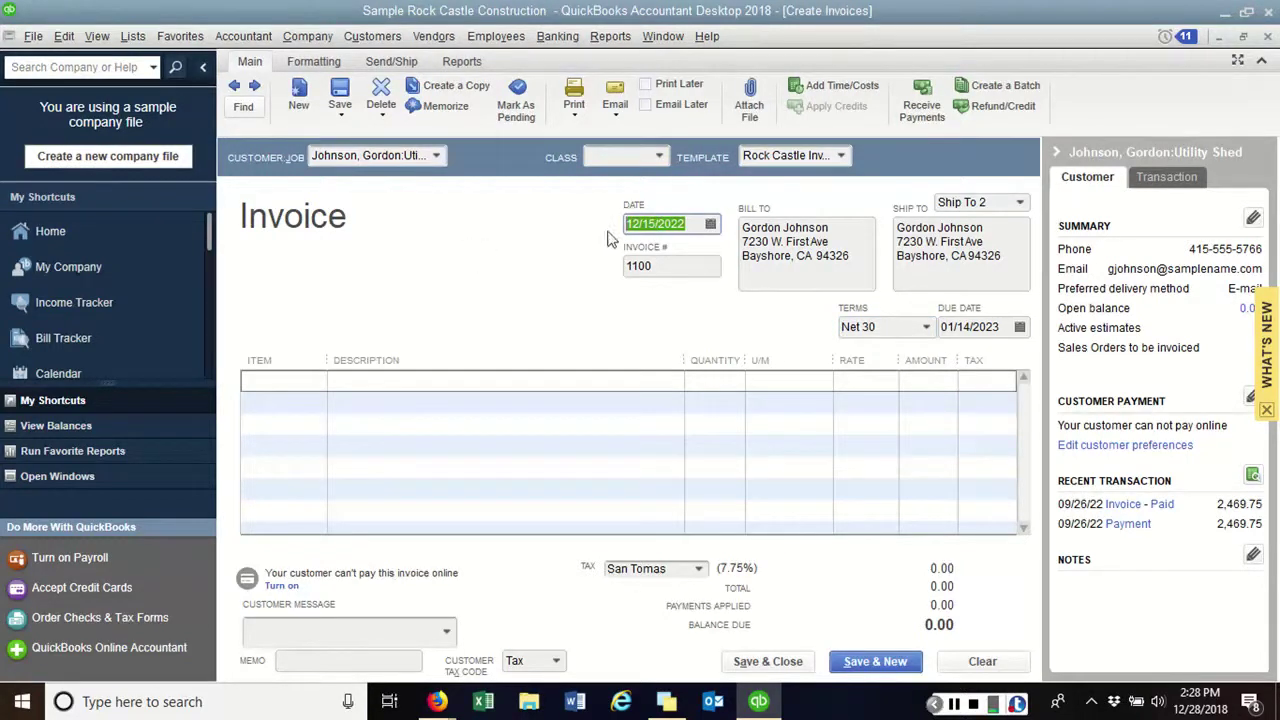
pyautogui.click(890, 329)
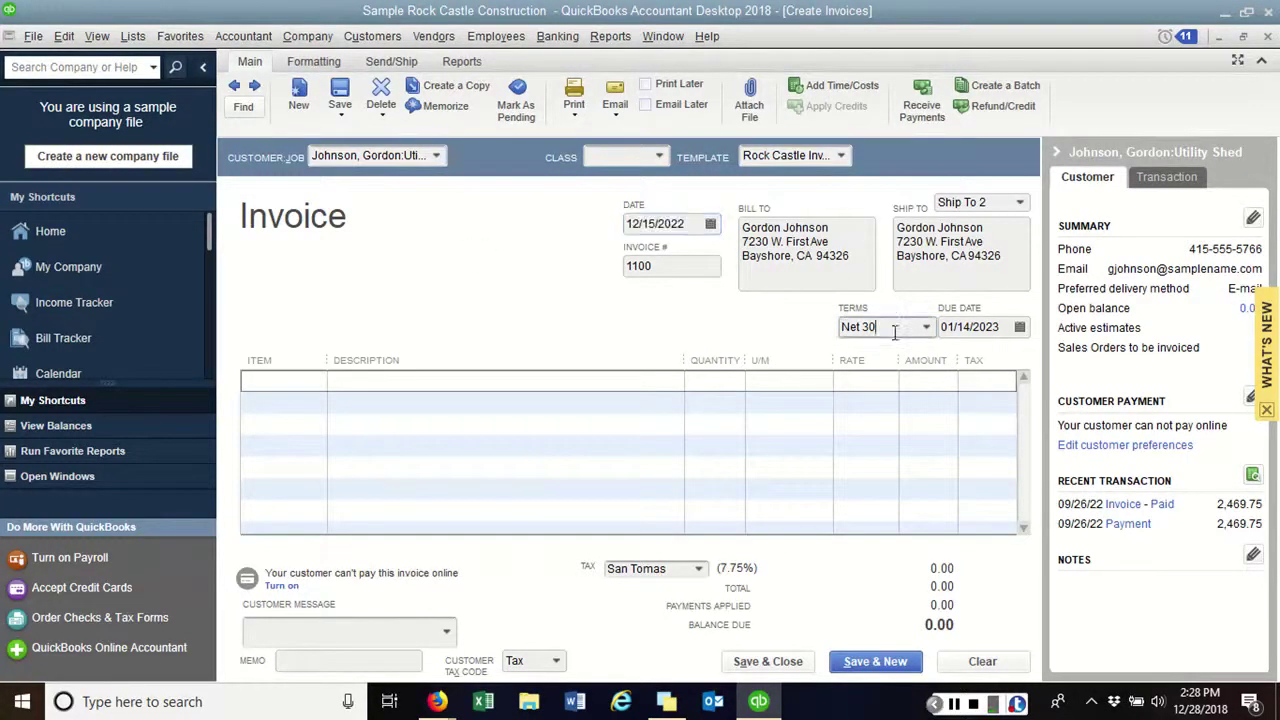
# - Try a line break within the street line of the ship-to address and remove it again
pyautogui.click(961, 248)
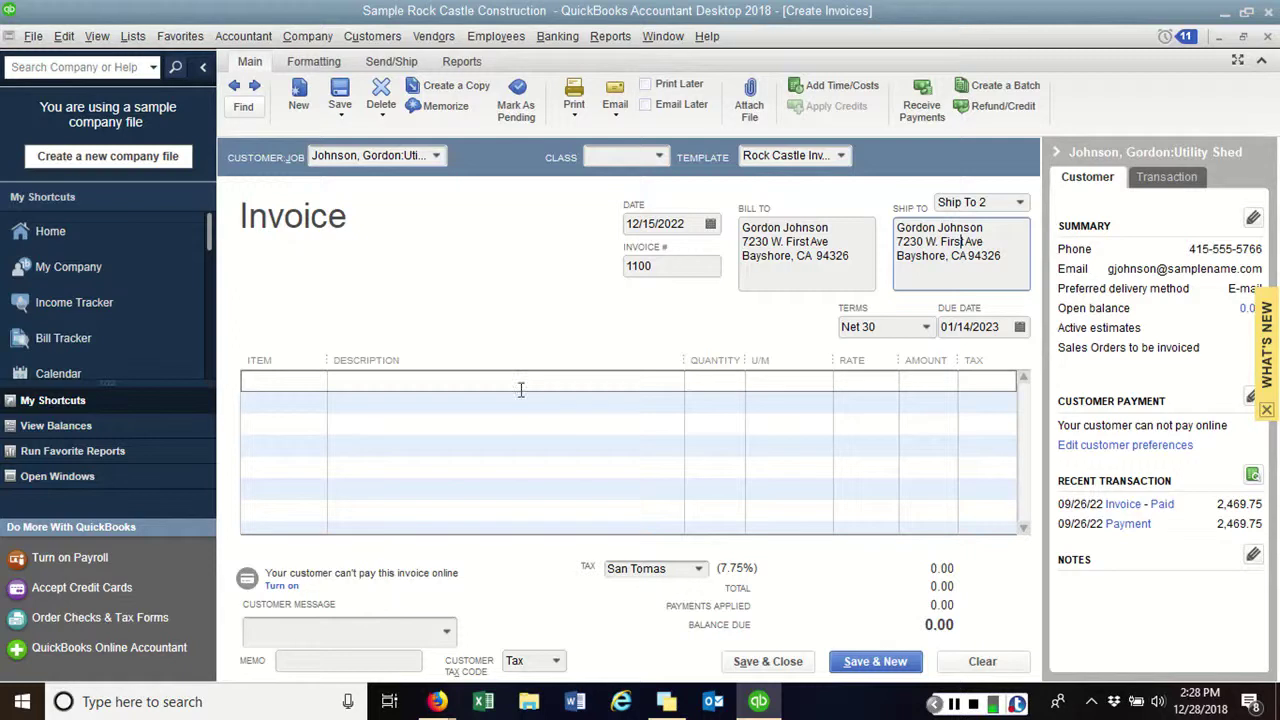
pyautogui.press('Return')
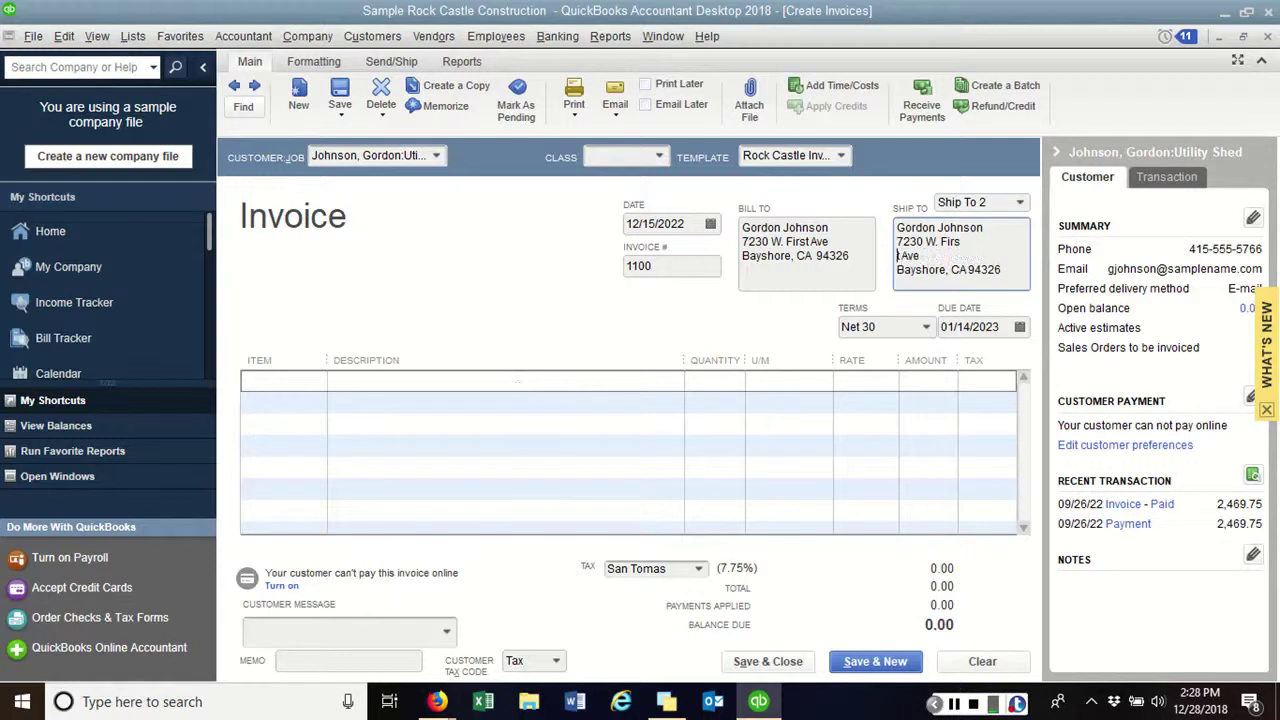
pyautogui.press('BackSpace')
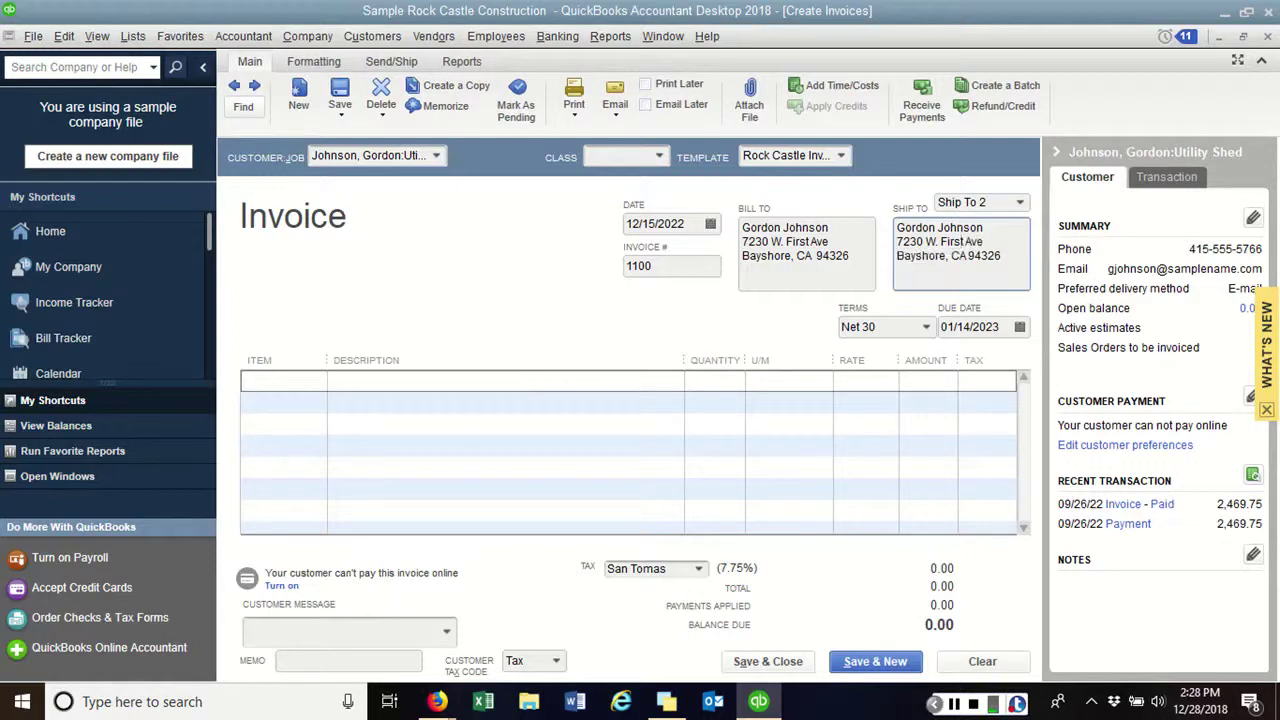
# - Save the Utility Shed invoice without any line items and continue to the next blank invoice
pyautogui.click(483, 375)
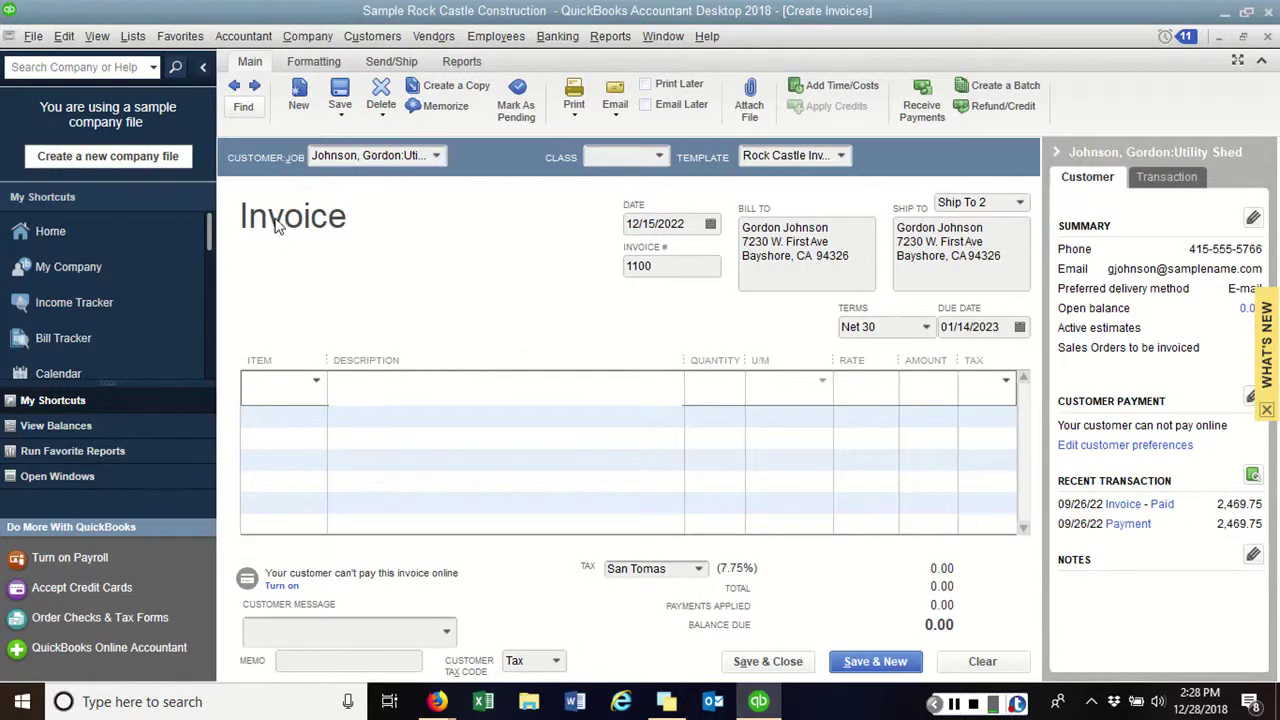
pyautogui.click(689, 270)
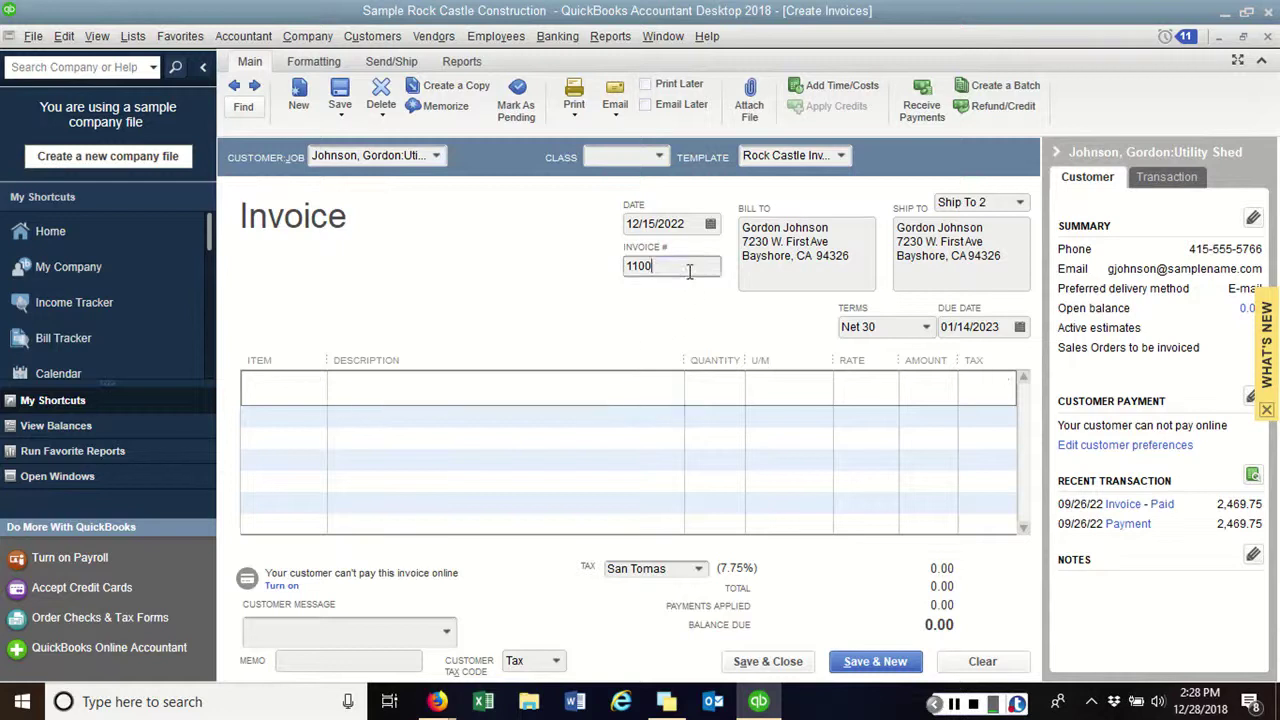
pyautogui.press('Return')
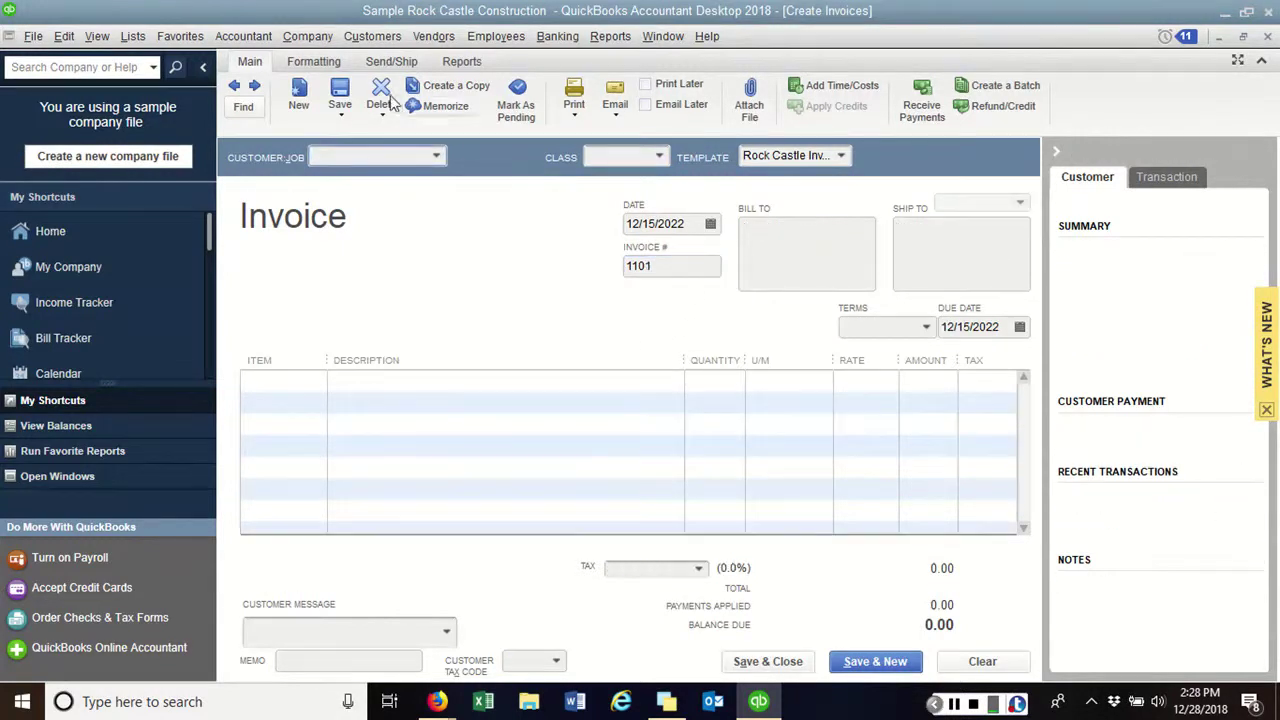
# - Go back to the saved Utility Shed invoice and set its date to 12/28/2018
pyautogui.click(236, 87)
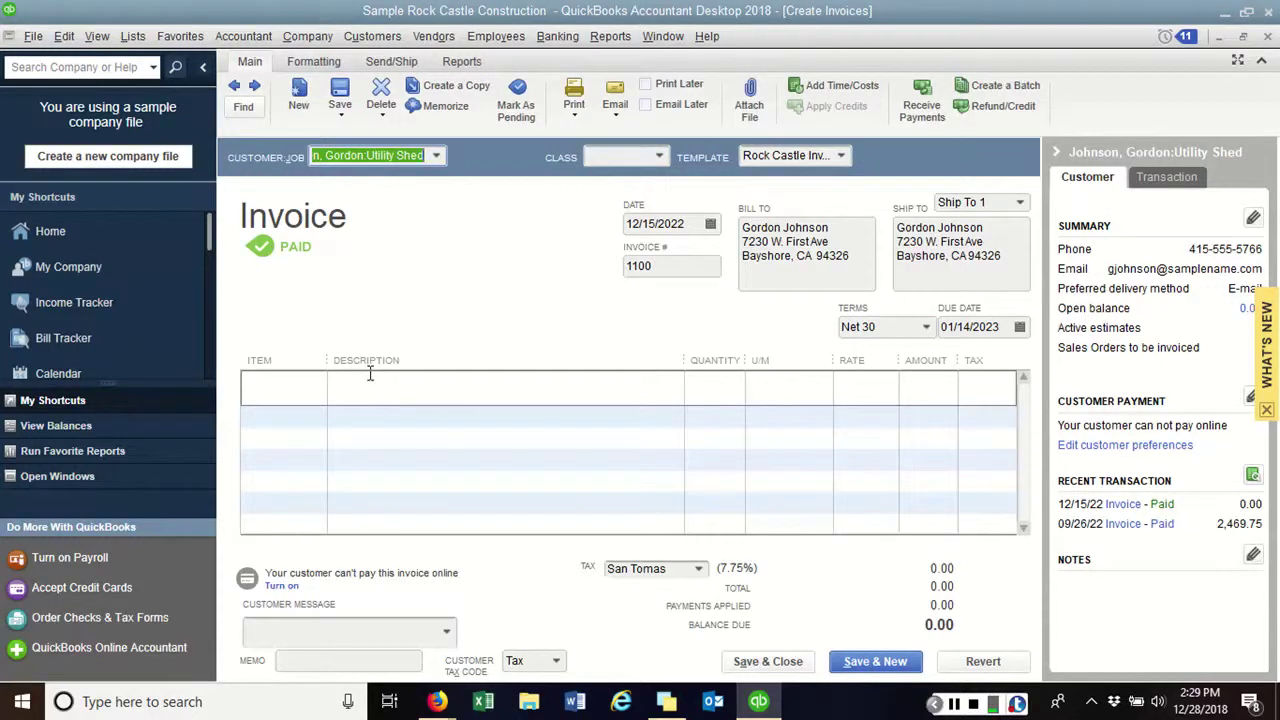
pyautogui.click(698, 223)
pyautogui.click(711, 224)
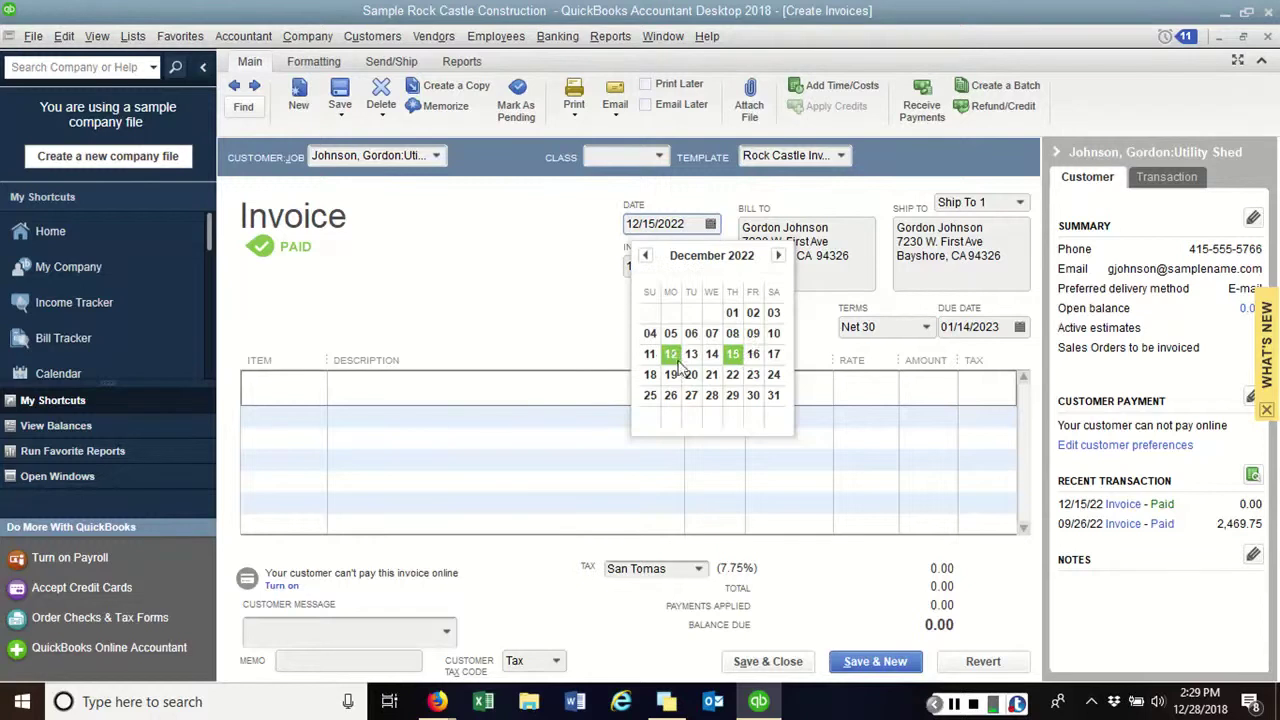
pyautogui.click(688, 222)
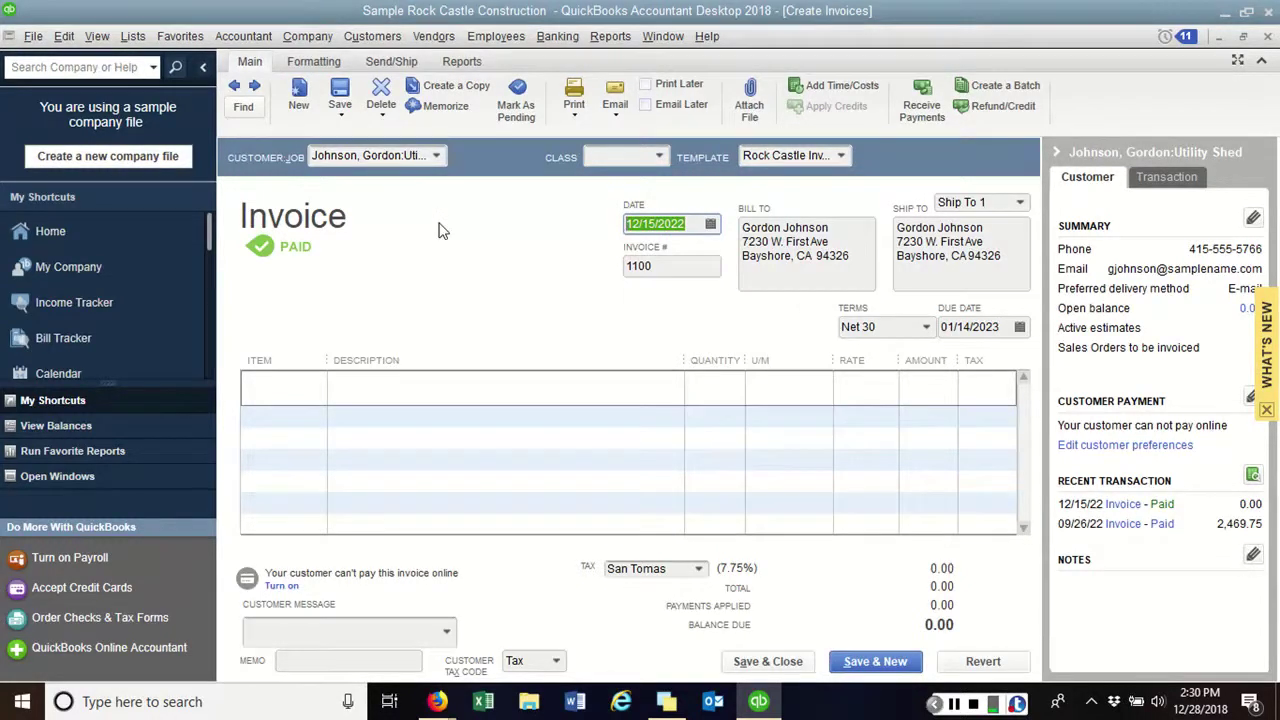
pyautogui.write('12/')
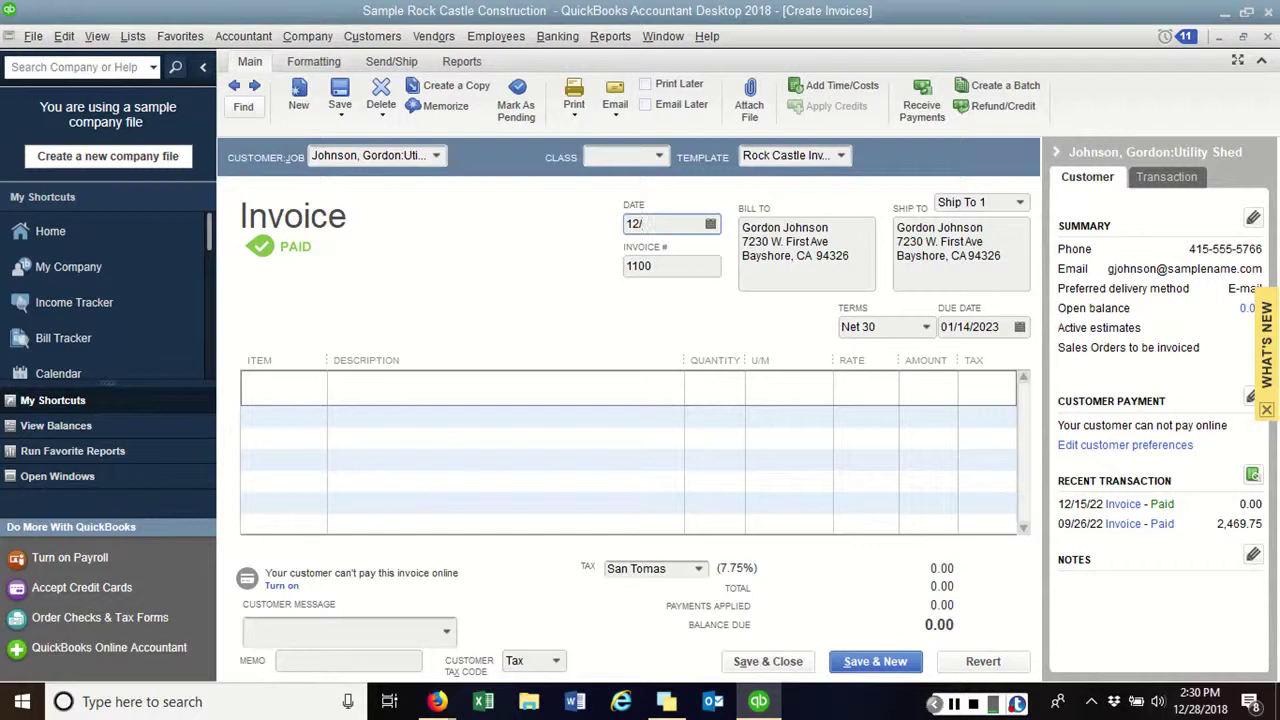
pyautogui.write('28/2018')
pyautogui.press('Tab')
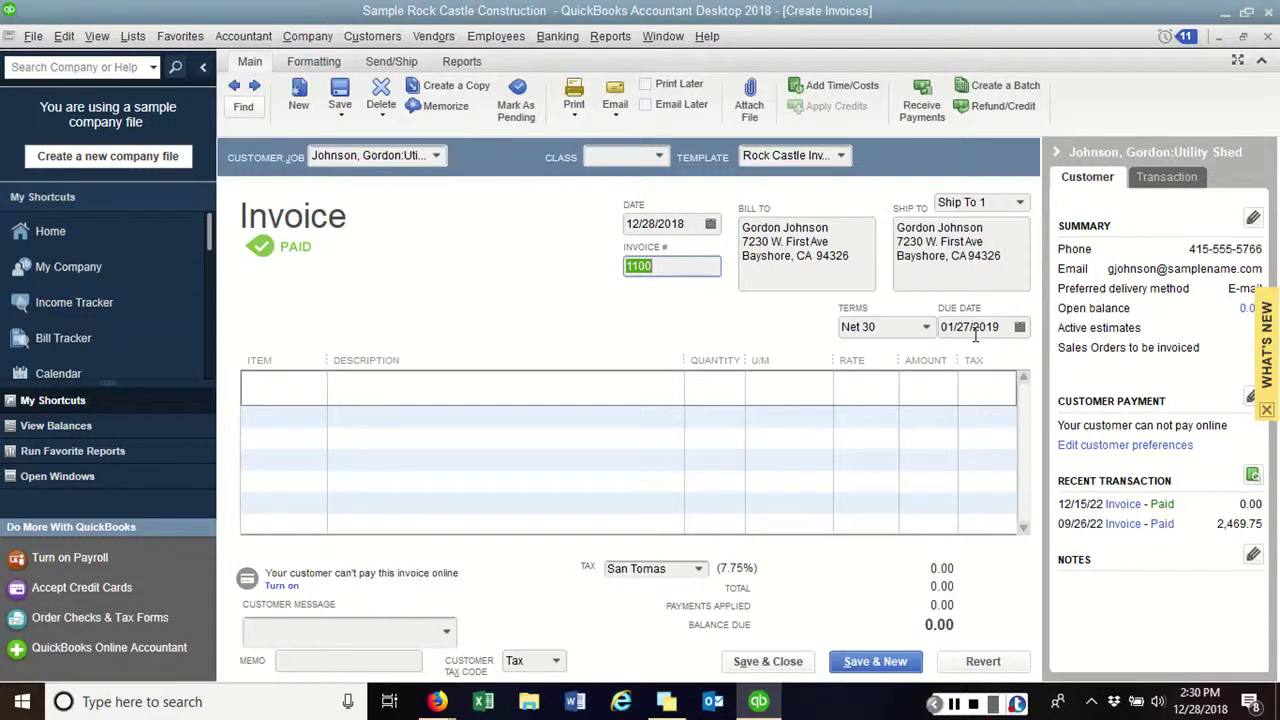
# - Check the invoice's customer and job list, keep Utility Shed, and save the changed invoice, continuing to a blank one
pyautogui.click(436, 157)
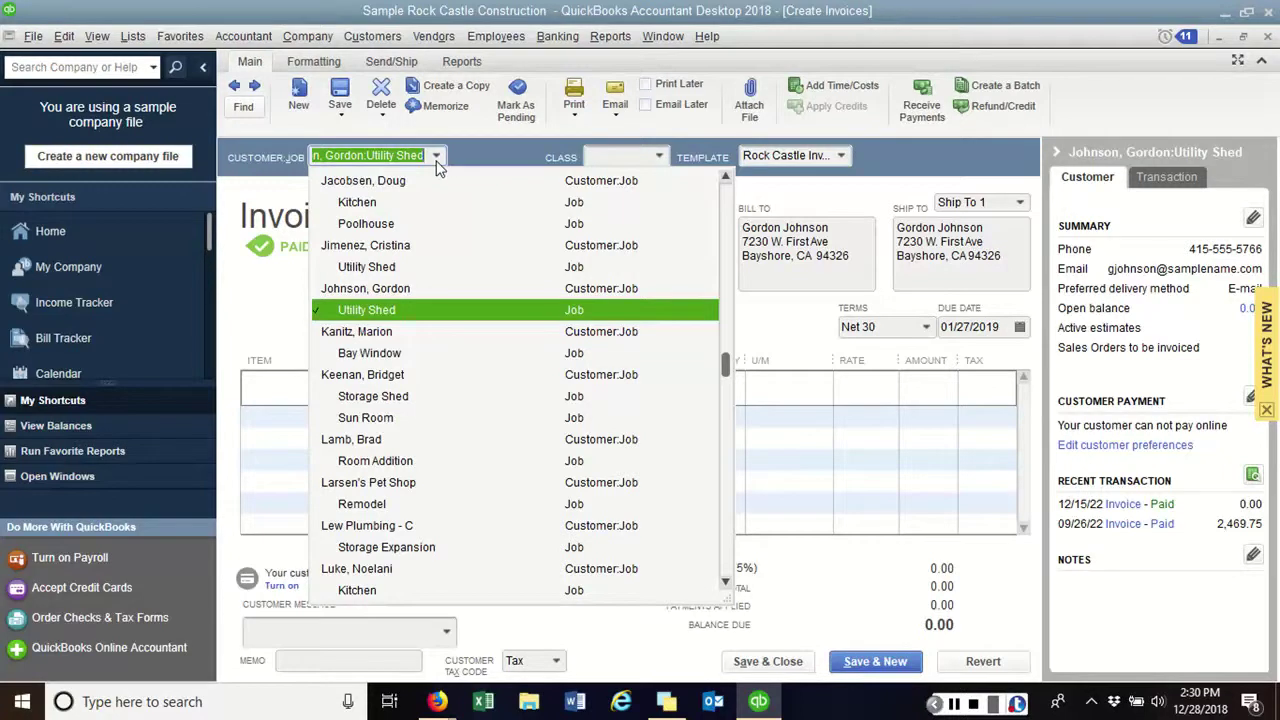
pyautogui.click(785, 350)
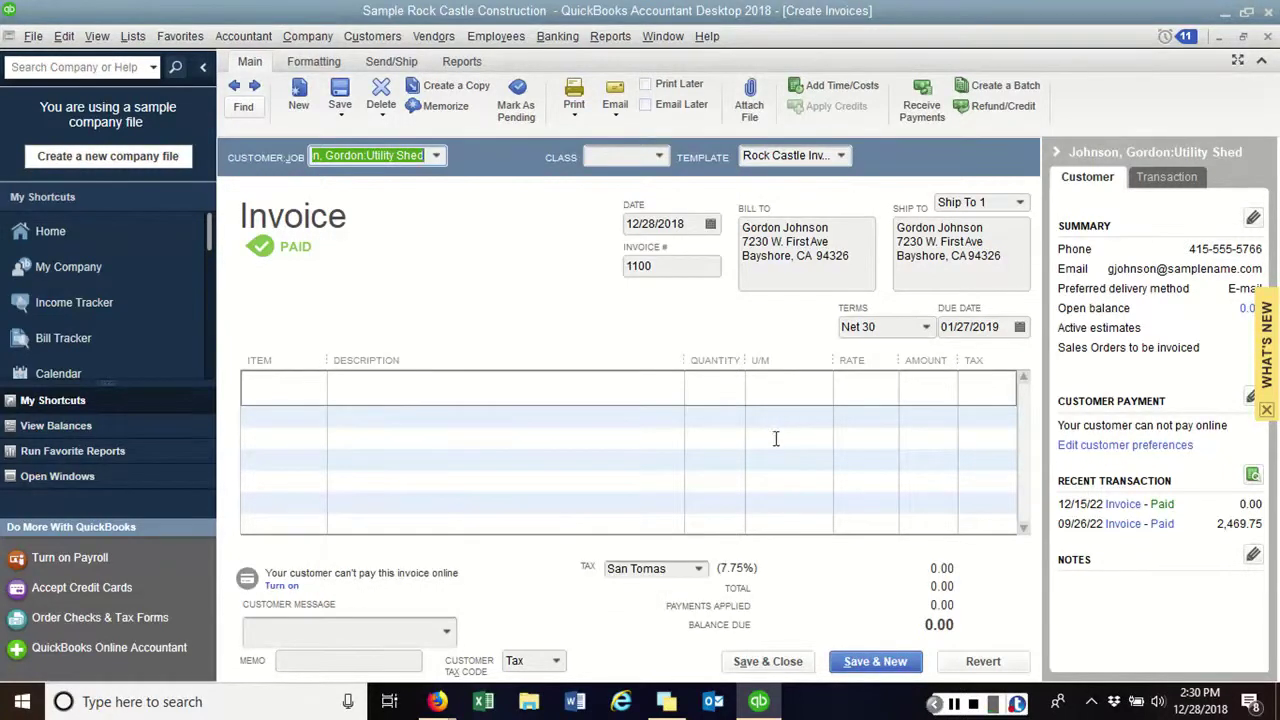
pyautogui.click(908, 666)
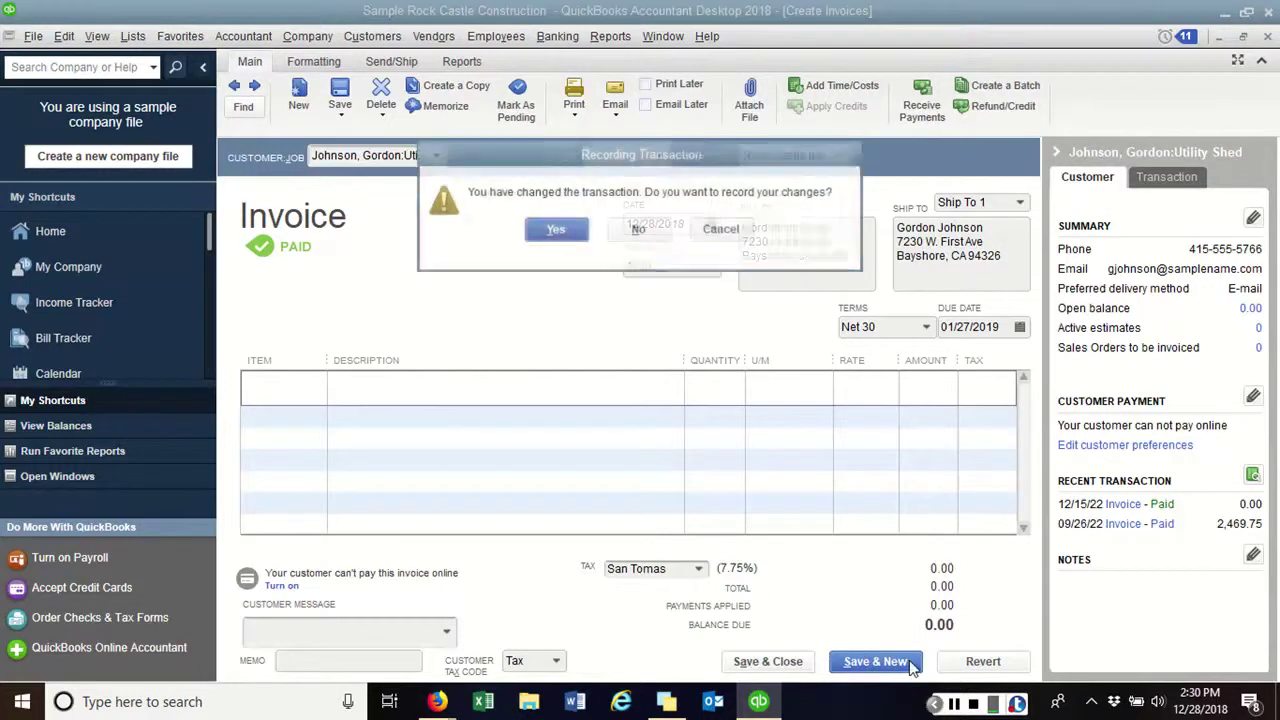
pyautogui.click(566, 240)
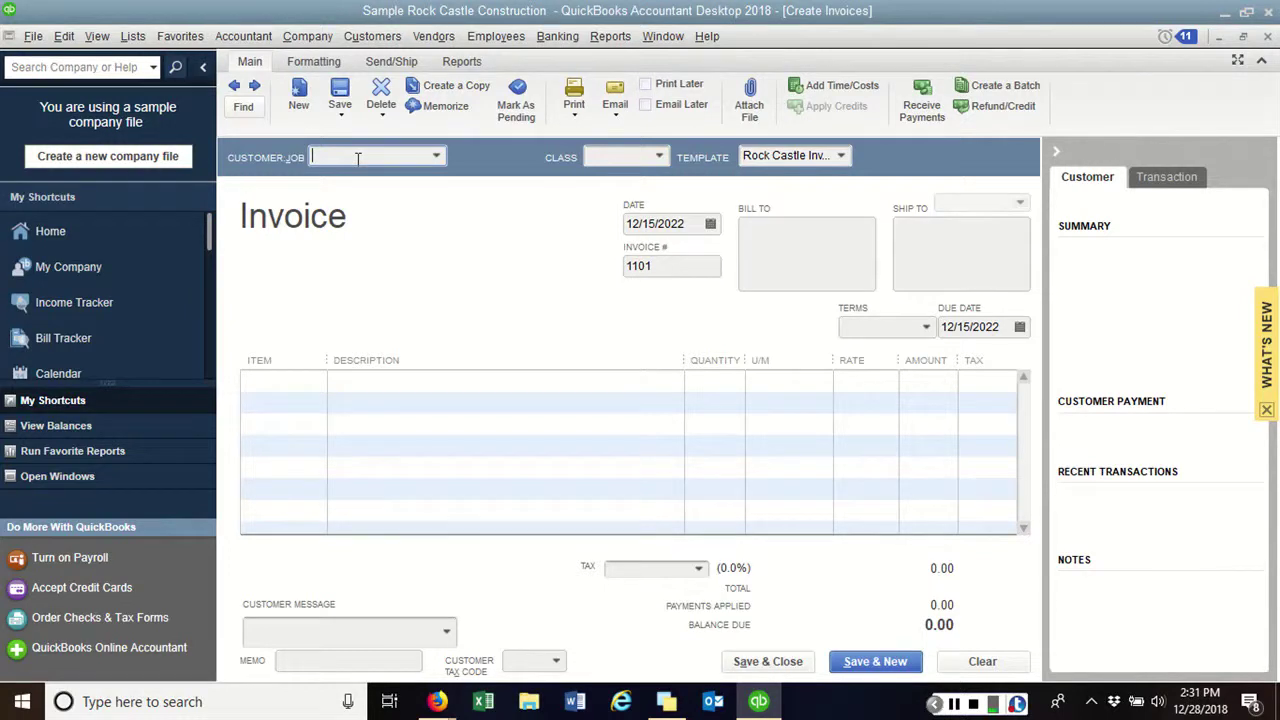
# - Choose the Robson Clinic job as the customer for the new invoice
pyautogui.write('Robson, Darci')
pyautogui.click(440, 160)
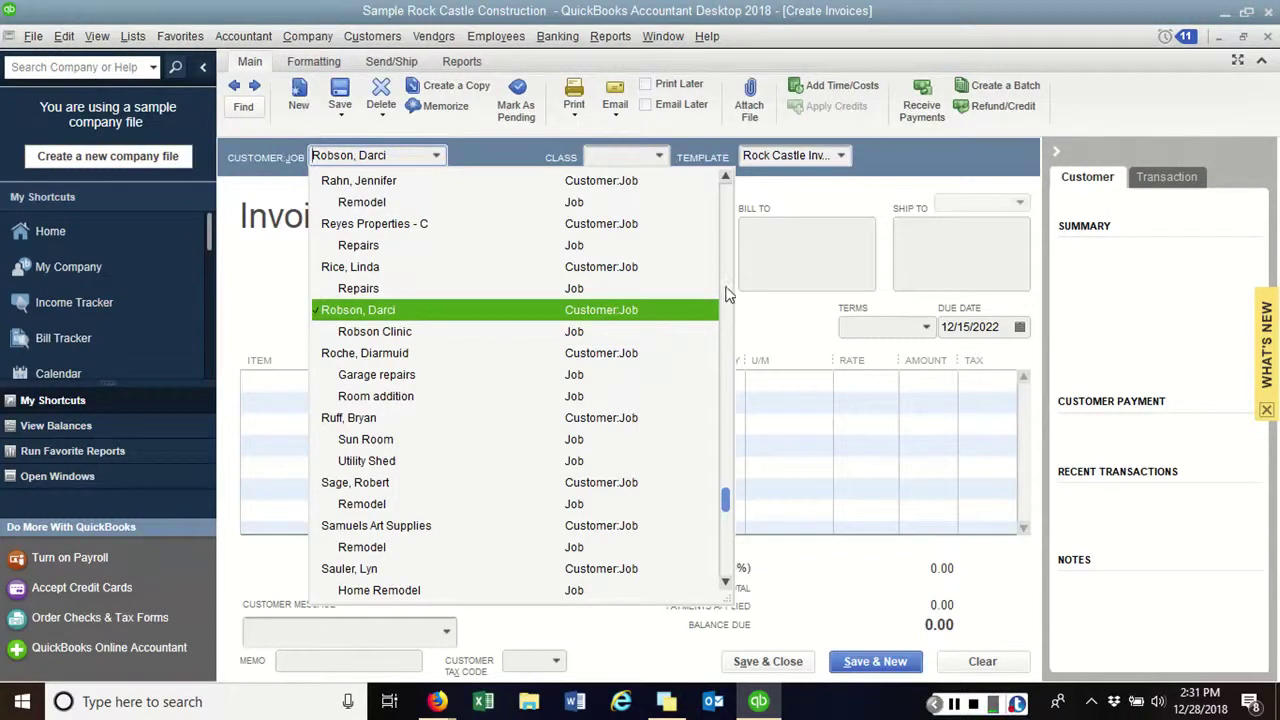
pyautogui.click(393, 331)
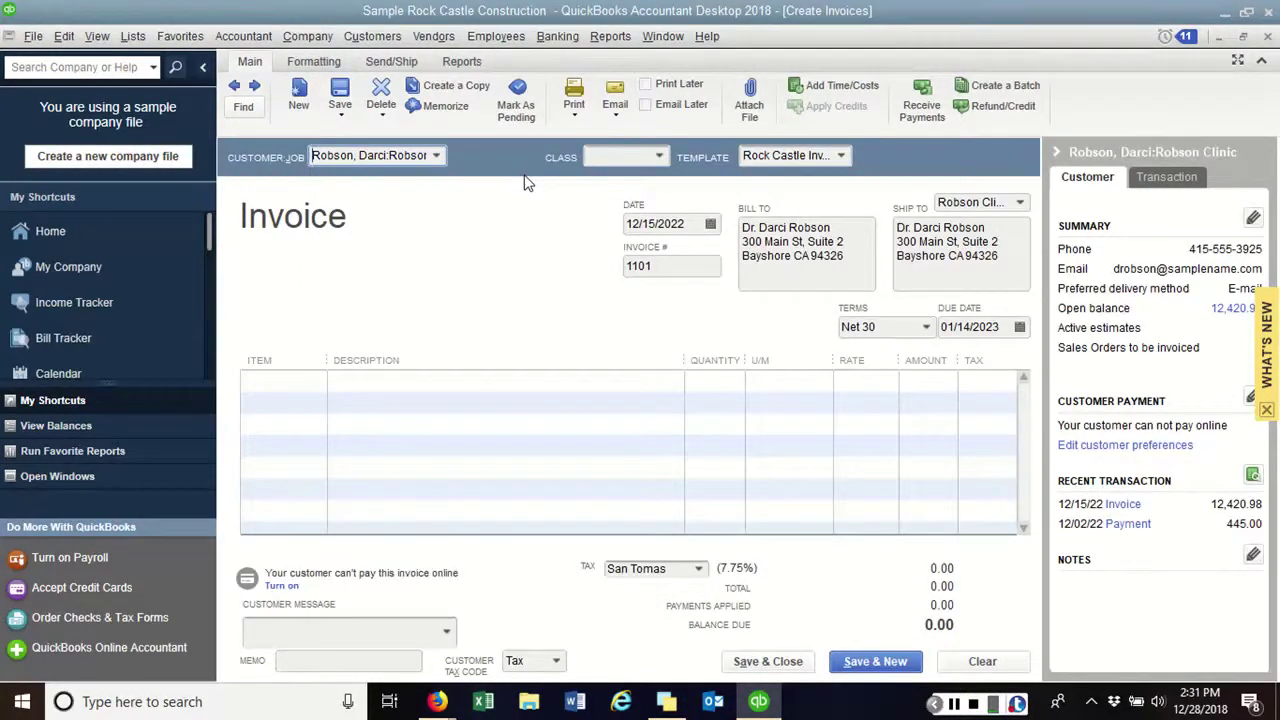
# - Set the invoice date to 9/16/22
pyautogui.moveTo(687, 224); pyautogui.dragTo(668, 224)
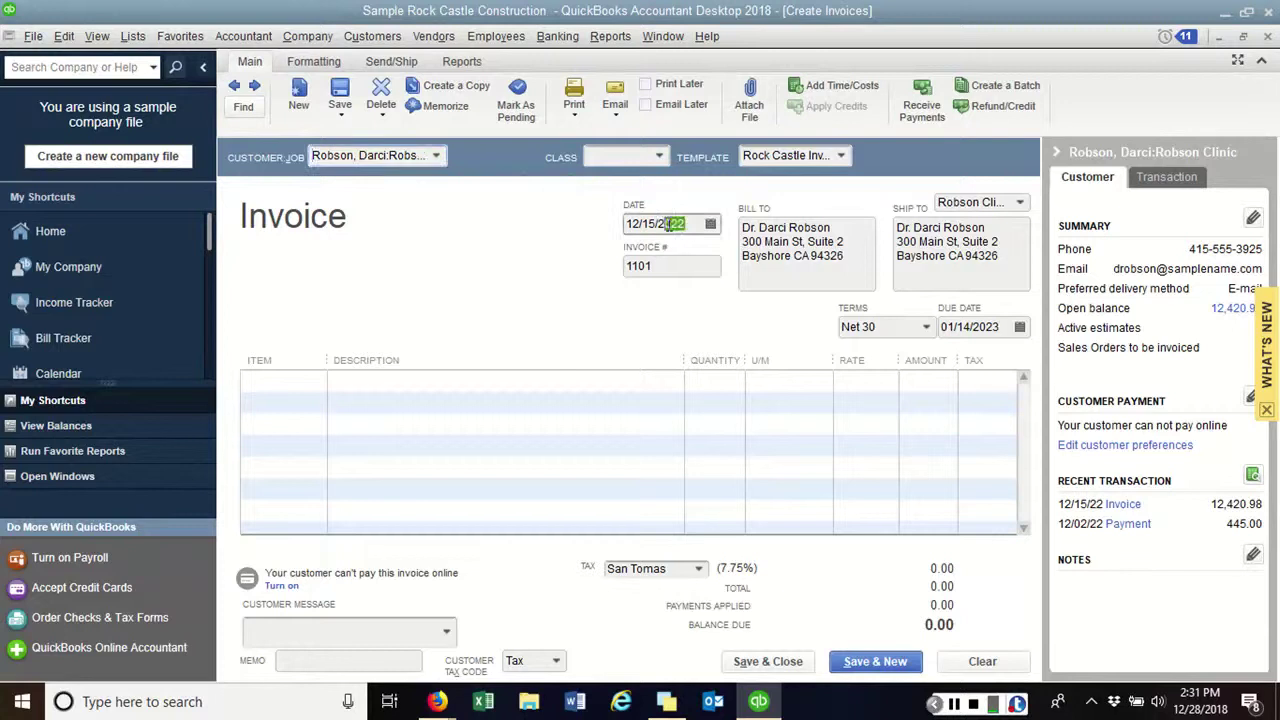
pyautogui.press('BackSpace')
pyautogui.press('BackSpace')
pyautogui.press('BackSpace')
pyautogui.press('BackSpace')
pyautogui.press('BackSpace')
pyautogui.press('BackSpace')
pyautogui.press('BackSpace')
pyautogui.press('BackSpace')
pyautogui.press('BackSpace')
pyautogui.write('9')
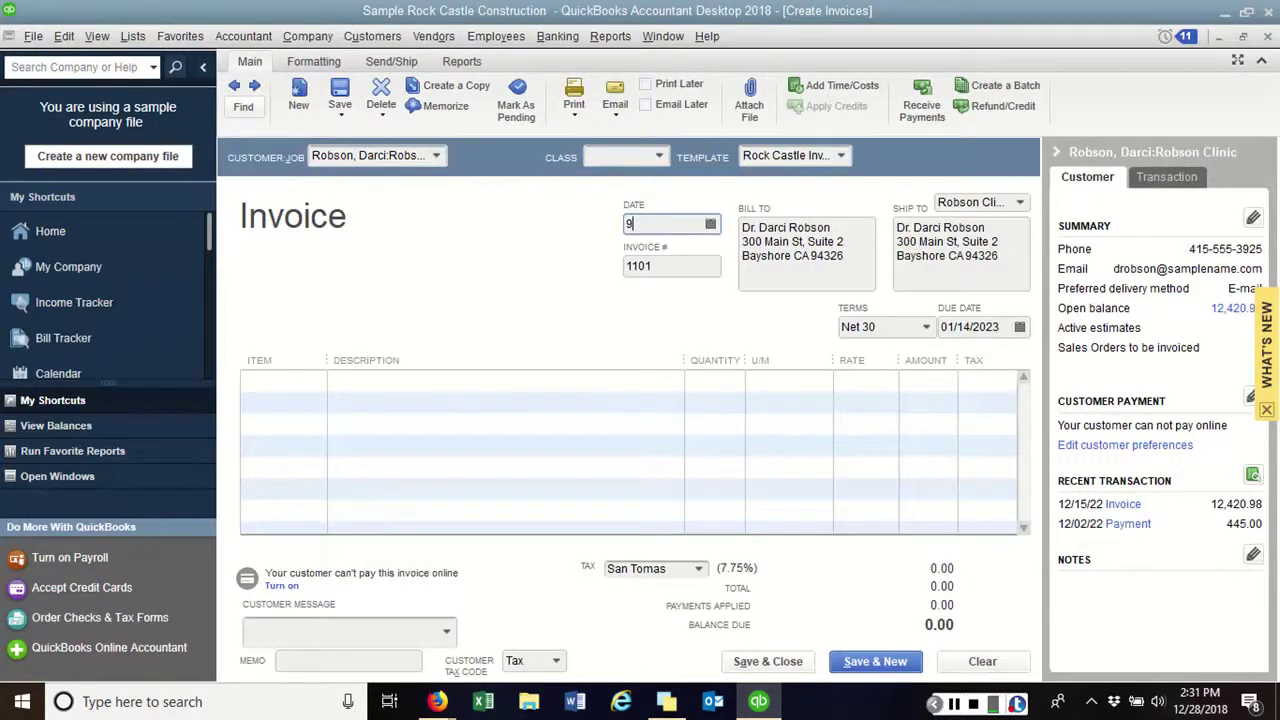
pyautogui.write('/16/22')
pyautogui.press('Tab')
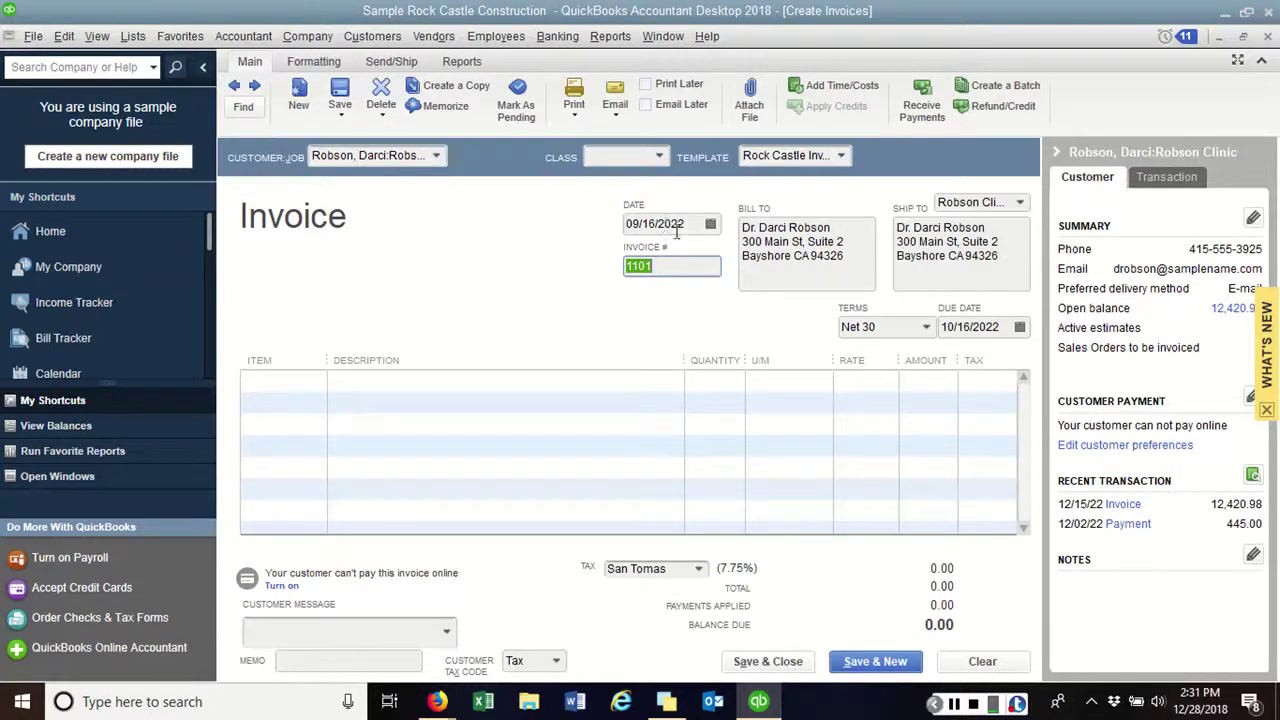
# - Try the impossible date 9/32/2022 on the invoice, dismiss the warning and re-enter 9/16/22
pyautogui.click(710, 224)
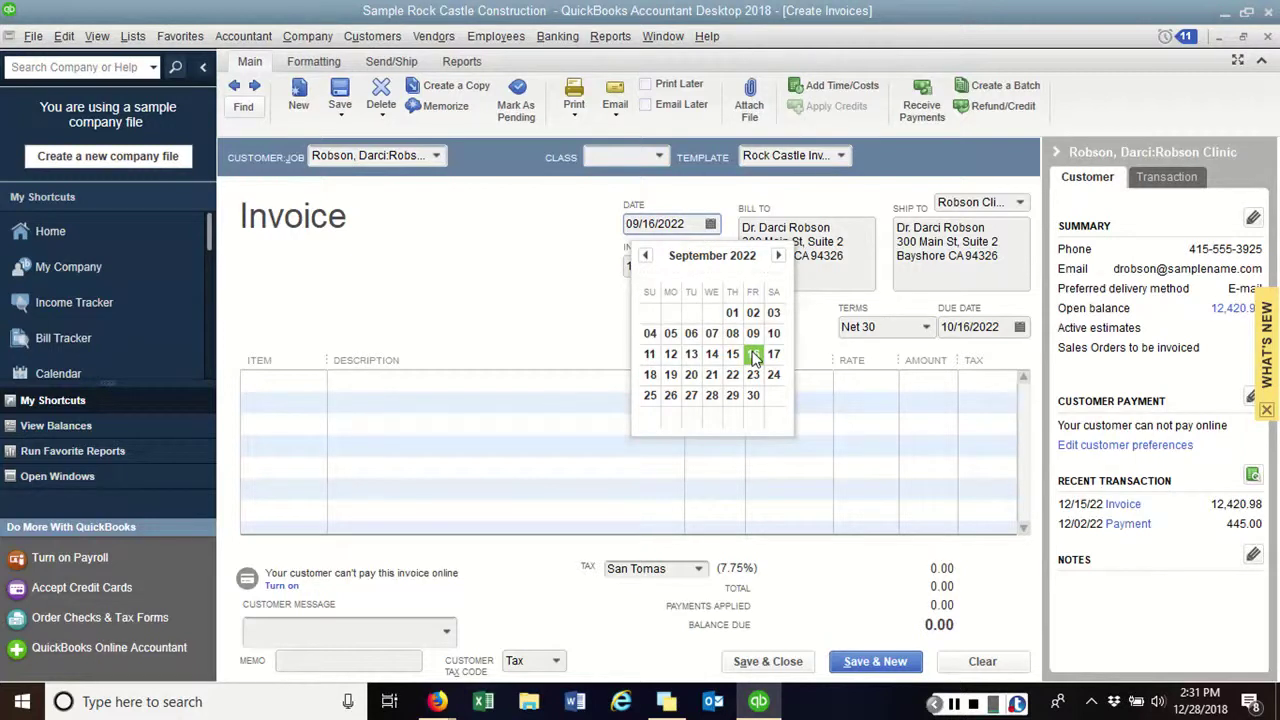
pyautogui.click(491, 288)
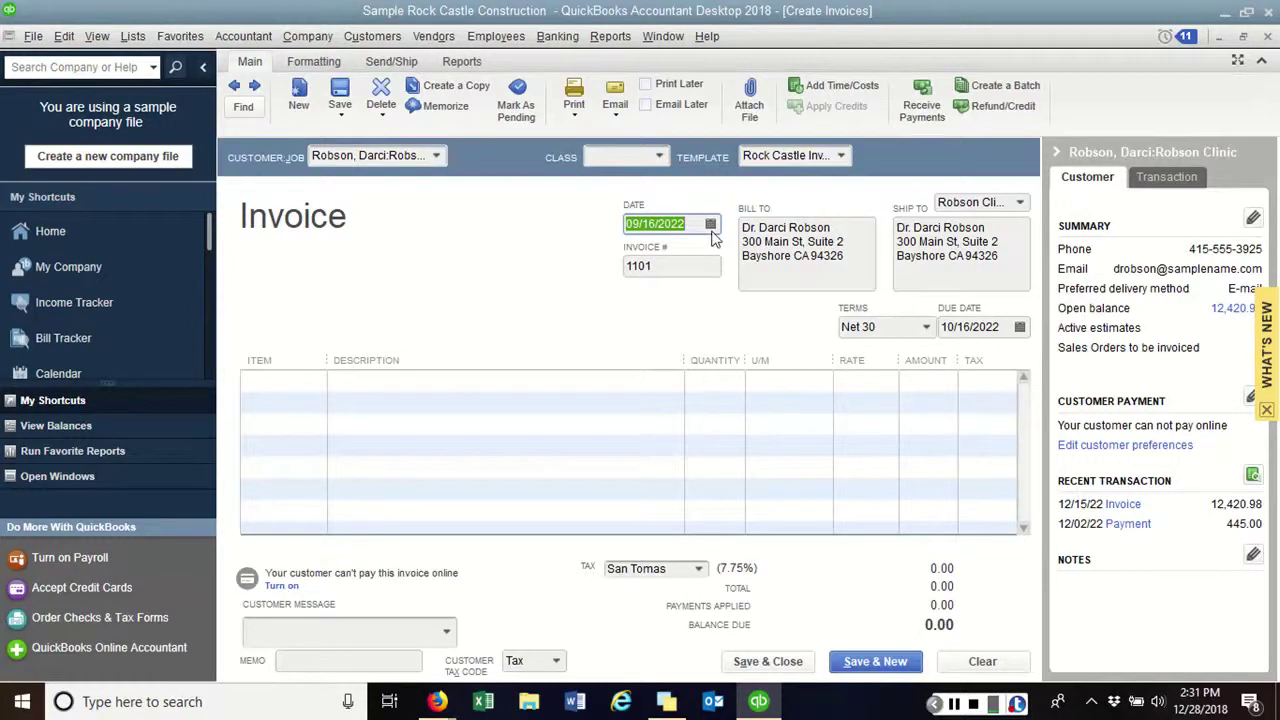
pyautogui.write('9/')
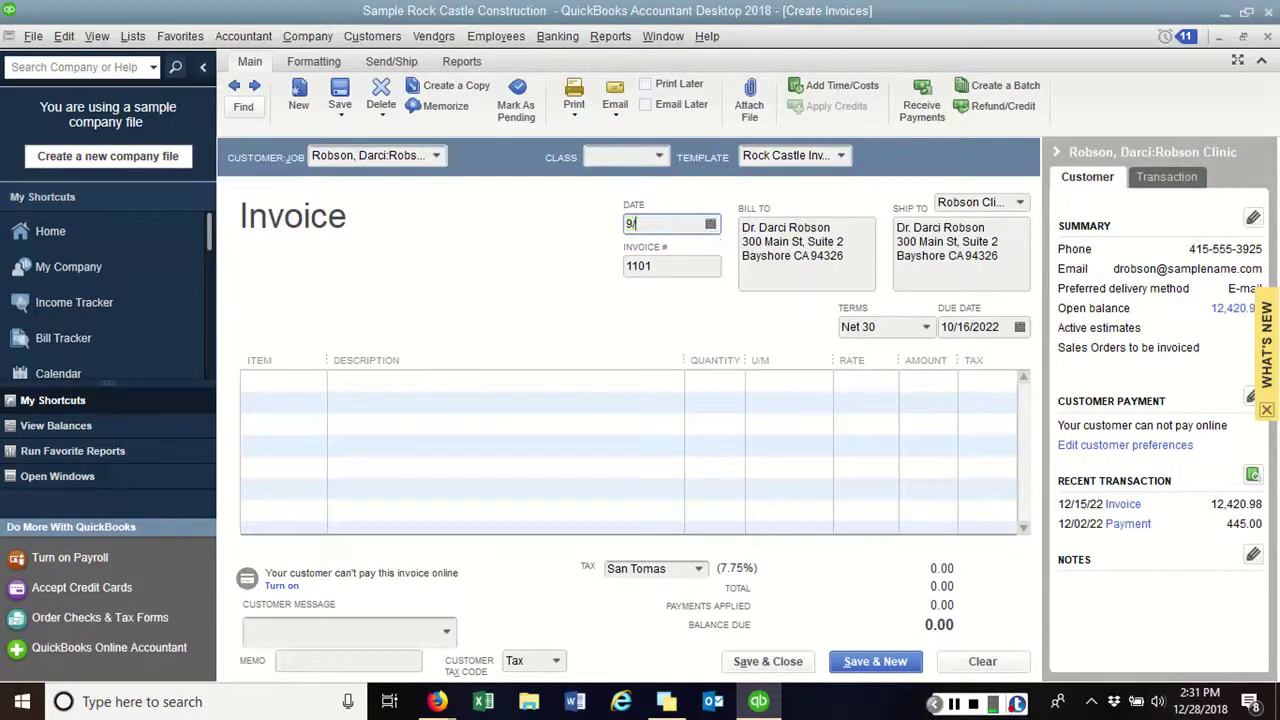
pyautogui.write('32/2022')
pyautogui.press('Tab')
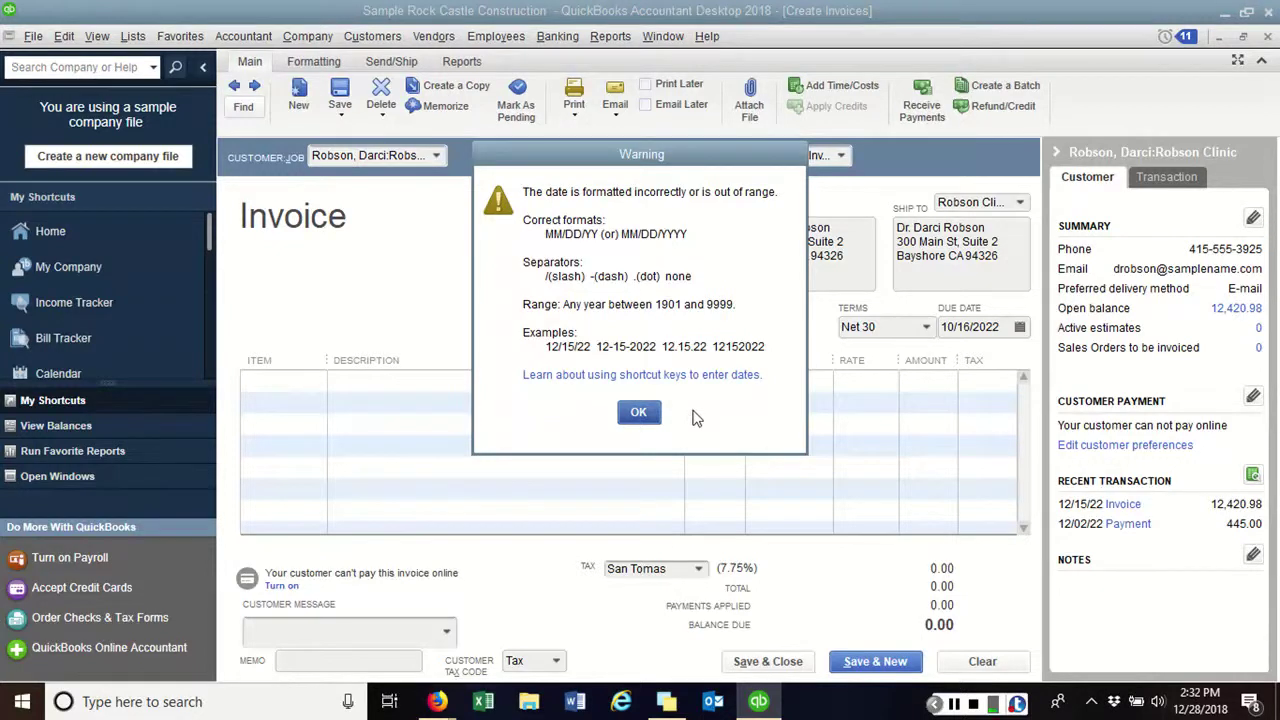
pyautogui.click(639, 413)
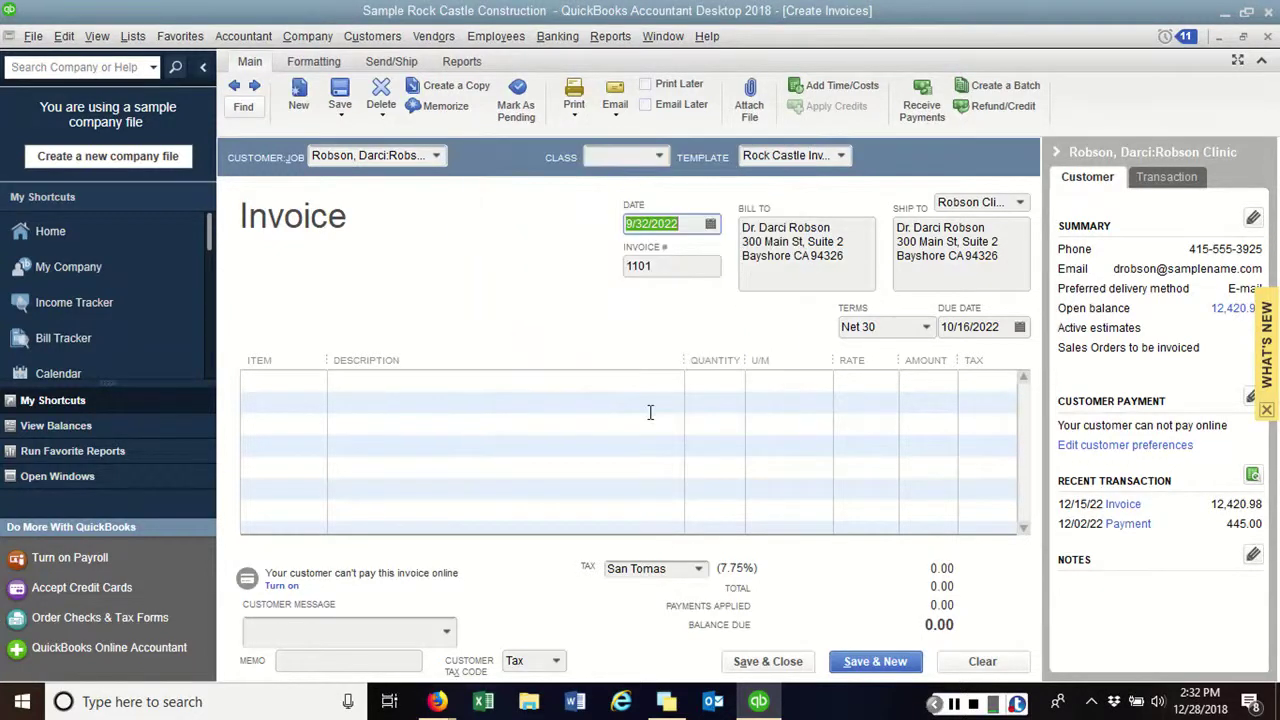
pyautogui.write('9/16/22')
pyautogui.press('Tab')
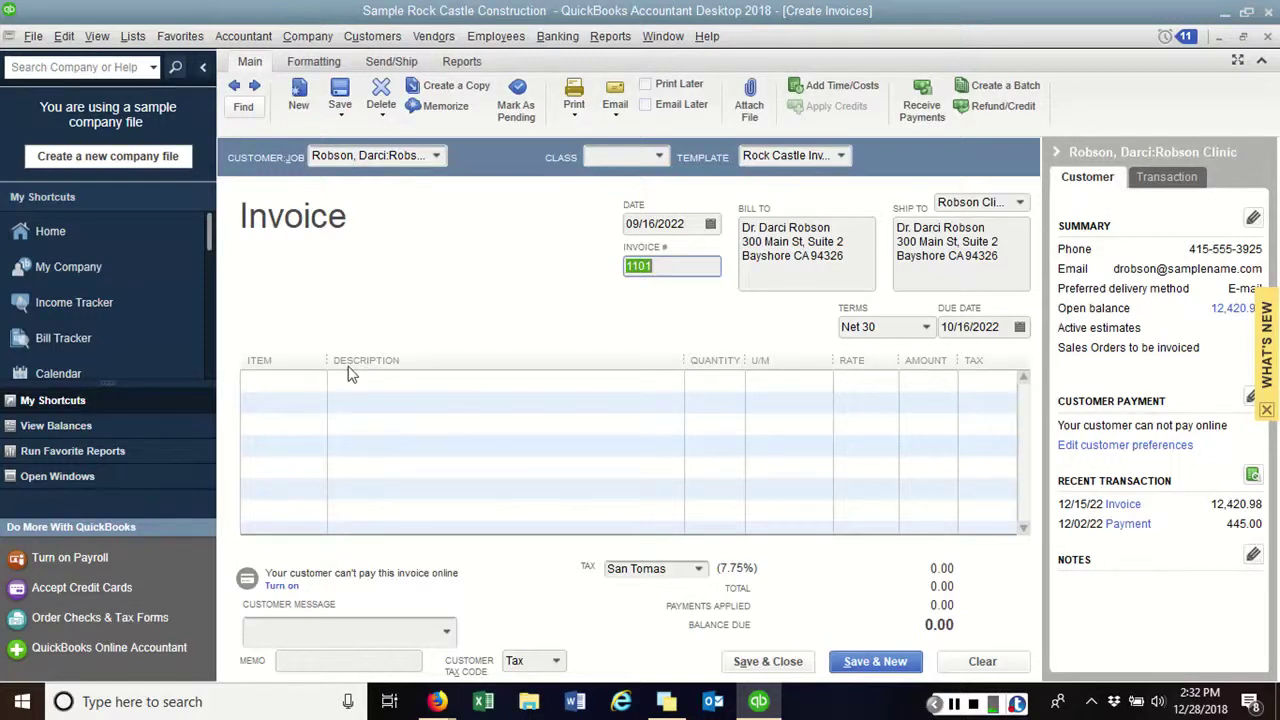
# - Add the Wood Door Exterior inventory item to the first invoice line with a quantity of 3
pyautogui.click(285, 378)
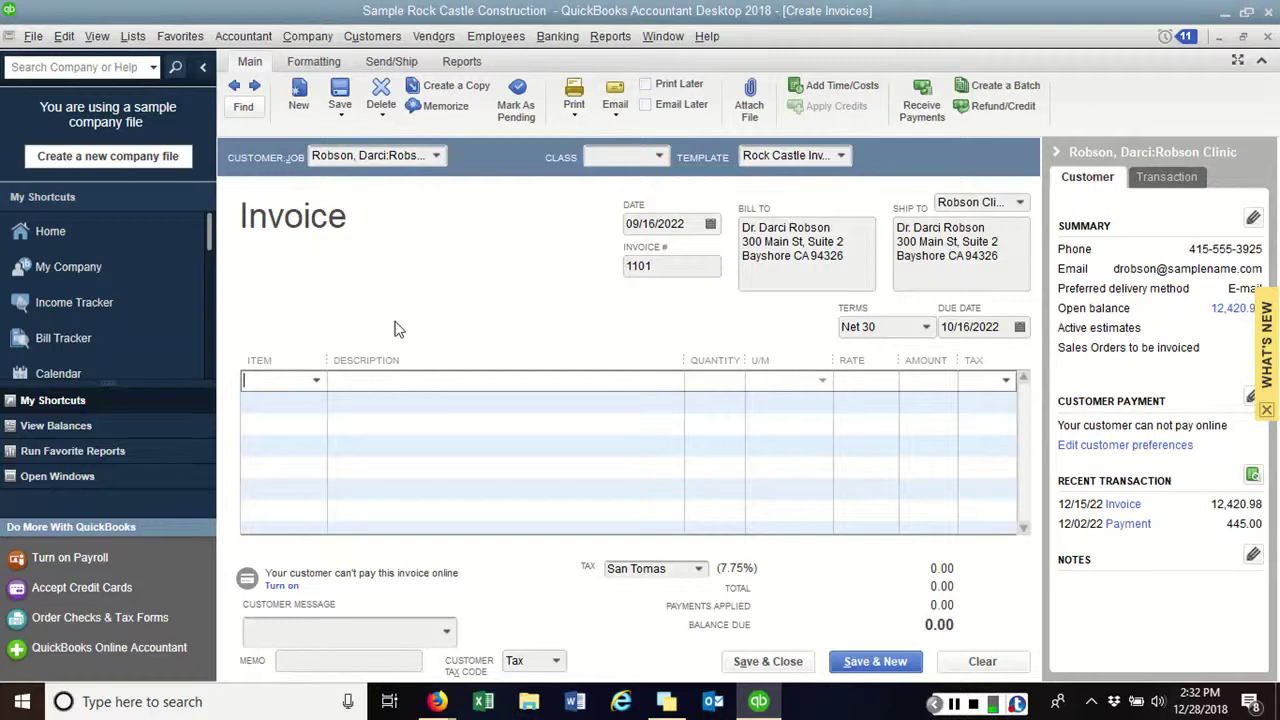
pyautogui.click(316, 381)
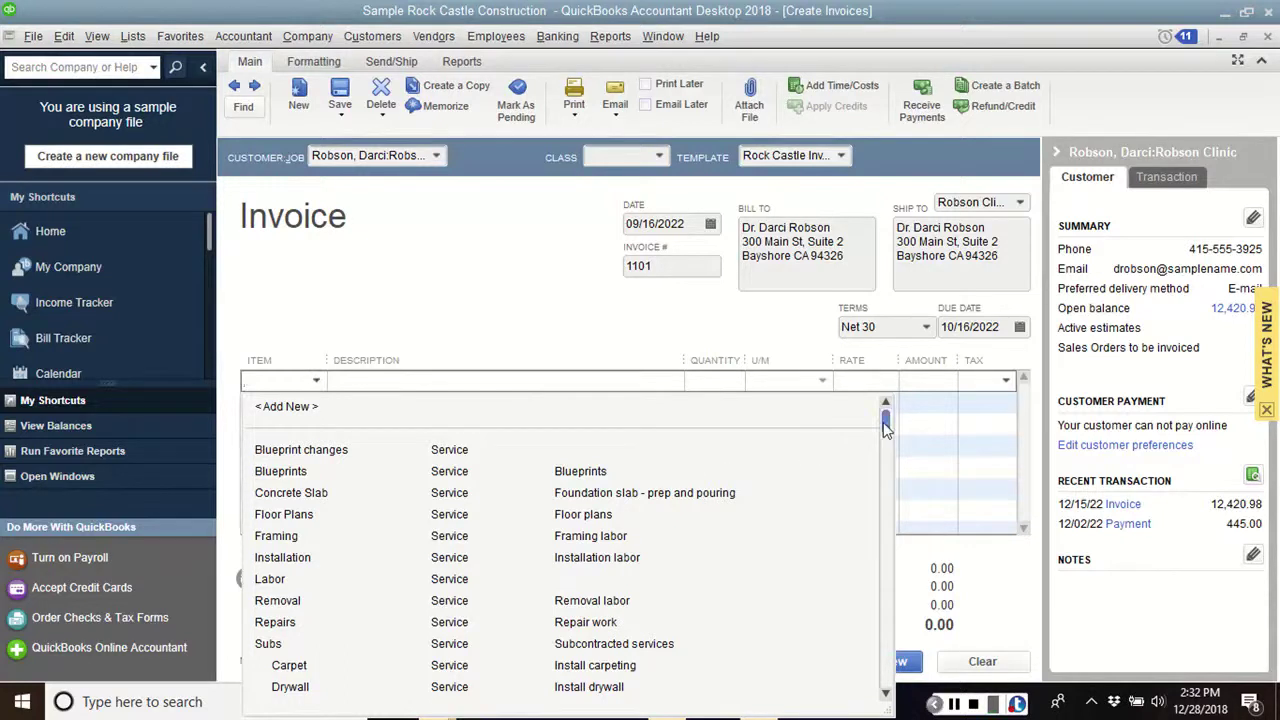
pyautogui.moveTo(885, 425); pyautogui.dragTo(885, 511)
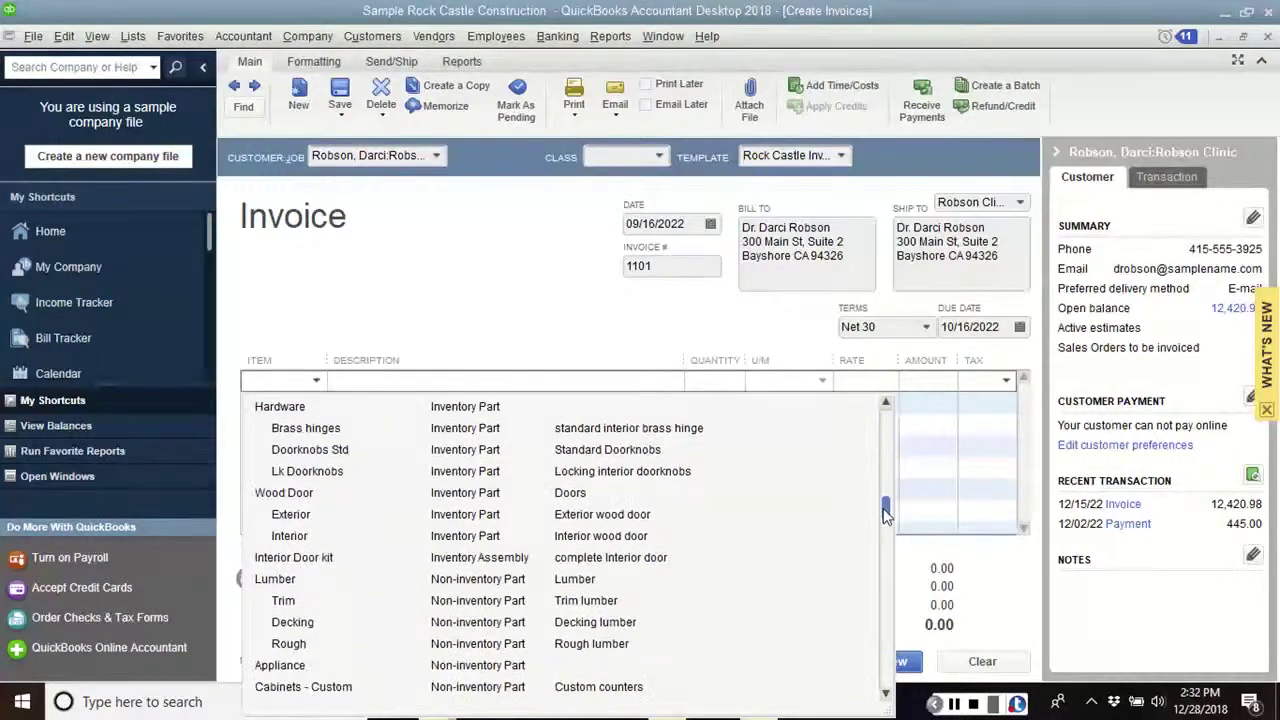
pyautogui.click(291, 516)
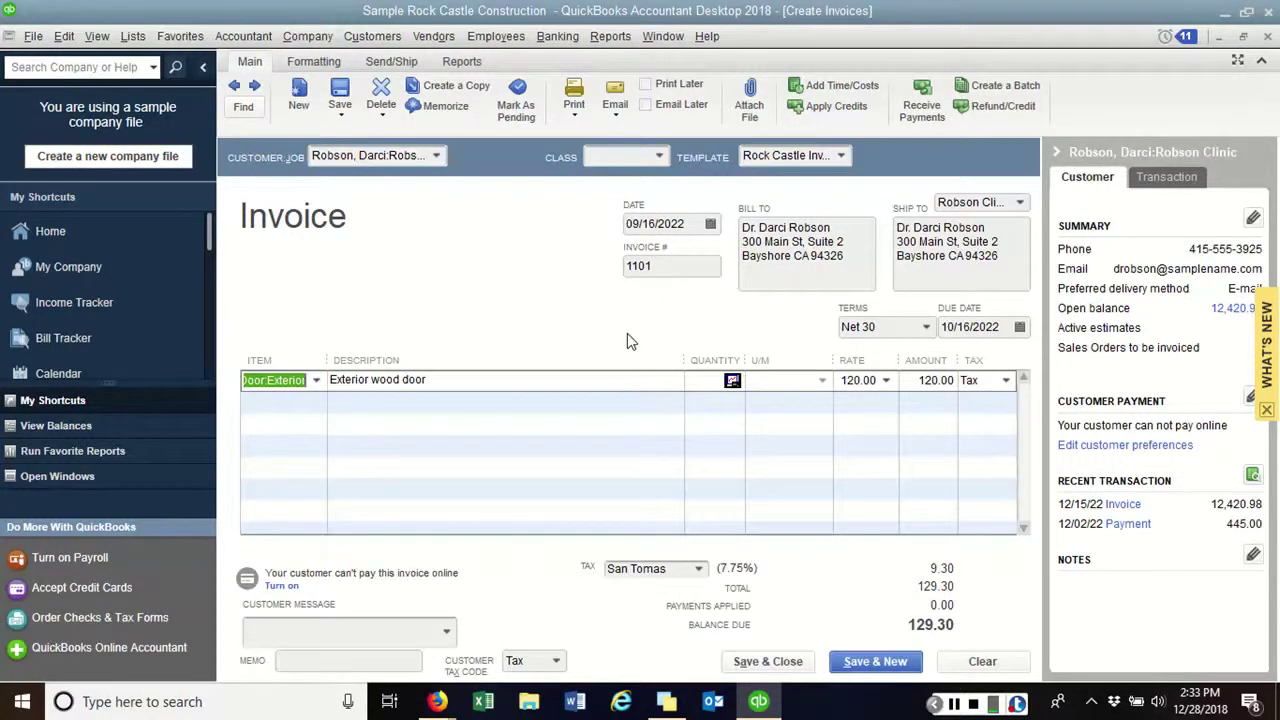
pyautogui.click(703, 388)
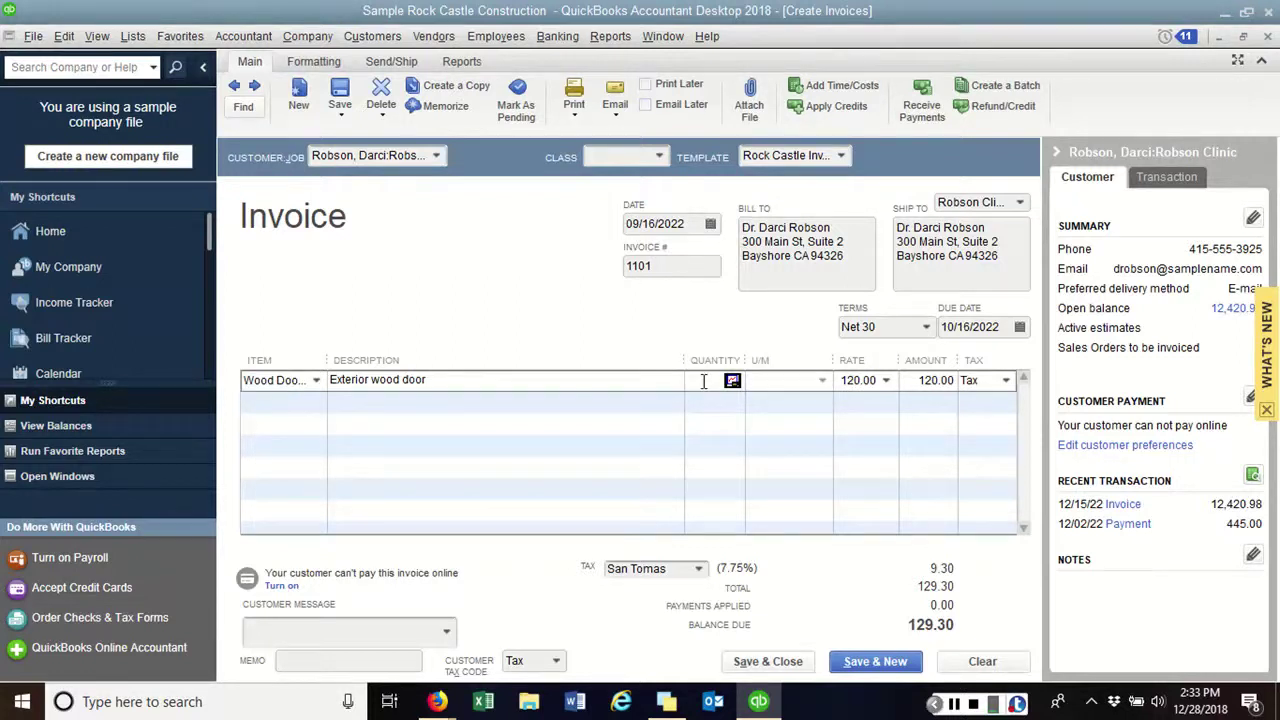
pyautogui.write('3')
pyautogui.press('Tab')
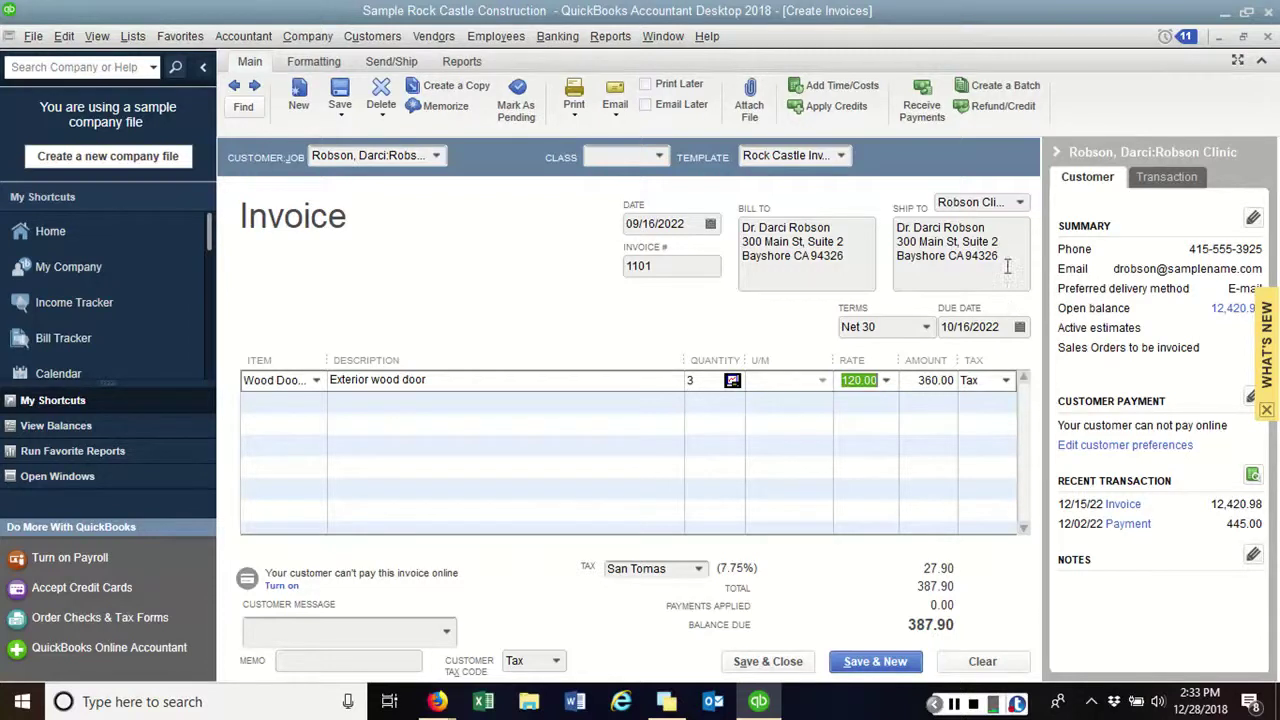
# - Replace the street line of the ship-to address with a different street address
pyautogui.moveTo(1000, 241); pyautogui.dragTo(895, 242)
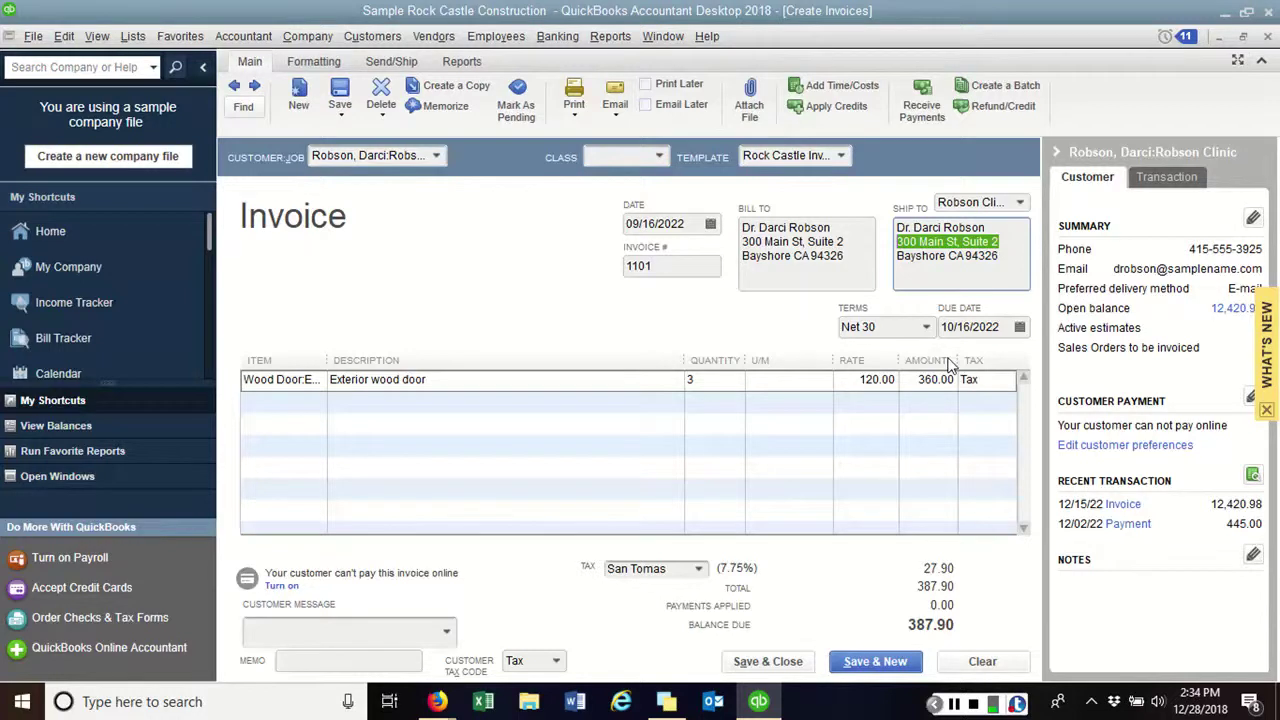
pyautogui.write('1445 Forest')
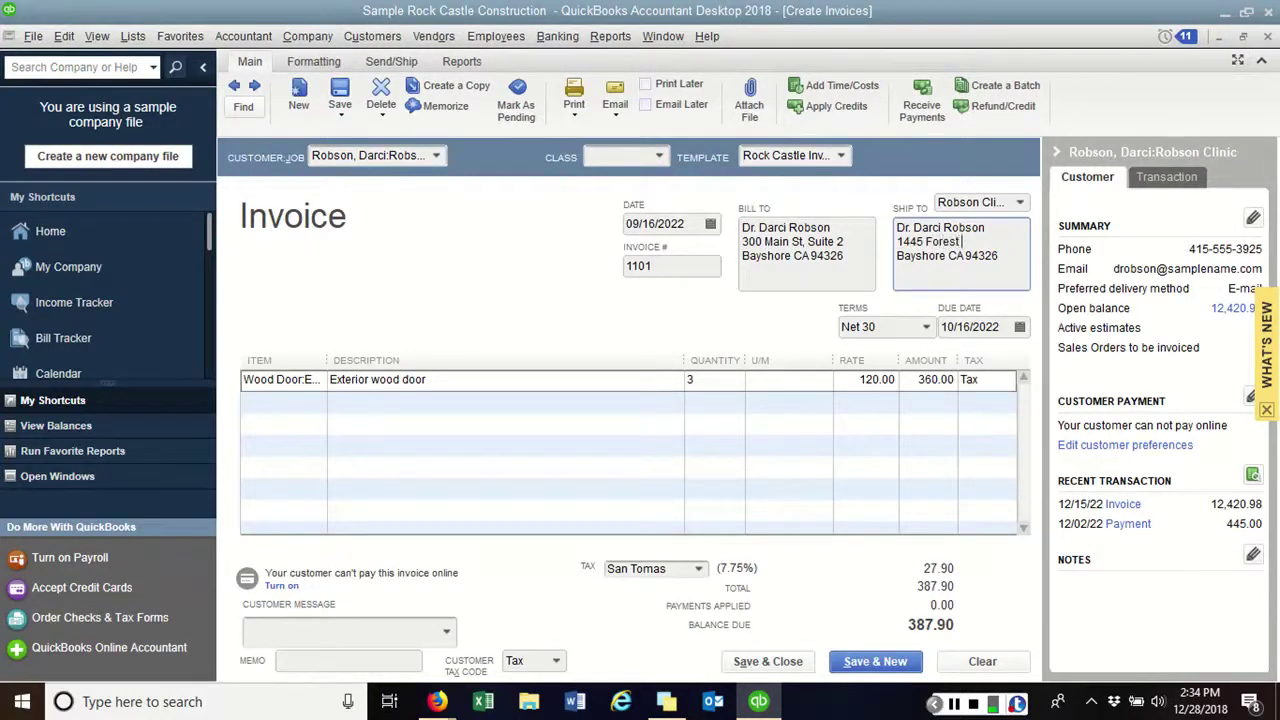
pyautogui.write(' St.')
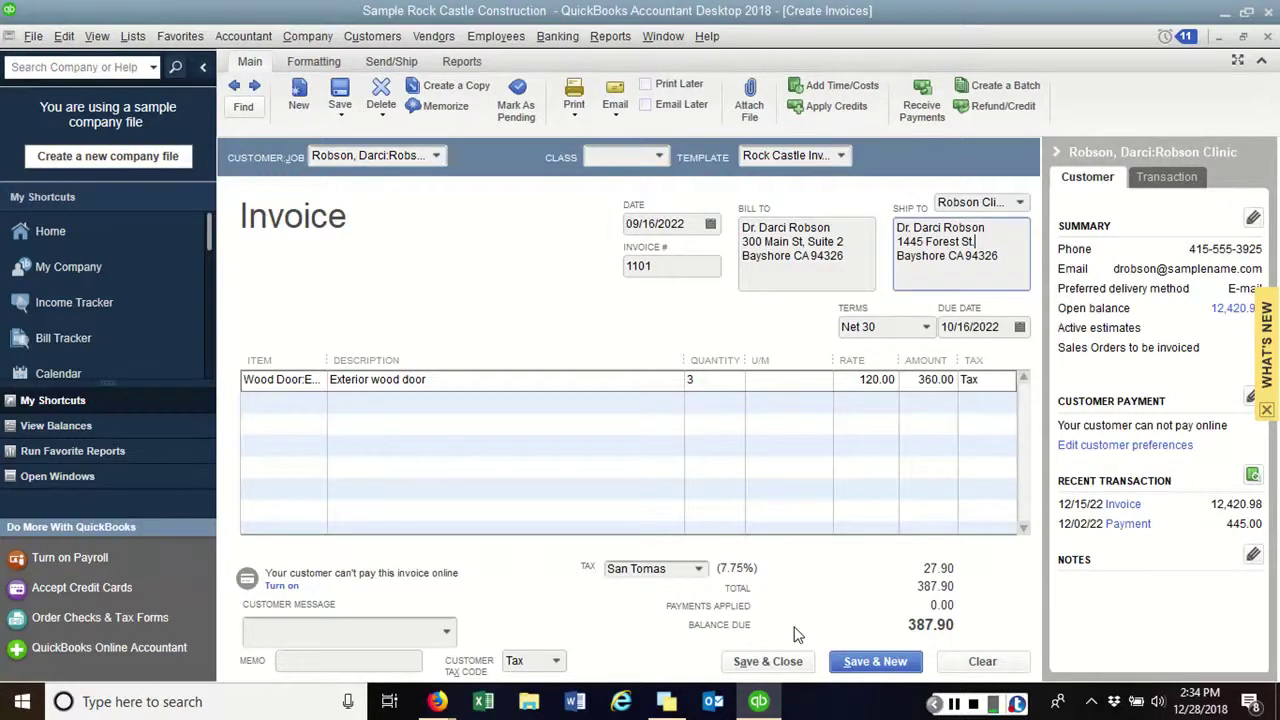
# - Save the Robson Clinic invoice with the shipping address change limited to this transaction, and close the invoice form
pyautogui.click(862, 664)
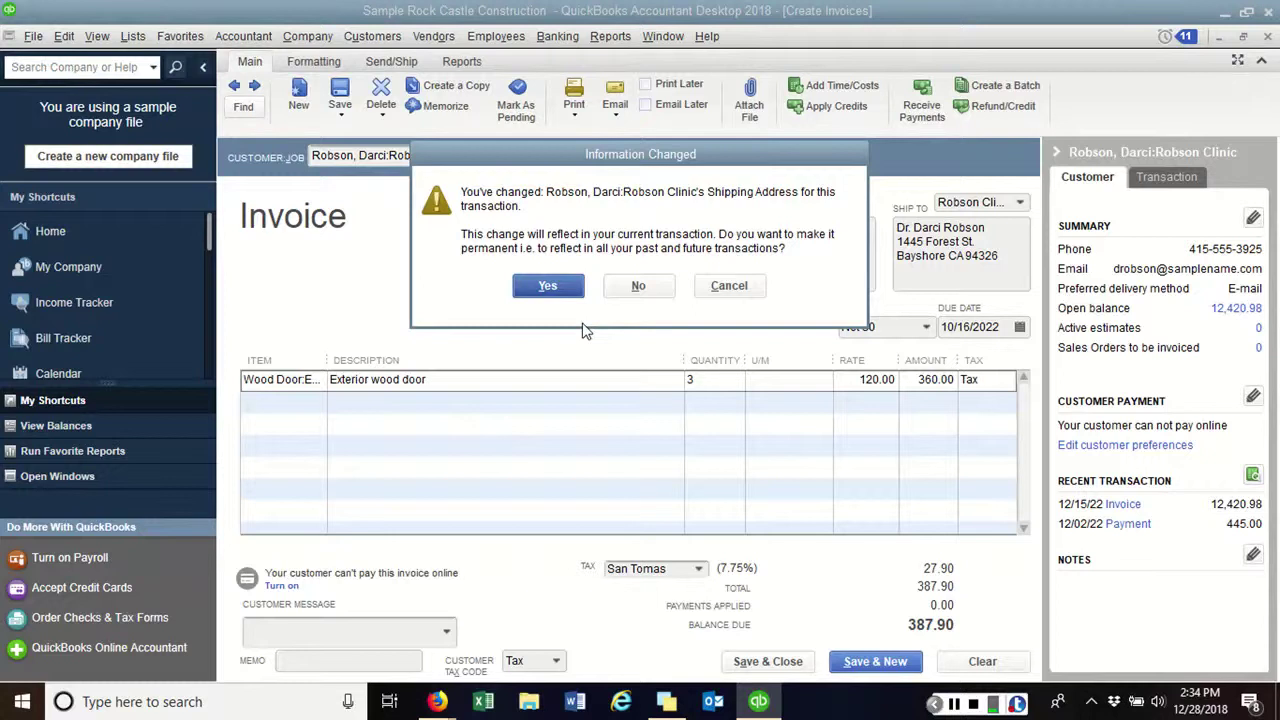
pyautogui.click(626, 288)
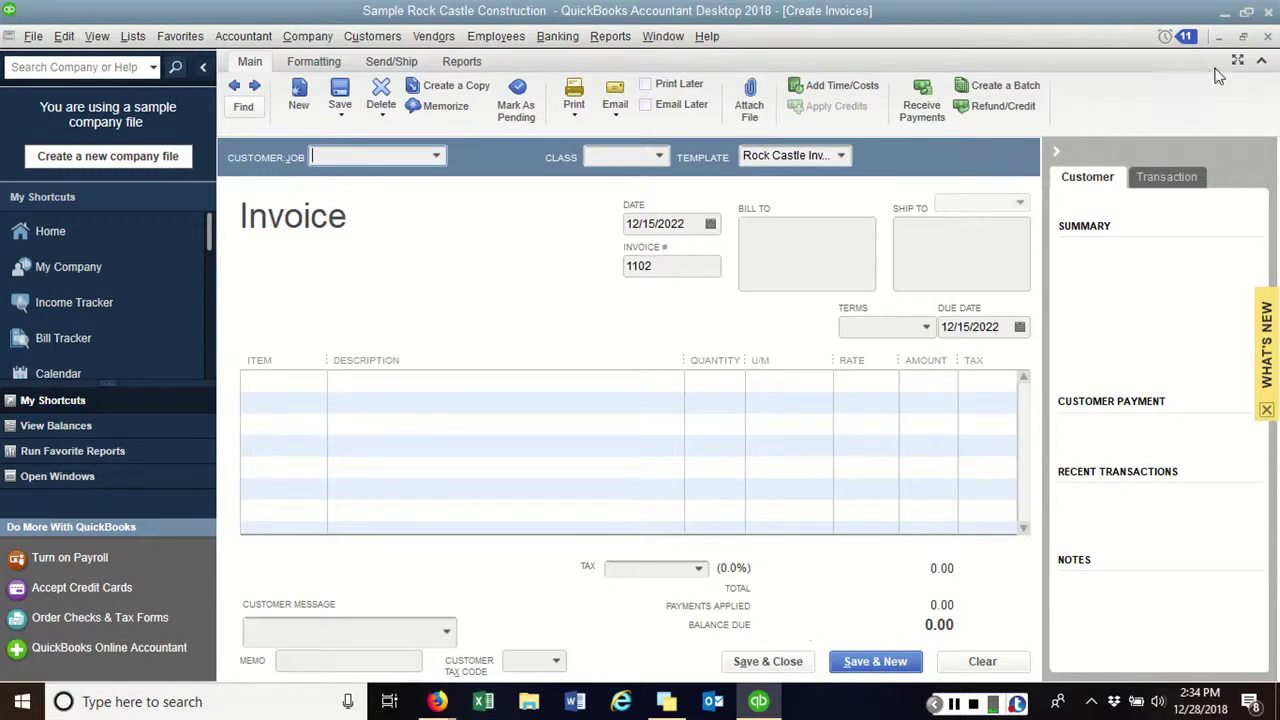
pyautogui.click(1266, 39)
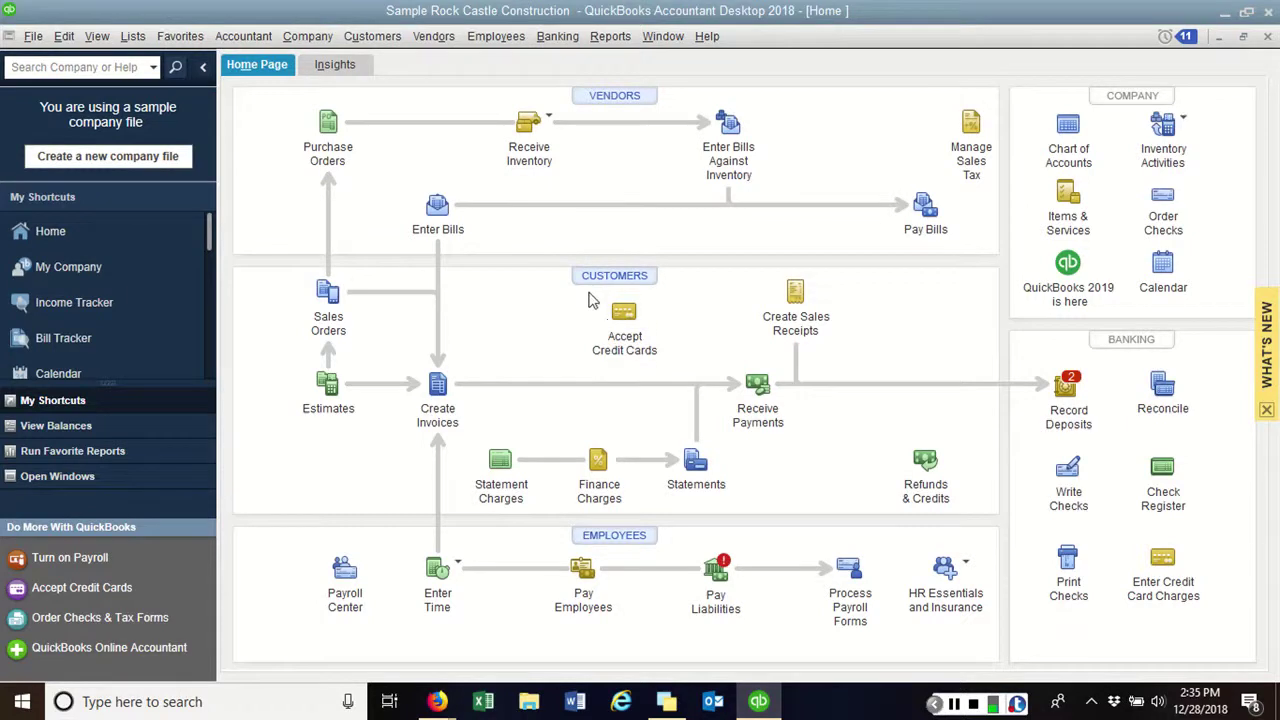
# - Examine the Enter Bills form and its Credit version, and close it cleared without saving
pyautogui.click(441, 212)
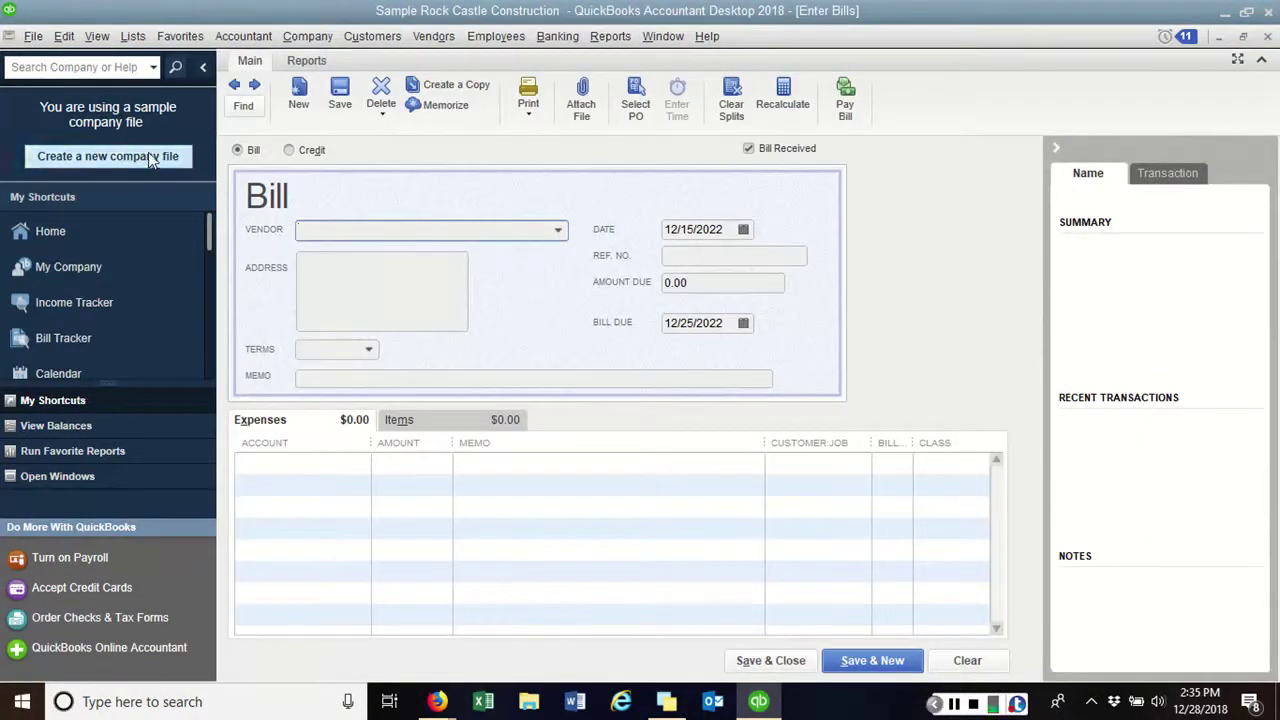
pyautogui.click(289, 150)
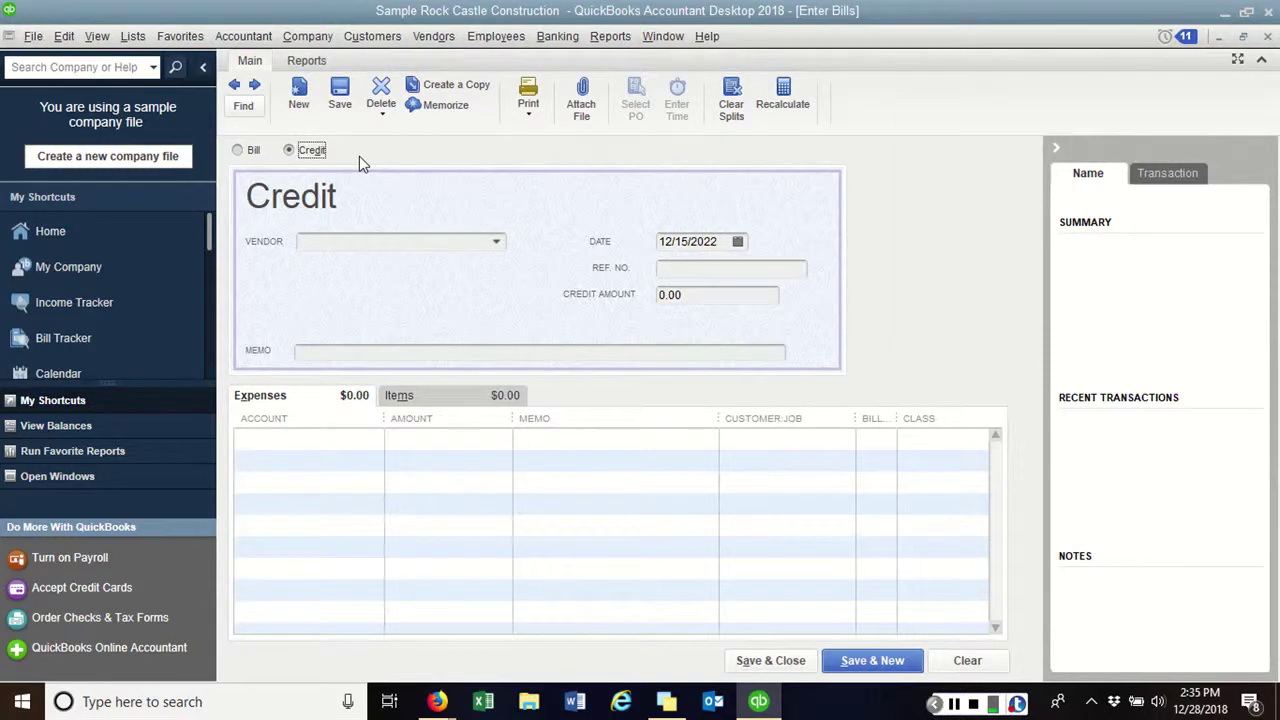
pyautogui.click(968, 661)
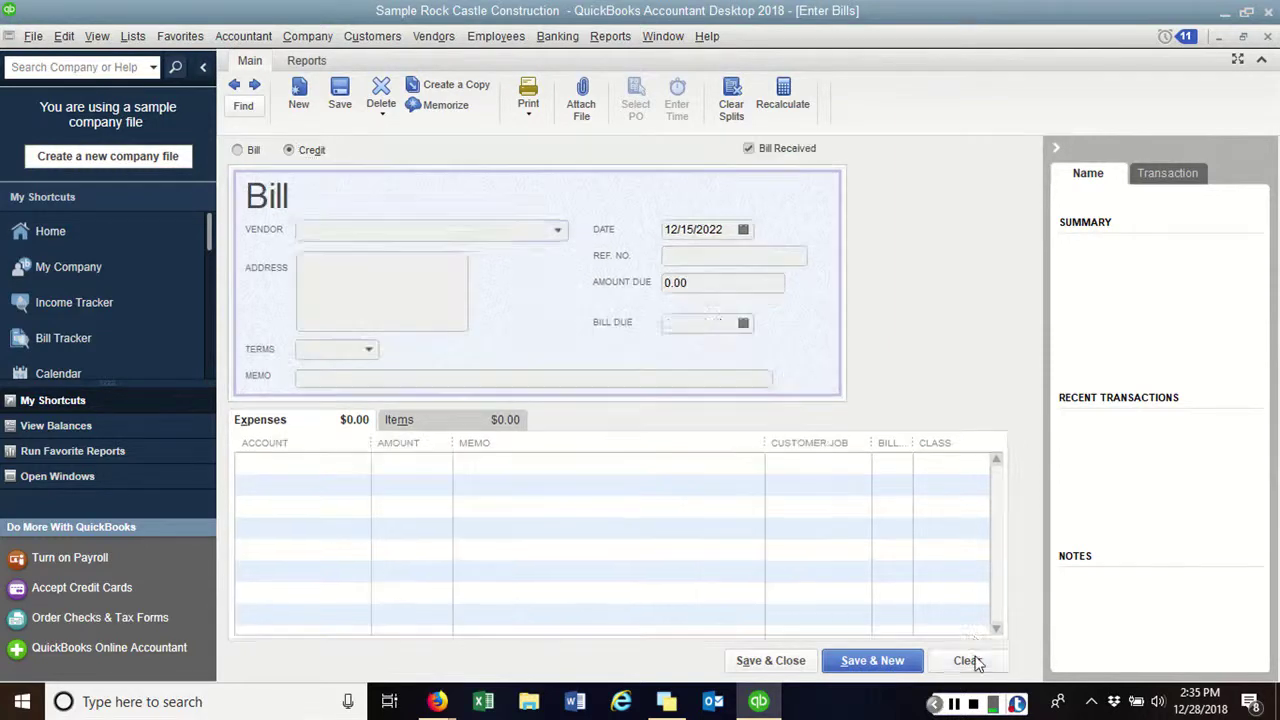
pyautogui.click(1267, 37)
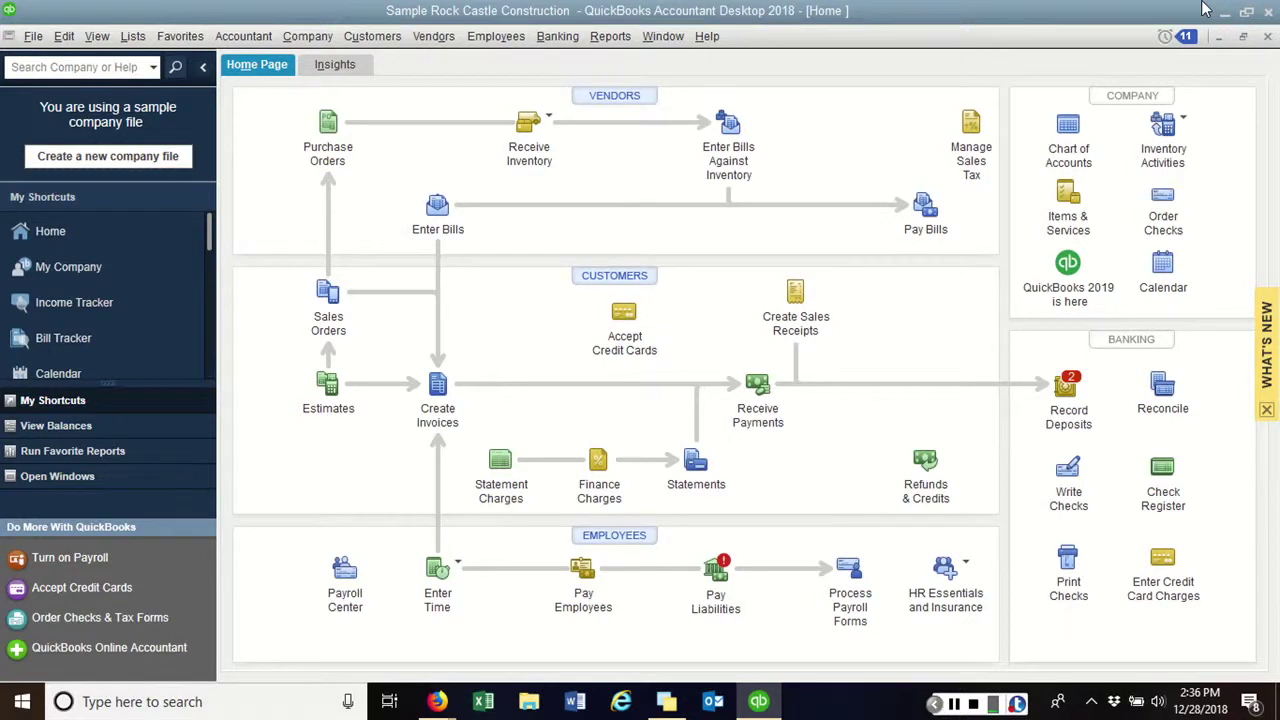
# - Open the Vendor Center and export the vendor list to a new worksheet in a new Excel workbook
pyautogui.click(622, 100)
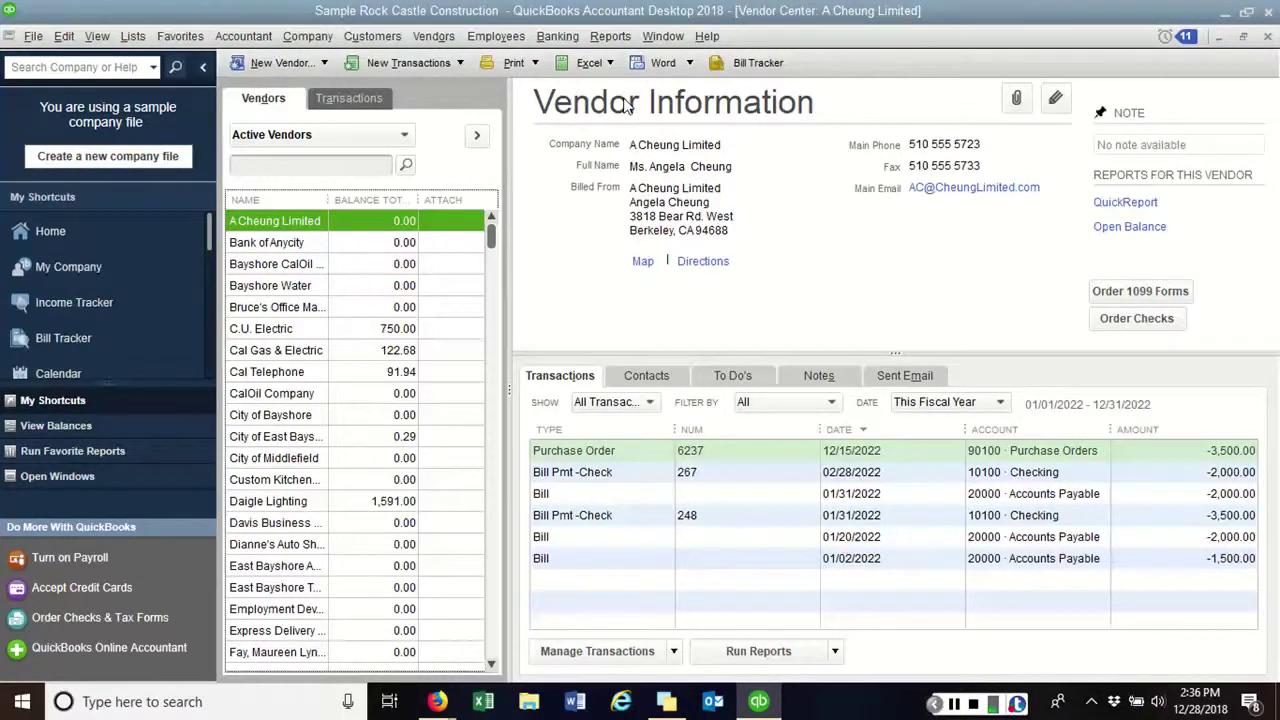
pyautogui.click(533, 63)
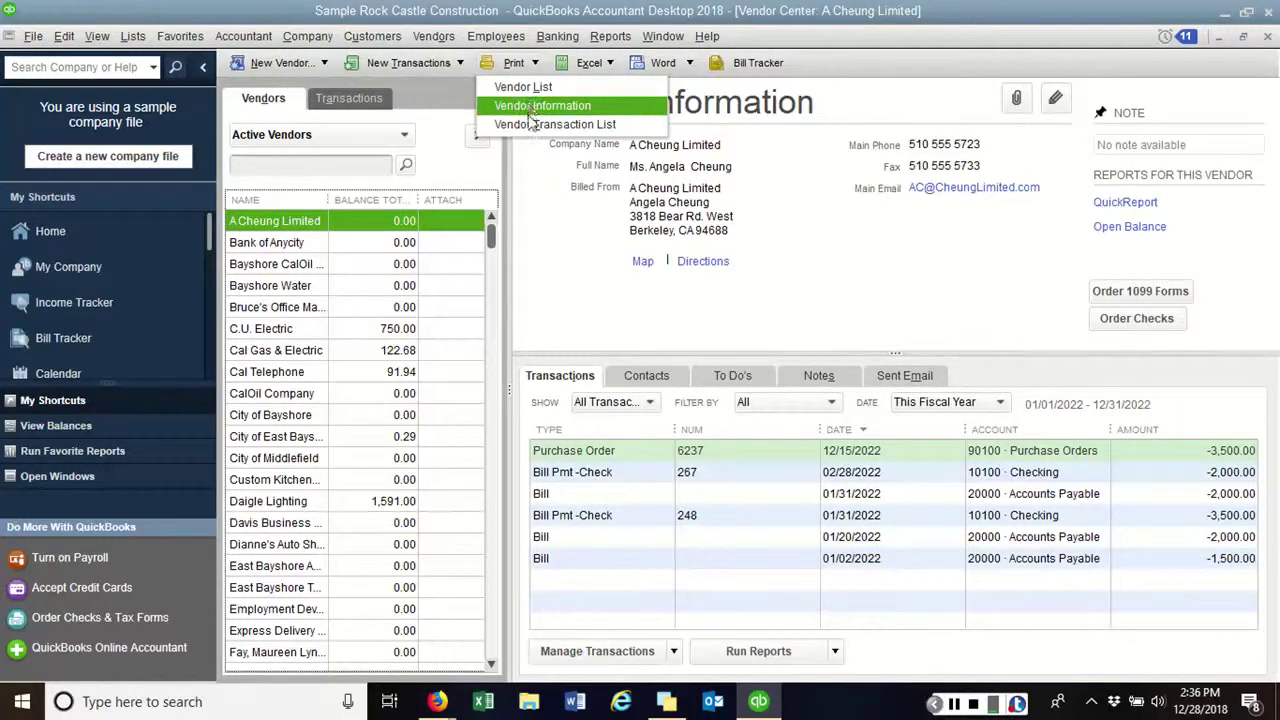
pyautogui.click(603, 66)
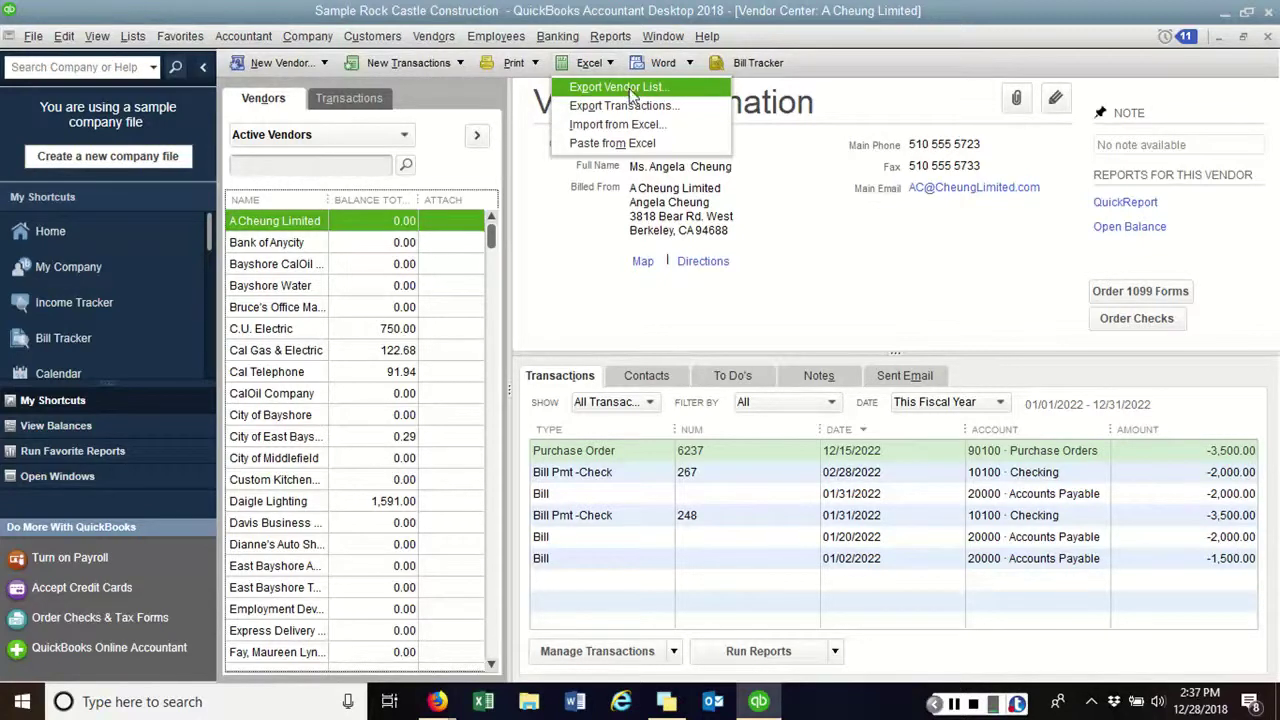
pyautogui.click(628, 89)
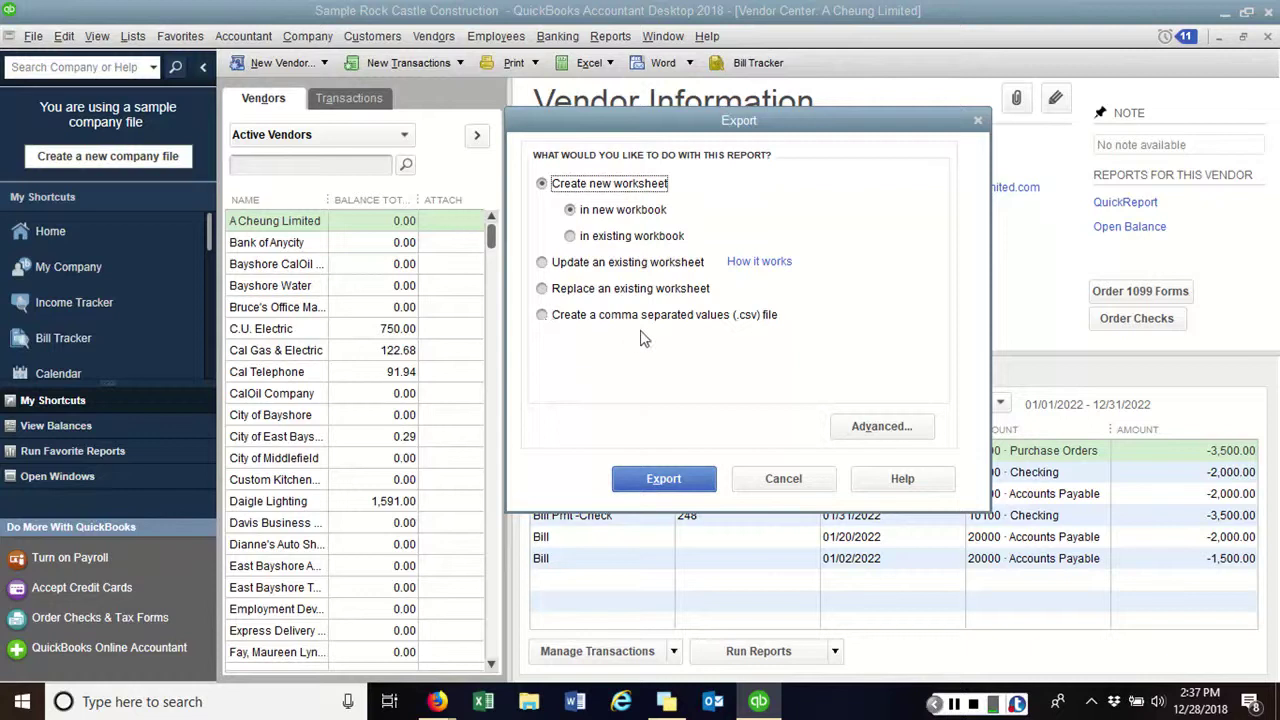
pyautogui.click(678, 476)
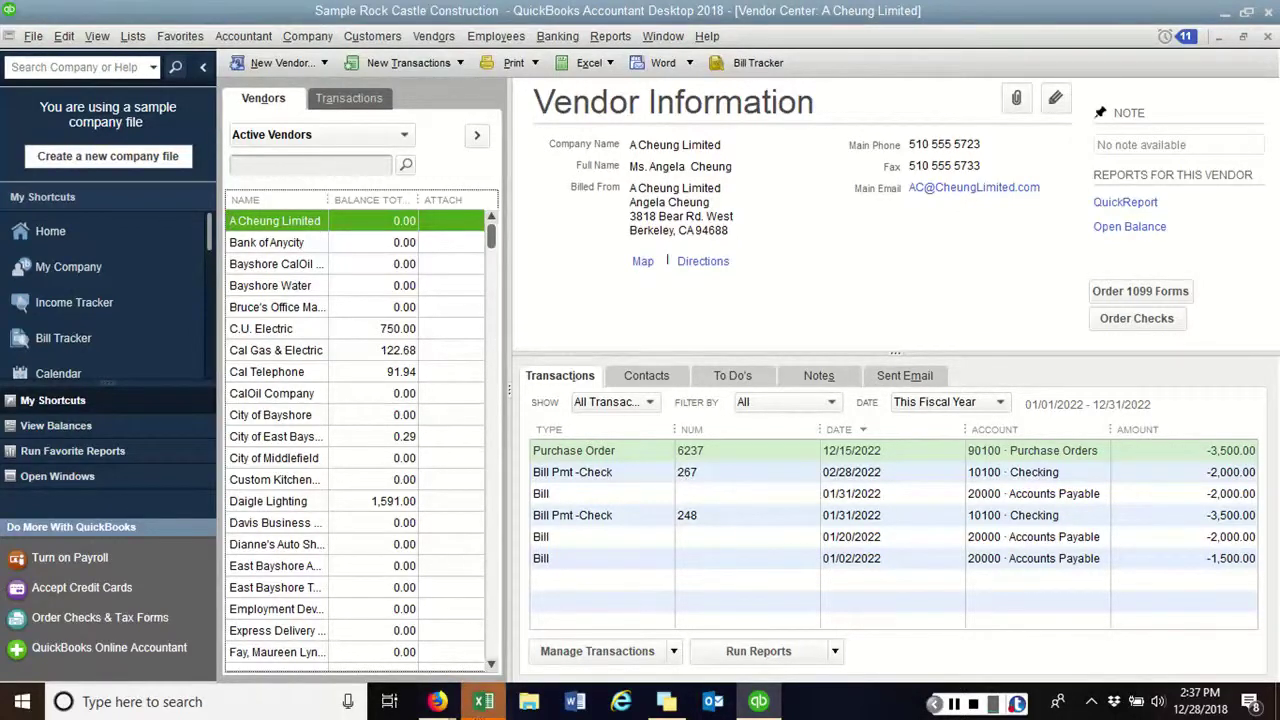
# - Switch to Excel, maximize the exported workbook and examine the vendor list columns
pyautogui.click(481, 706)
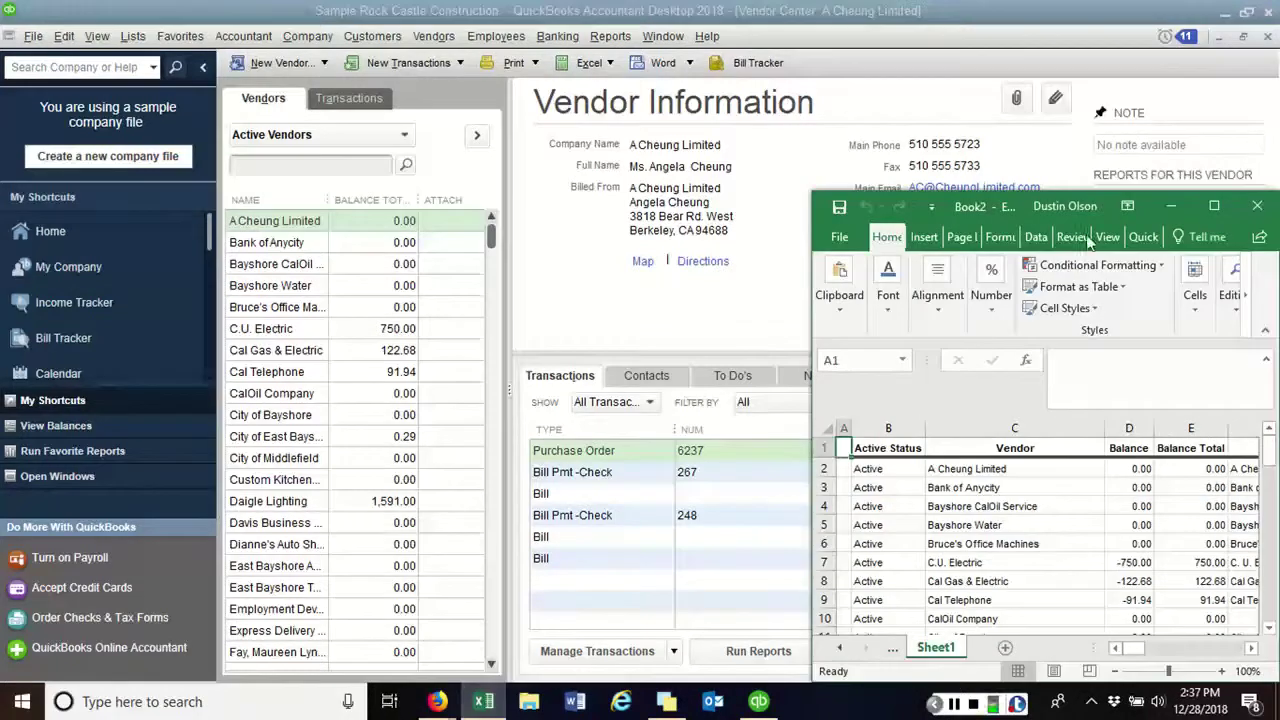
pyautogui.click(1216, 206)
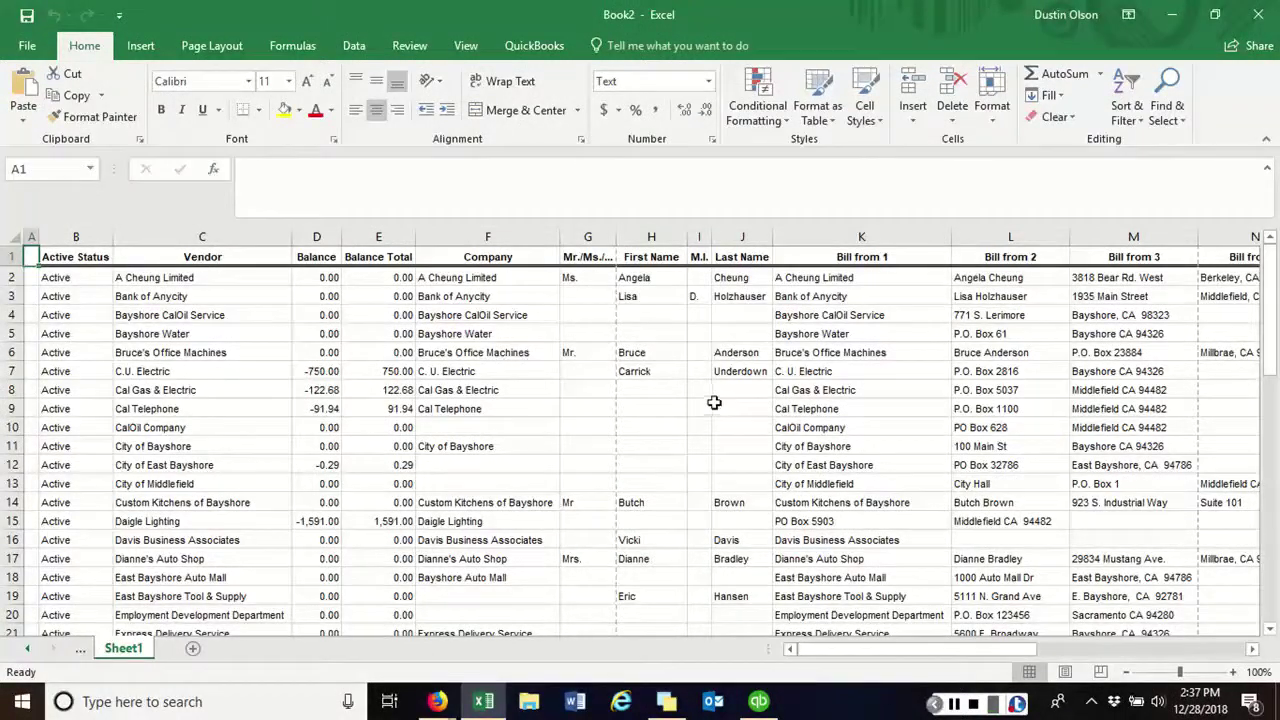
pyautogui.moveTo(812, 660); pyautogui.dragTo(778, 616)
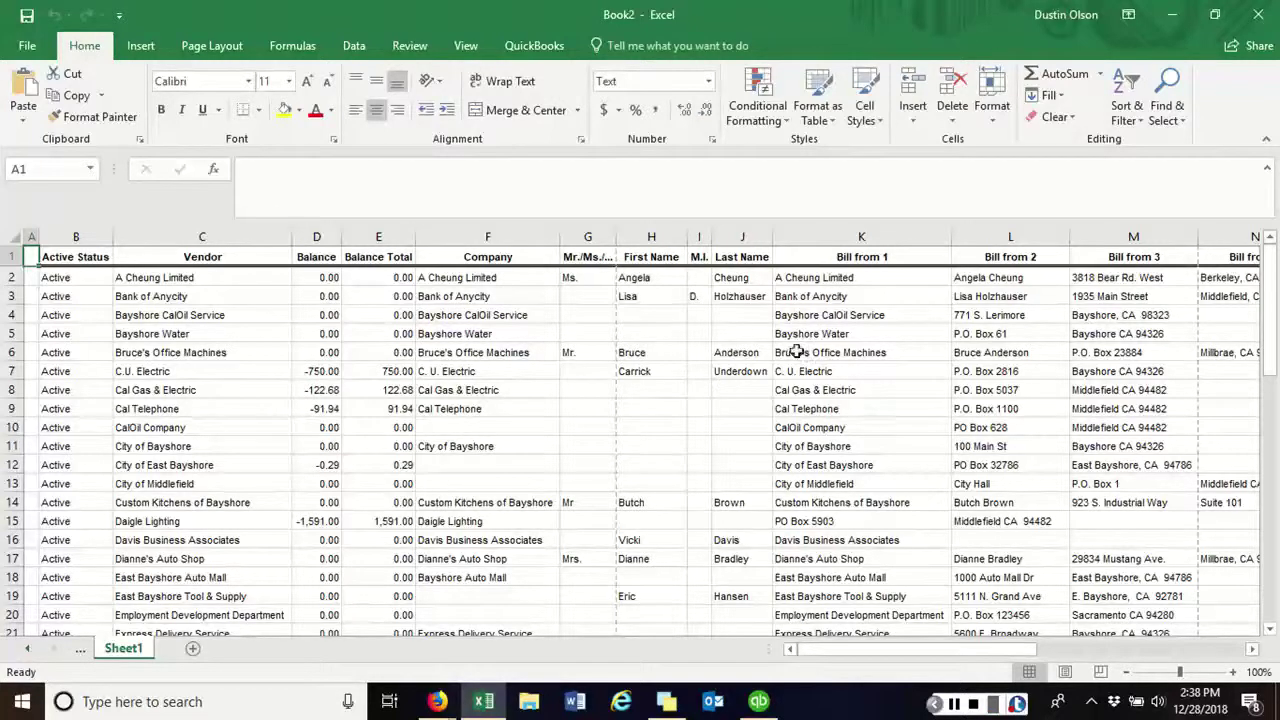
# - Close the exported vendor workbook without saving it, and close the Vendor Center in QuickBooks
pyautogui.click(1258, 14)
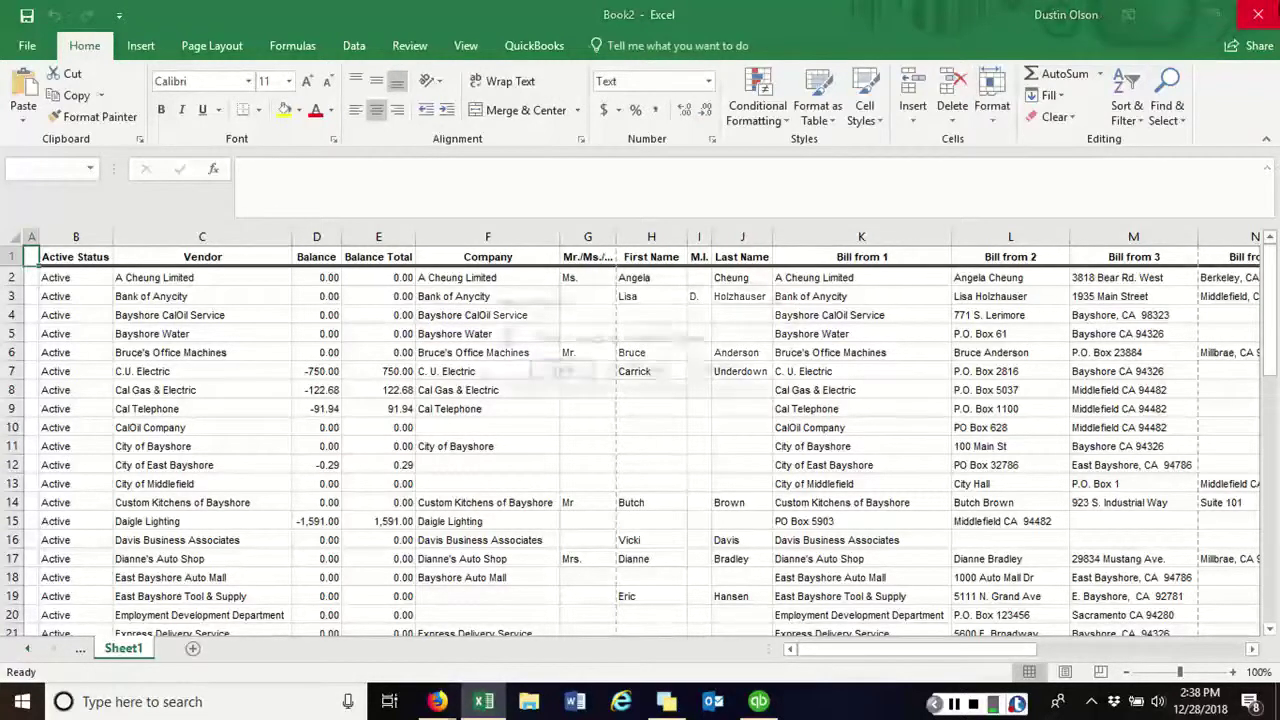
pyautogui.click(648, 376)
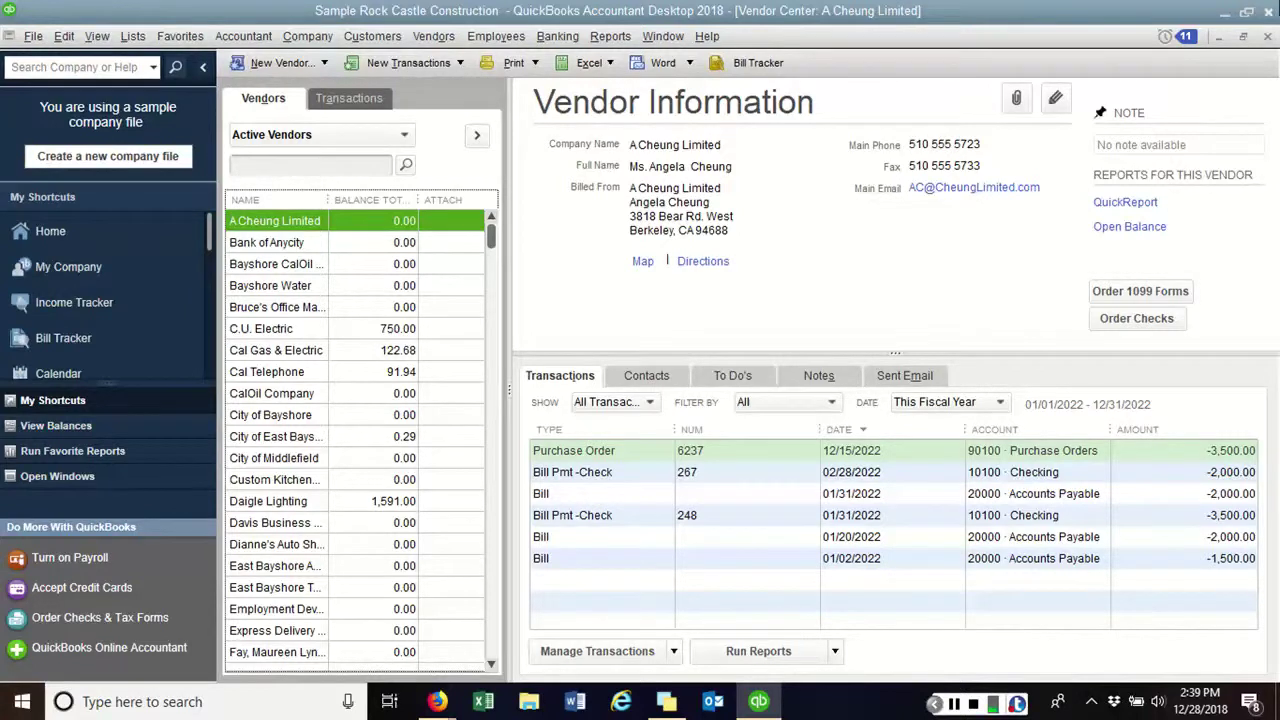
pyautogui.click(1268, 37)
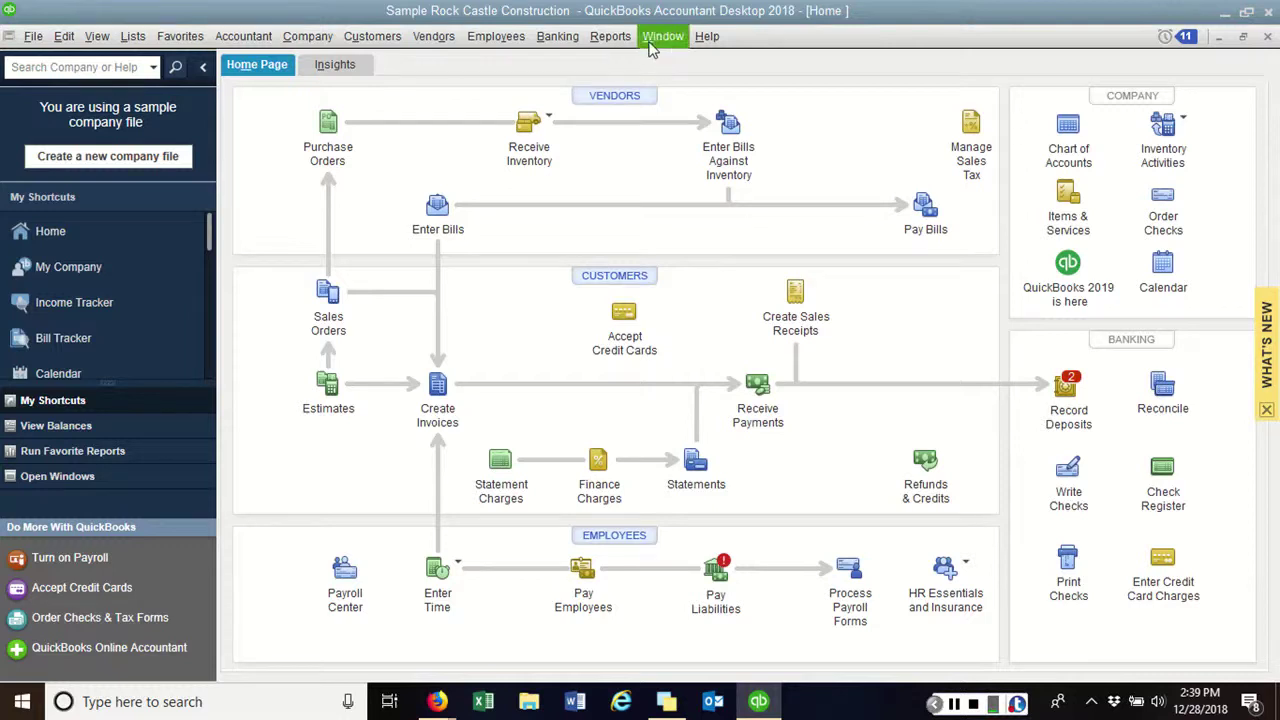
# - Open the Profit & Loss Standard report from the Company & Financial reports
pyautogui.click(612, 37)
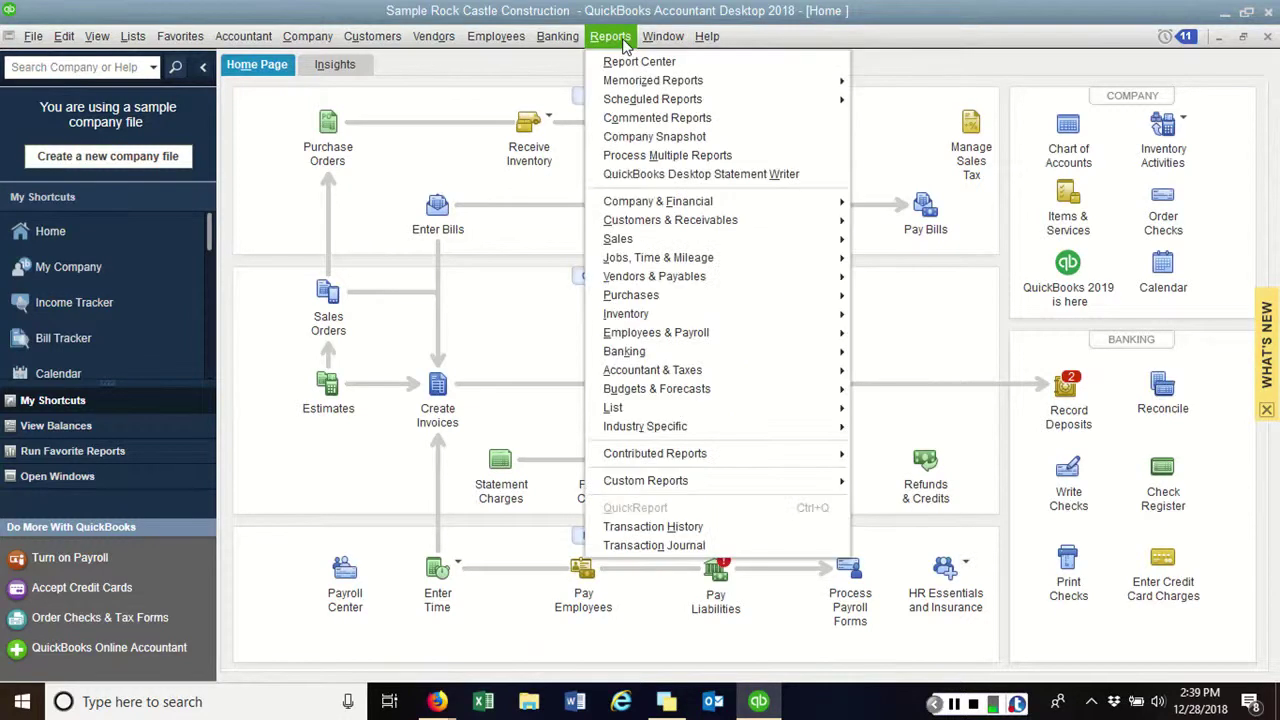
pyautogui.moveTo(690, 206)
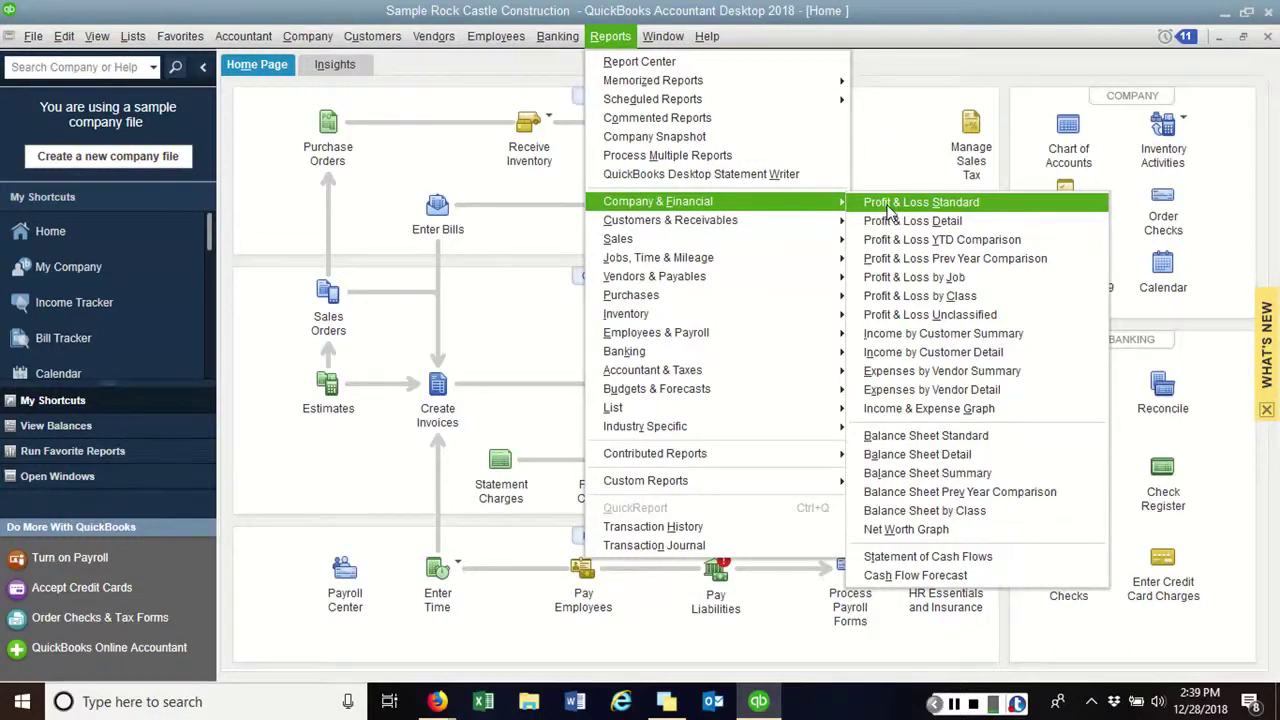
pyautogui.click(890, 212)
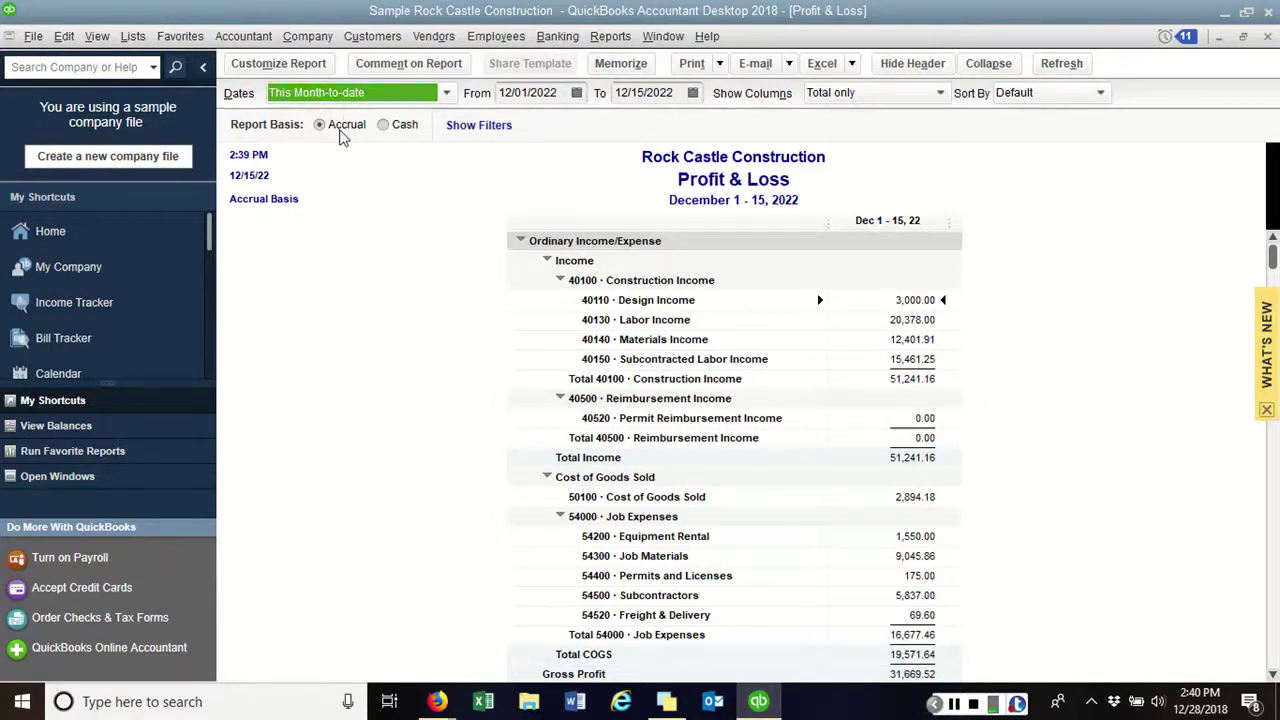
# - Compare the Profit & Loss report on cash basis with the accrual basis, and look through the accrual version to its end
pyautogui.click(384, 126)
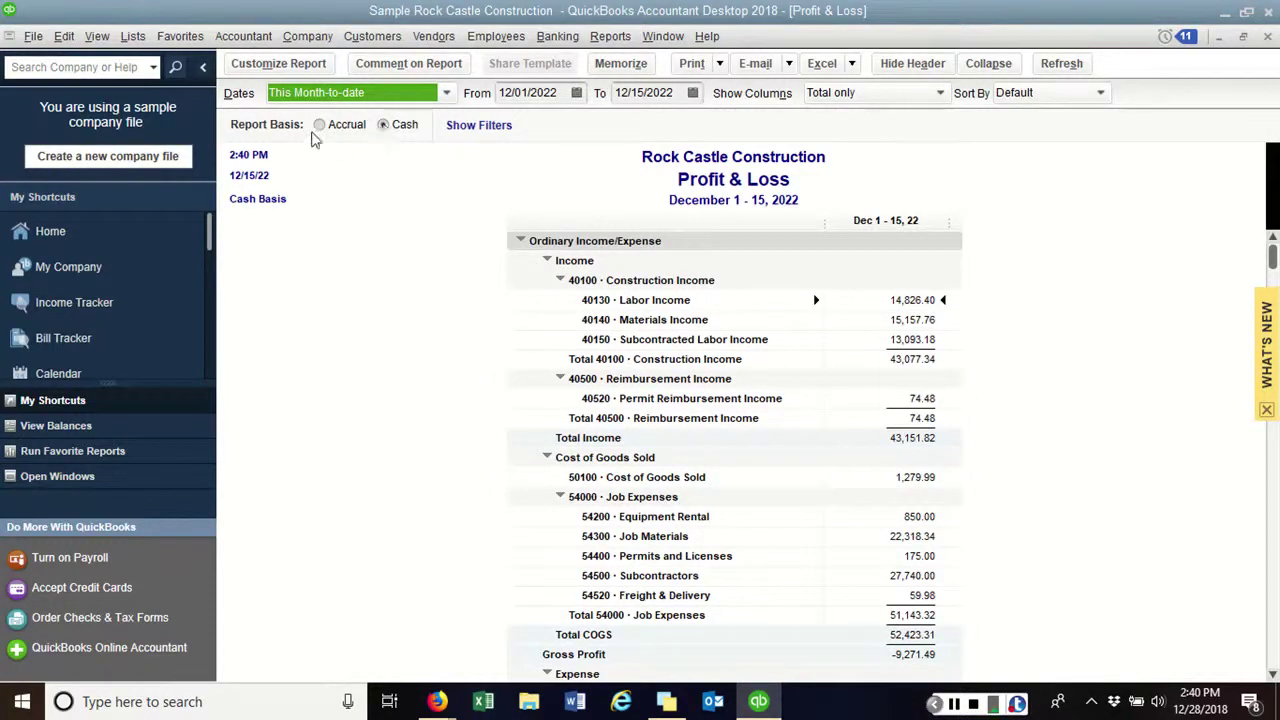
pyautogui.click(319, 125)
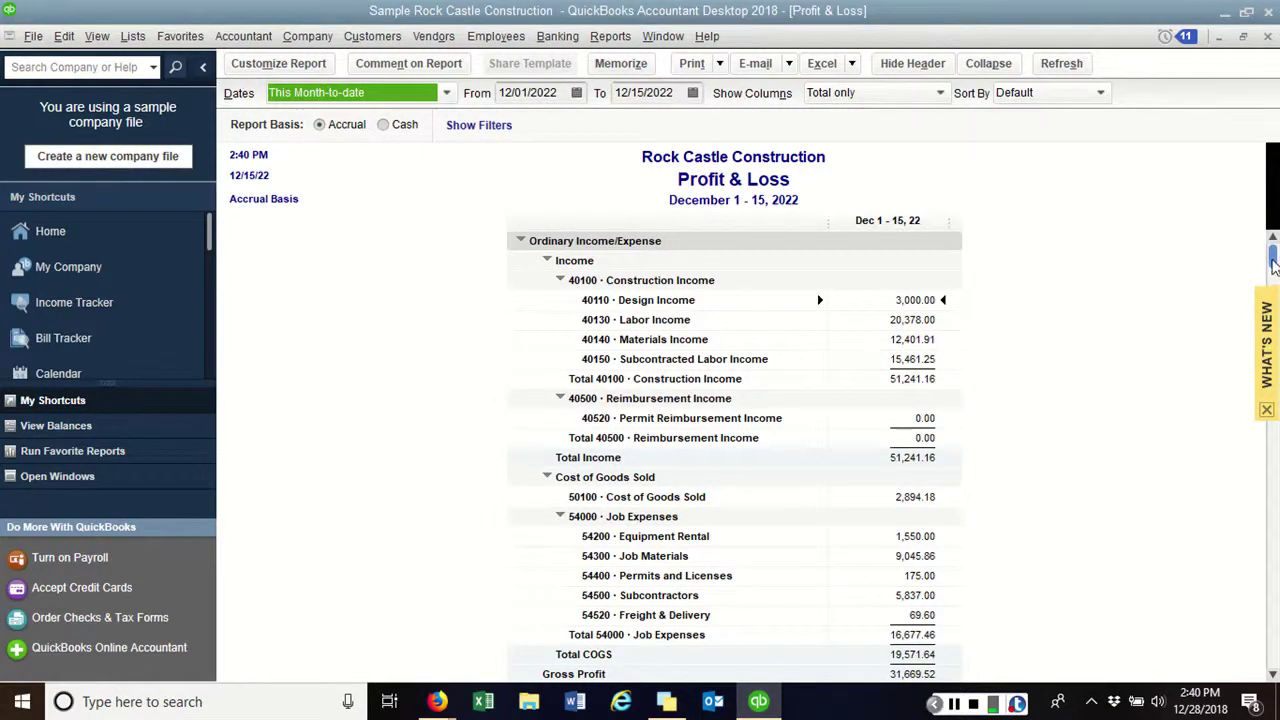
pyautogui.moveTo(1274, 262); pyautogui.dragTo(1272, 655)
pyautogui.scroll(15, 1229, 434)
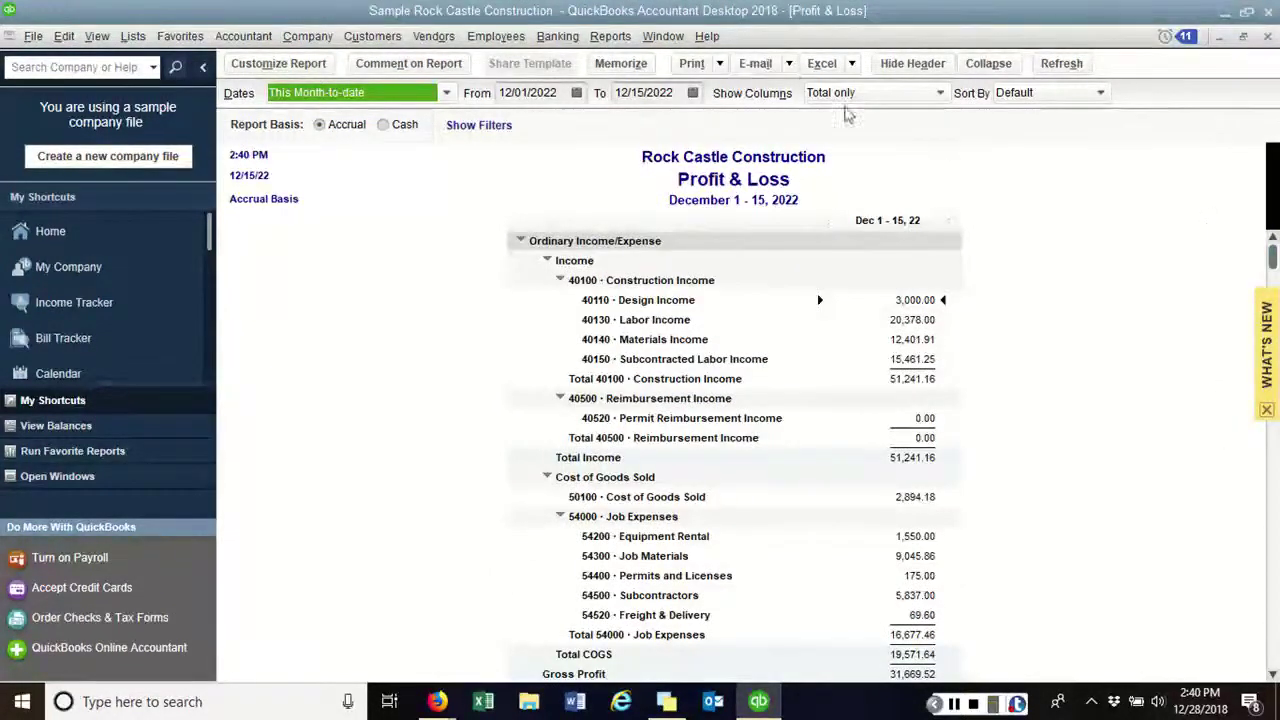
# - Export the Profit & Loss report to a new worksheet in a new Excel workbook
pyautogui.click(824, 66)
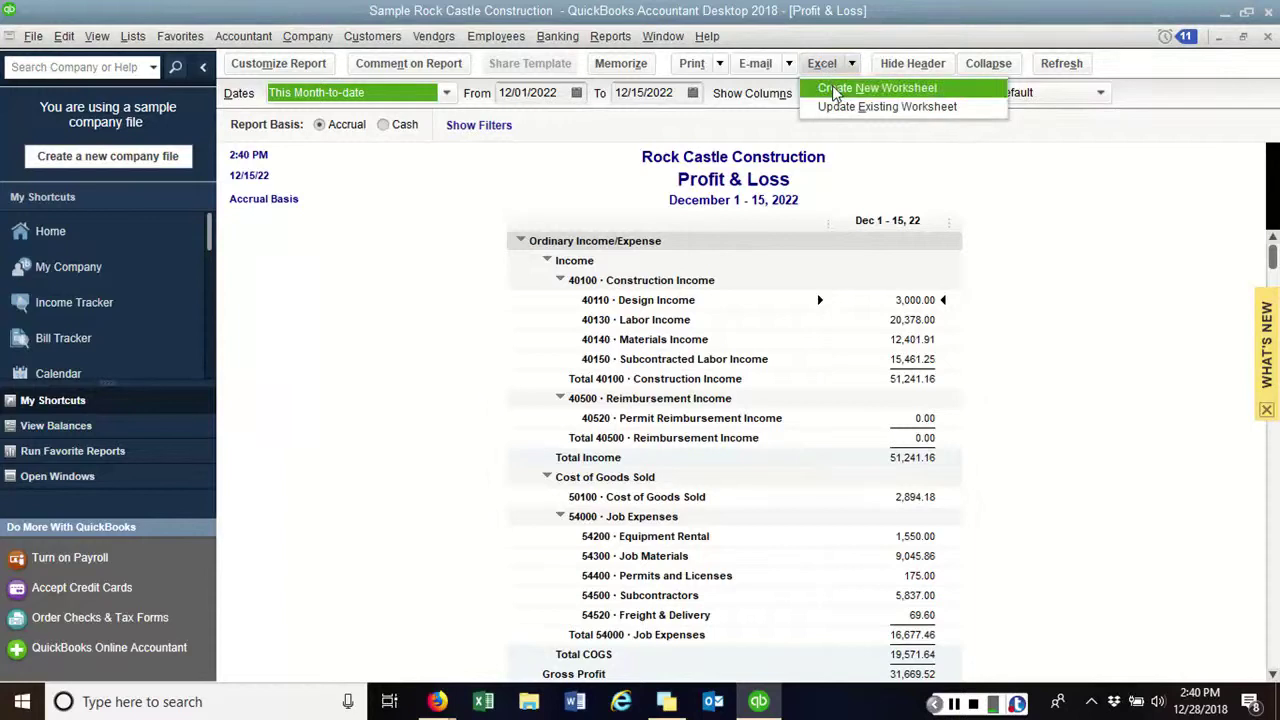
pyautogui.click(835, 89)
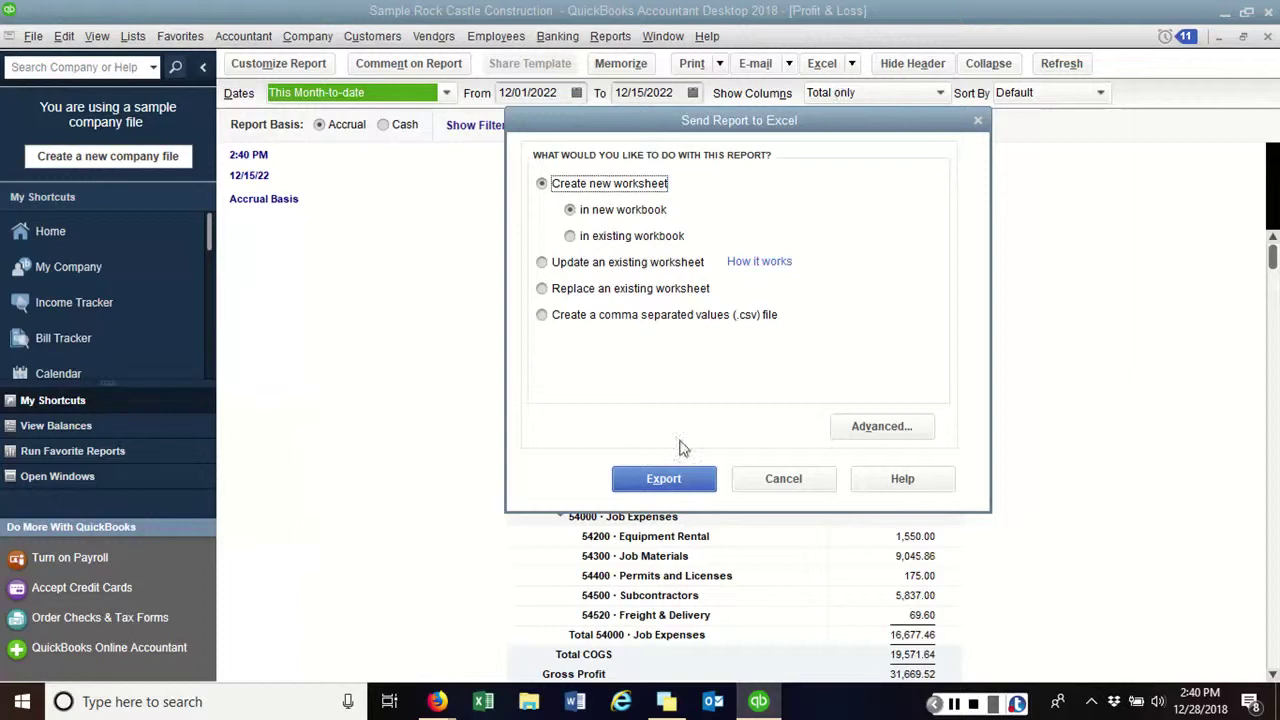
pyautogui.click(676, 480)
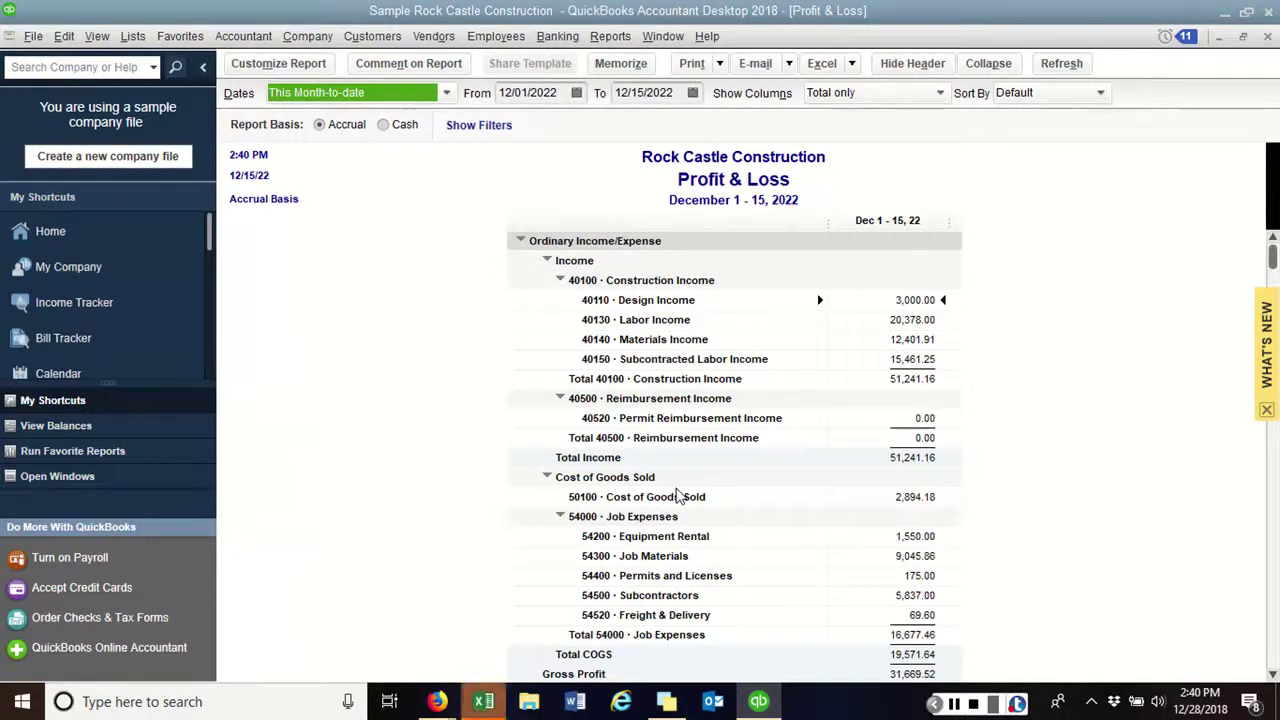
# - Switch to Excel, maximize the exported workbook and examine the Profit & Loss figures
pyautogui.click(486, 700)
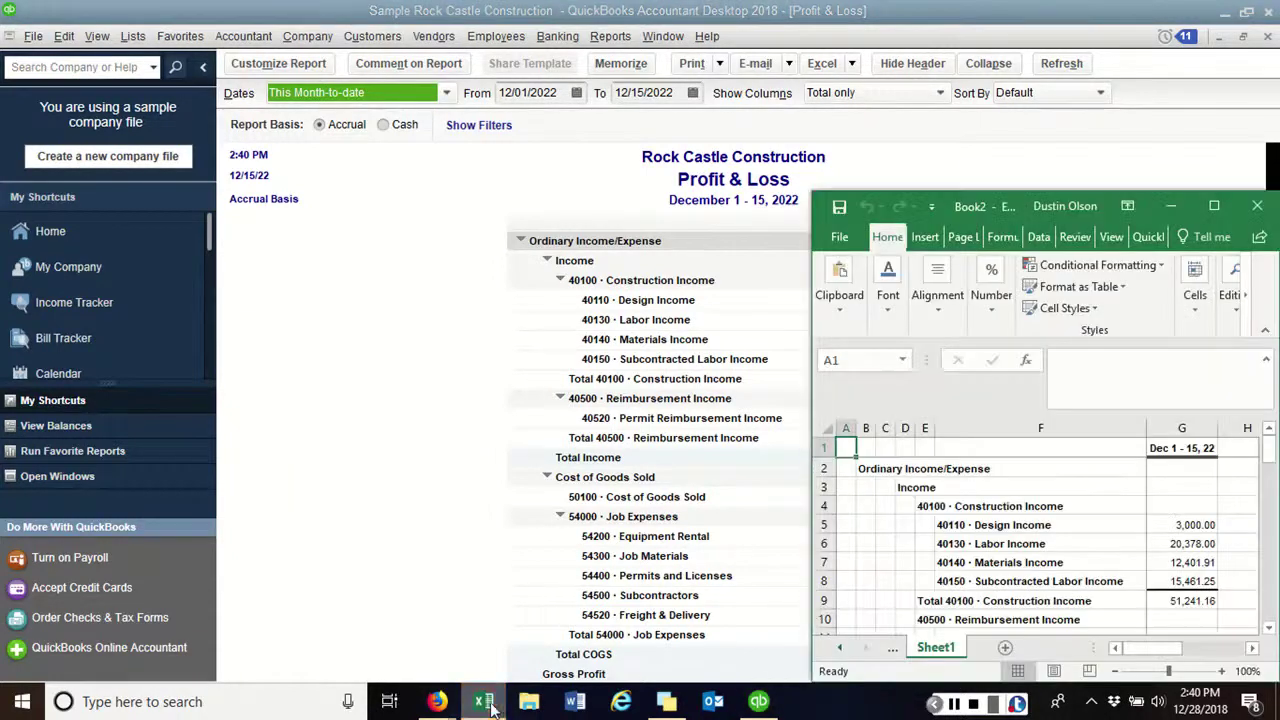
pyautogui.click(1213, 206)
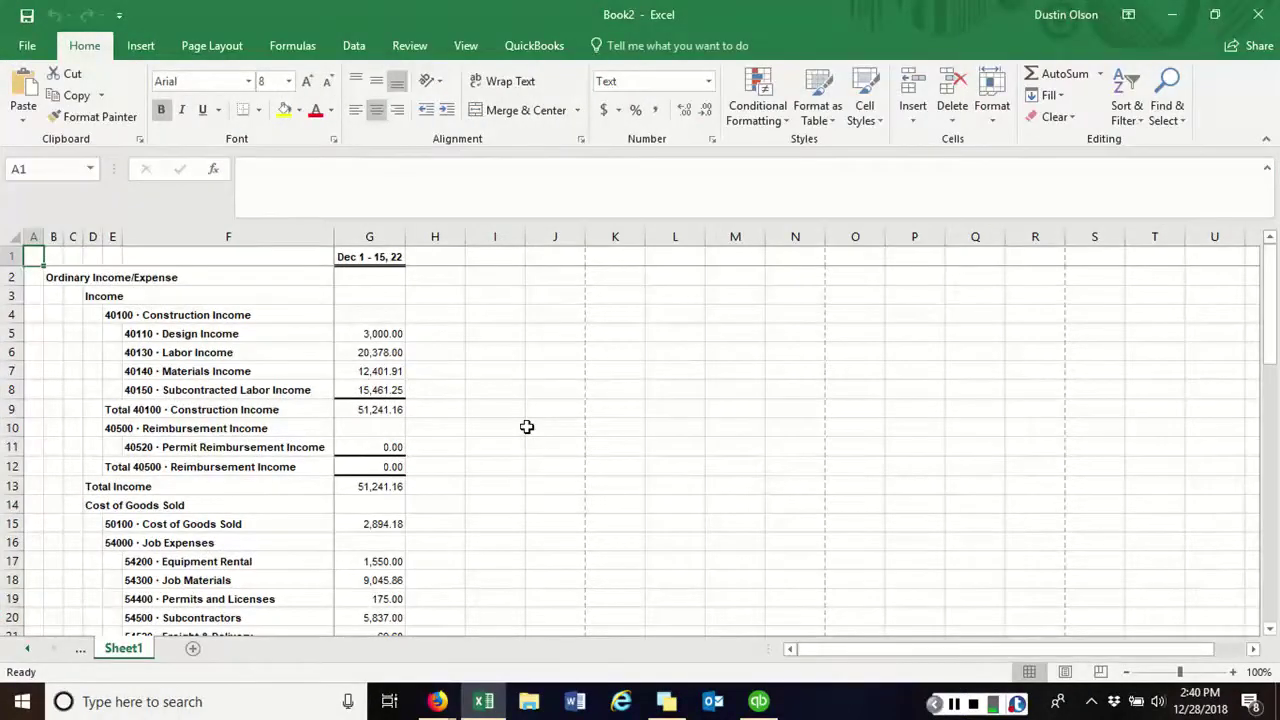
pyautogui.moveTo(1276, 338)
pyautogui.mouseDown()
pyautogui.moveTo(1276, 598)
pyautogui.moveTo(1276, 335)
pyautogui.mouseUp()
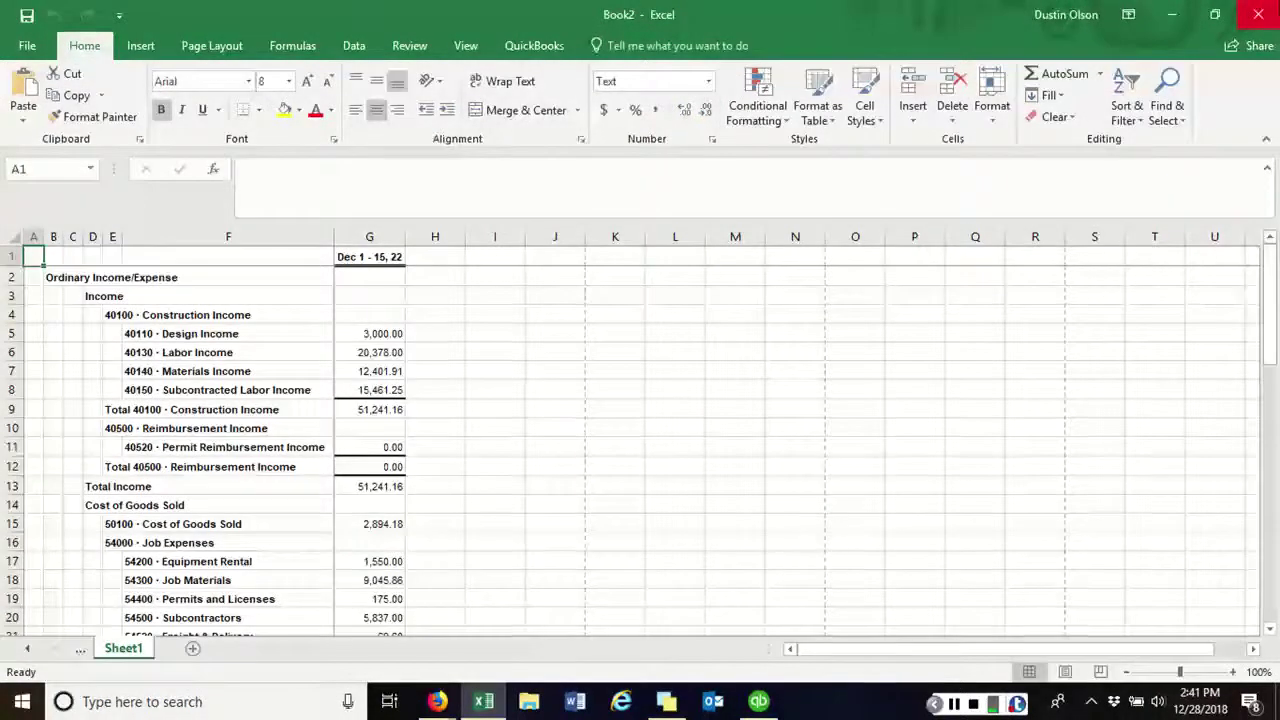
# - Close the exported Profit & Loss workbook without saving, and close the report in QuickBooks
pyautogui.click(1258, 14)
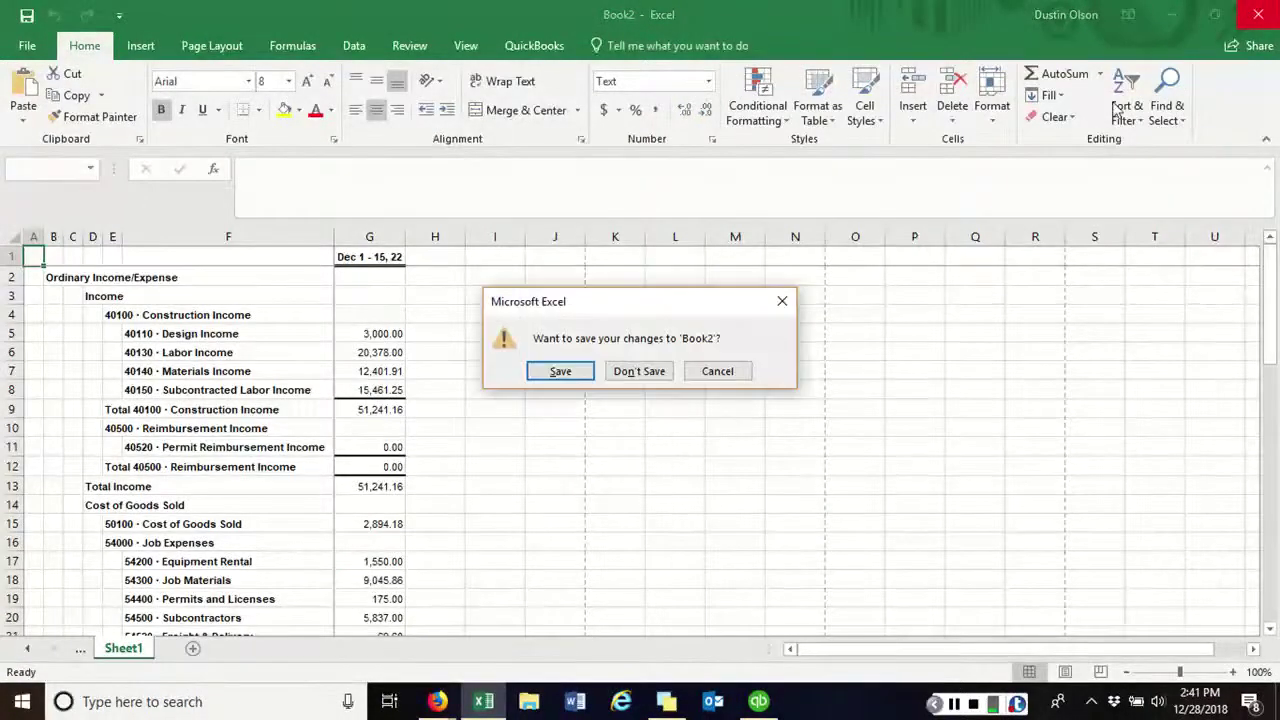
pyautogui.click(639, 371)
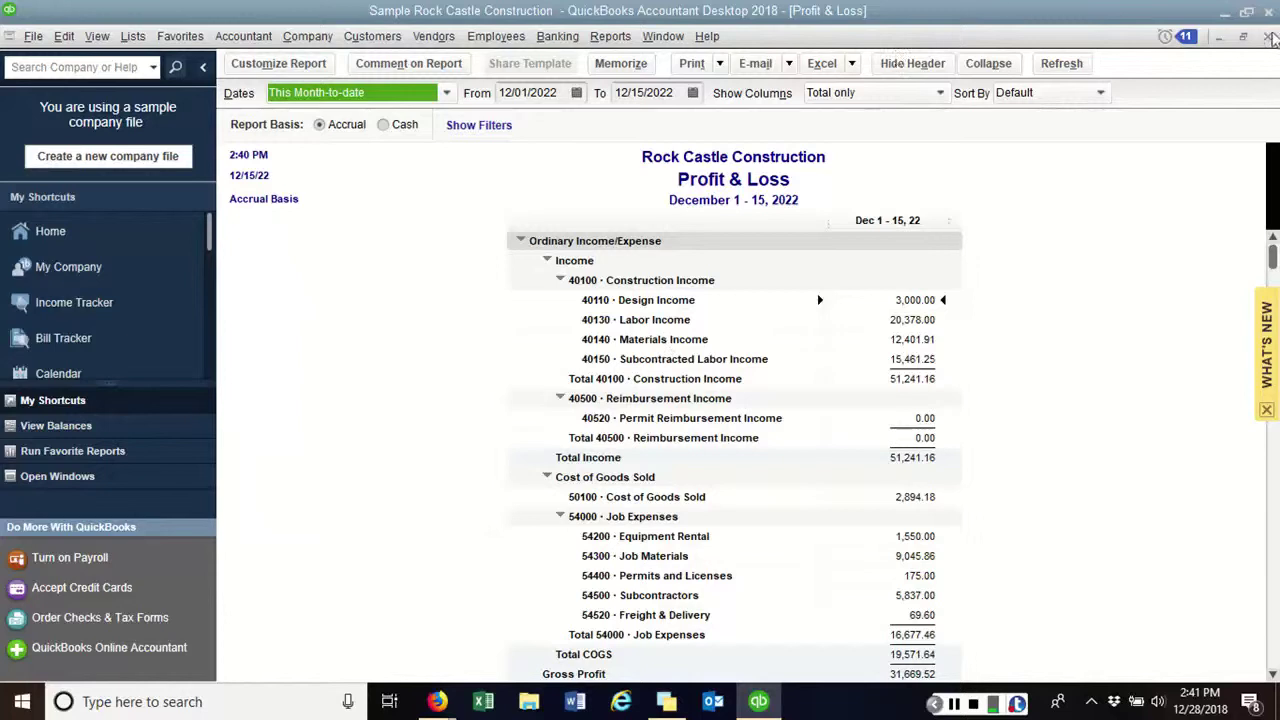
pyautogui.click(1268, 37)
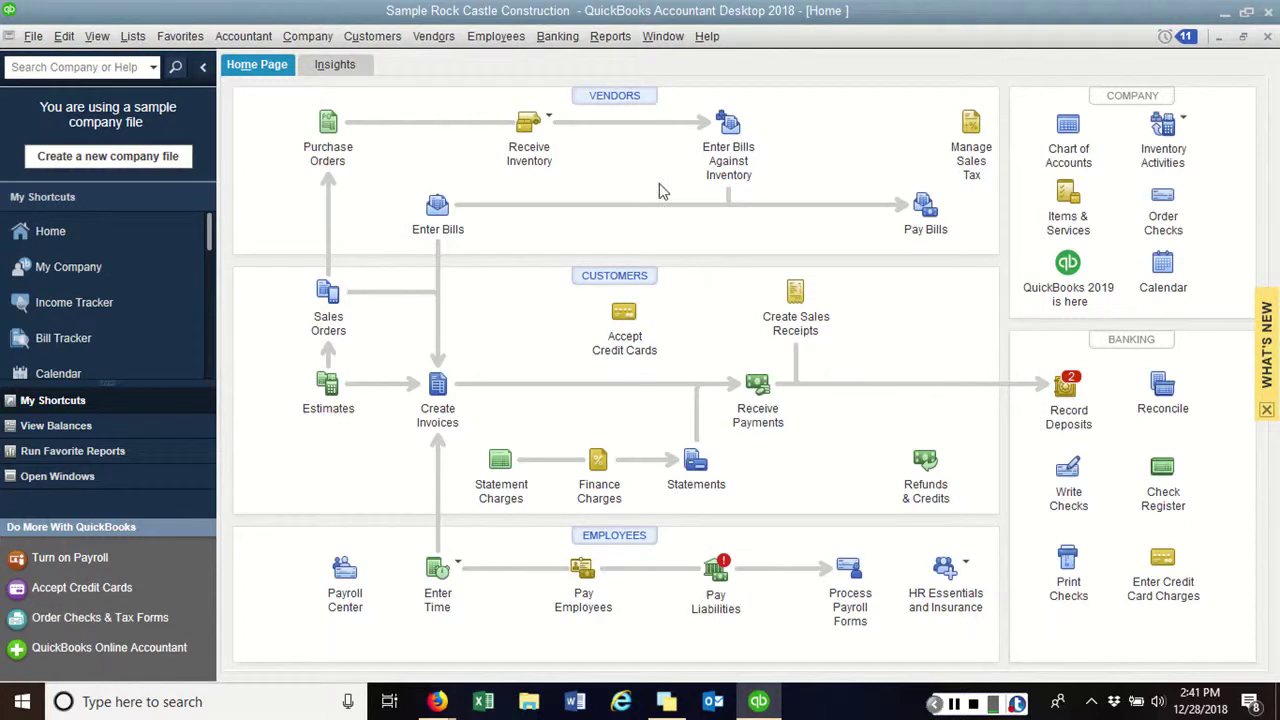
# - Set up a local backup of the company file to be saved now, with the Desktop as location despite the same-drive recommendation
pyautogui.click(36, 37)
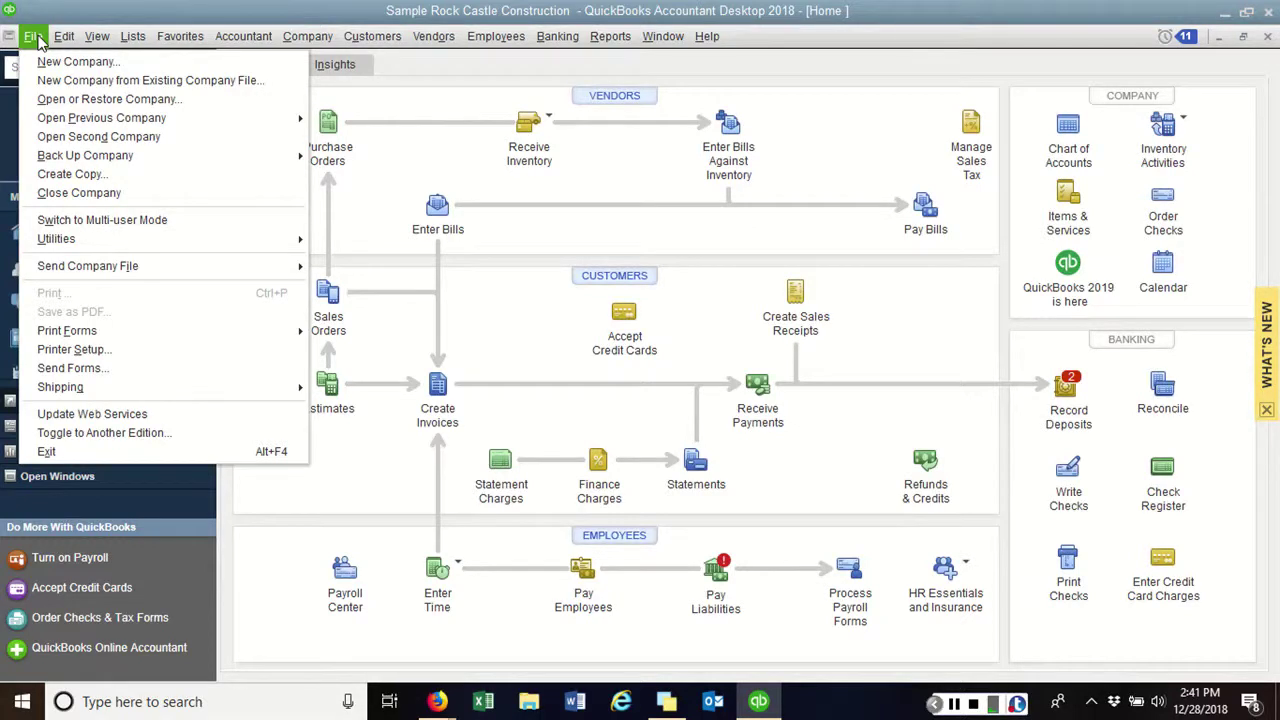
pyautogui.moveTo(80, 158)
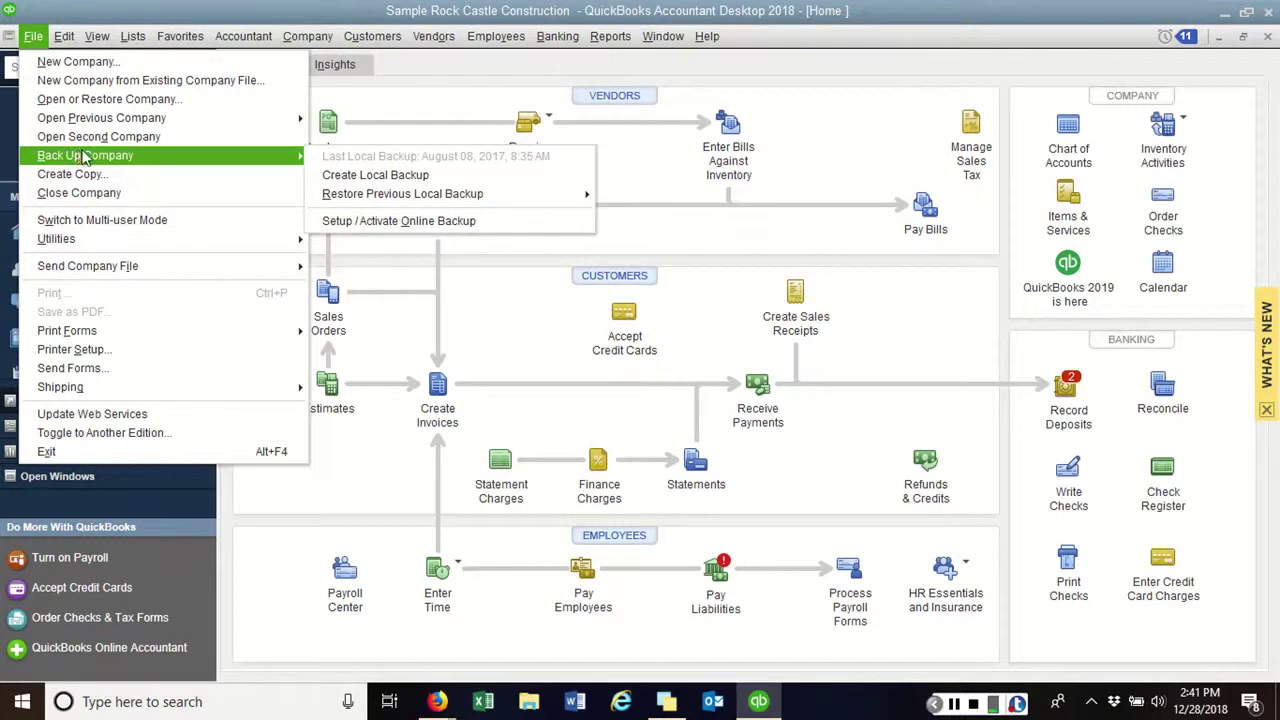
pyautogui.click(352, 180)
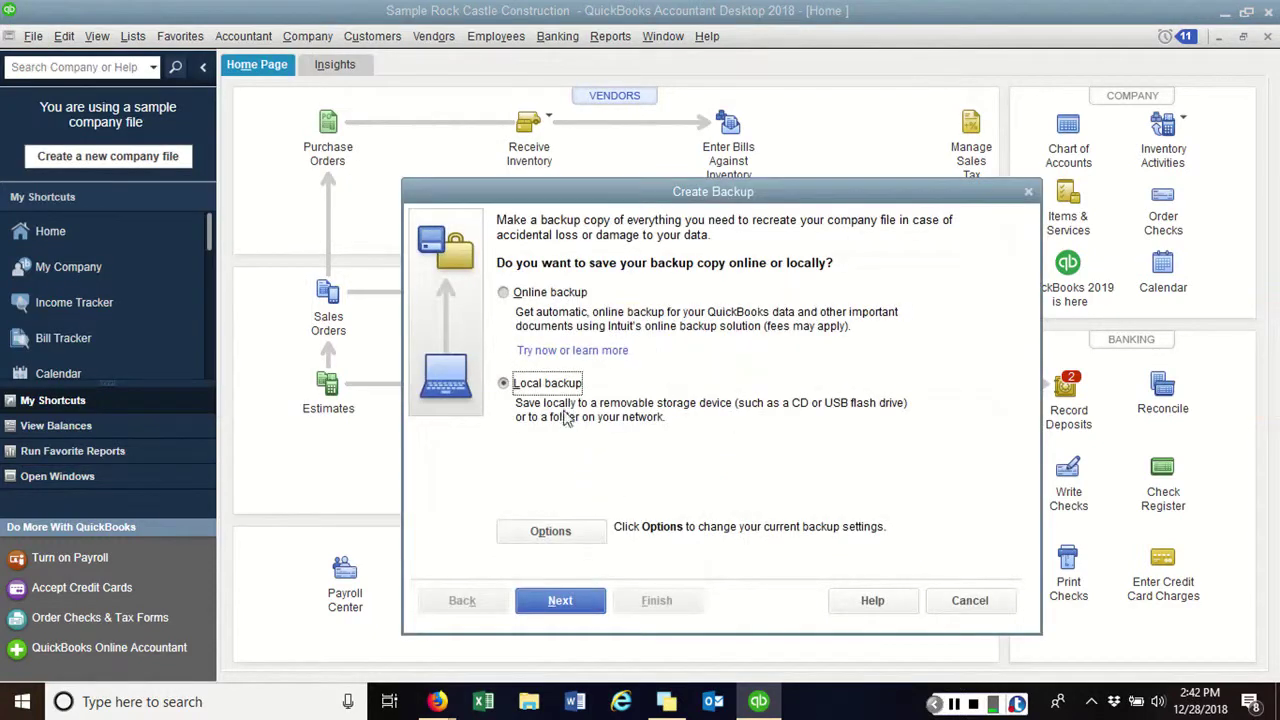
pyautogui.click(564, 602)
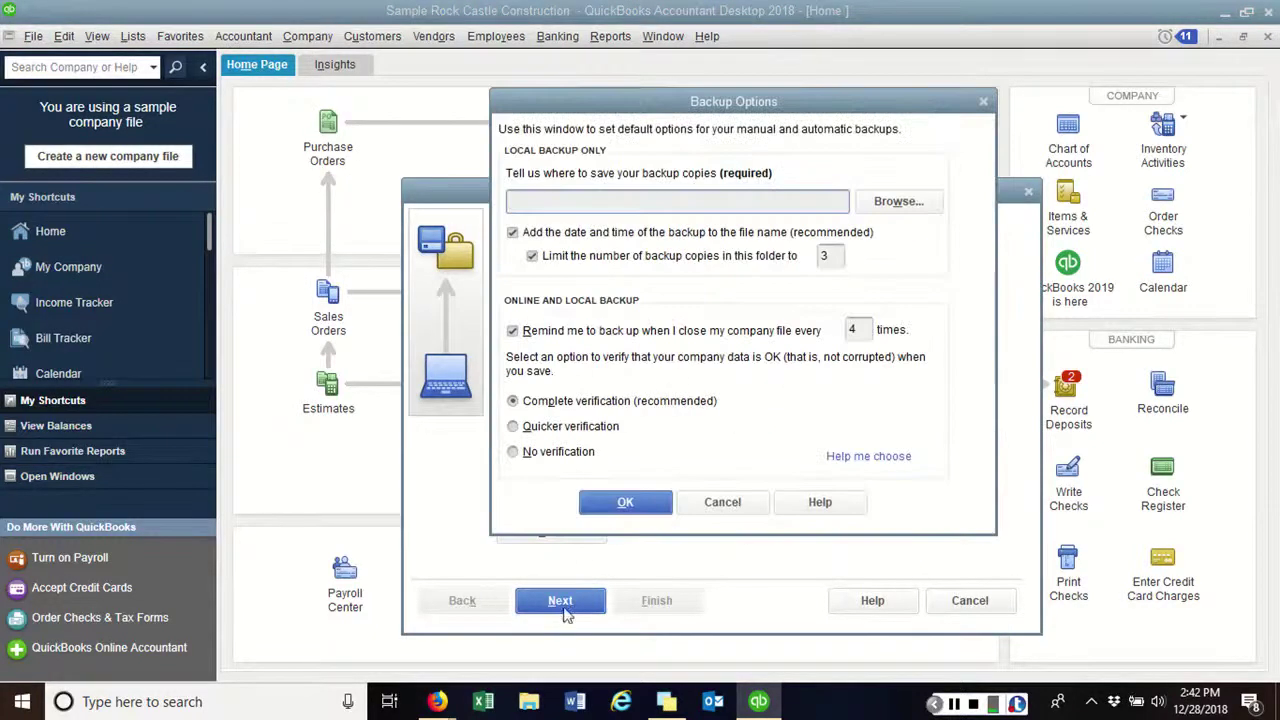
pyautogui.click(897, 203)
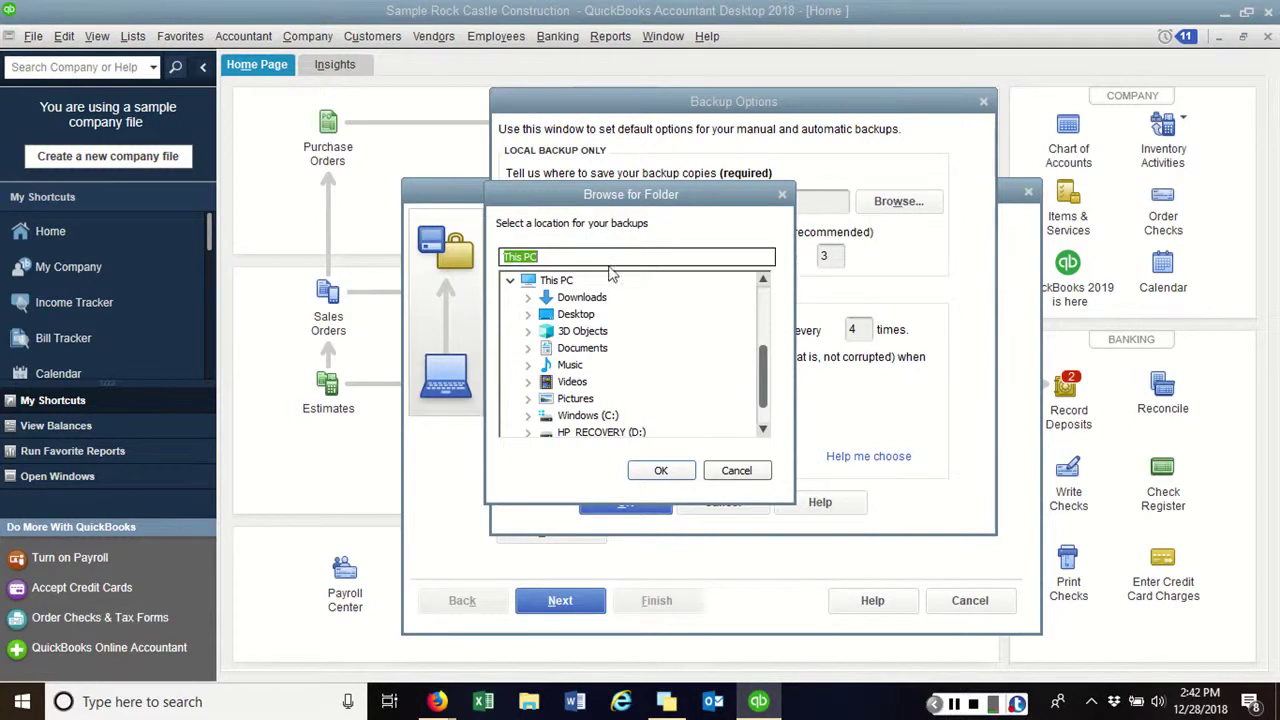
pyautogui.click(580, 316)
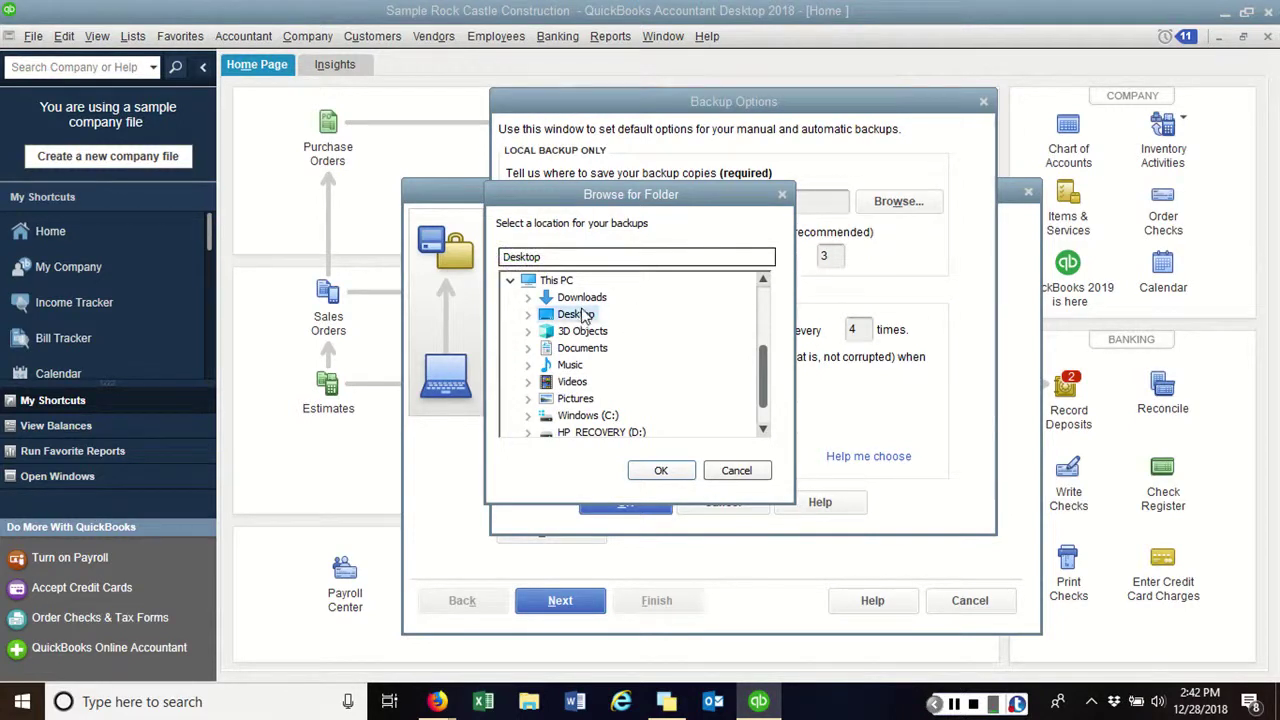
pyautogui.click(662, 472)
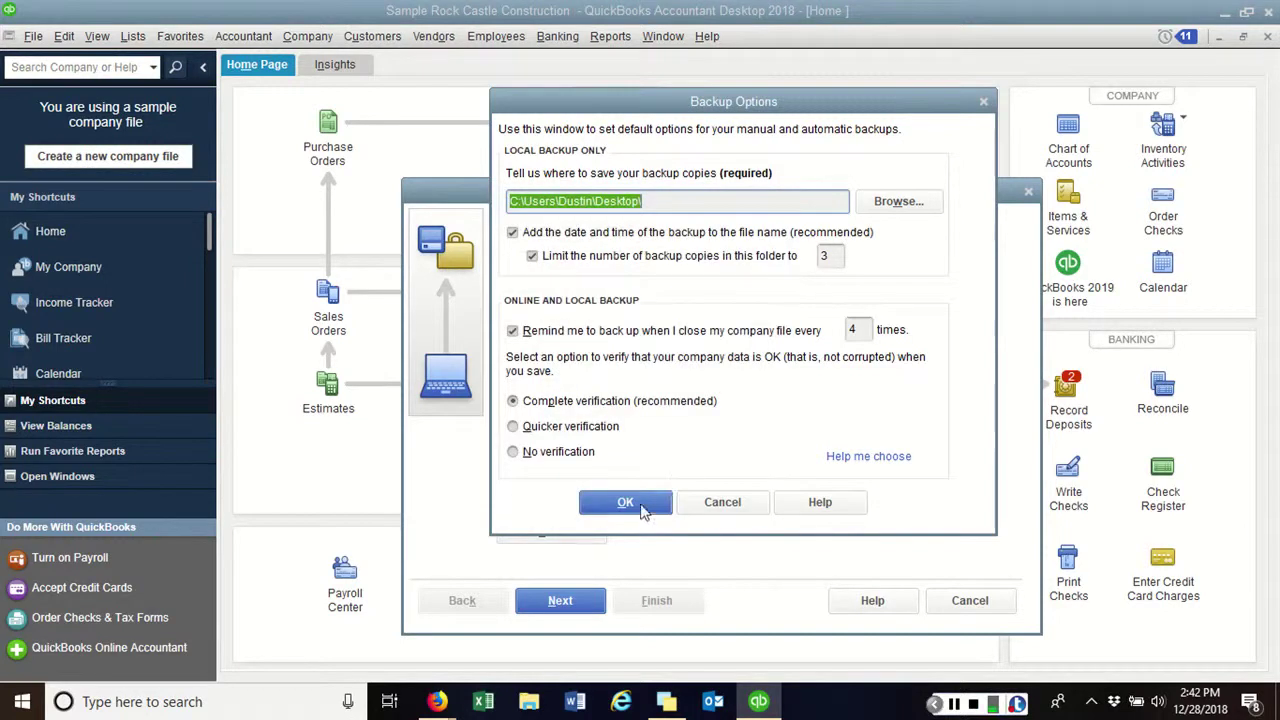
pyautogui.click(638, 508)
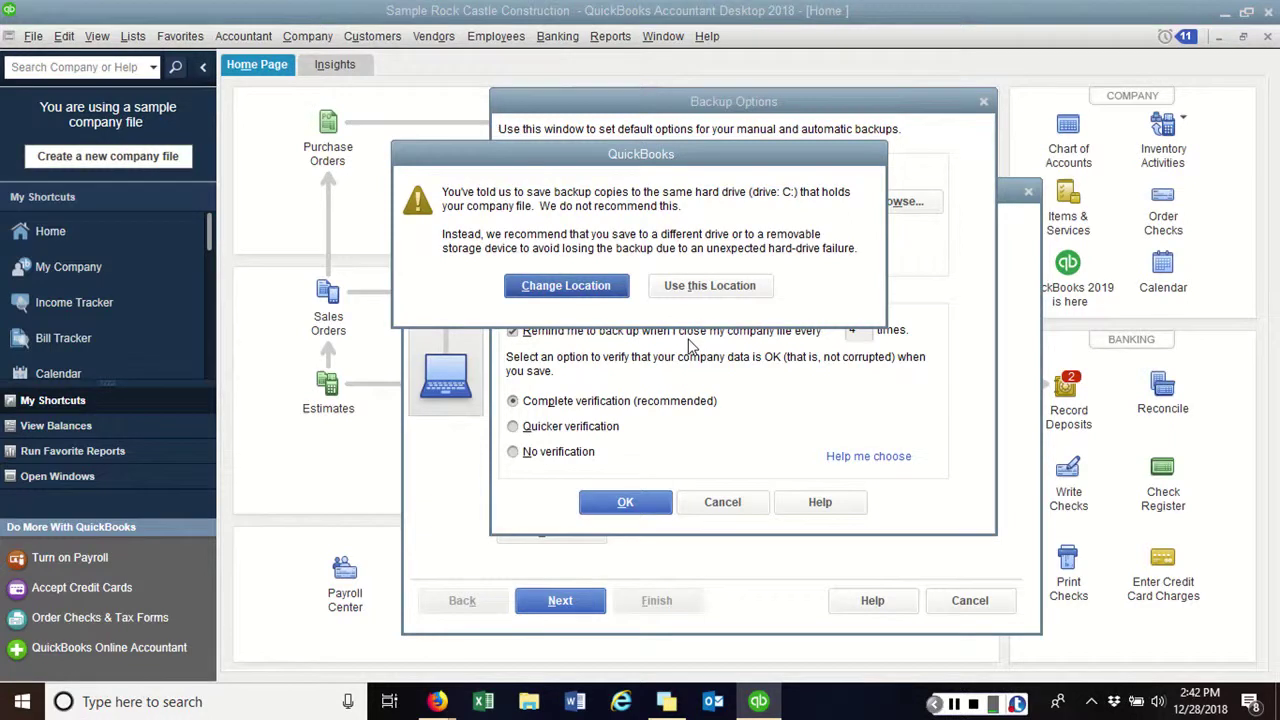
pyautogui.click(702, 290)
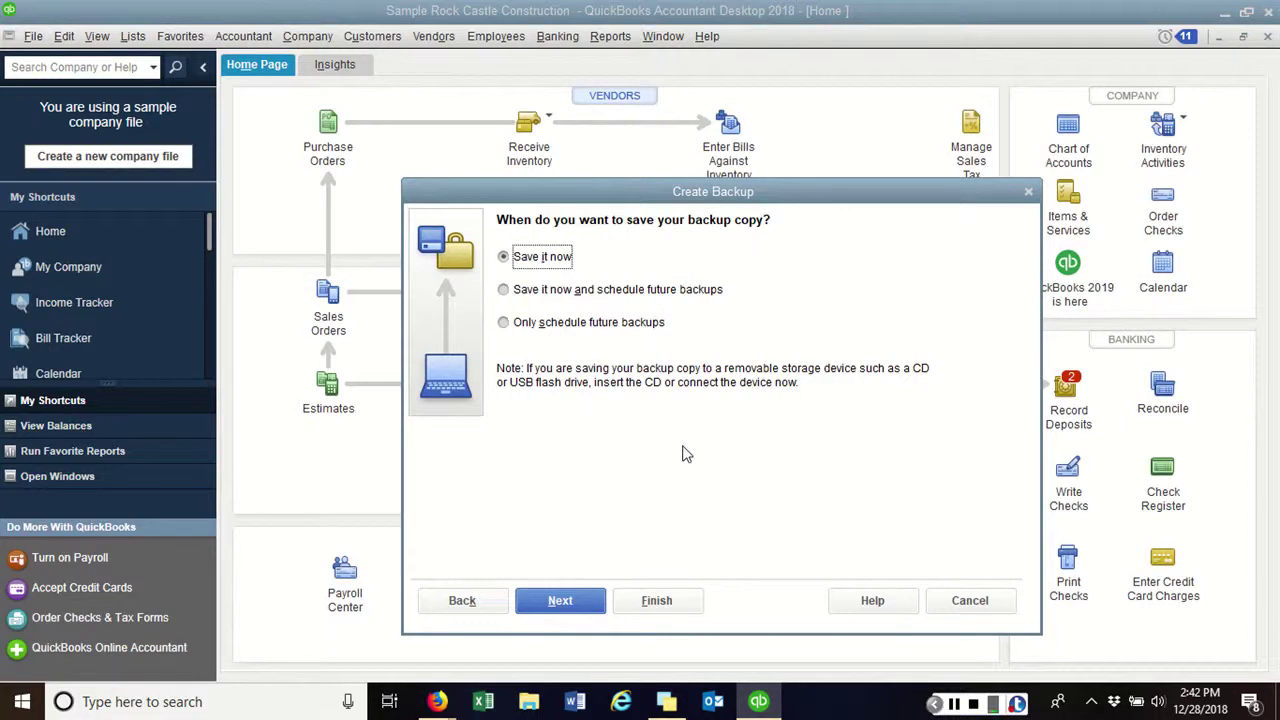
pyautogui.click(560, 601)
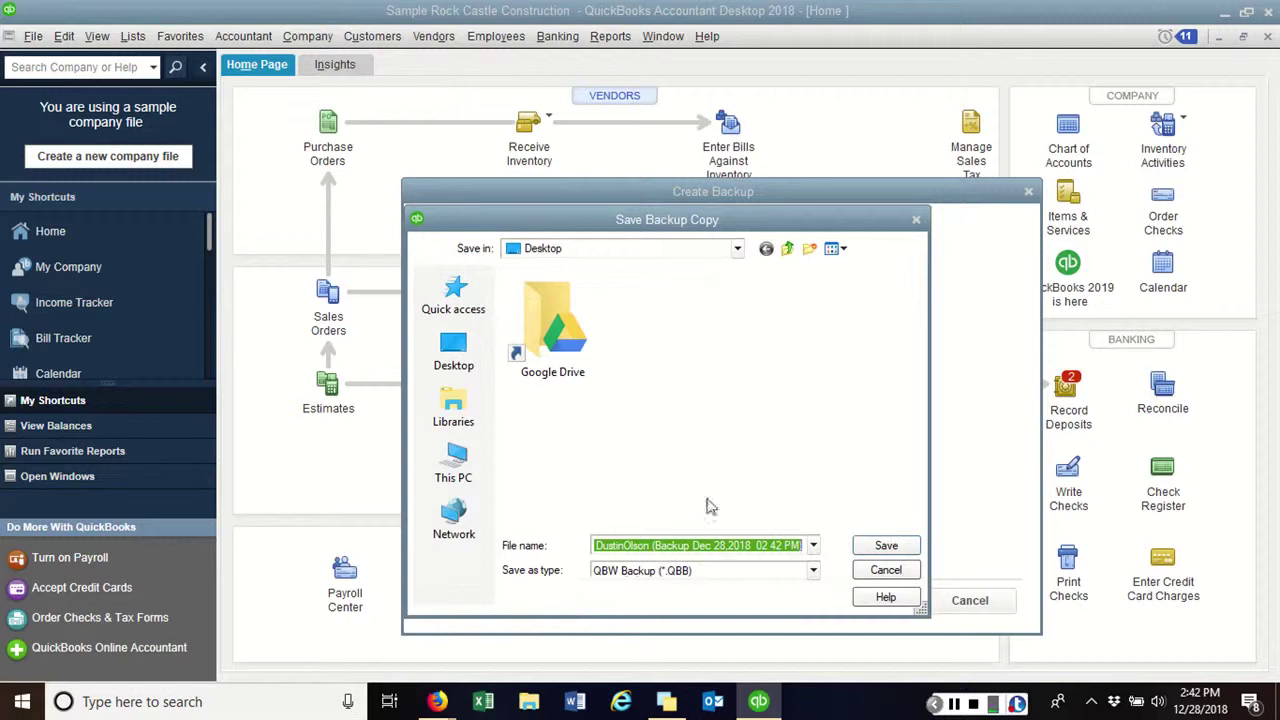
# - Examine the full suggested file name of the backup copy from beginning to end
pyautogui.click(627, 548)
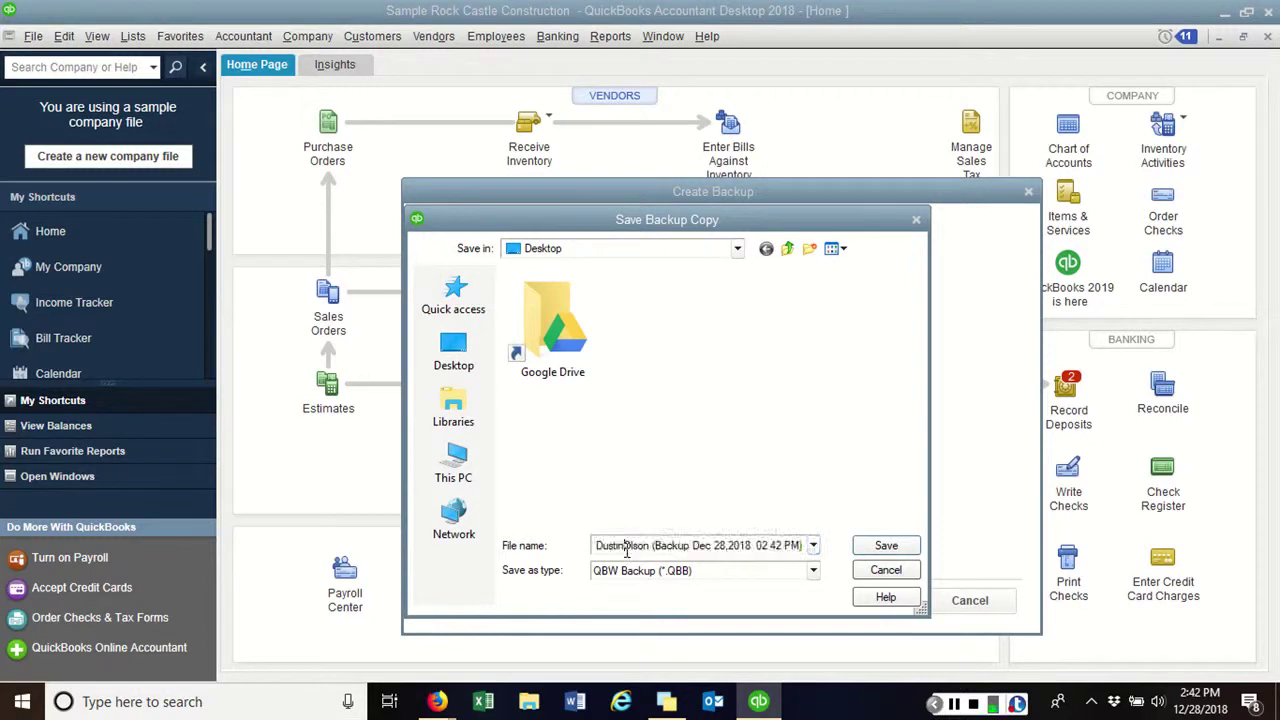
pyautogui.press('Left')
pyautogui.press('Left')
pyautogui.press('Left')
pyautogui.press('Left')
pyautogui.press('Left')
pyautogui.press('Left')
pyautogui.press('Left')
pyautogui.press('Left')
pyautogui.press('Left')
pyautogui.press('Left')
pyautogui.press('Left')
pyautogui.press('Left')
pyautogui.press('Left')
pyautogui.press('Left')
pyautogui.press('Left')
pyautogui.press('Left')
pyautogui.press('Left')
pyautogui.press('Left')
pyautogui.press('Left')
pyautogui.press('Left')
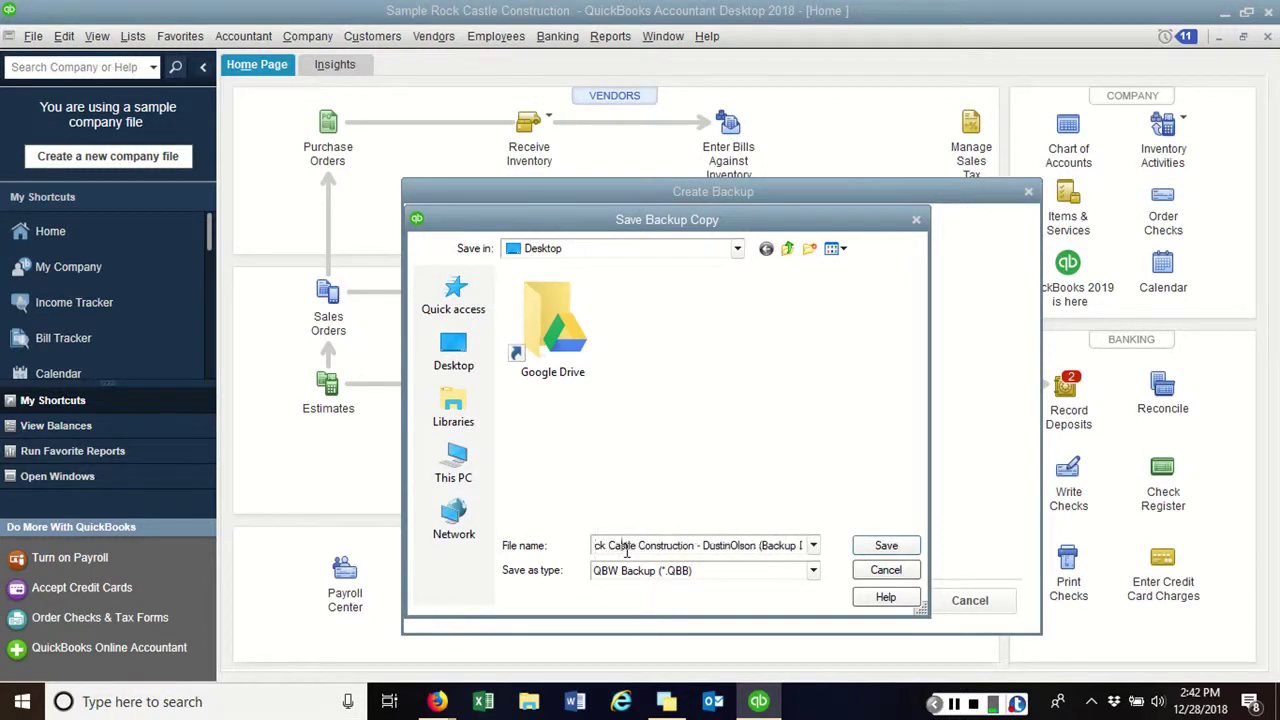
pyautogui.press('Right')
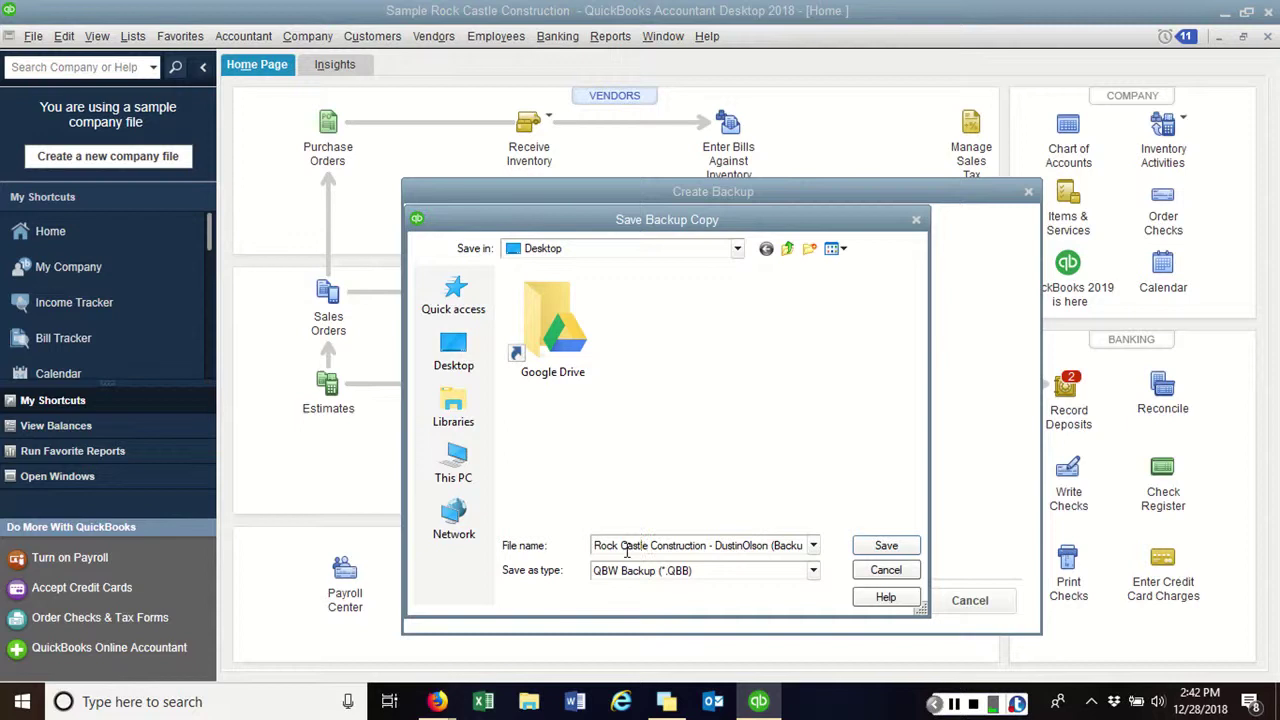
pyautogui.press('Right')
pyautogui.press('Right')
pyautogui.press('Right')
pyautogui.press('Right')
pyautogui.press('Right')
pyautogui.press('Right')
pyautogui.press('Right')
pyautogui.press('Right')
pyautogui.press('Right')
pyautogui.press('Right')
pyautogui.press('Right')
pyautogui.press('Right')
pyautogui.press('Right')
pyautogui.press('Right')
pyautogui.press('Right')
pyautogui.press('Right')
pyautogui.press('Right')
pyautogui.press('Right')
pyautogui.press('Right')
pyautogui.press('Right')
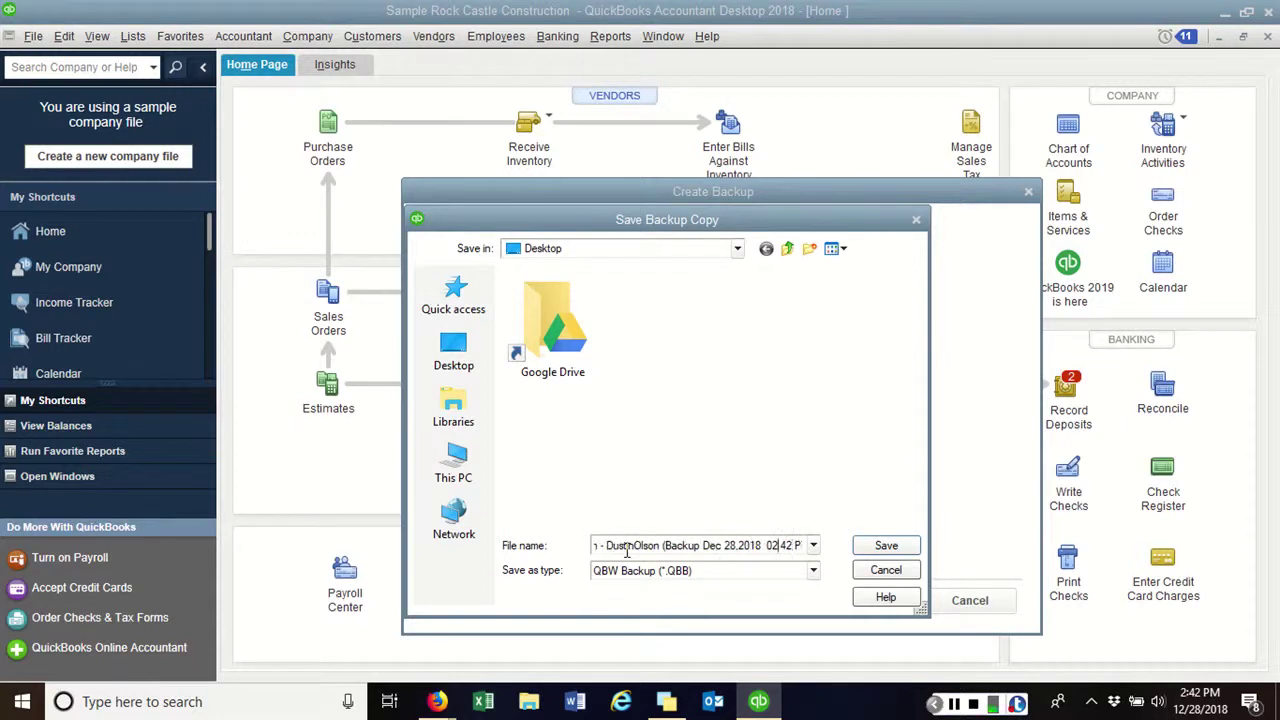
pyautogui.press('Right')
pyautogui.press('Right')
pyautogui.press('Right')
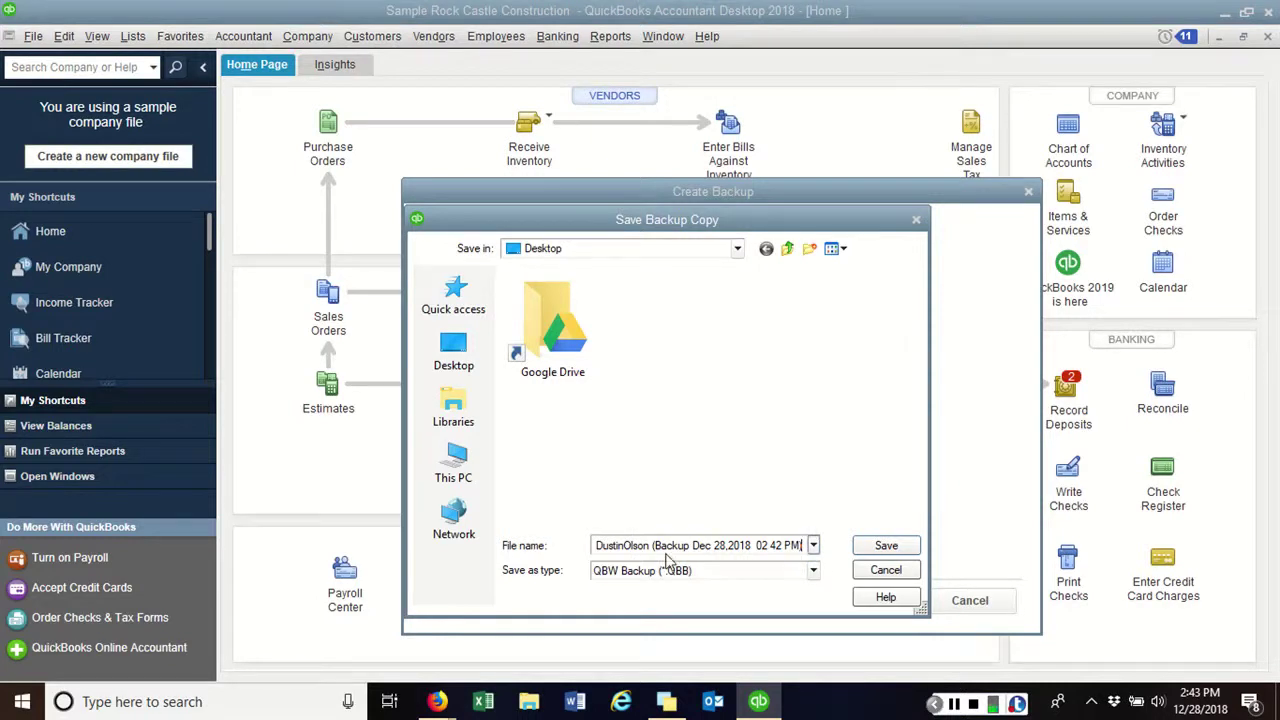
# - Save the backup copy as a QBW Backup file under the suggested name, and dismiss the completion notice
pyautogui.click(897, 547)
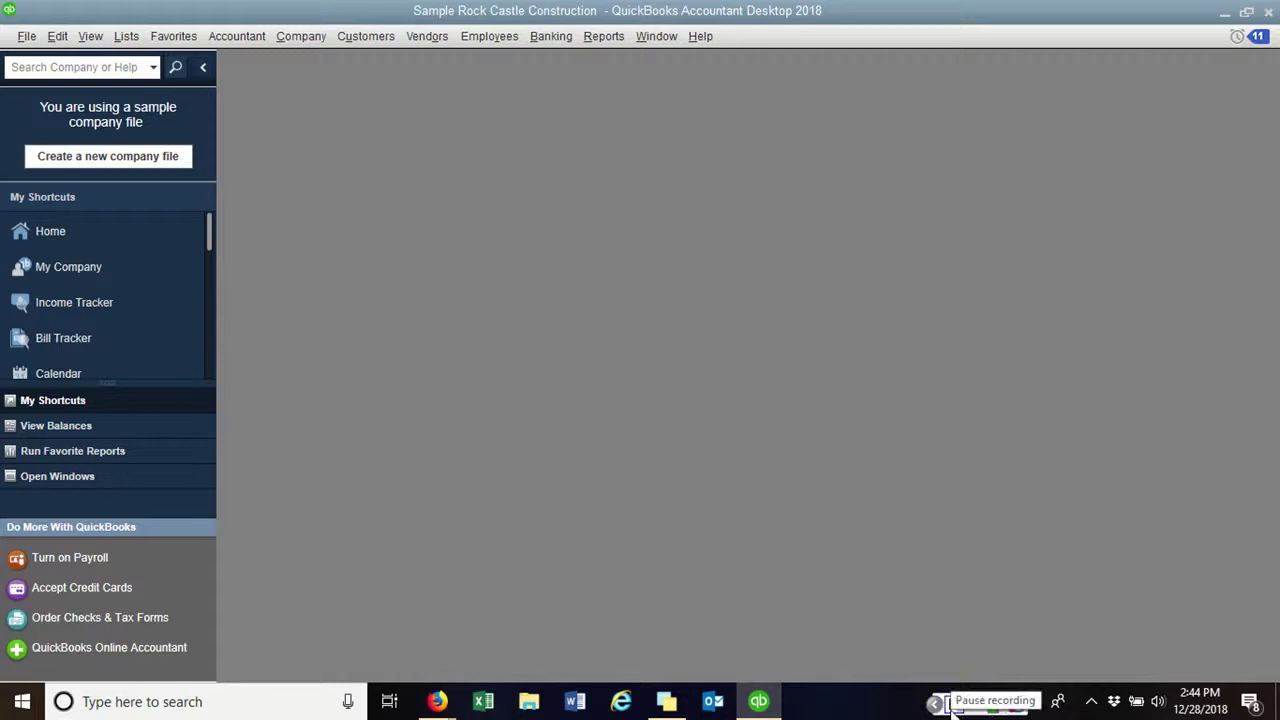
pyautogui.click(955, 703)
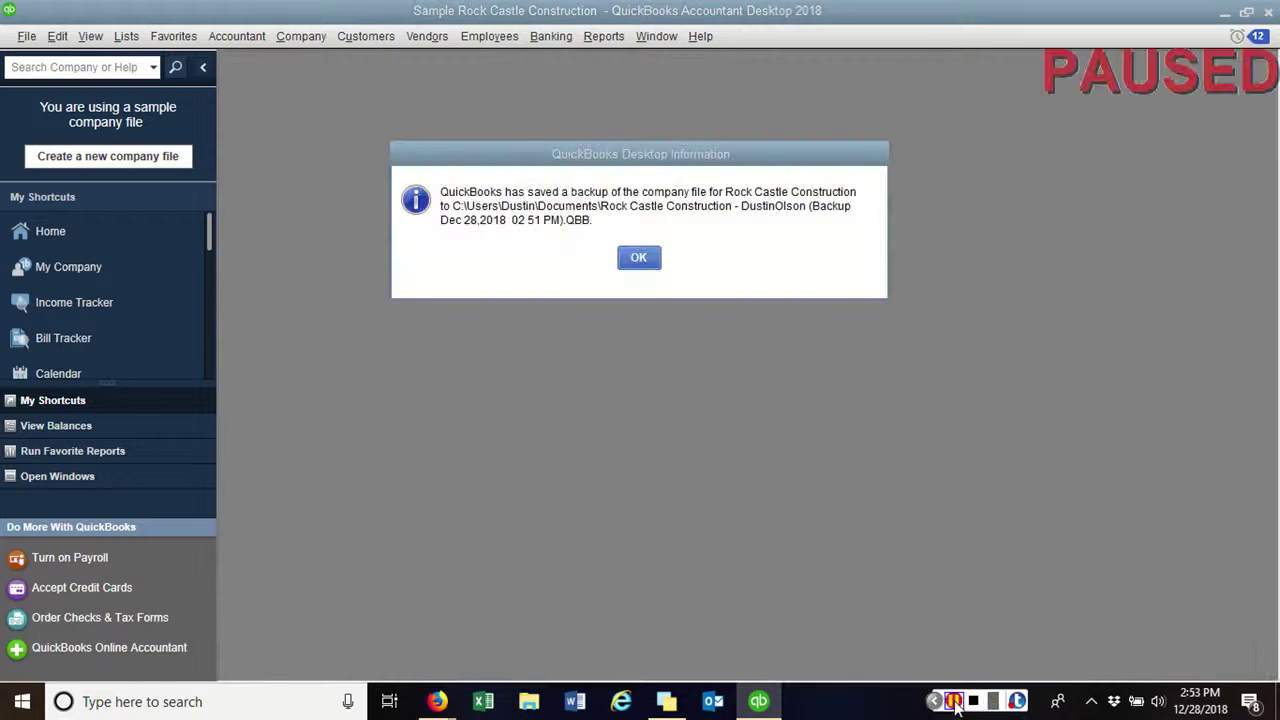
pyautogui.click(954, 702)
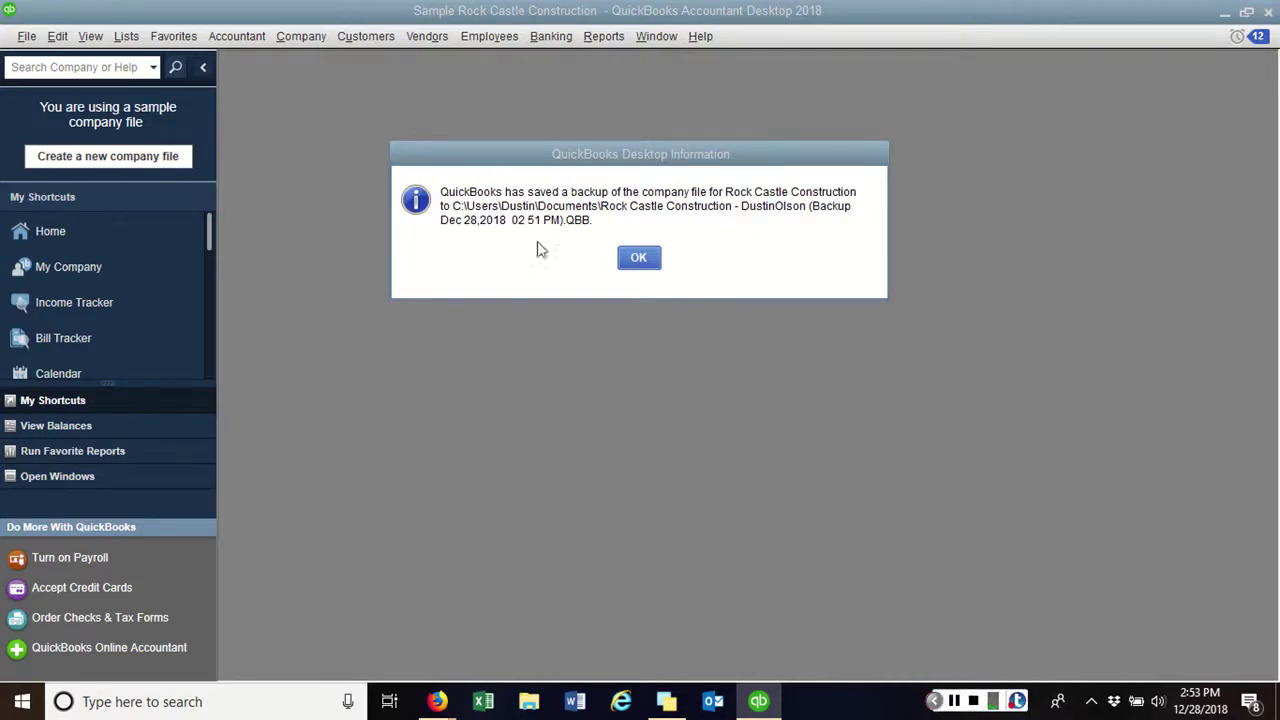
pyautogui.click(640, 260)
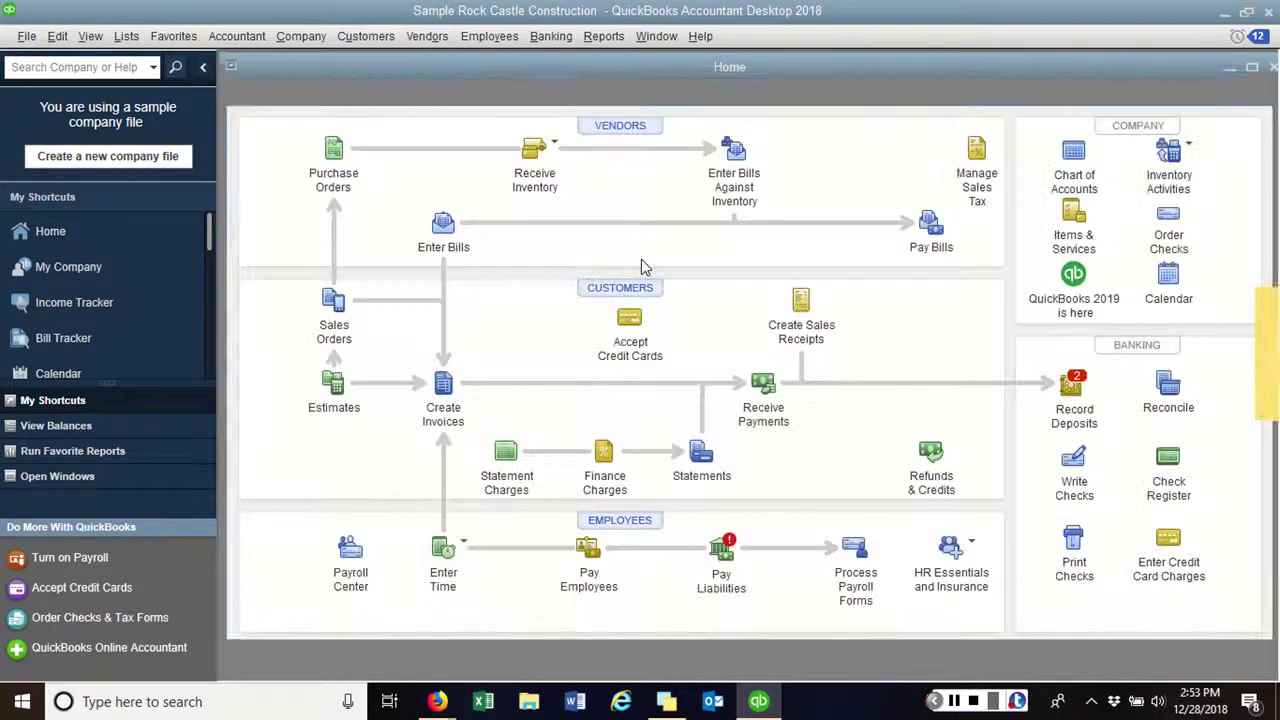